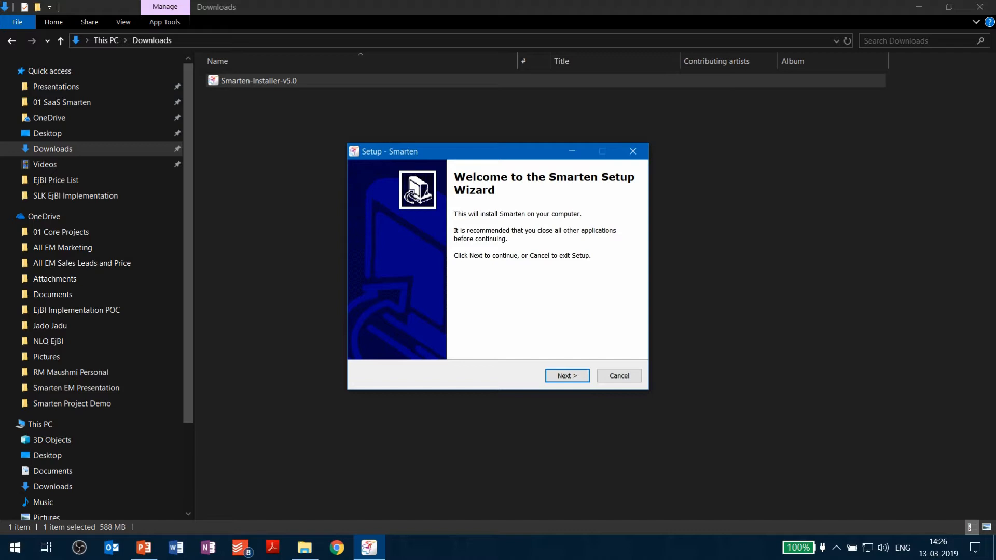
# Install Smarten into the default C:\smarten destination folder
pyautogui.press('Return')
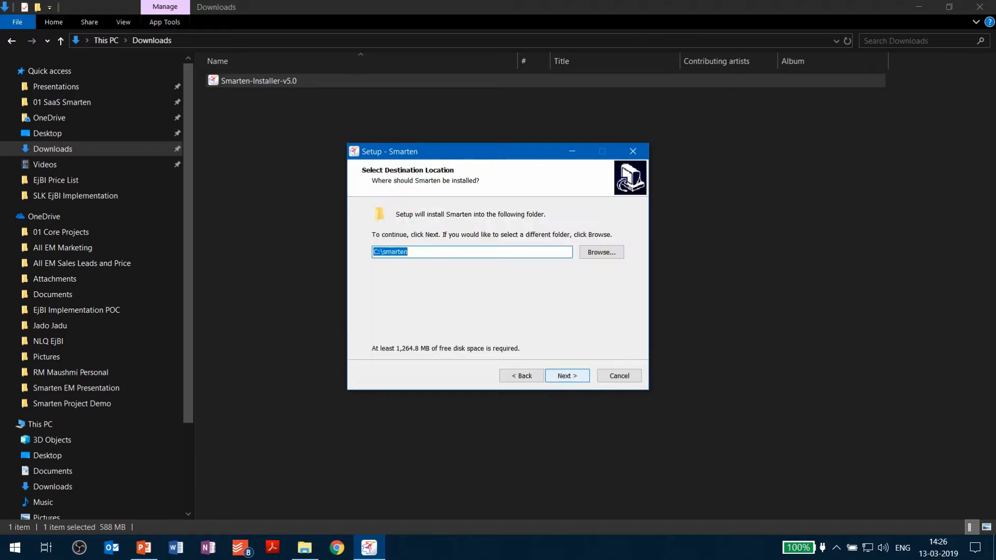
pyautogui.press('Return')
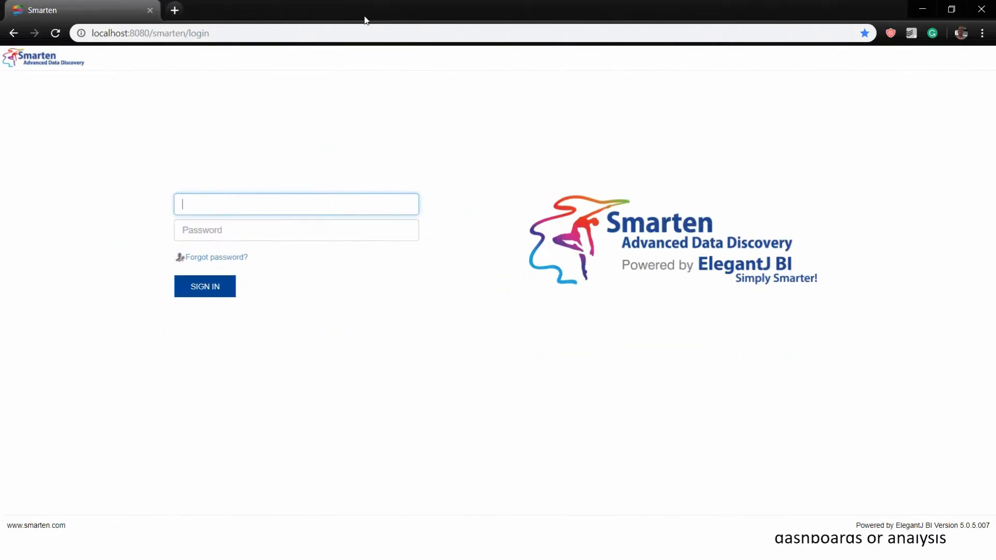
# Sign in with the administrator account and start connecting a new data source
pyautogui.write('admin')
pyautogui.press('Tab')
pyautogui.write('admin')
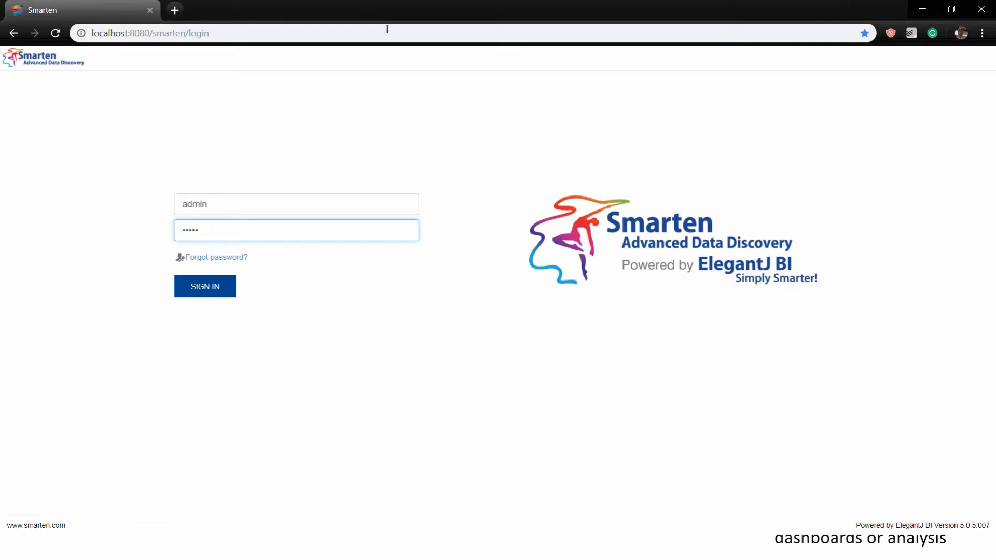
pyautogui.click(222, 286)
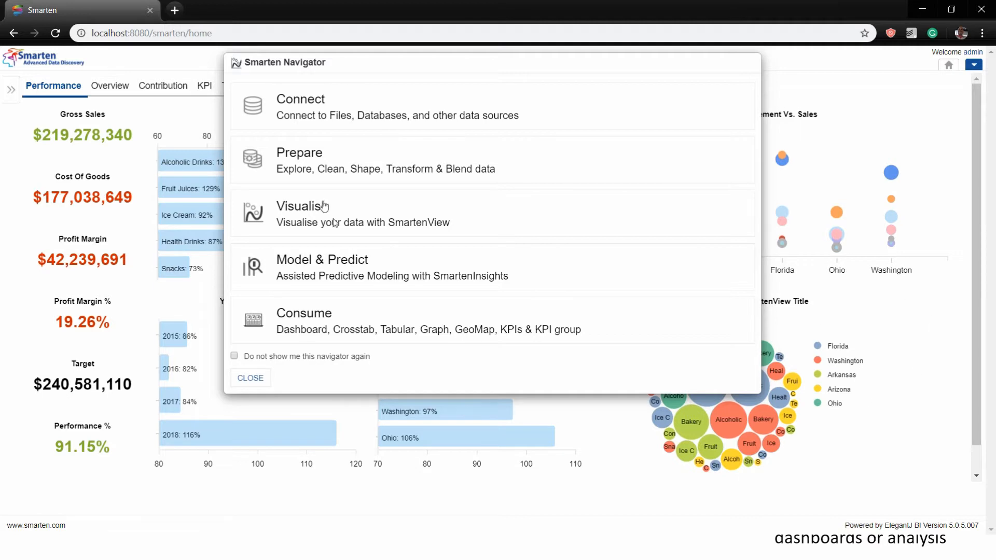
pyautogui.click(310, 99)
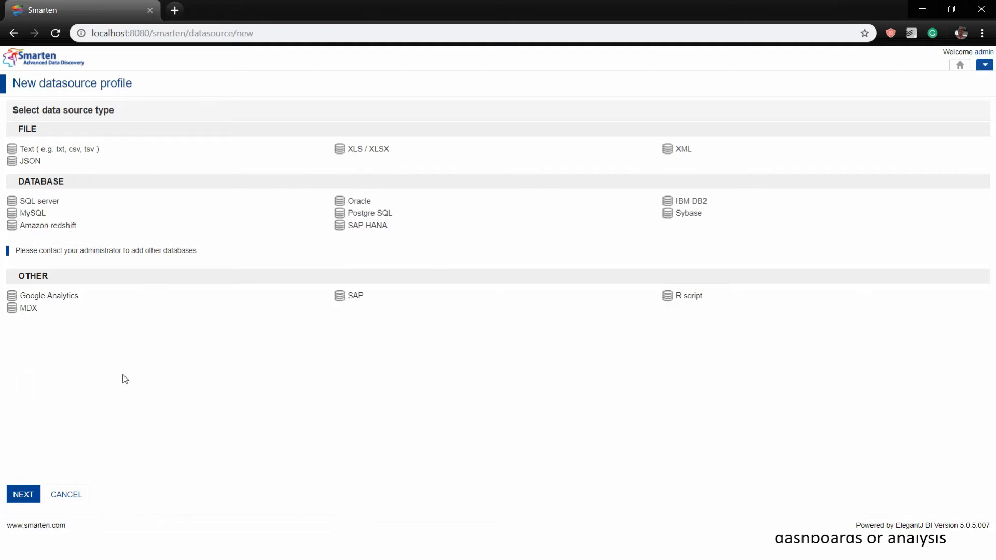
# Choose Text (txt, csv, tsv) as the source type, then switch to the slideshow
pyautogui.click(61, 153)
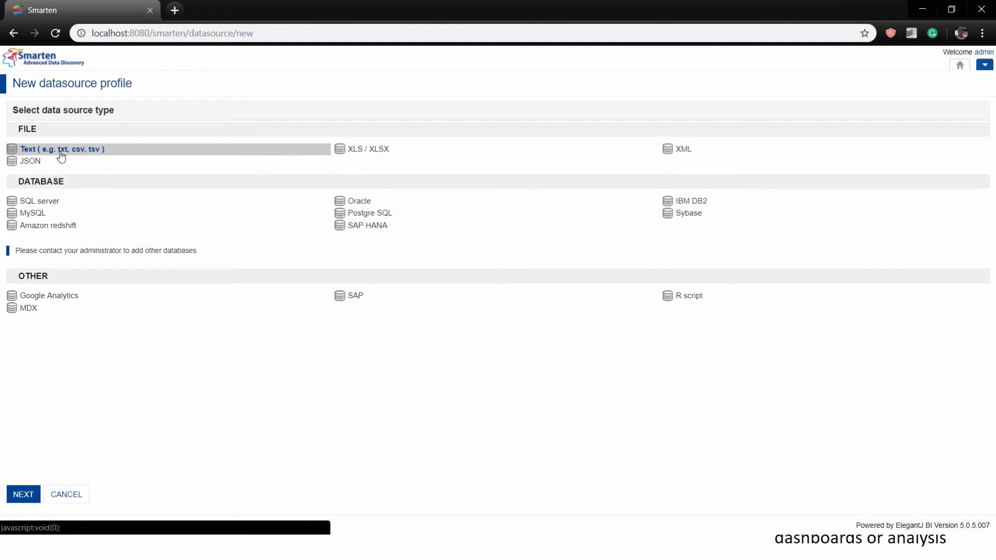
pyautogui.hotkey('alt', 'Tab')
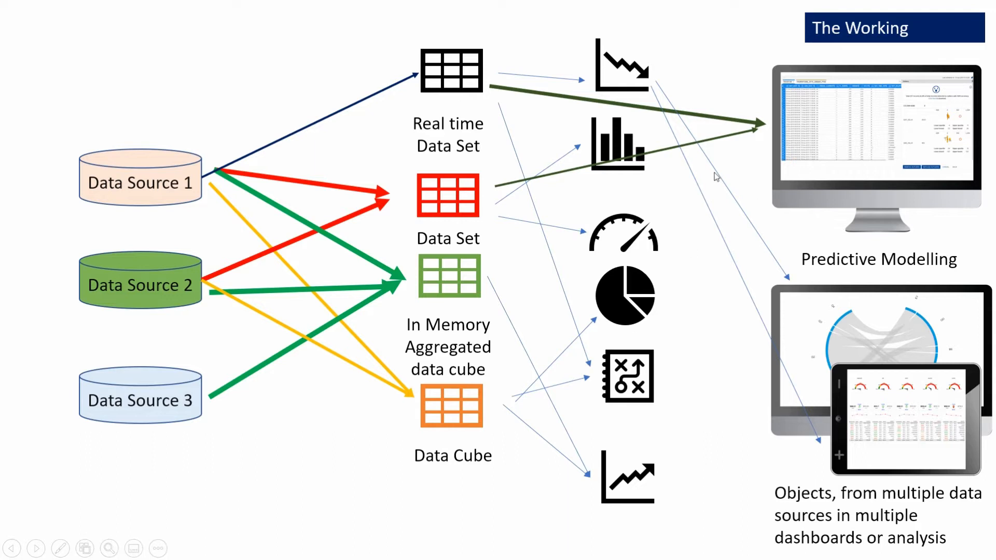
# Leave The Working slide and return to Smarten's new data source page
pyautogui.hotkey('alt', 'Tab')
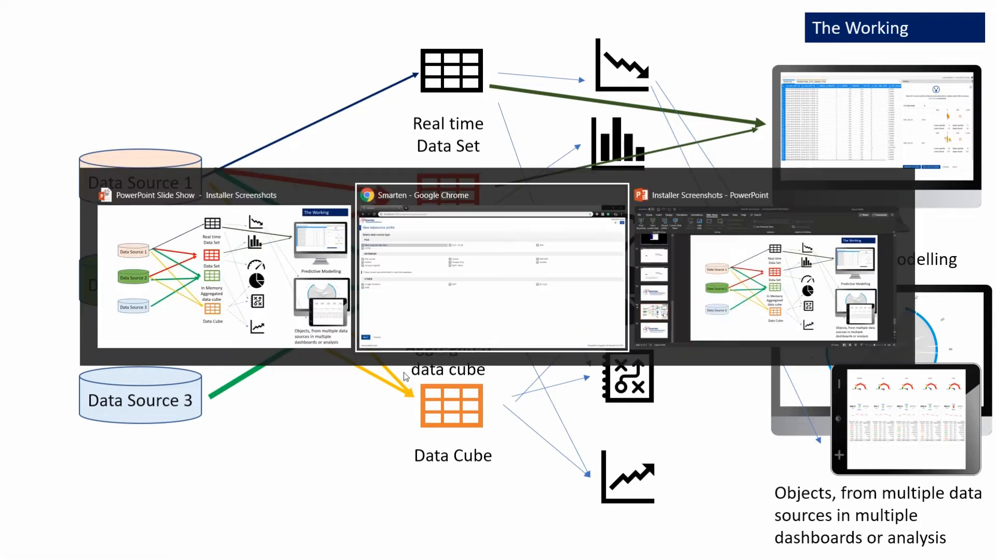
# Select the Text source type and name the data source Demo_CSV_datasource
pyautogui.click(74, 152)
pyautogui.click(16, 496)
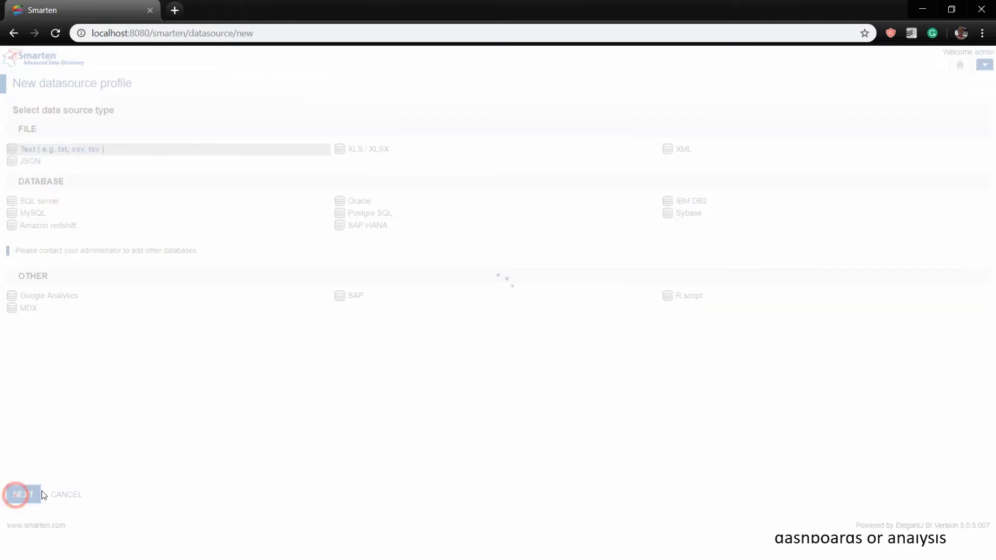
pyautogui.click(52, 142)
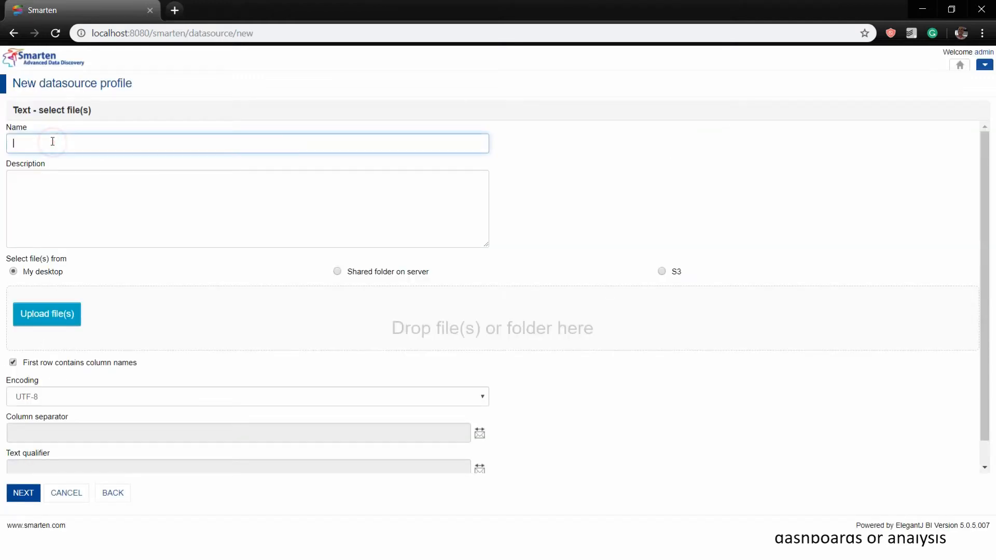
pyautogui.write('Demo_CSV_datasource')
# Upload the Data Cement Sale by State in Million MT CSV and save the data source
pyautogui.click(46, 314)
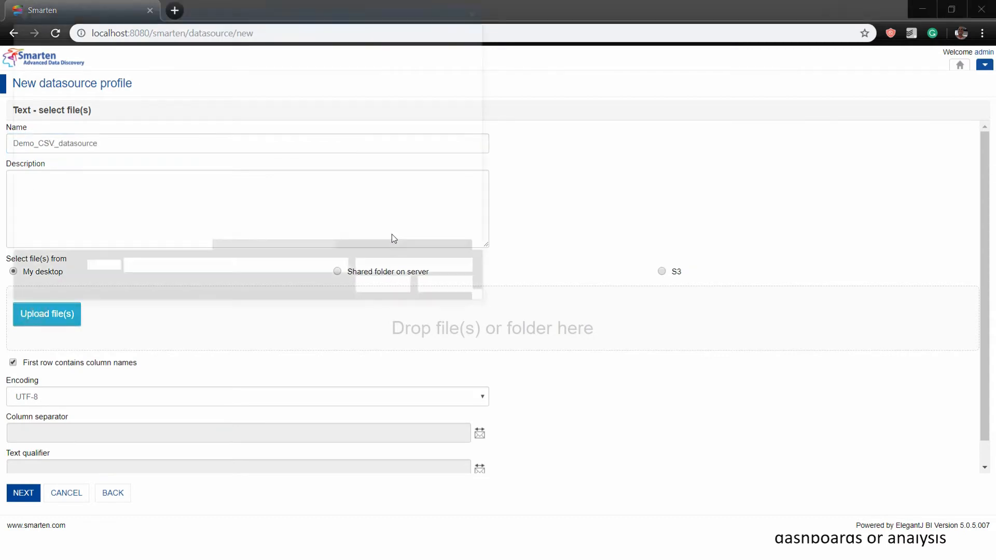
pyautogui.click(347, 222)
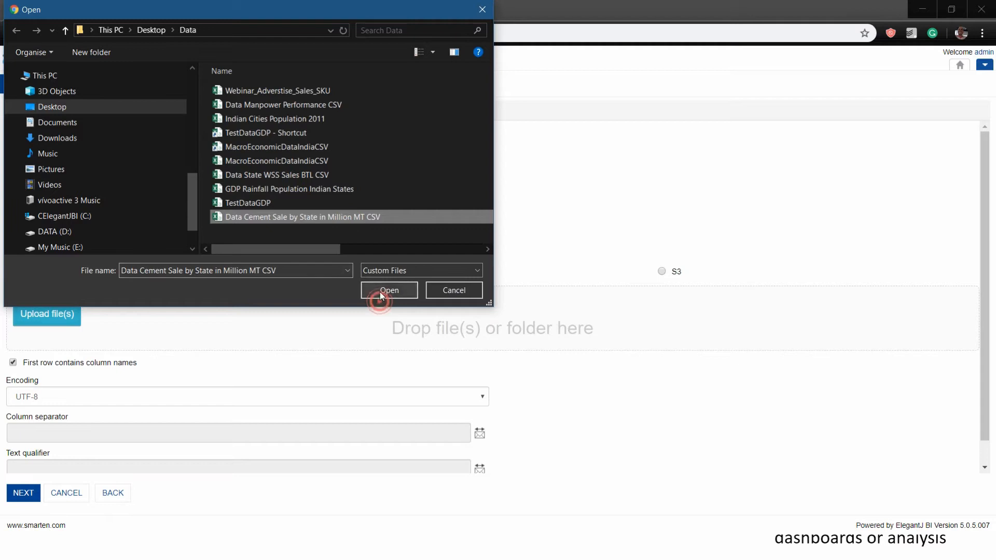
pyautogui.click(379, 292)
pyautogui.click(21, 493)
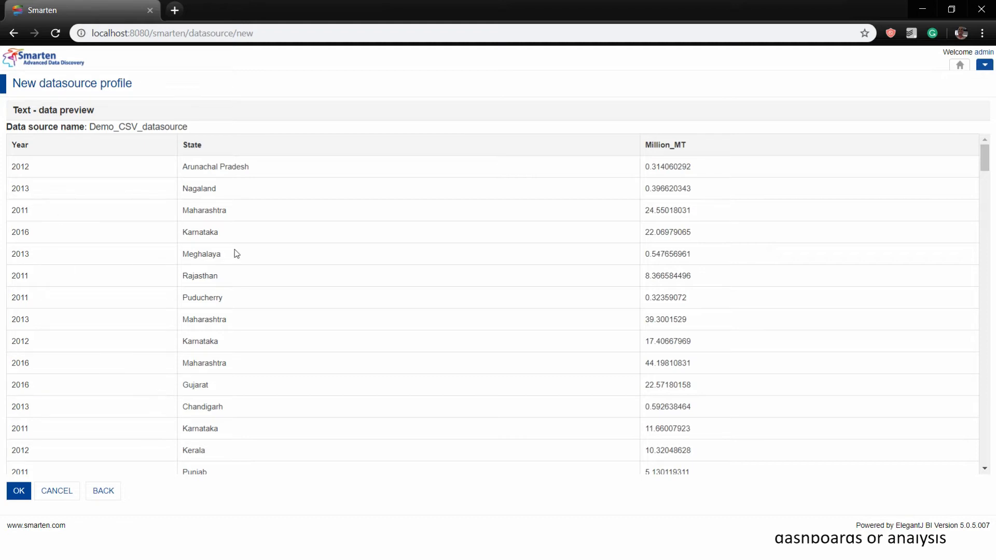
pyautogui.click(21, 493)
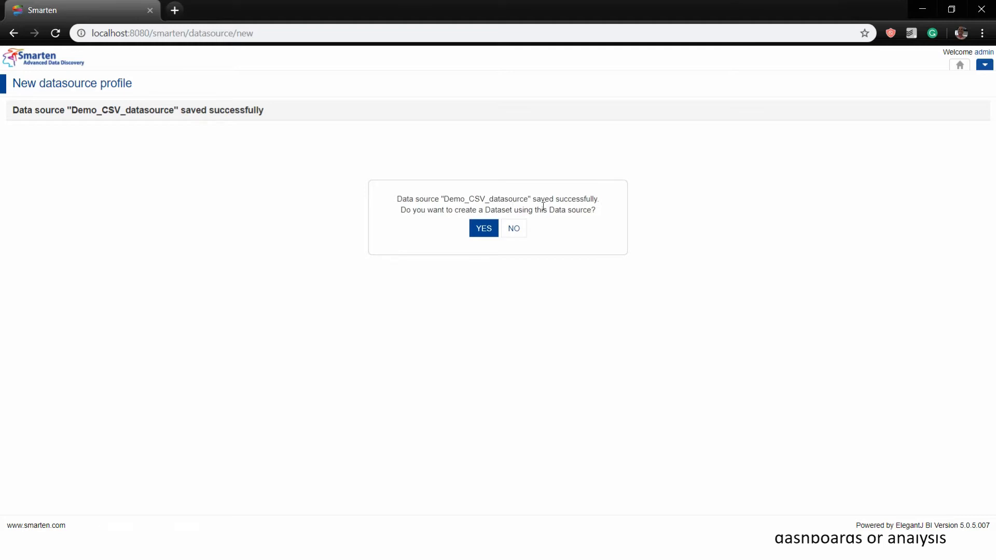
# Create dataset Demo_Dataset_CSV keeping Year, State and Million_MT columns, then switch to the slideshow
pyautogui.click(478, 231)
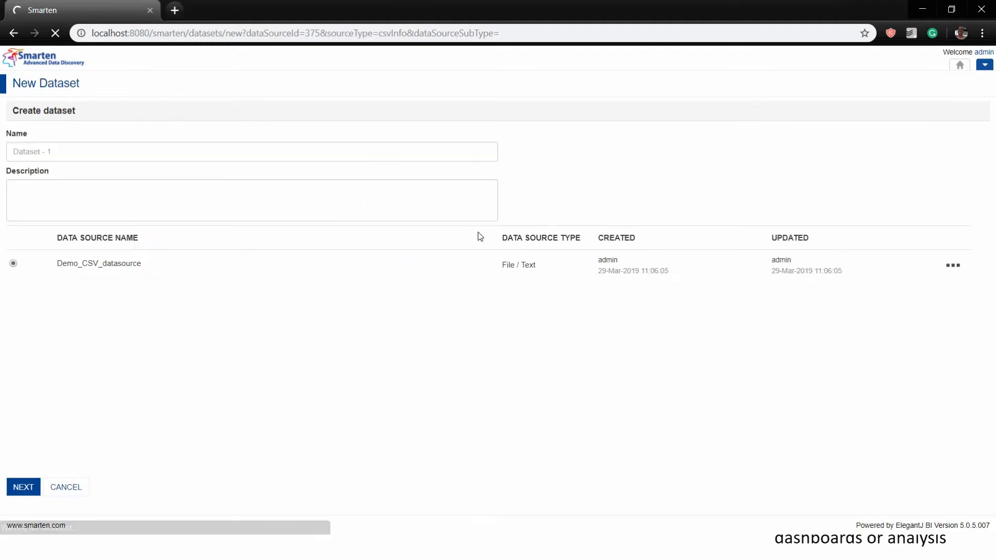
pyautogui.click(34, 152)
pyautogui.write('Demo_ Dataset')
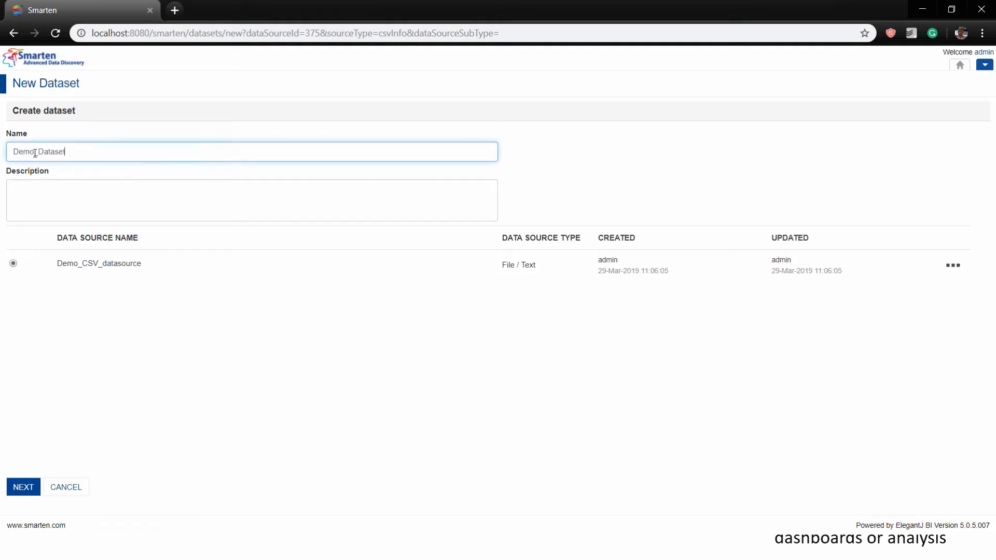
pyautogui.write('_CSV')
pyautogui.click(23, 486)
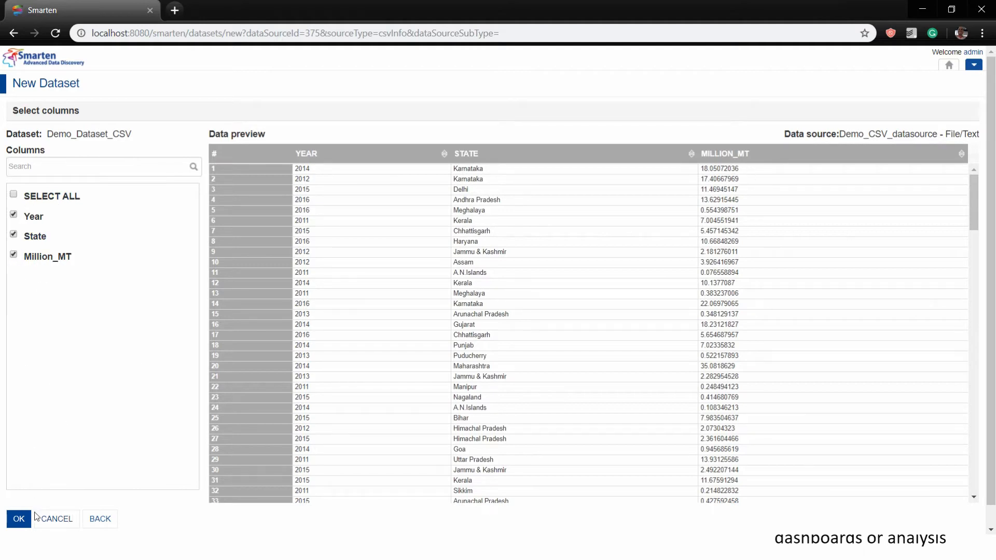
pyautogui.click(138, 167)
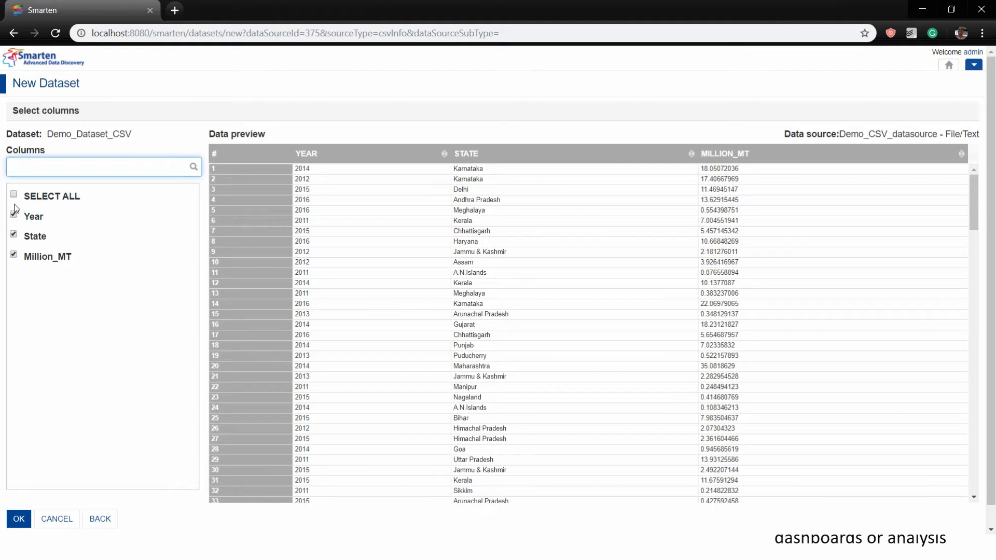
pyautogui.click(18, 519)
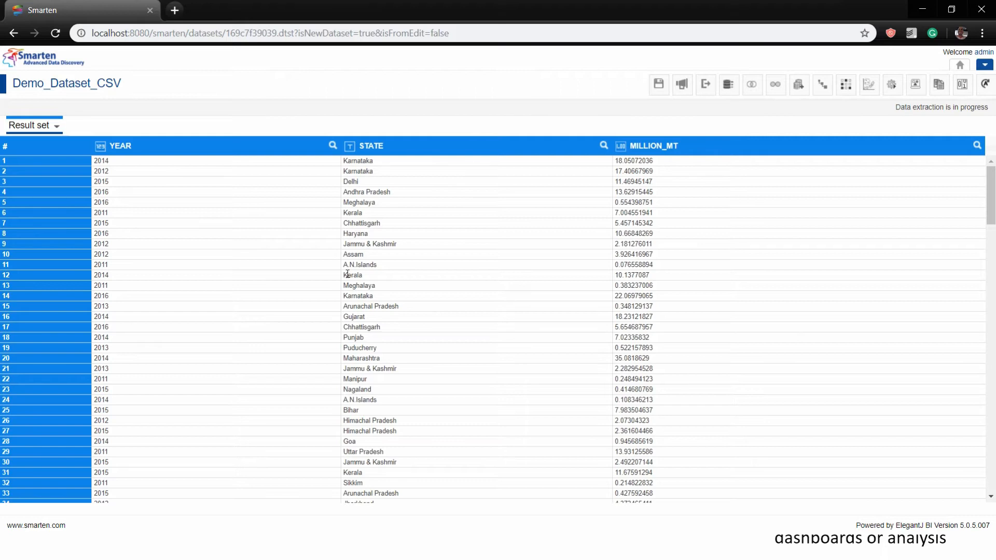
pyautogui.hotkey('alt', 'Tab')
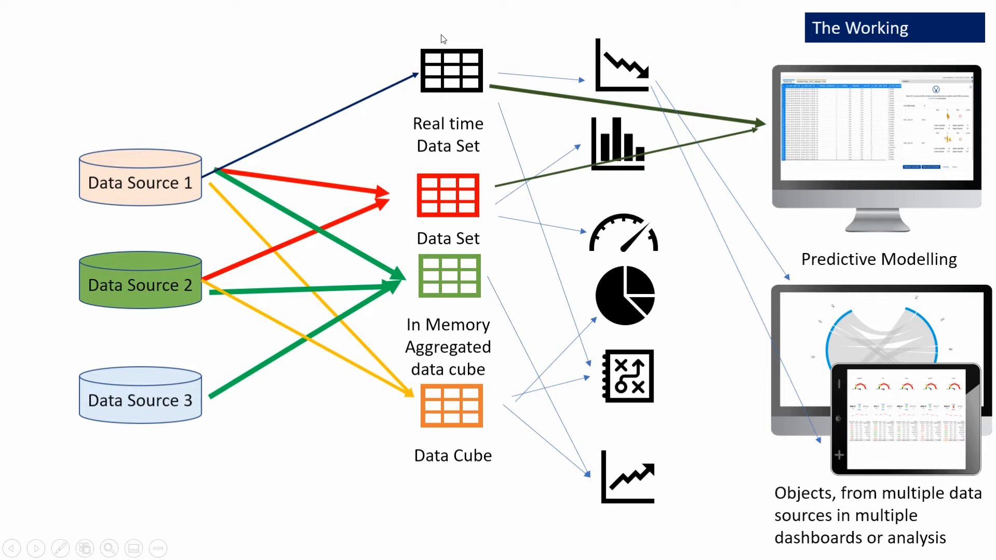
# Return to Smarten to find Demo_Dataset_CSV's data extraction completed
pyautogui.hotkey('alt', 'Tab')
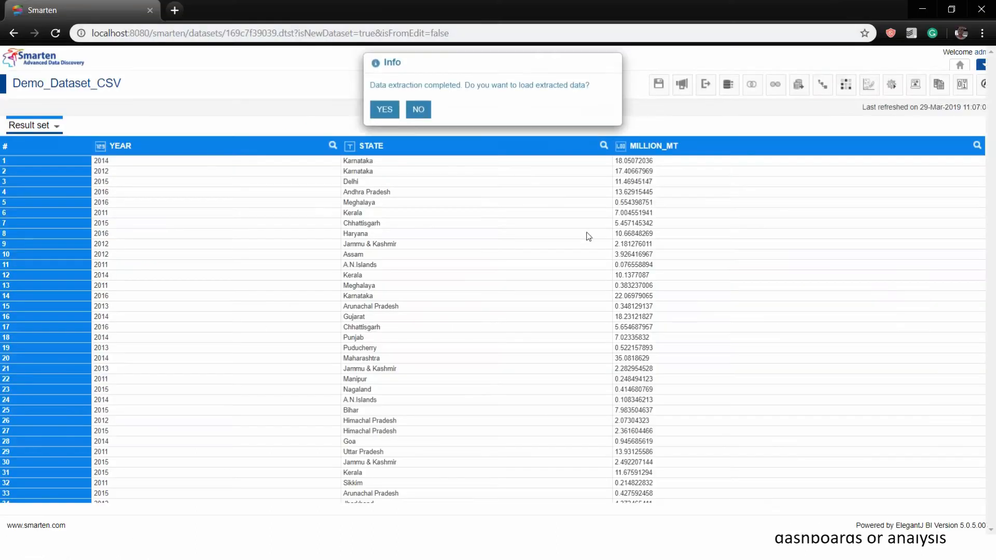
# Load the extracted rows into Demo_Dataset_CSV and review the YEAR column's Mark as Time dimension option
pyautogui.click(391, 110)
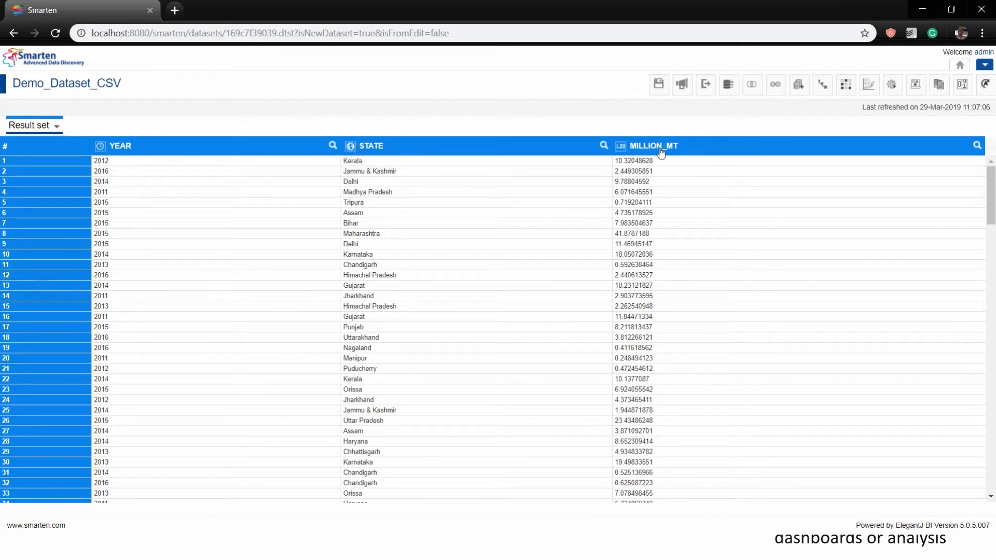
pyautogui.moveTo(621, 153)
pyautogui.rightClick(136, 162)
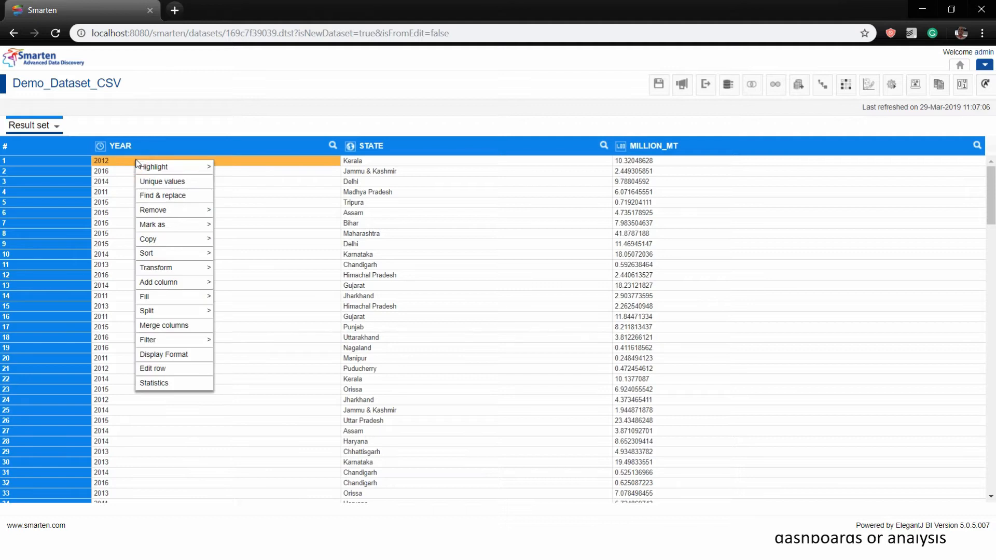
pyautogui.moveTo(170, 169)
pyautogui.moveTo(165, 227)
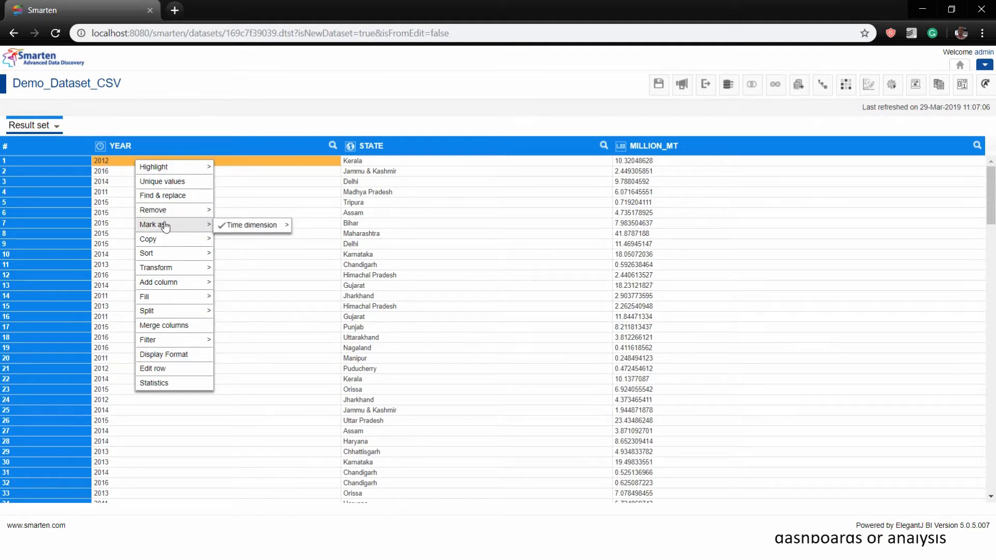
pyautogui.moveTo(254, 225)
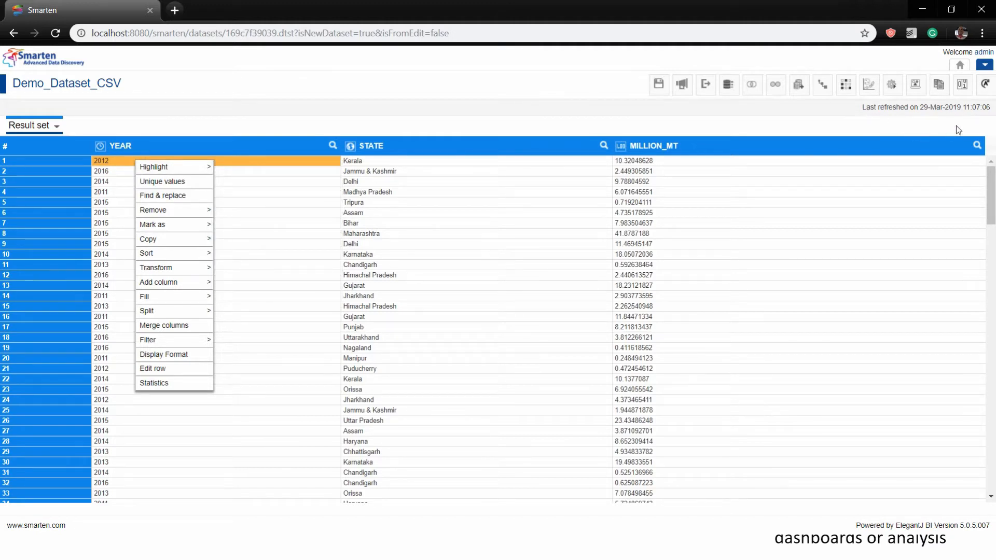
pyautogui.click(683, 86)
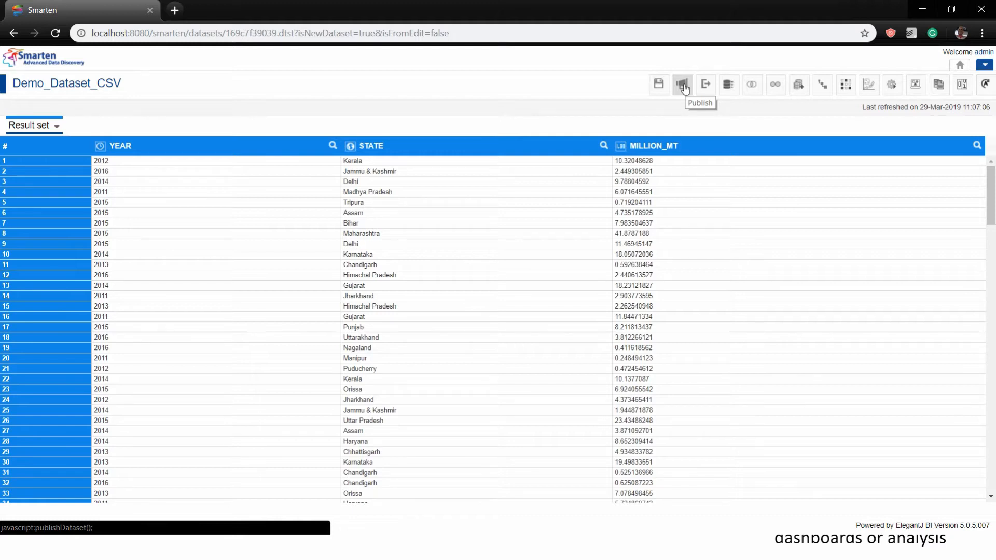
# Publish Demo_Dataset_CSV with Cache and One time refresh settings
pyautogui.click(683, 87)
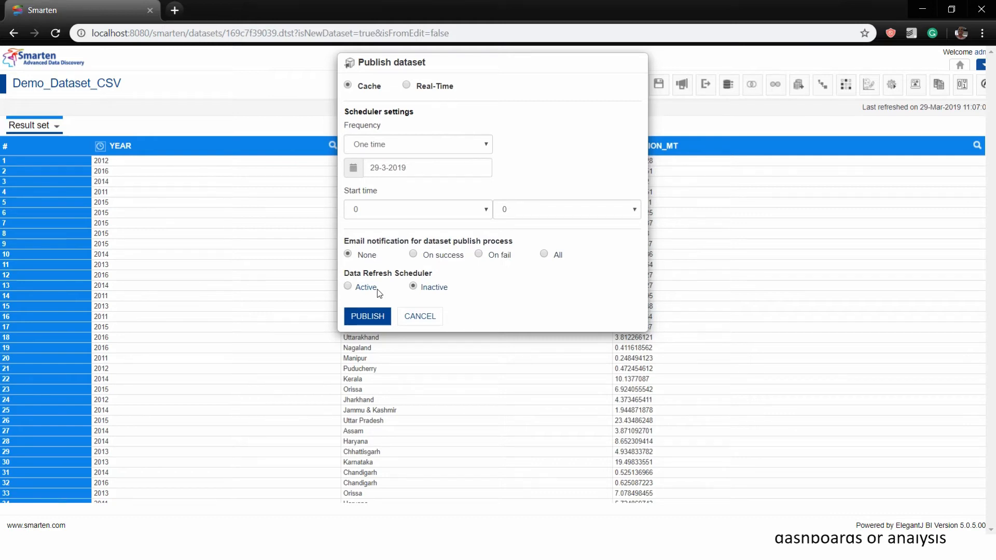
pyautogui.click(372, 320)
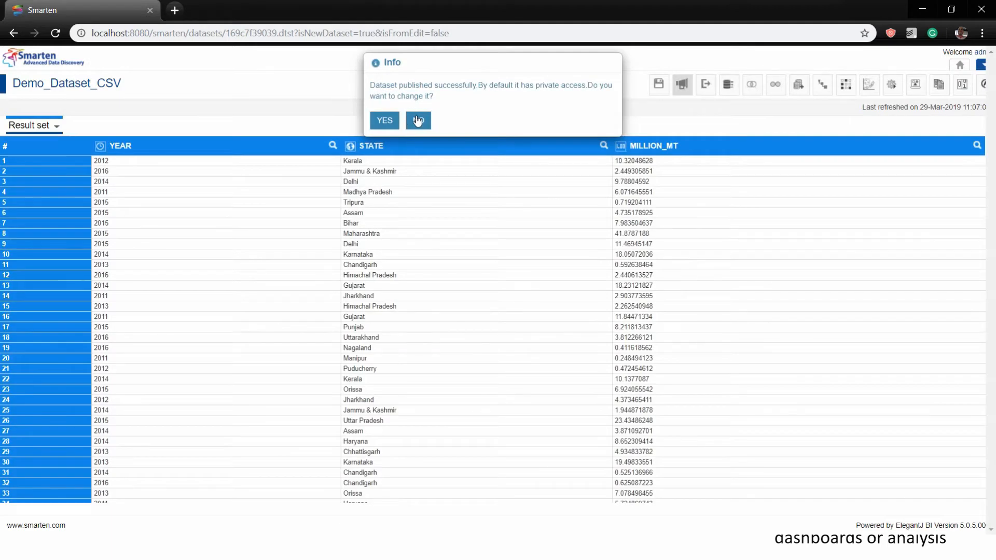
# Decline the access change so Demo_Dataset_CSV stays private
pyautogui.click(418, 121)
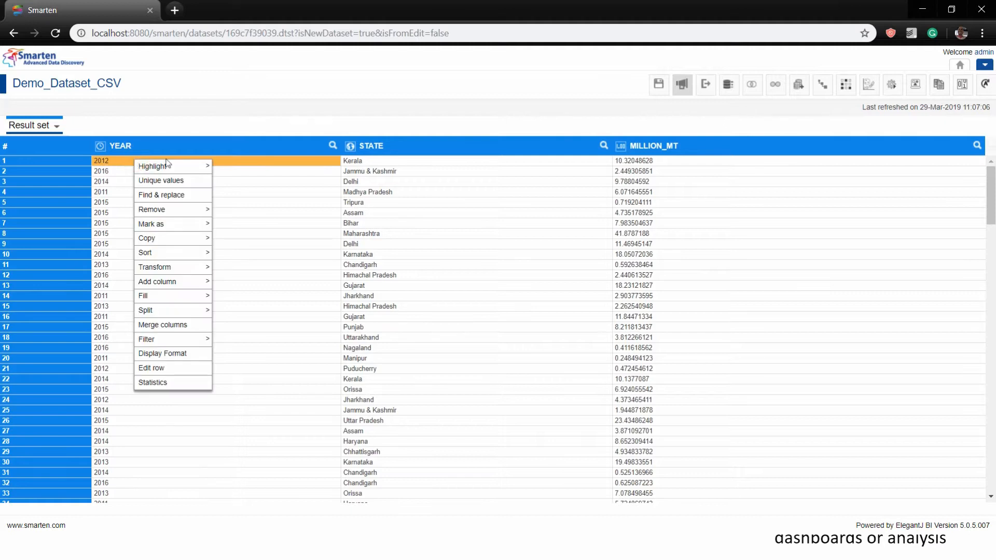
# From the Madhya Pradesh STATE cell, choose Add column > Custom to start a new calculated column
pyautogui.moveTo(207, 166)
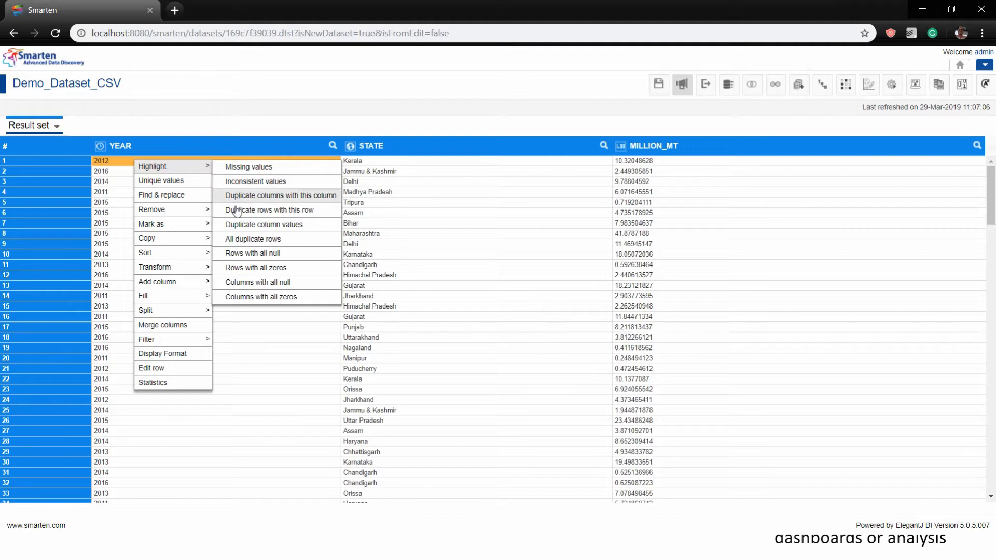
pyautogui.click(476, 194)
pyautogui.rightClick(477, 195)
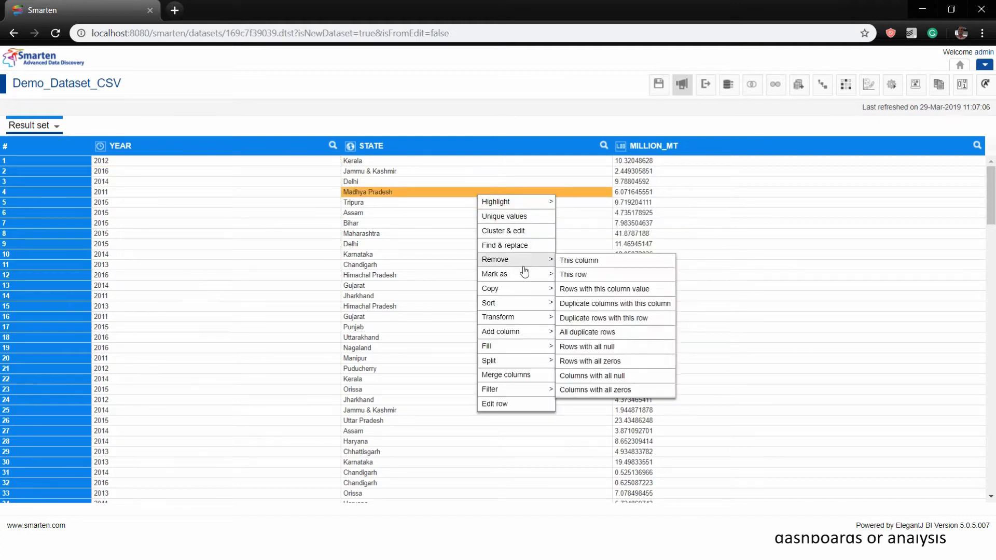
pyautogui.moveTo(514, 338)
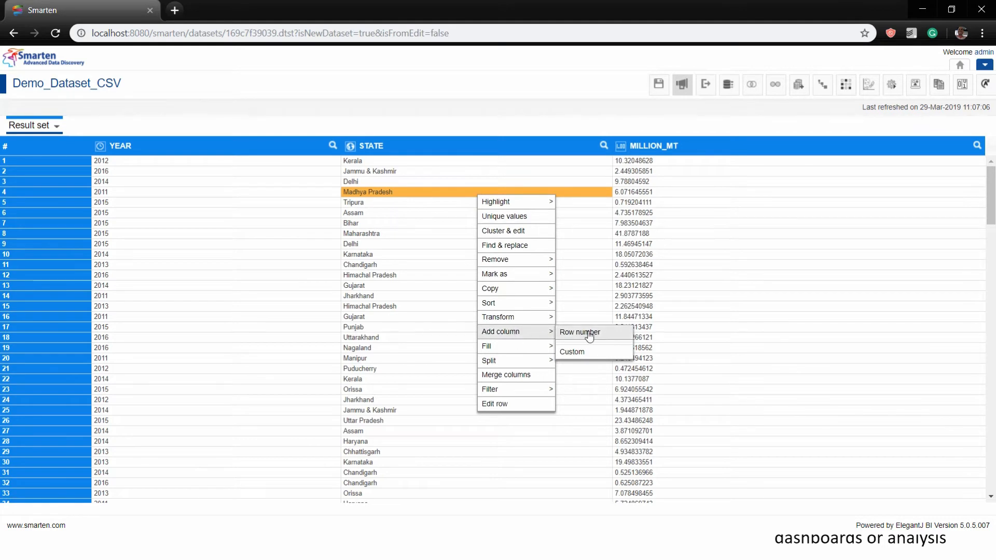
pyautogui.click(594, 353)
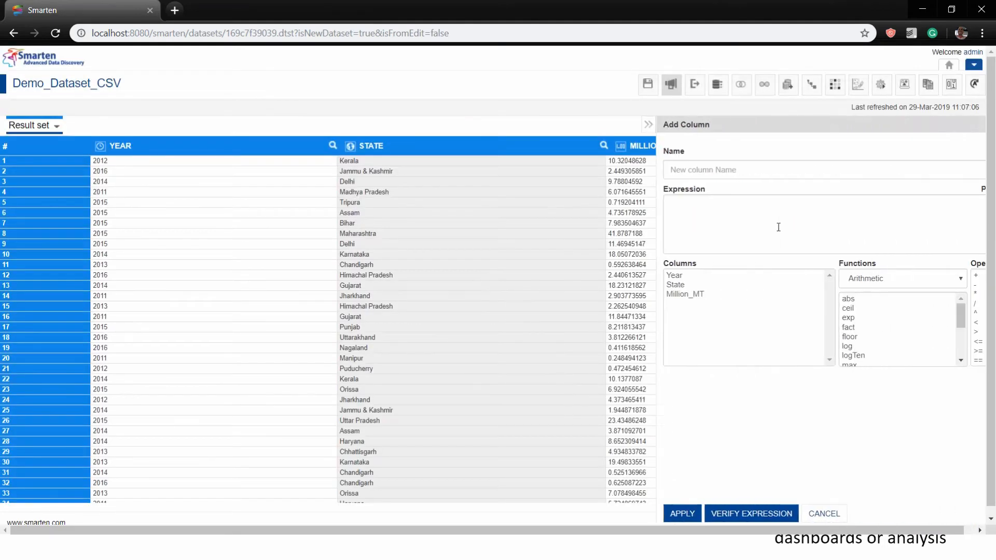
# Create a custom column named Delete whose validated expression is State
pyautogui.click(665, 171)
pyautogui.write('Delete')
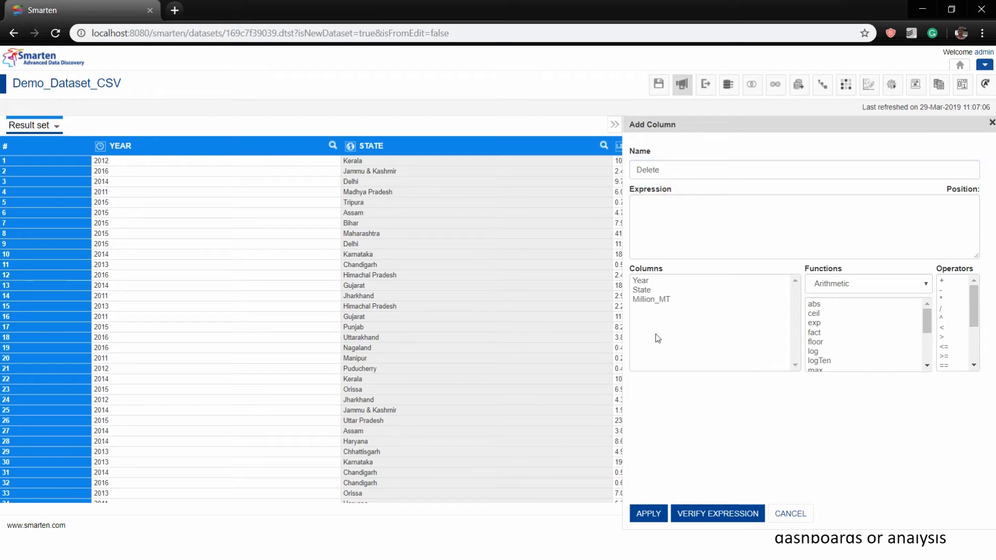
pyautogui.click(654, 290)
pyautogui.doubleClick(654, 290)
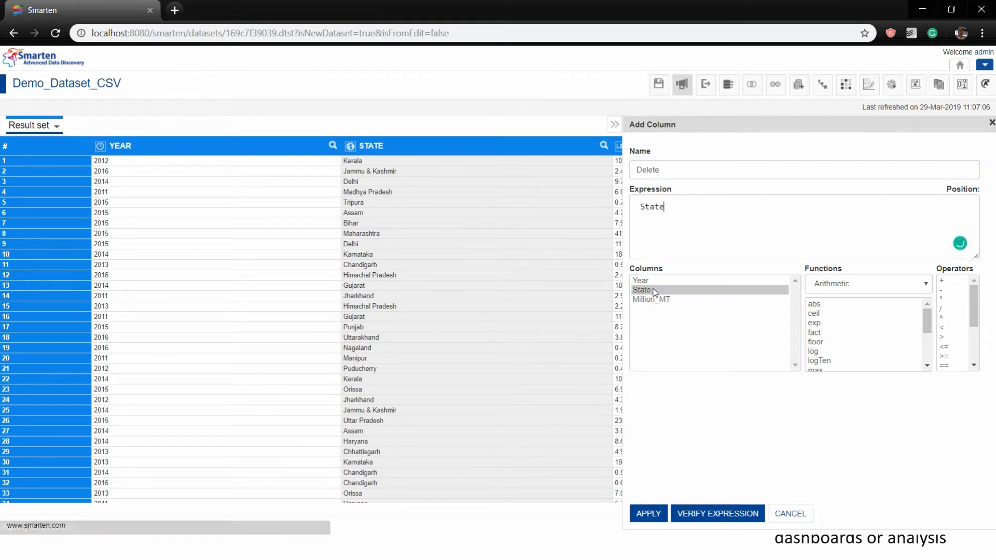
pyautogui.click(690, 522)
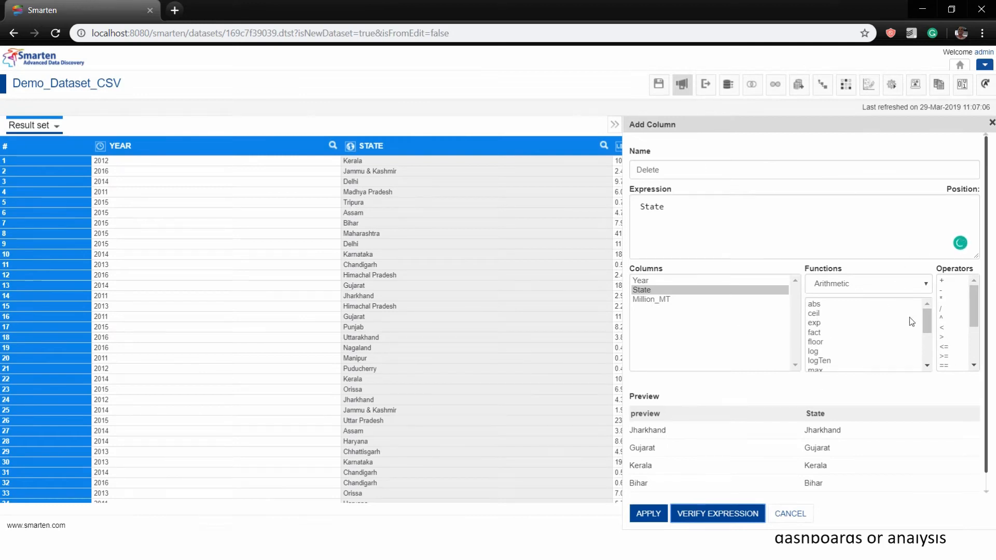
pyautogui.click(924, 285)
pyautogui.click(922, 284)
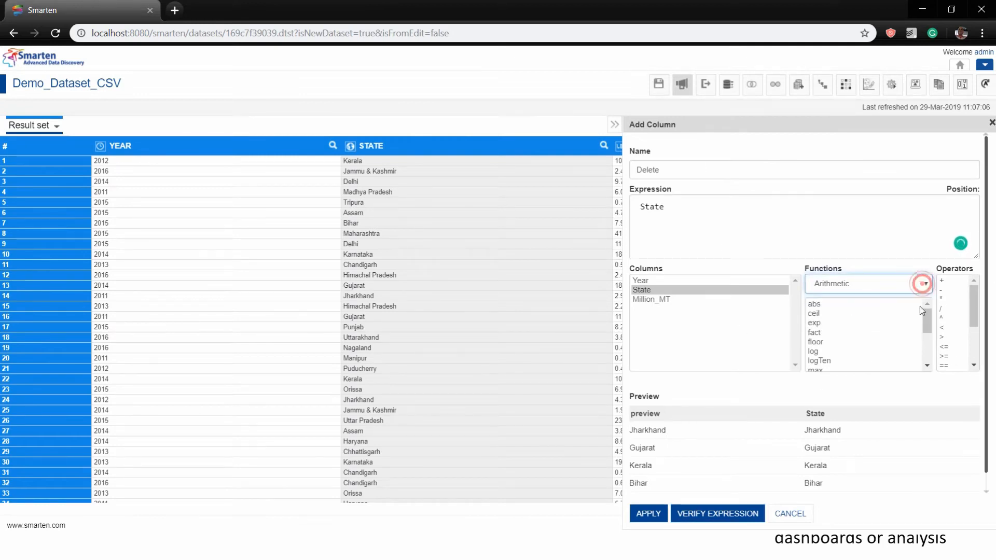
pyautogui.click(655, 513)
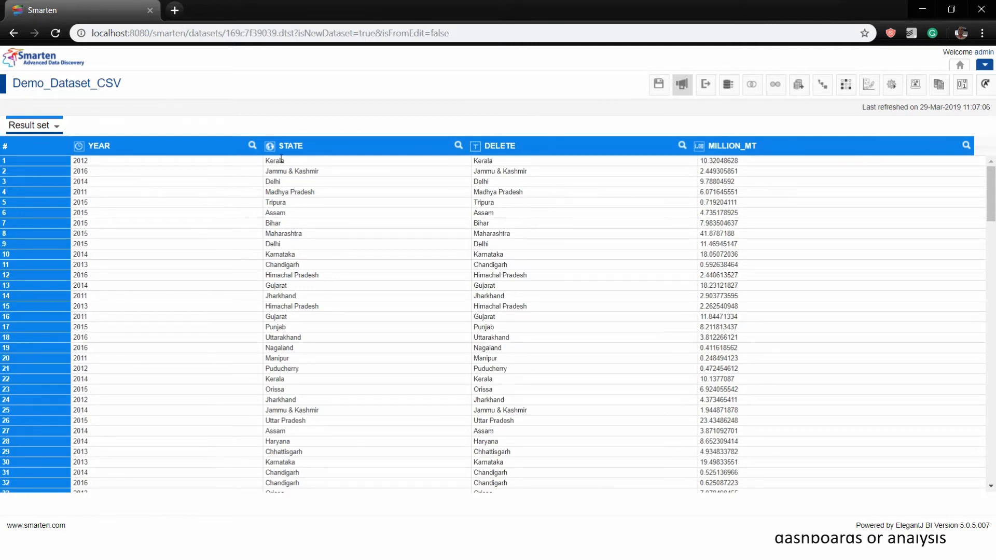
# Mark the DELETE column as a GeoMap dimension of type State
pyautogui.rightClick(495, 163)
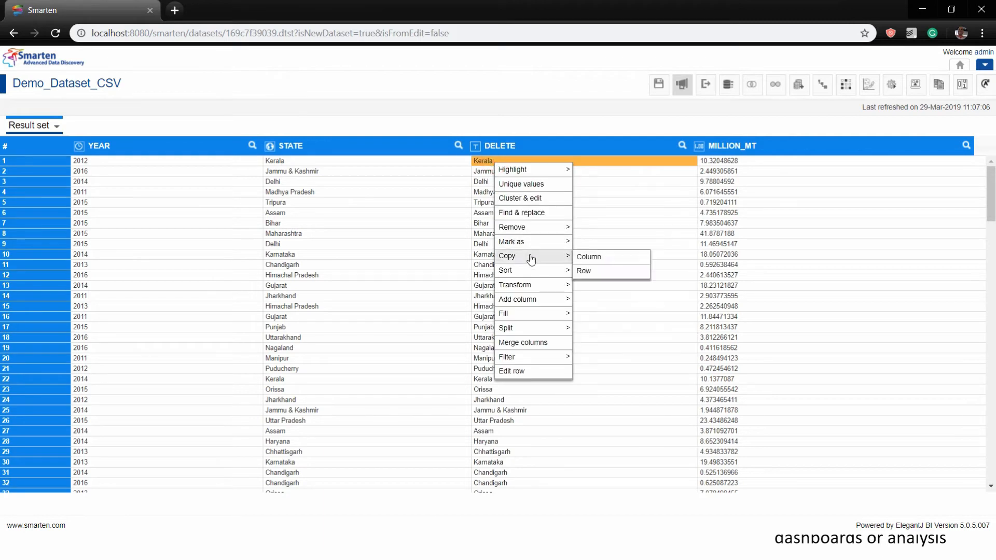
pyautogui.moveTo(560, 242)
pyautogui.moveTo(634, 248)
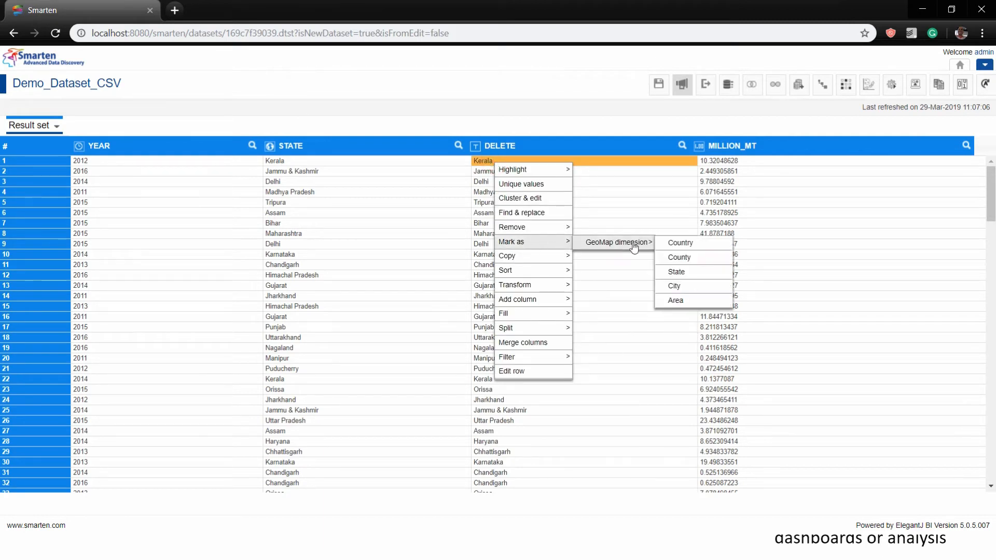
pyautogui.click(681, 273)
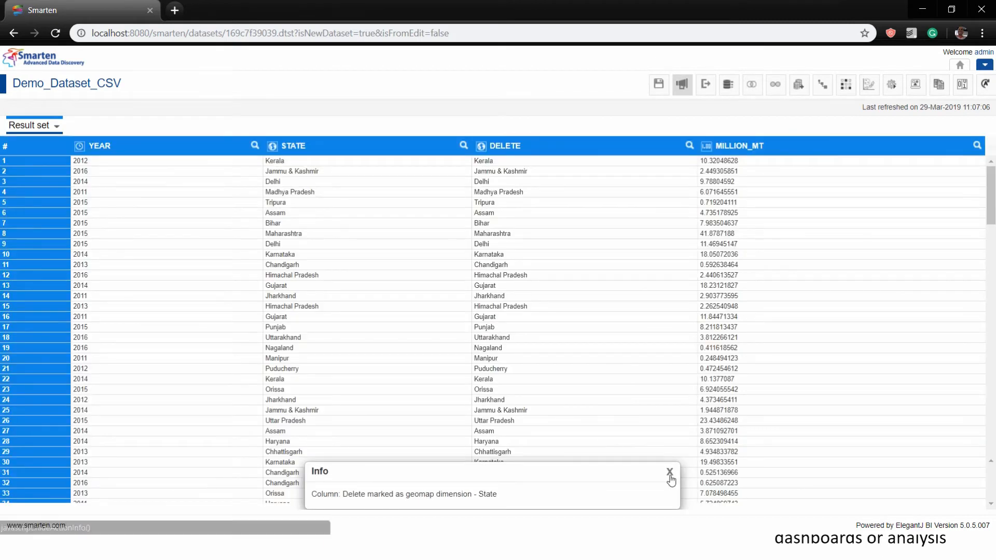
pyautogui.click(669, 472)
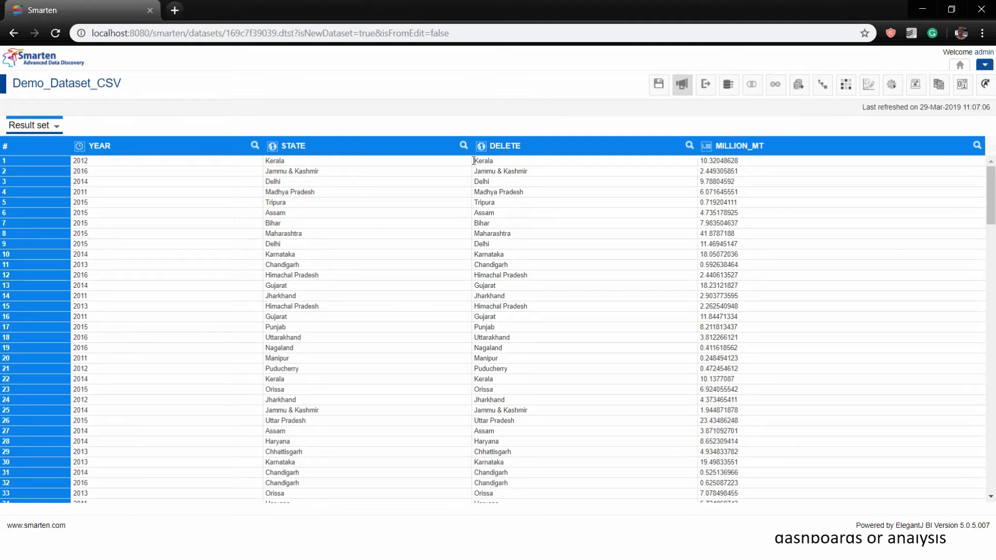
# Highlight the columns that duplicate the STATE column
pyautogui.rightClick(303, 162)
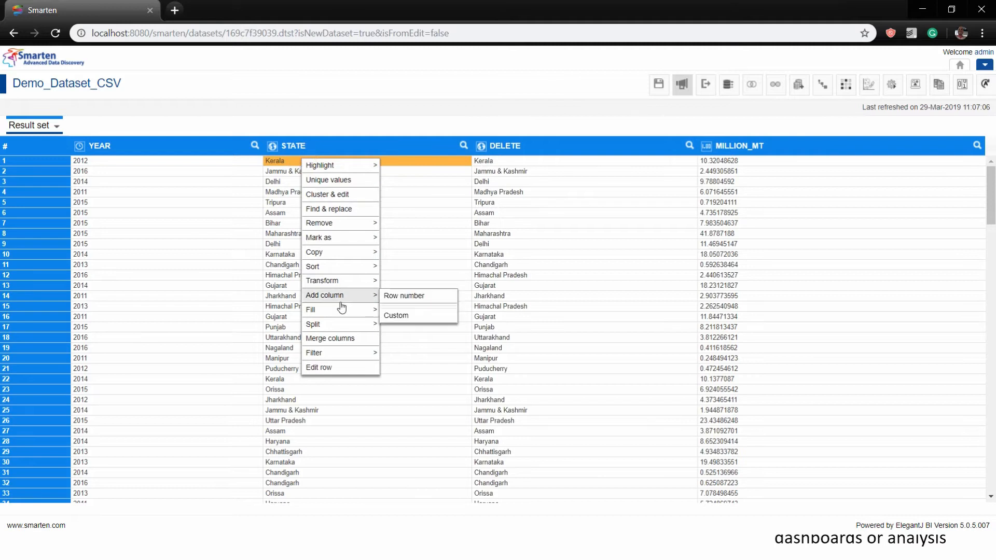
pyautogui.moveTo(340, 166)
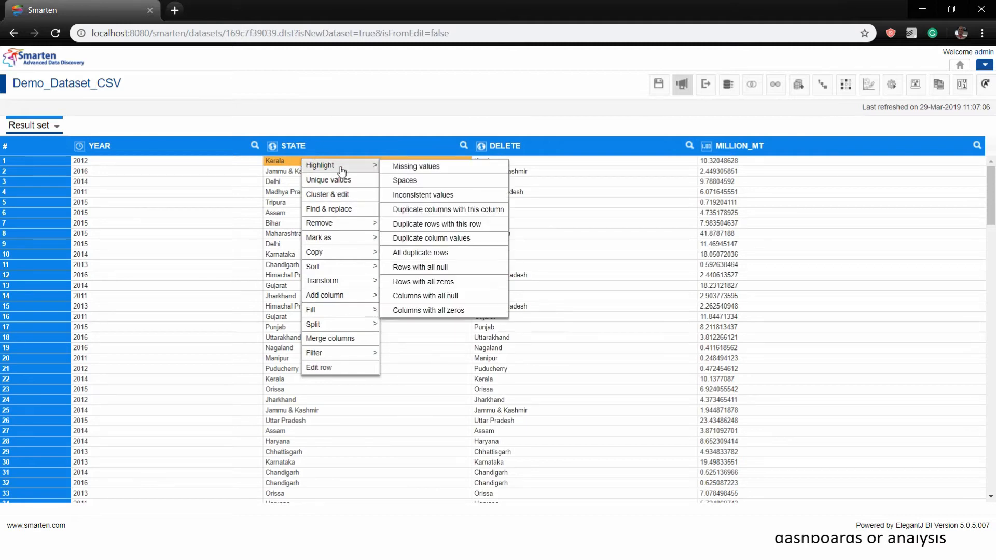
pyautogui.click(440, 209)
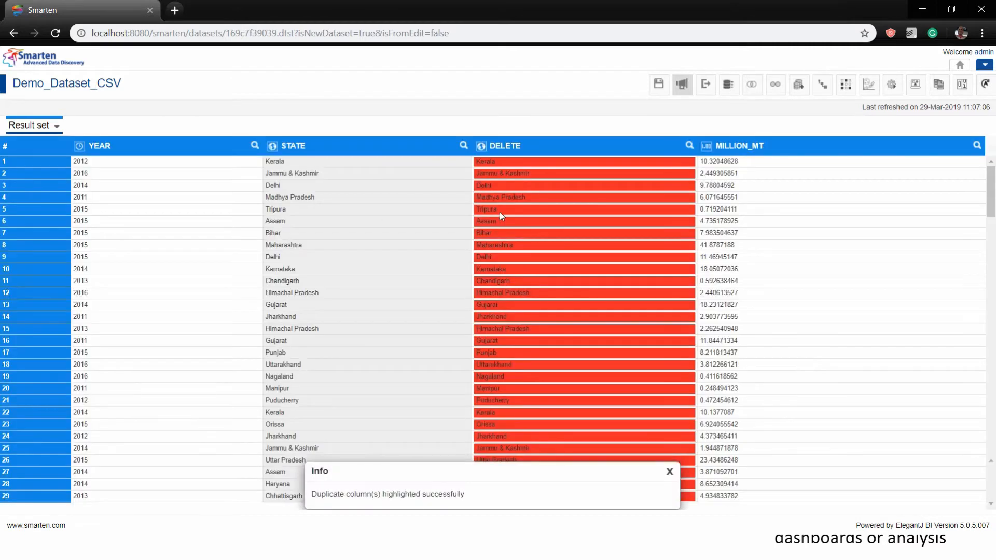
# Remove the duplicate DELETE column from Demo_Dataset_CSV and confirm with YES
pyautogui.rightClick(500, 210)
pyautogui.click(670, 472)
pyautogui.moveTo(540, 276)
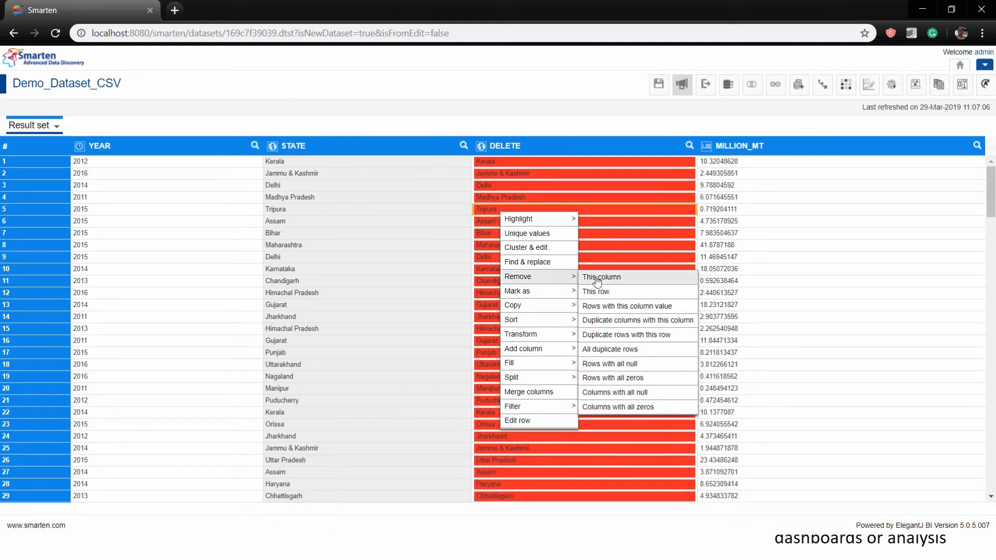
pyautogui.click(597, 278)
pyautogui.click(386, 118)
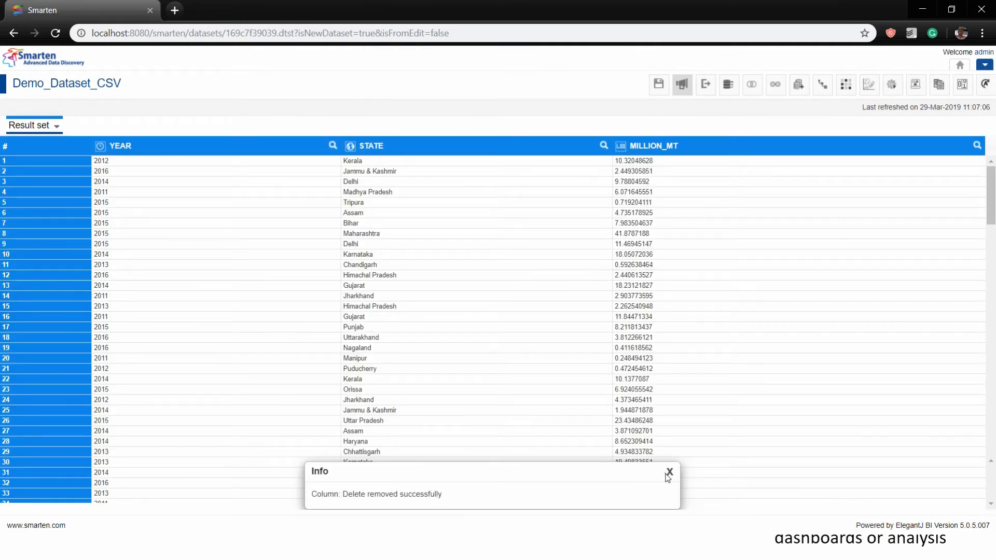
pyautogui.click(669, 472)
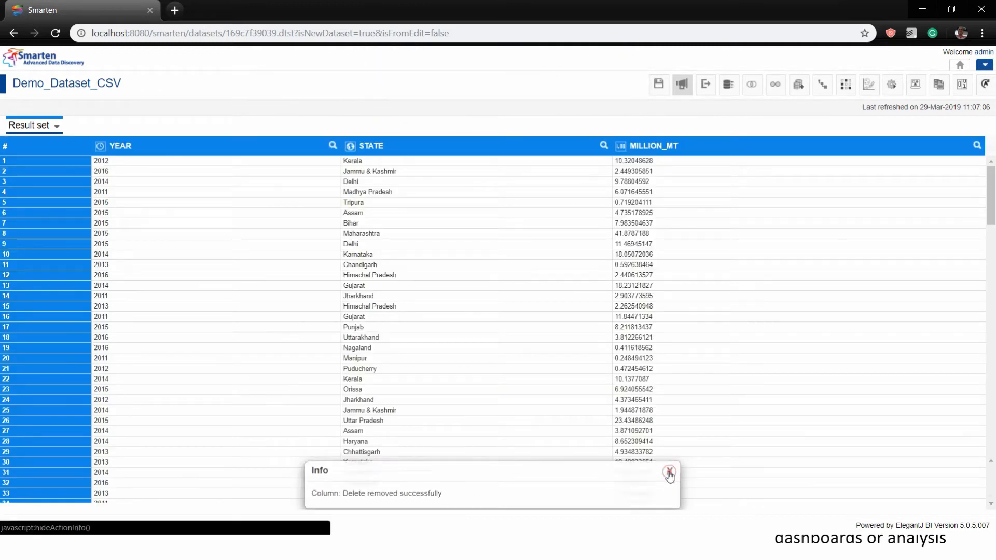
# Delete all Year 2016 rows through the Year unique values list, confirming with YES
pyautogui.rightClick(106, 161)
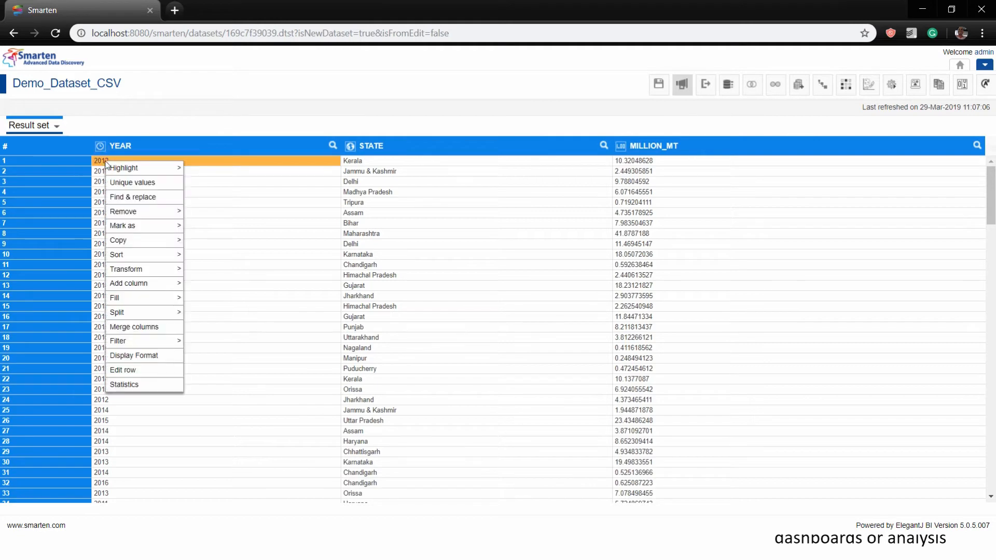
pyautogui.moveTo(139, 166)
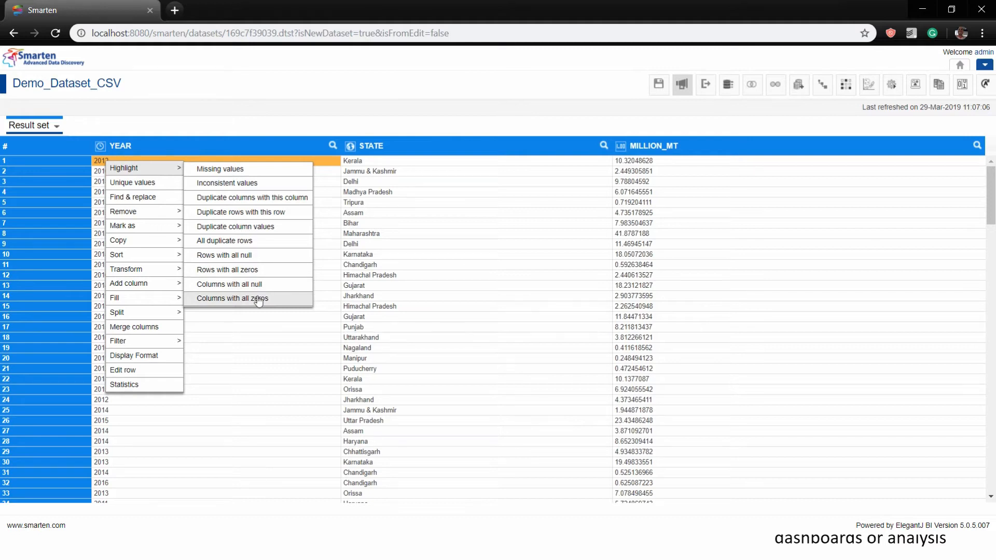
pyautogui.click(136, 184)
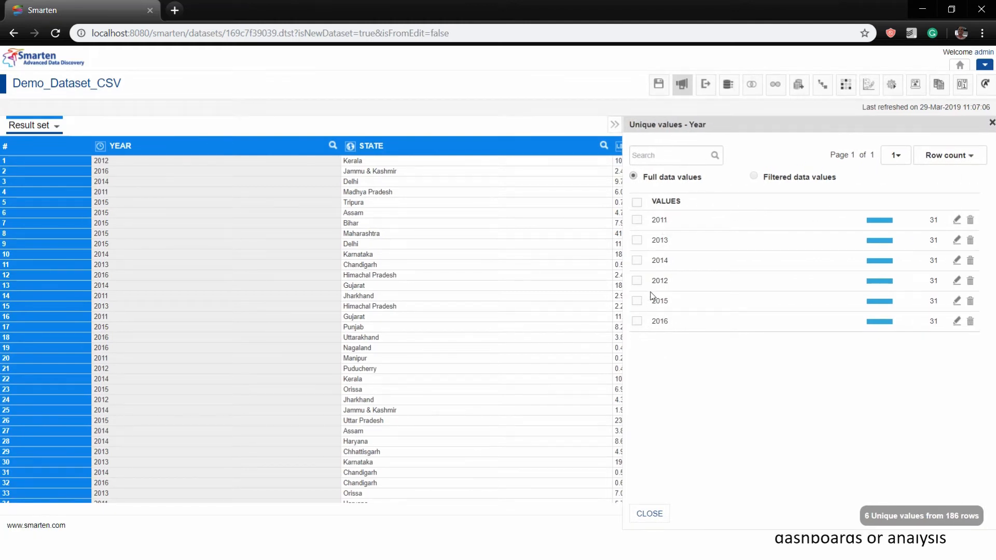
pyautogui.click(637, 321)
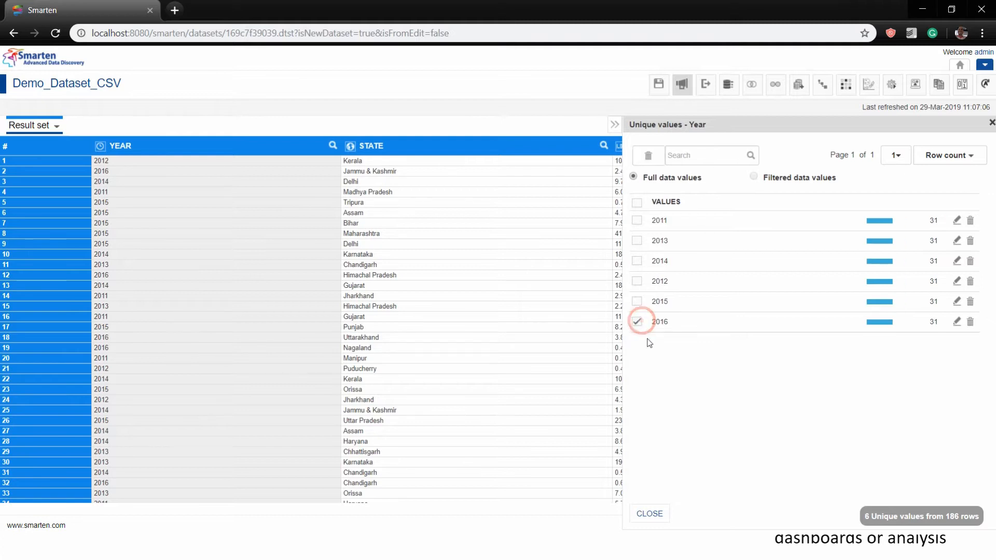
pyautogui.click(970, 322)
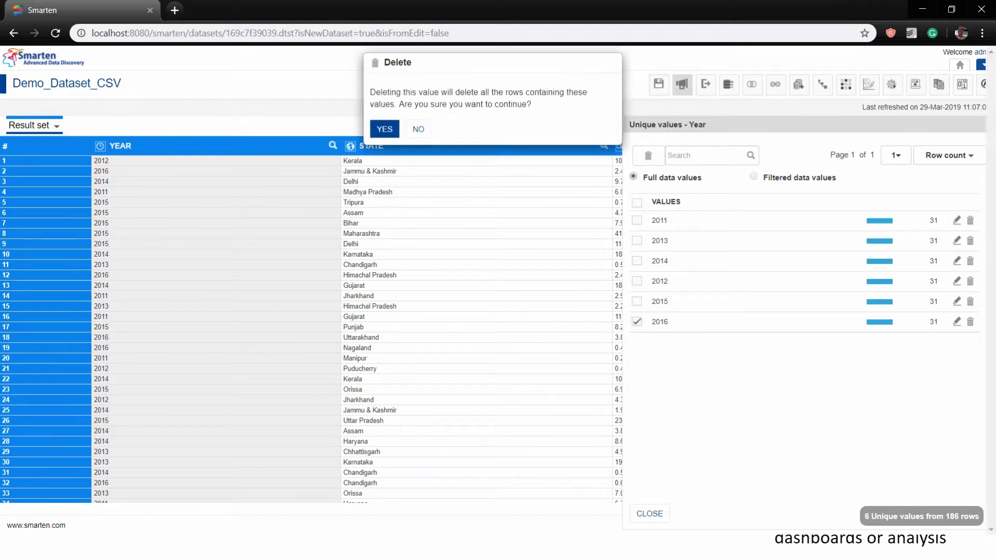
pyautogui.click(384, 129)
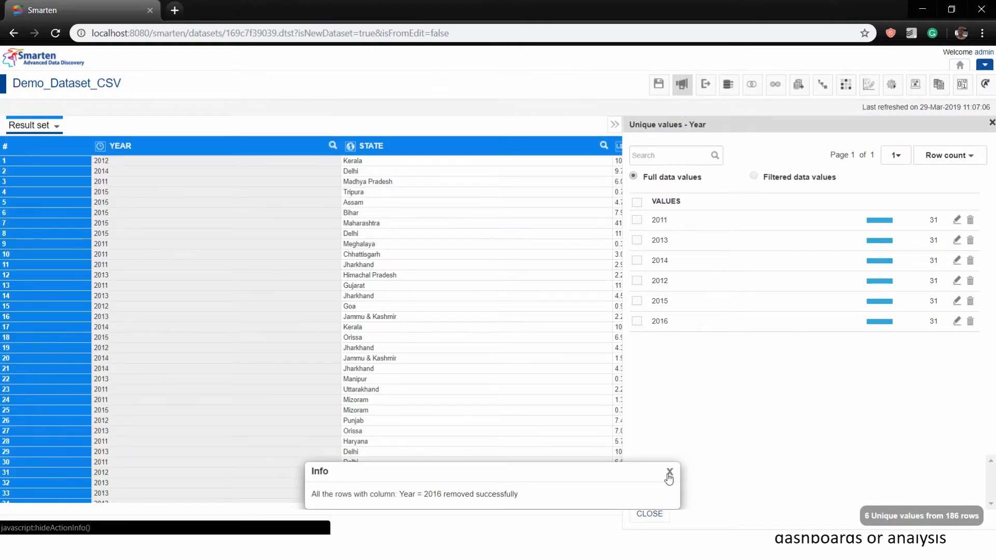
pyautogui.click(669, 472)
pyautogui.click(649, 514)
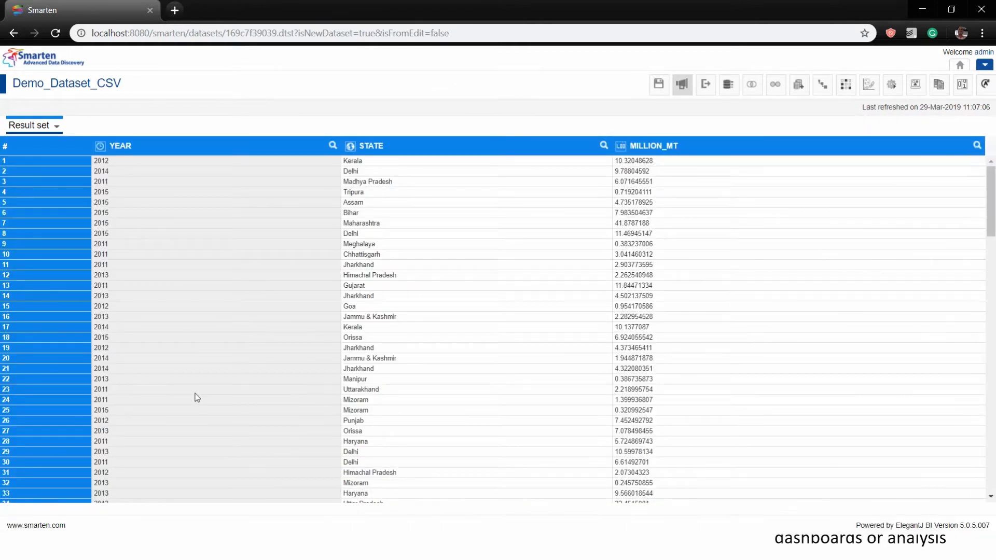
pyautogui.click(891, 84)
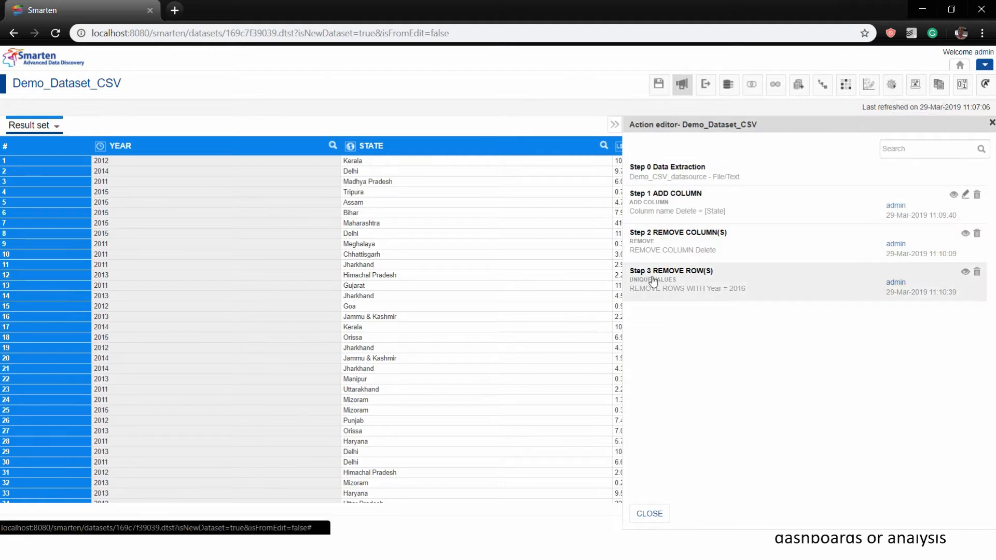
# Delete the Step 3 row removal to restore the 2016 rows, then check the YEAR filter values
pyautogui.click(976, 272)
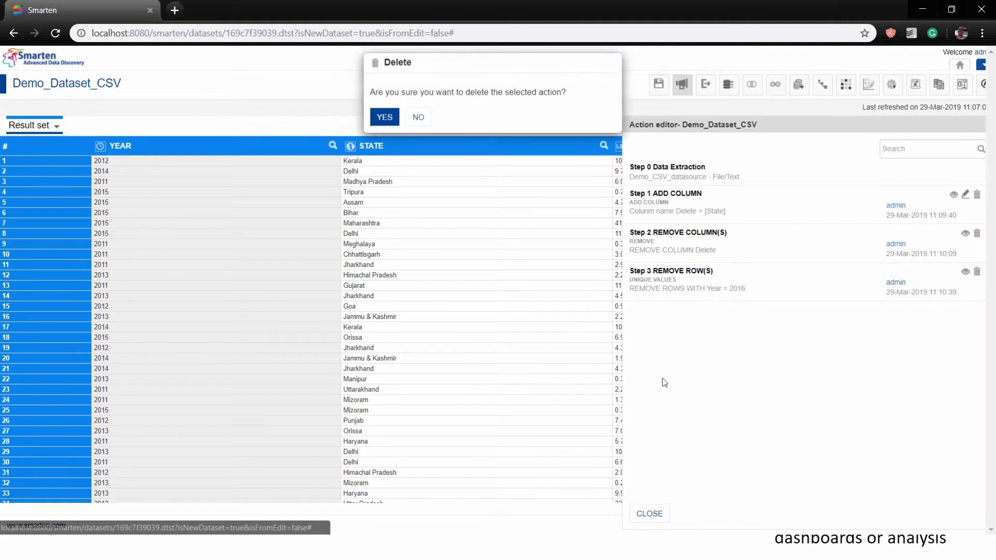
pyautogui.click(384, 115)
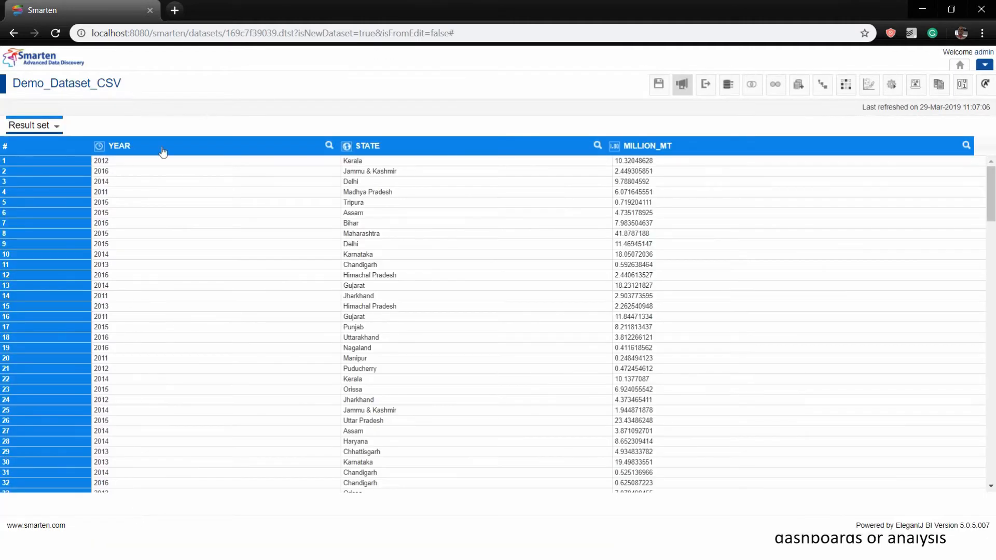
pyautogui.click(329, 147)
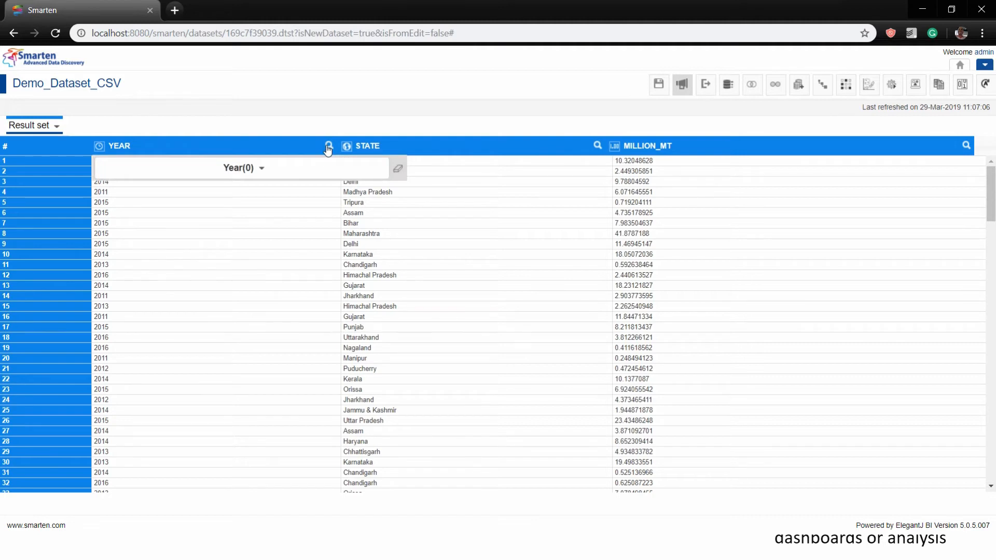
pyautogui.click(267, 168)
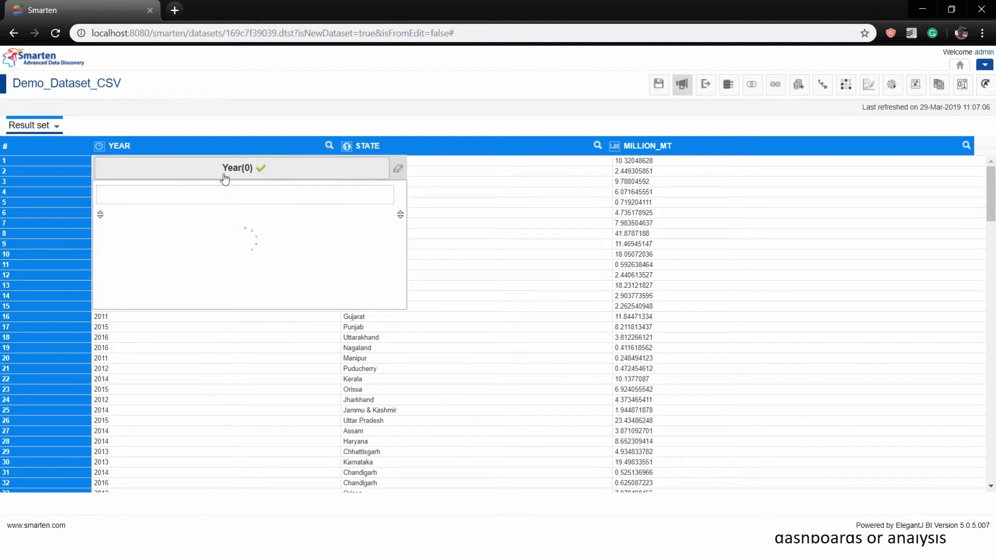
pyautogui.click(470, 156)
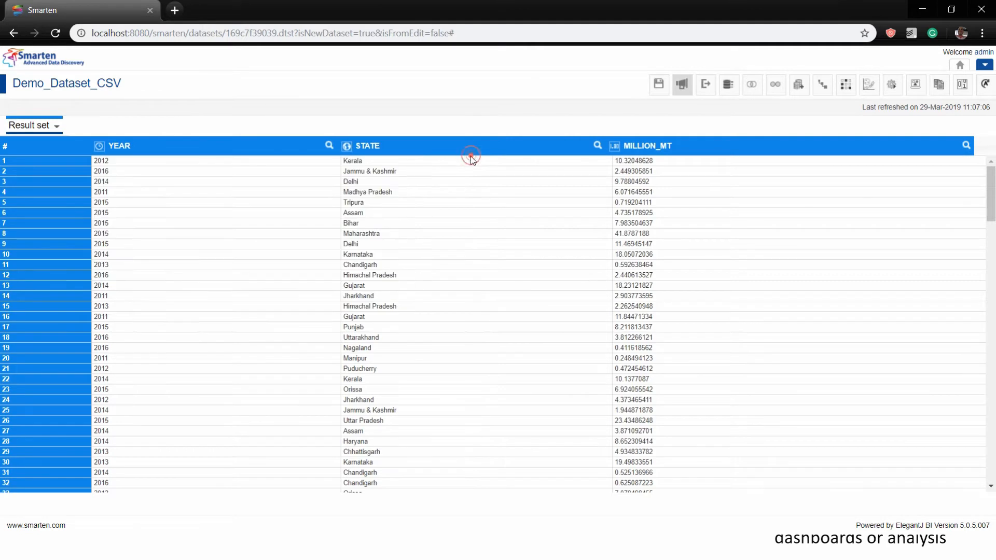
pyautogui.rightClick(382, 162)
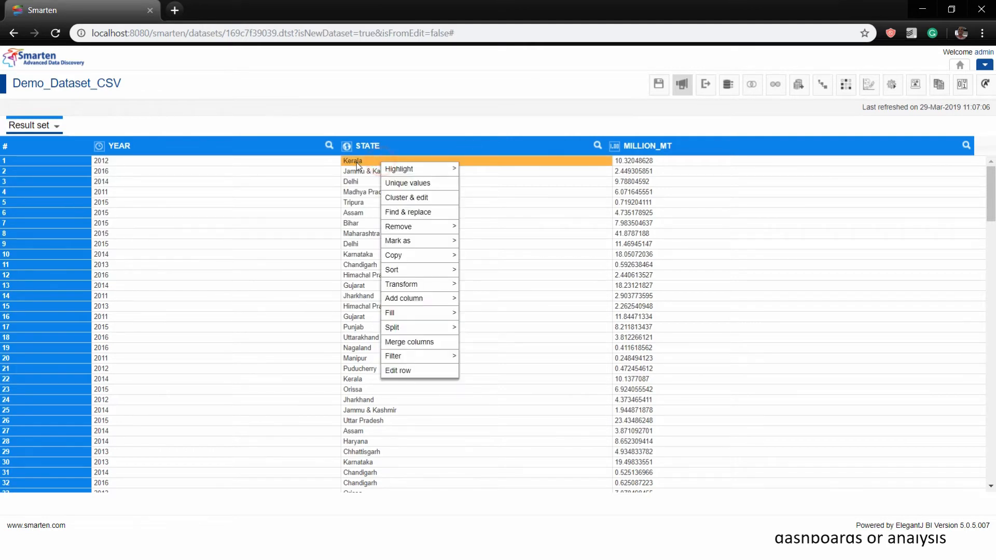
# Convert the STATE column values to upper case with Transform > Upper case
pyautogui.moveTo(428, 291)
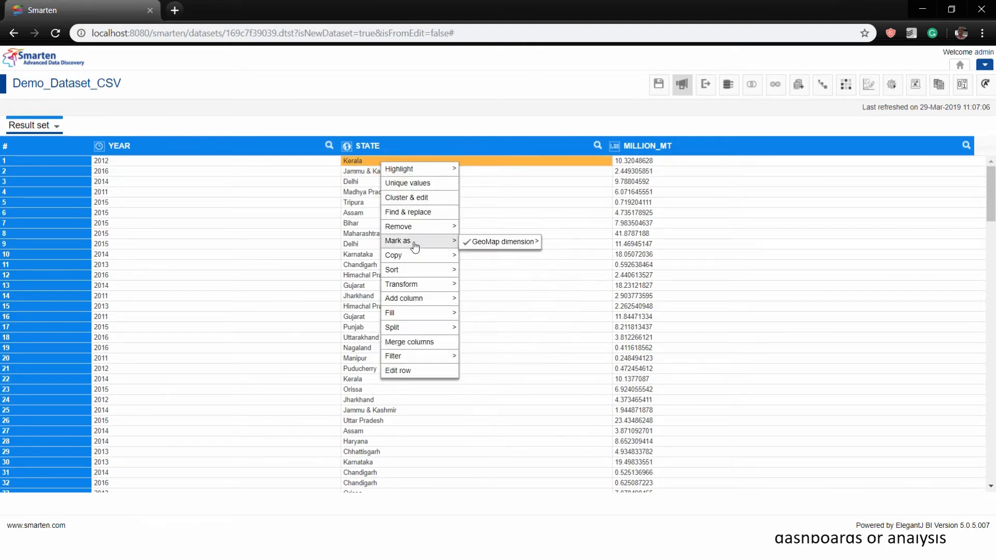
pyautogui.moveTo(415, 263)
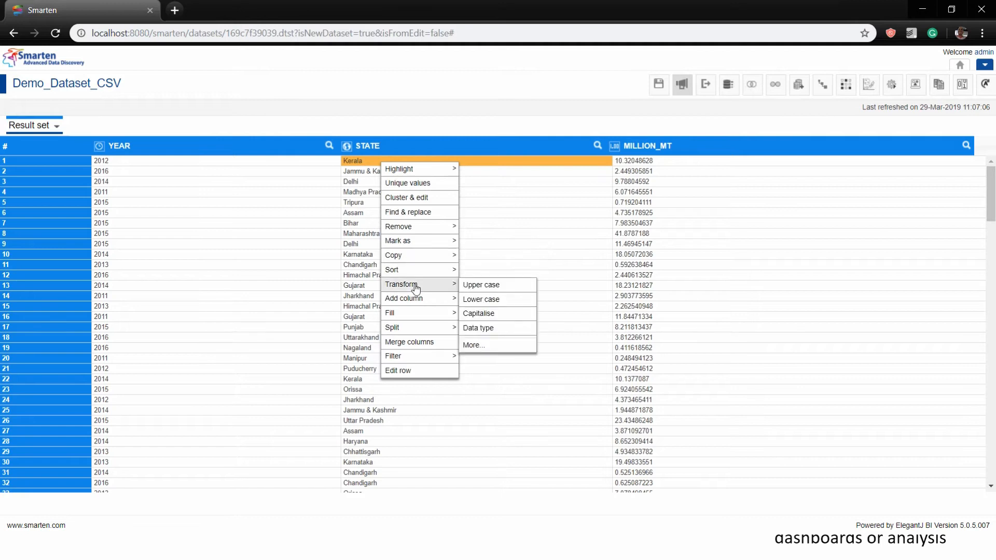
pyautogui.click(471, 287)
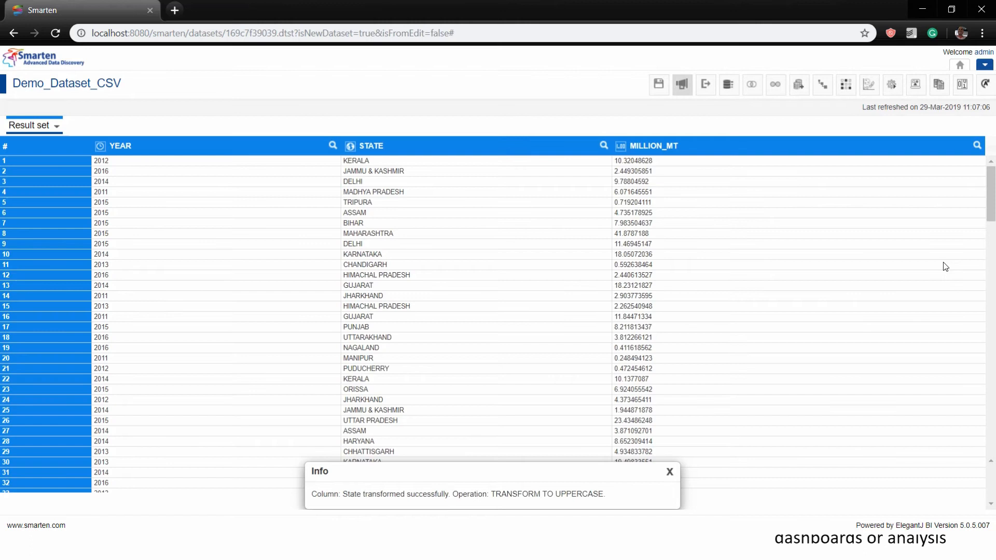
pyautogui.rightClick(379, 183)
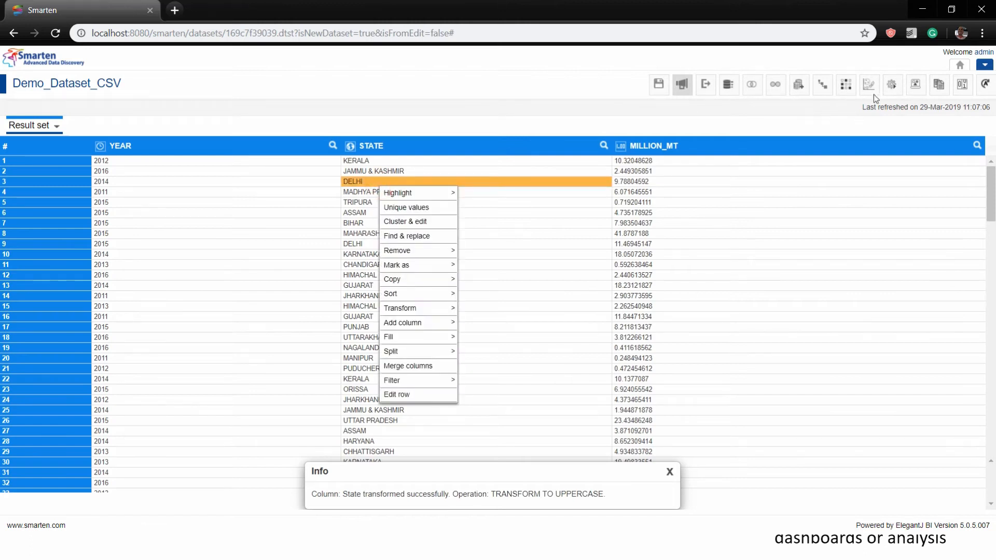
# Delete the Step 3 TRANSFORM from the Action editor so state names return to mixed case
pyautogui.click(891, 87)
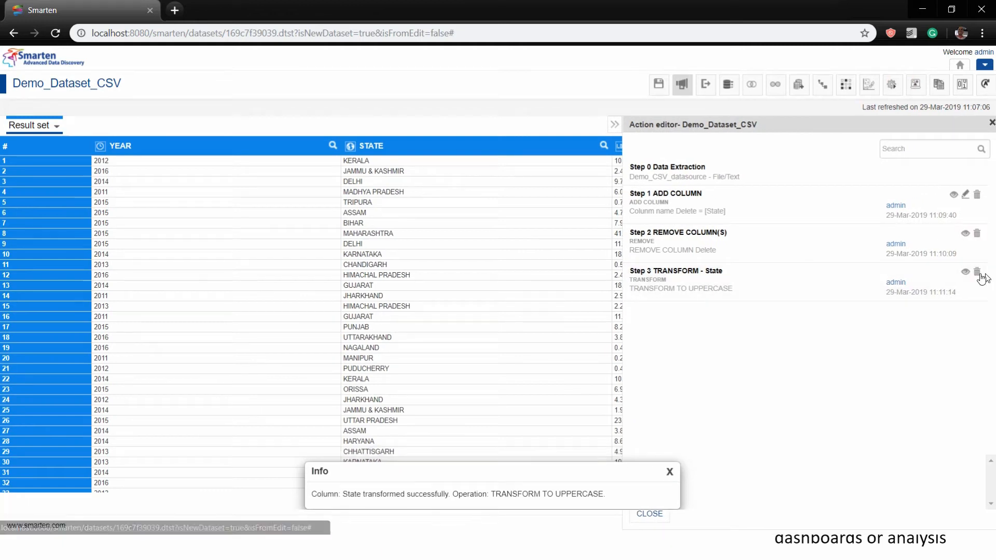
pyautogui.click(977, 273)
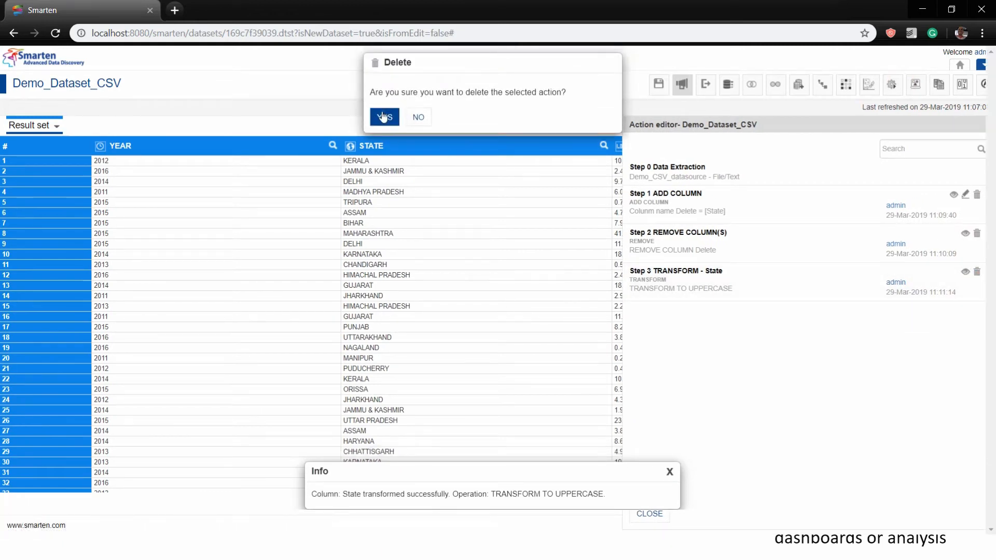
pyautogui.click(383, 116)
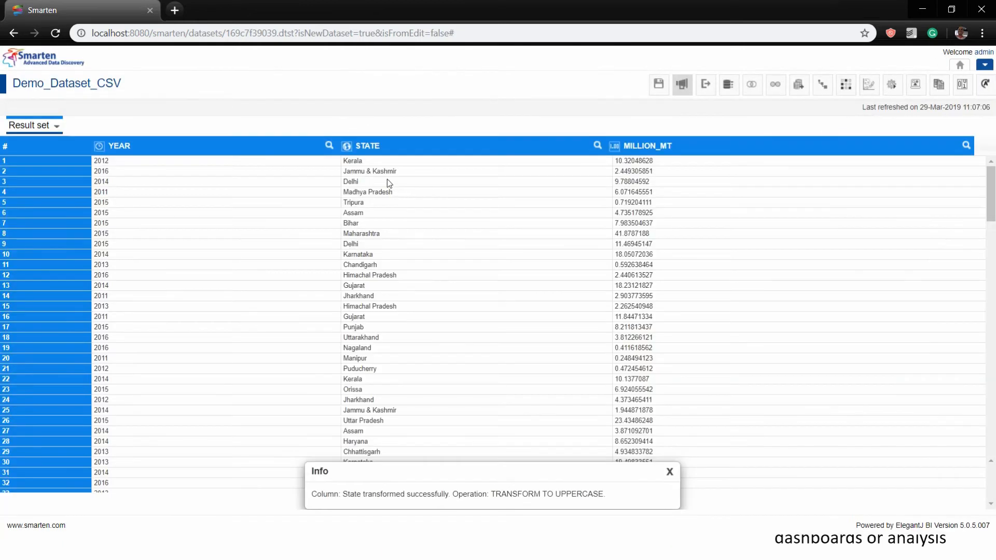
pyautogui.rightClick(388, 181)
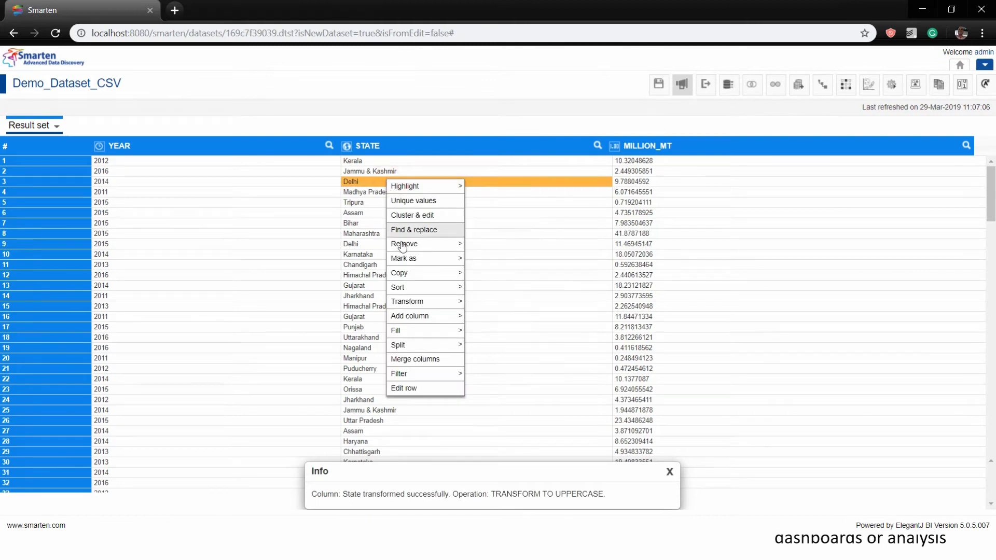
pyautogui.moveTo(409, 265)
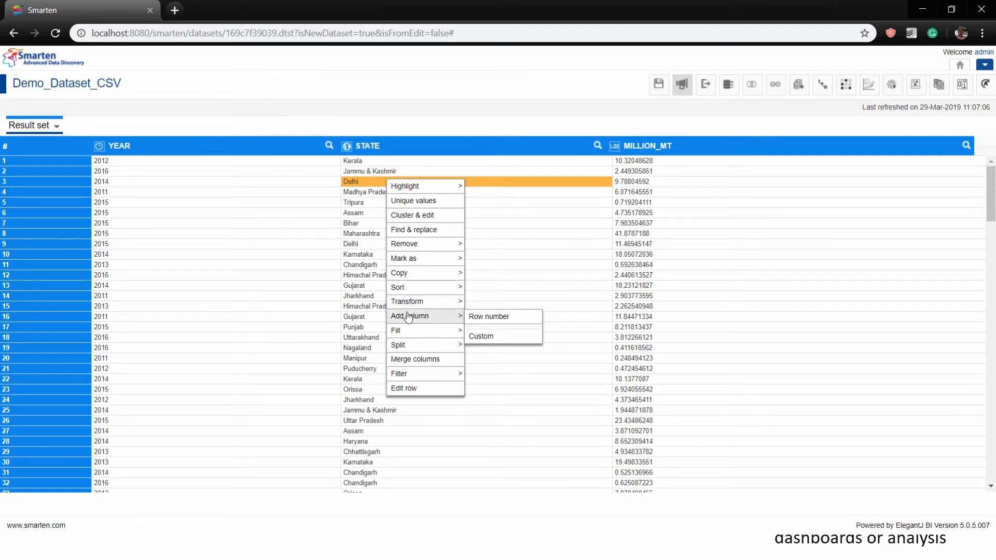
pyautogui.moveTo(410, 351)
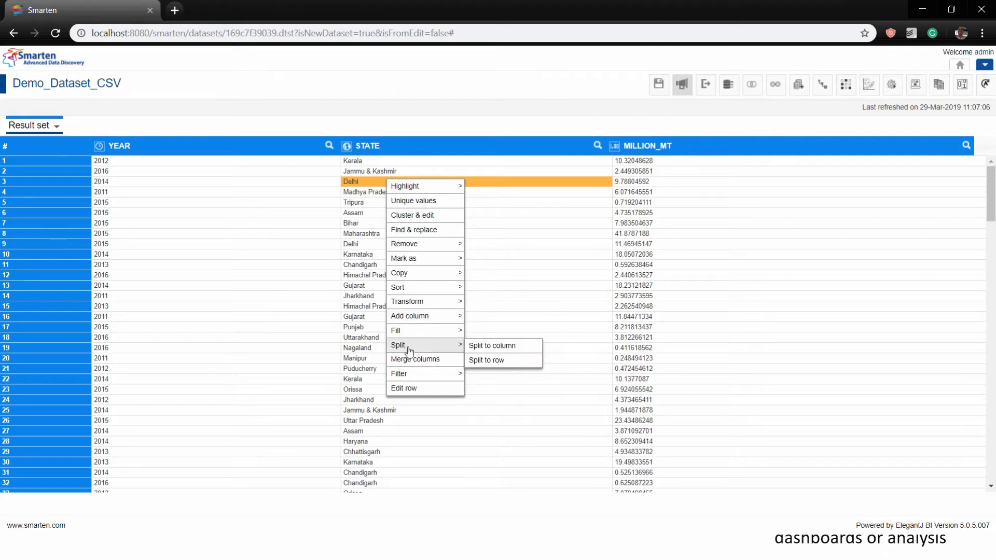
pyautogui.moveTo(412, 382)
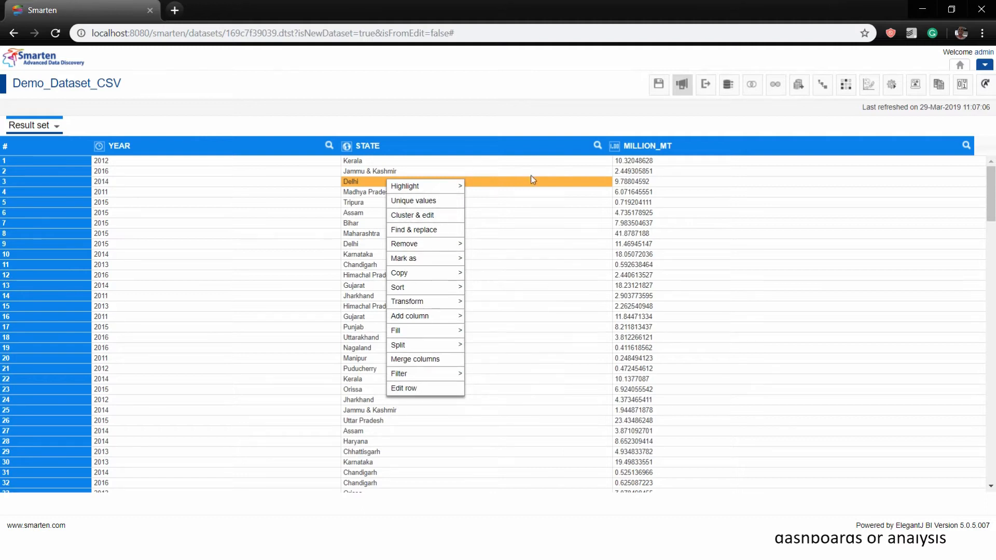
pyautogui.rightClick(496, 182)
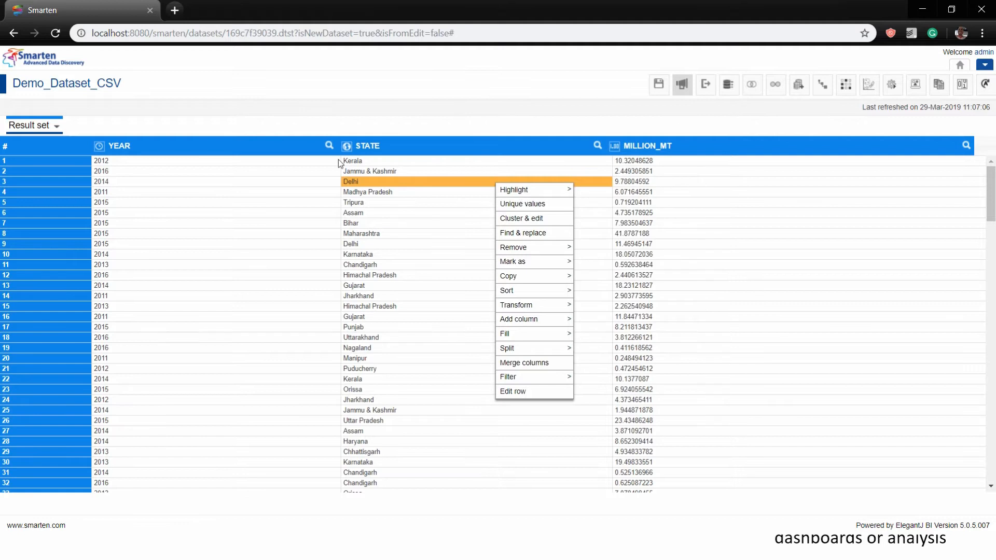
pyautogui.click(476, 130)
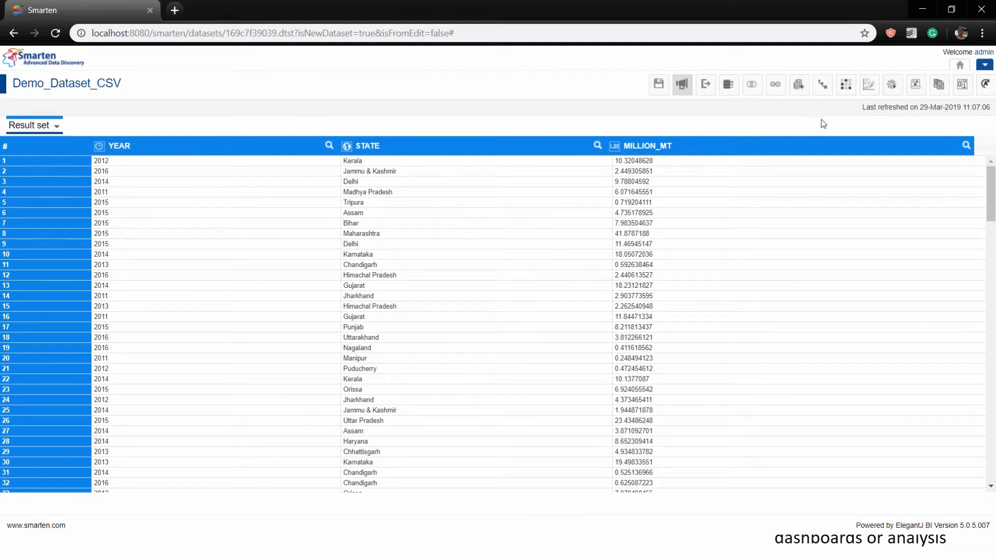
# Search the dataset list for 'sales' and add Demo_Sales_Data_With_External_Info
pyautogui.click(805, 92)
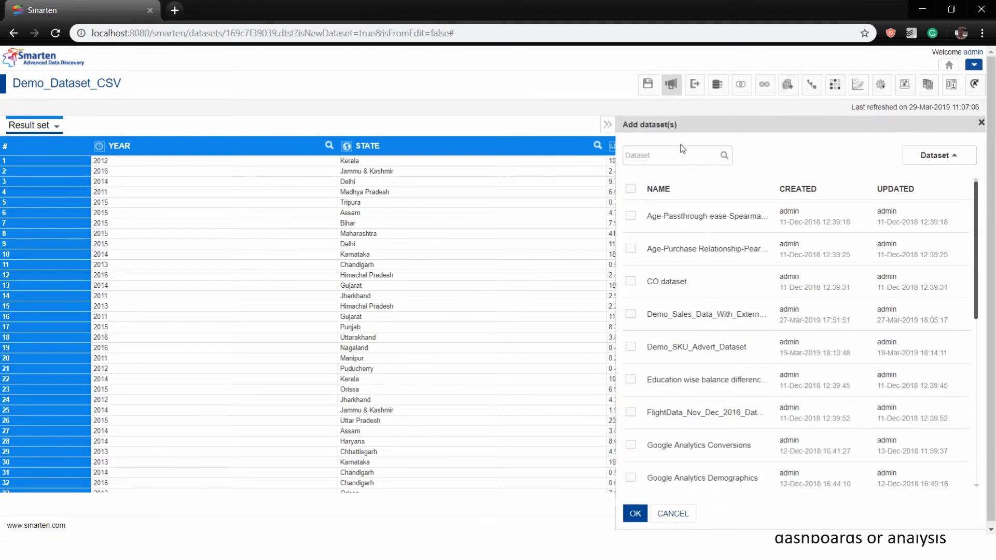
pyautogui.click(675, 153)
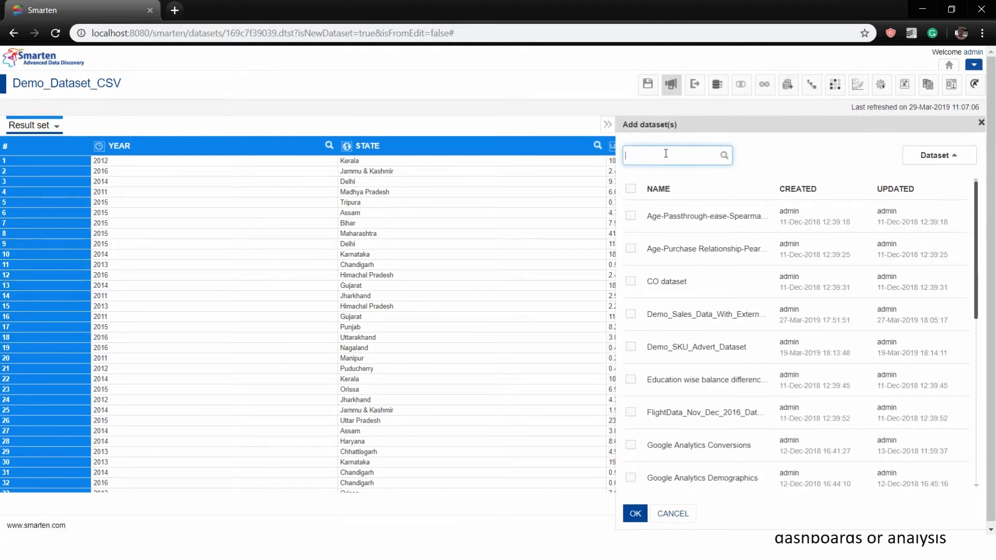
pyautogui.write('sales')
pyautogui.press('Return')
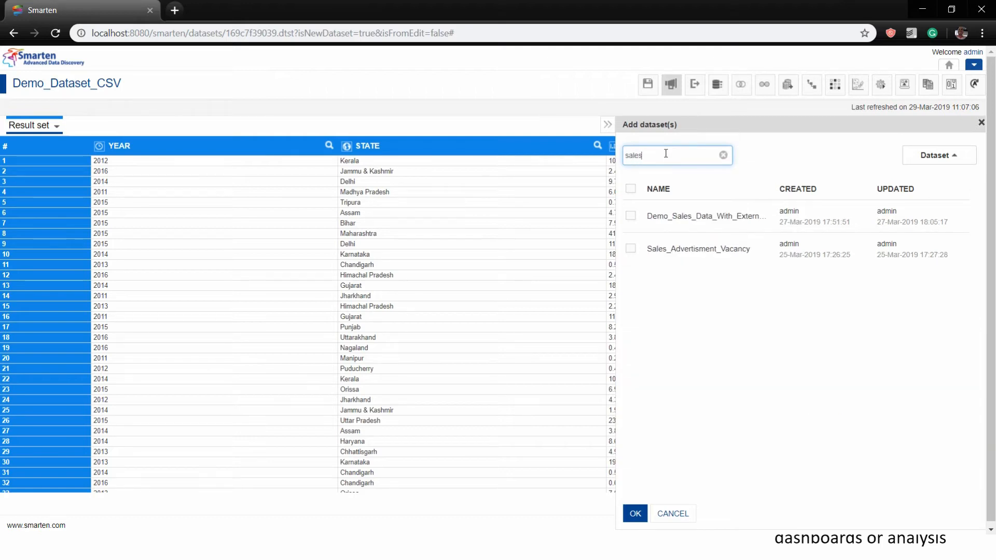
pyautogui.click(631, 215)
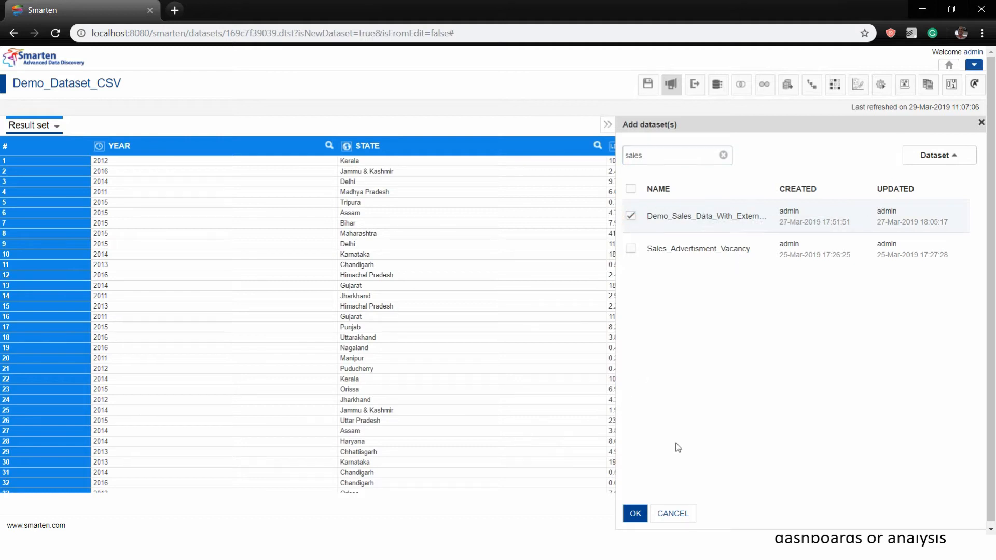
pyautogui.click(639, 515)
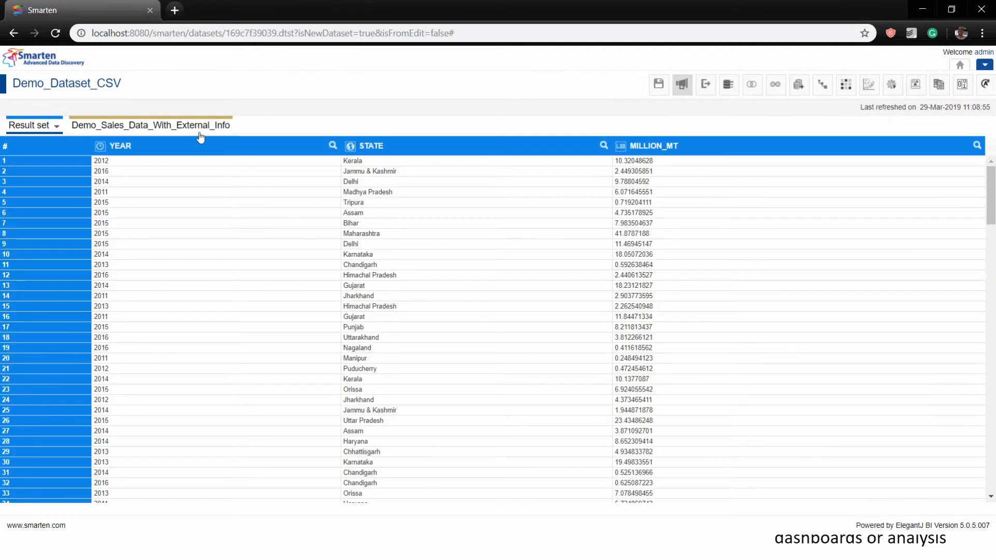
# Show the Demo_Sales_Data_With_External_Info tab and scroll right to VACANCY, ADVERTISMENT_SPEND and SALES_RS_CR
pyautogui.click(200, 135)
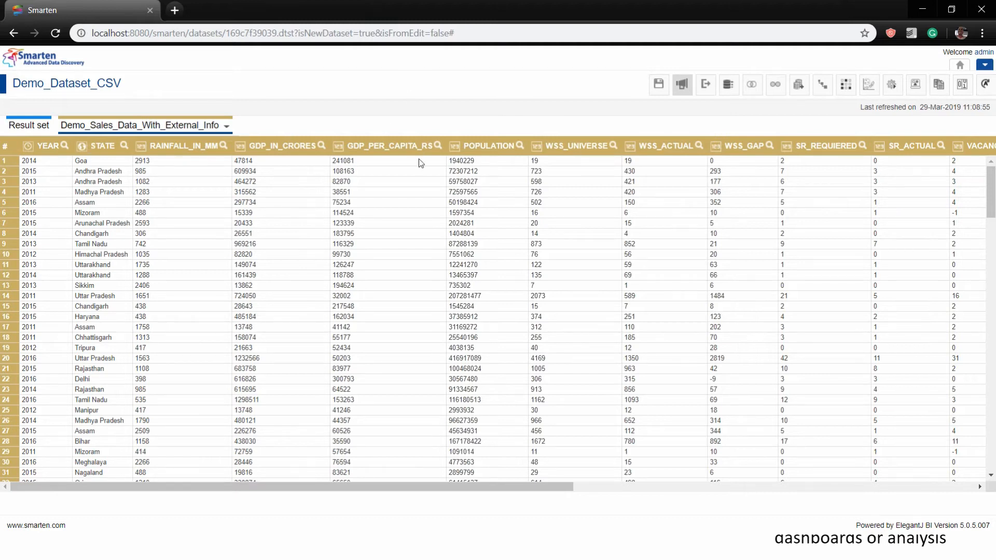
pyautogui.moveTo(507, 491); pyautogui.dragTo(776, 473)
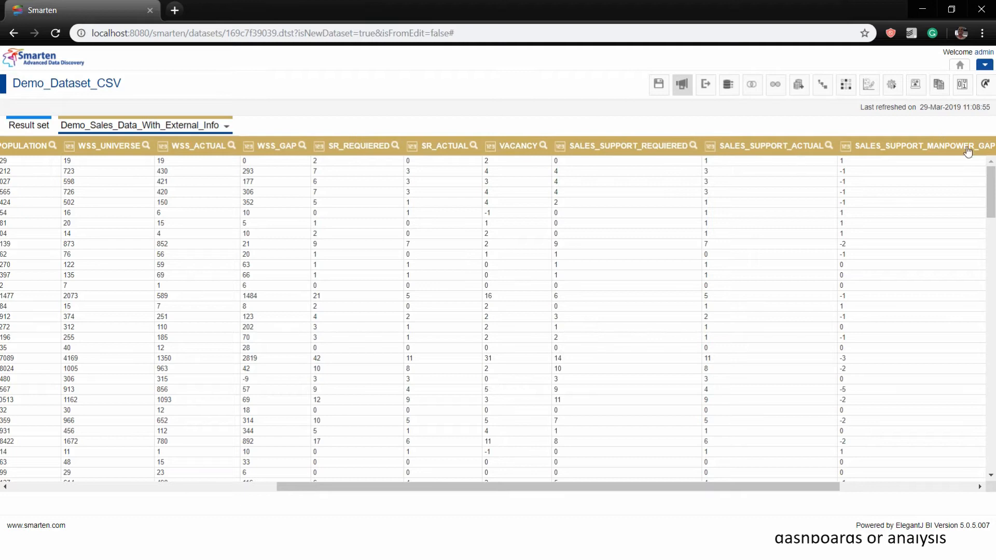
pyautogui.moveTo(786, 488); pyautogui.dragTo(958, 486)
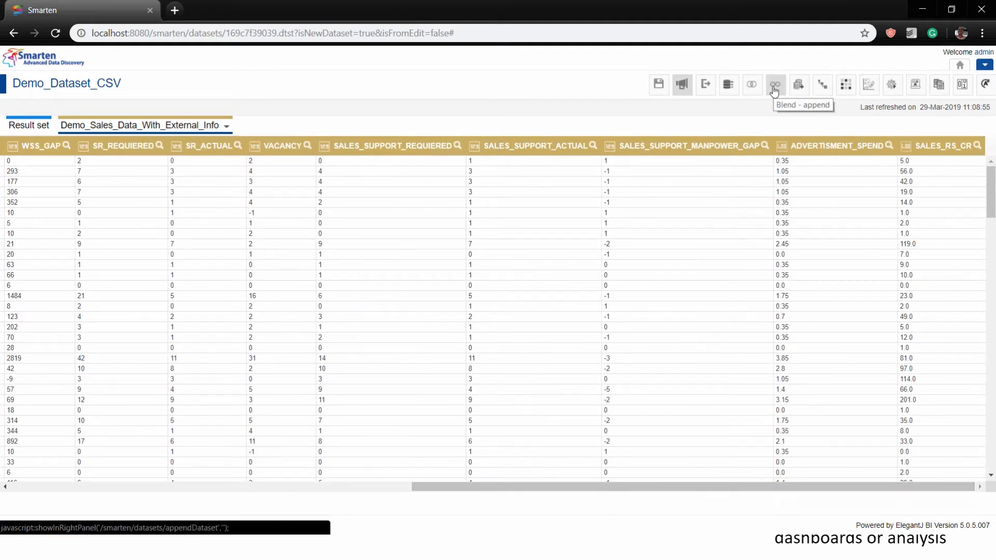
# Blend-join the result set with Demo_Sales_Data_With_External_Info on Year and State
pyautogui.click(751, 85)
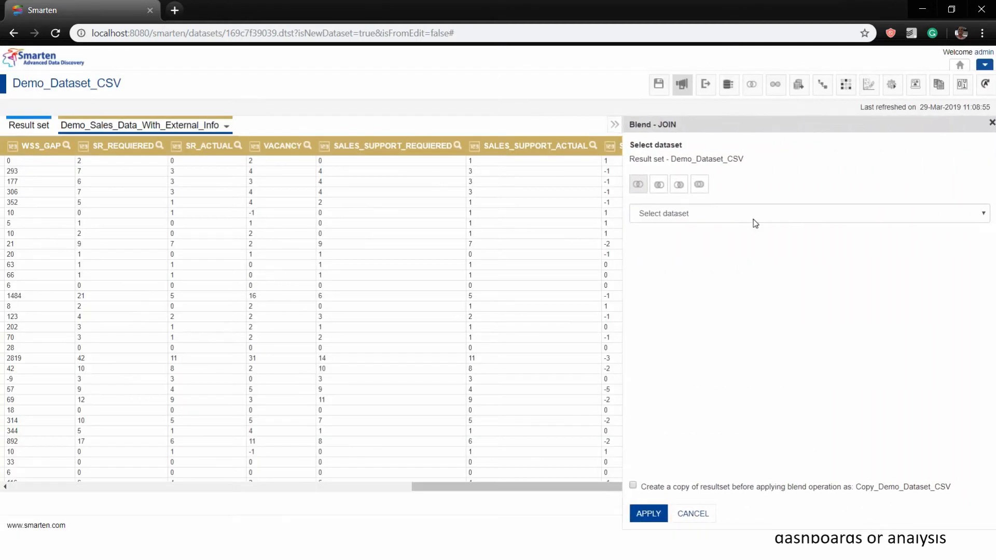
pyautogui.click(752, 216)
pyautogui.click(750, 238)
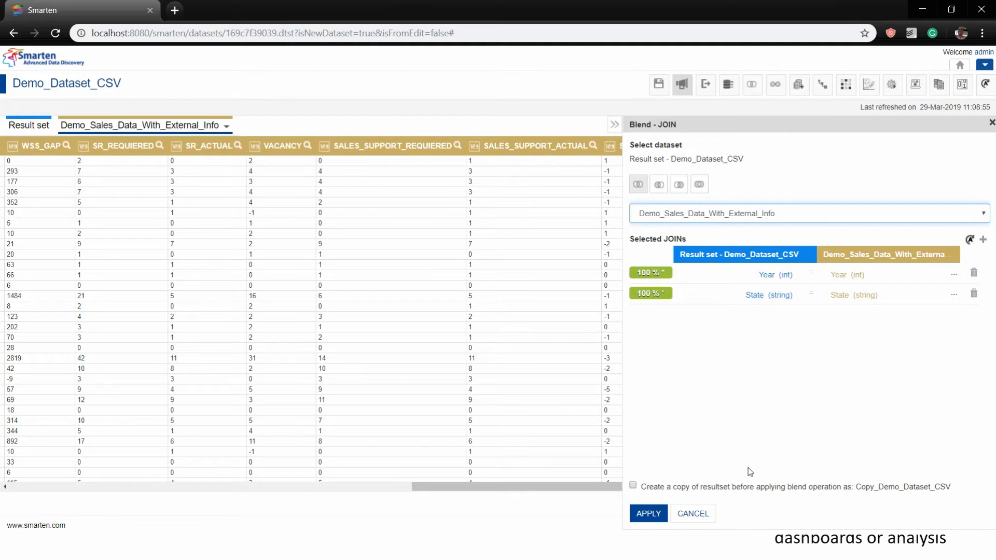
pyautogui.click(643, 515)
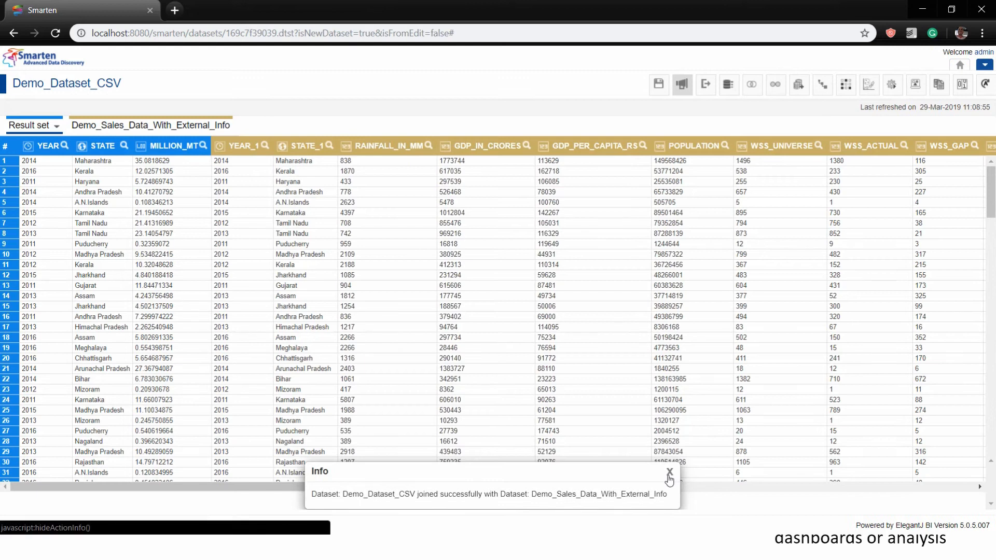
# Check the record count, lineage diagram and JOIN DATASET step history, then close both panels
pyautogui.click(668, 473)
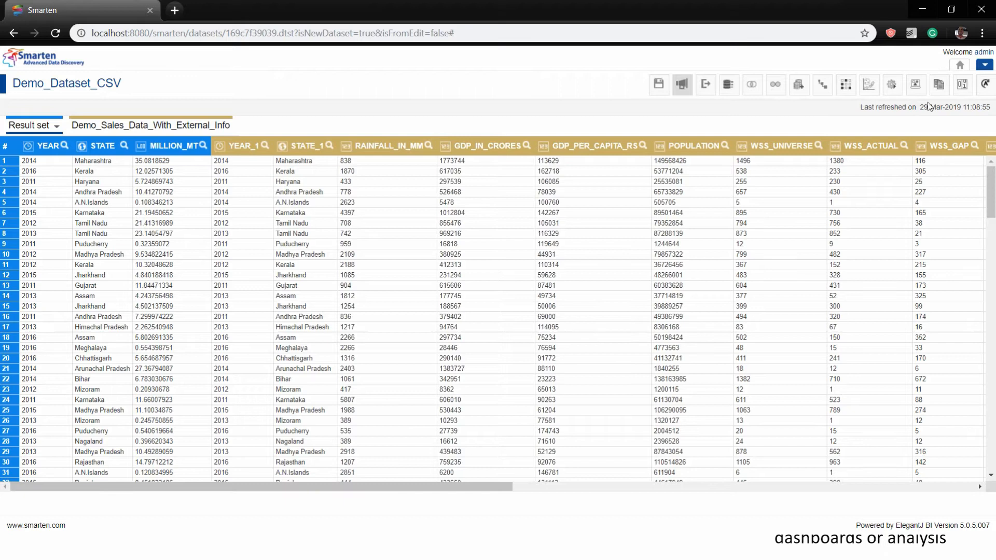
pyautogui.click(959, 85)
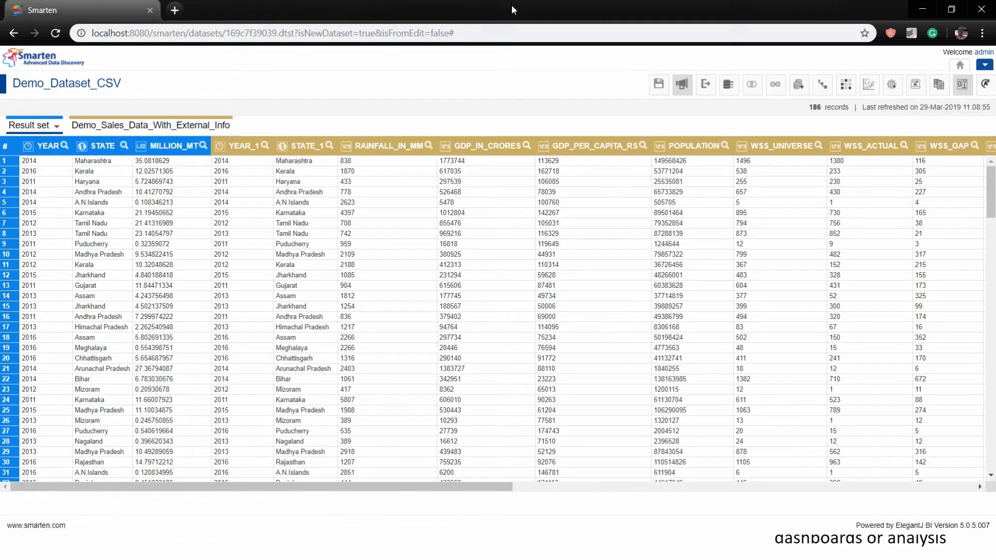
pyautogui.click(916, 85)
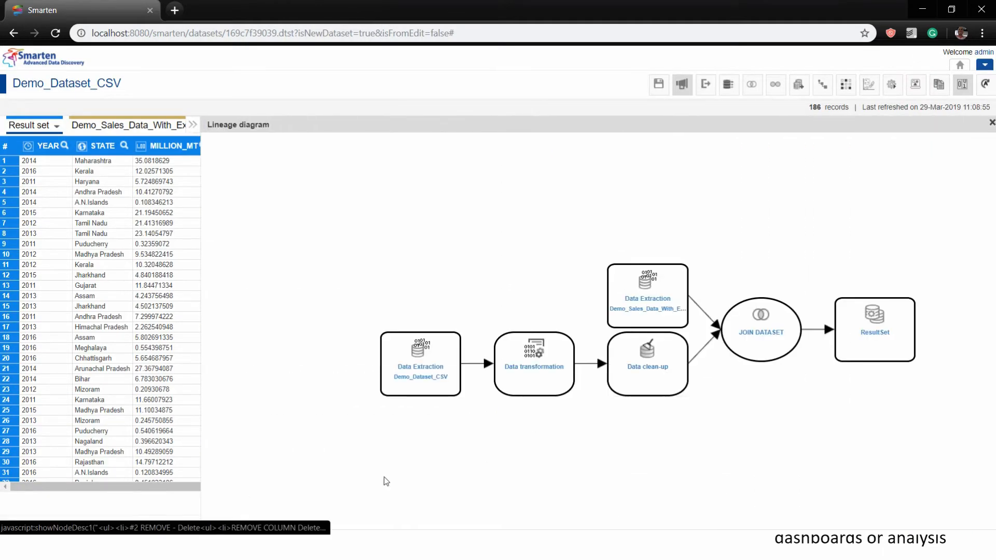
pyautogui.moveTo(807, 328)
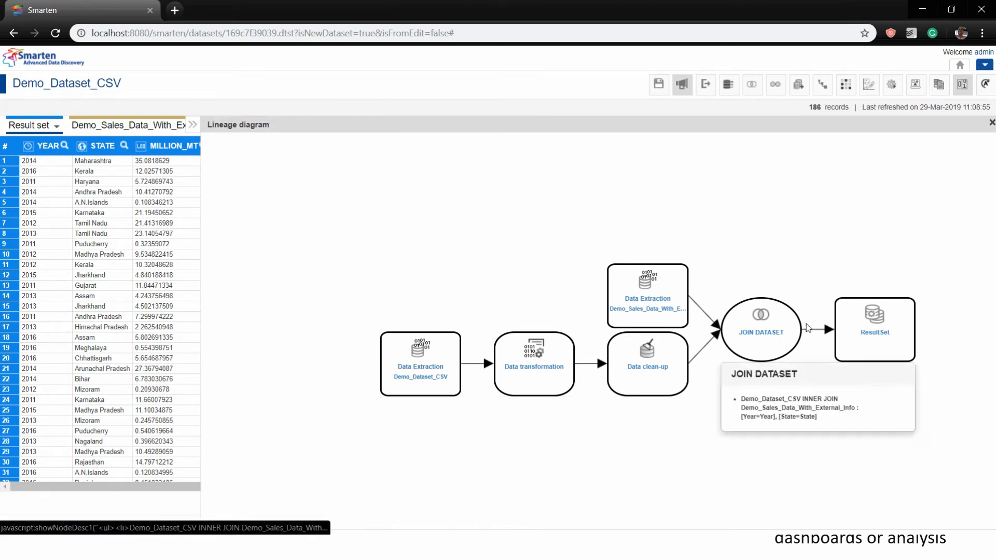
pyautogui.click(991, 123)
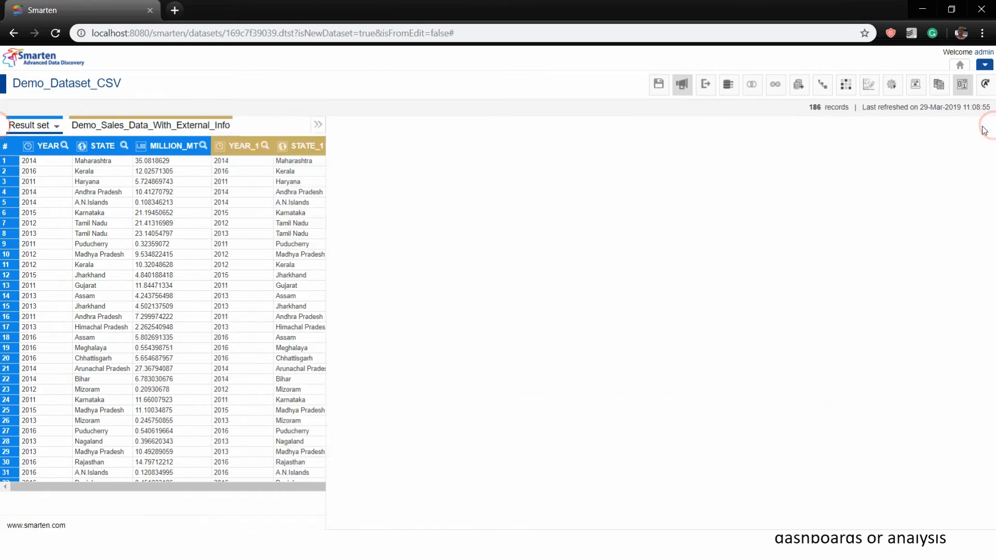
pyautogui.click(892, 86)
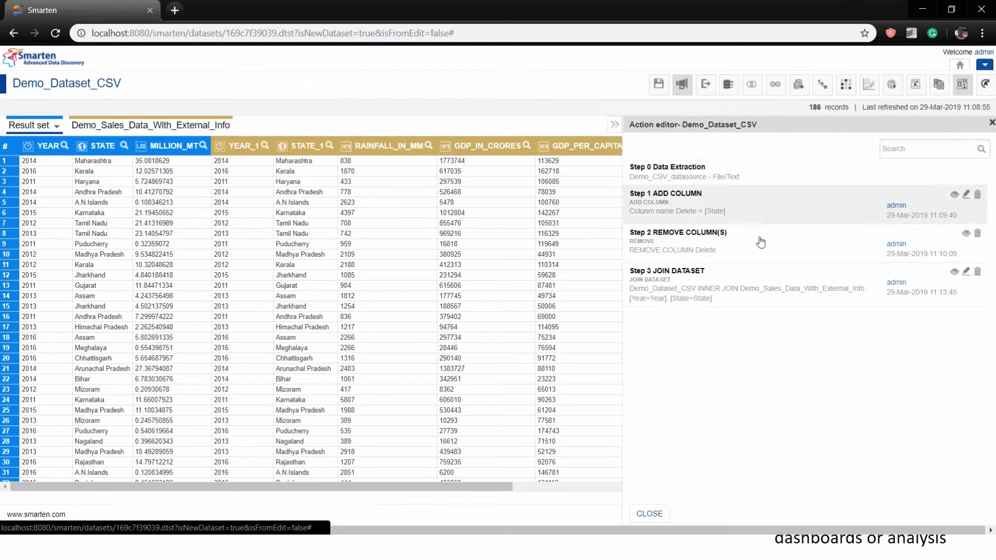
pyautogui.click(992, 125)
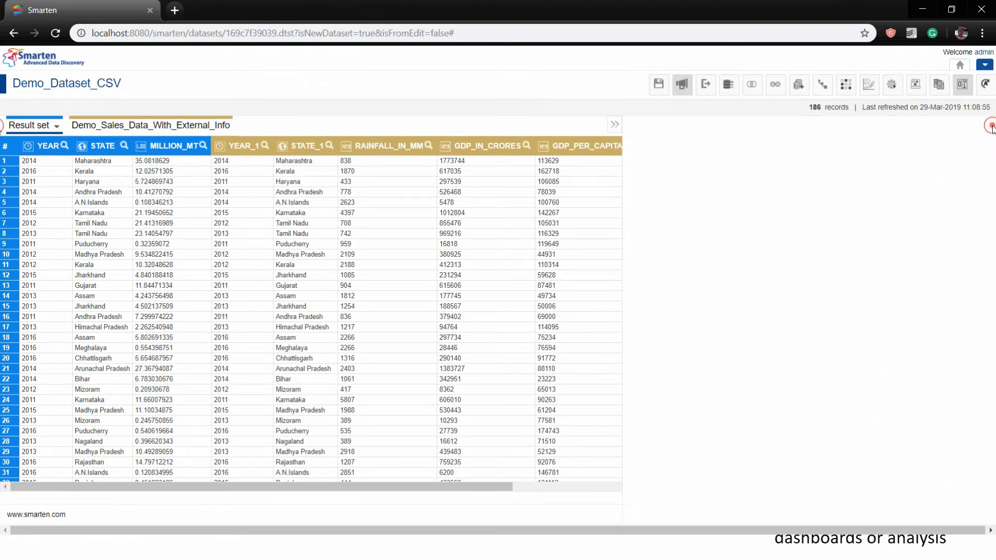
pyautogui.click(824, 89)
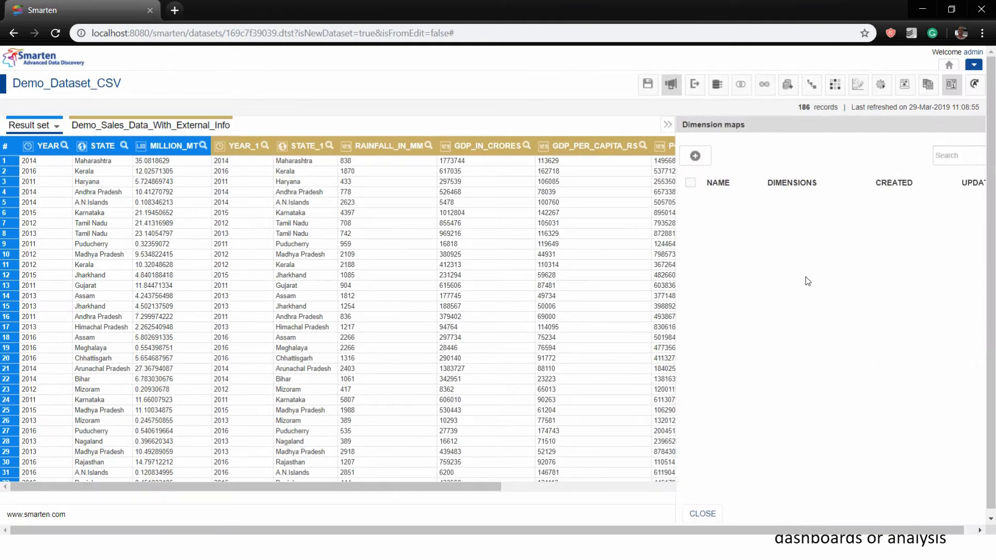
pyautogui.click(642, 155)
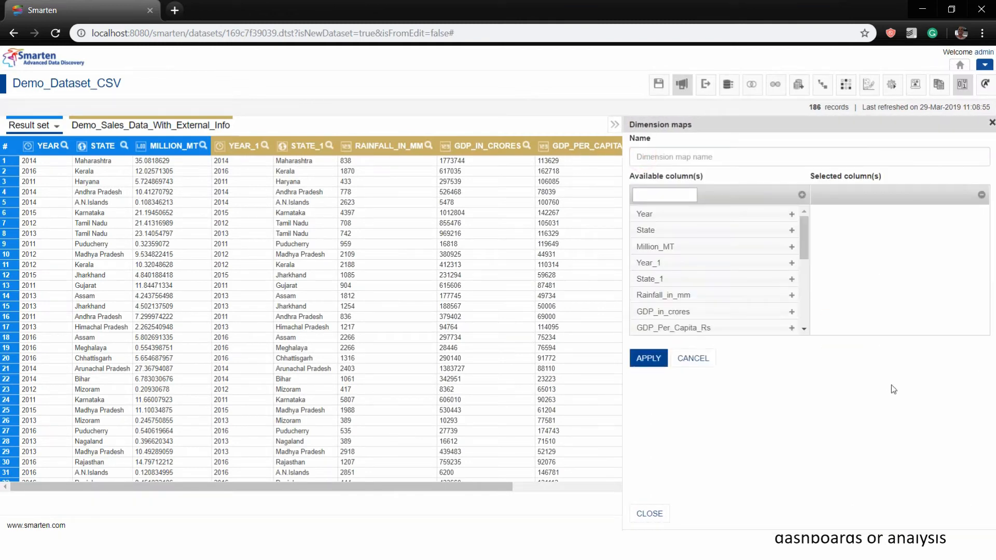
pyautogui.click(689, 359)
pyautogui.click(991, 123)
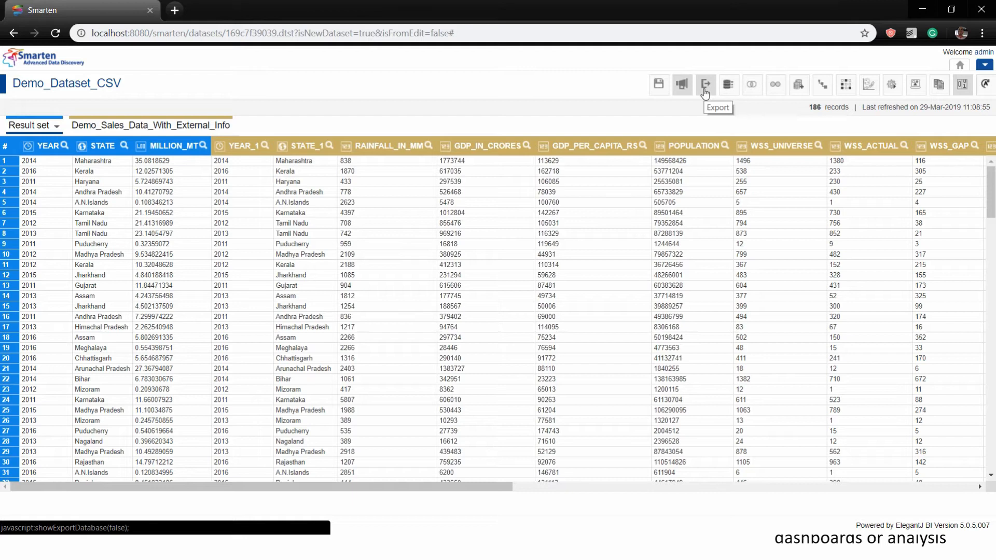
pyautogui.click(705, 90)
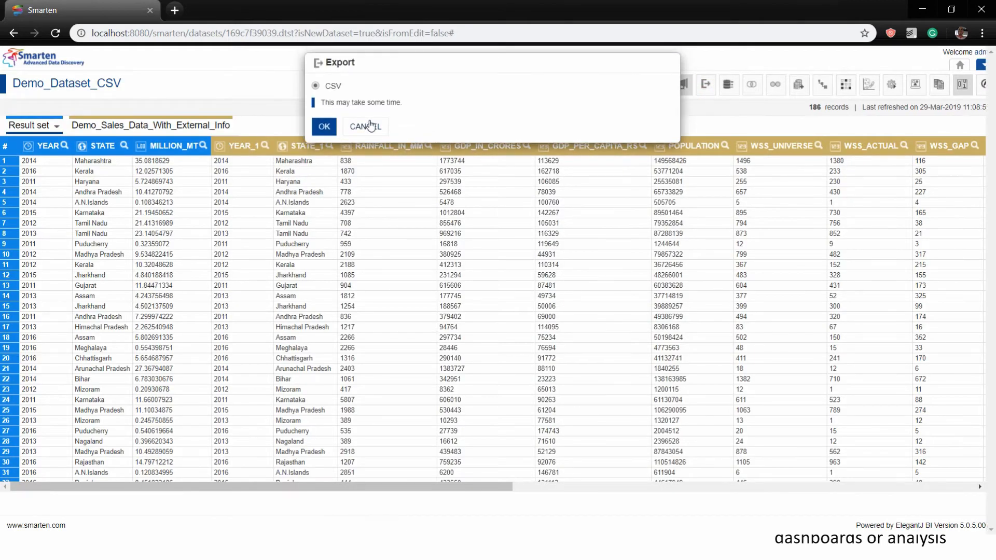
pyautogui.click(365, 128)
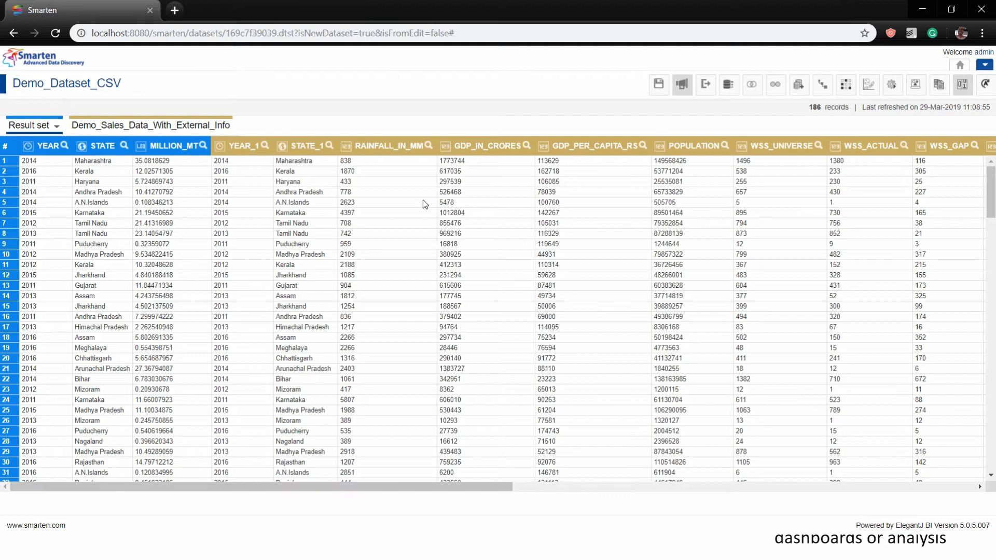
pyautogui.hotkey('alt', 'Tab')
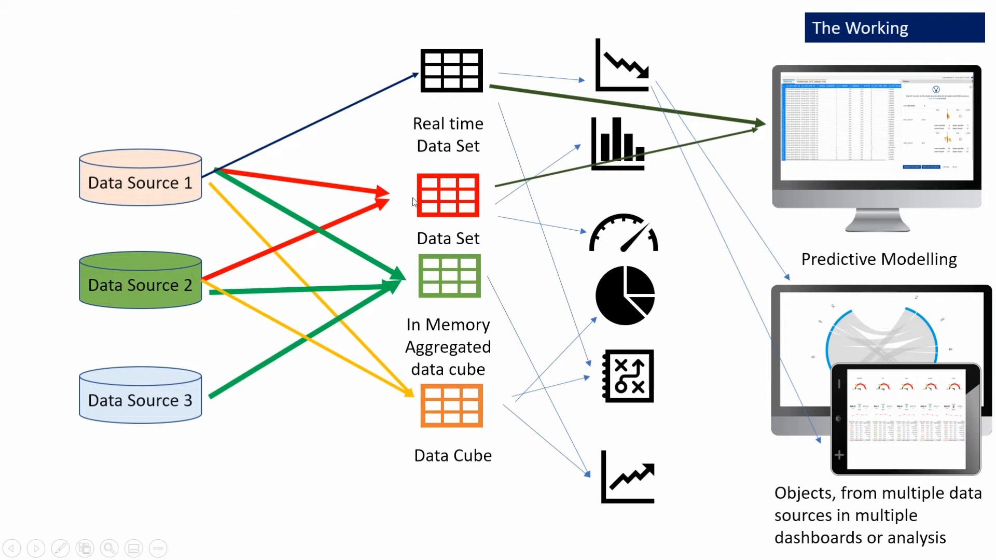
# Return to the PowerPoint slide show on The Working slide and advance to the next slide
pyautogui.hotkey('alt', 'Tab')
pyautogui.press('Tab')
pyautogui.press('Tab')
pyautogui.press('Right')
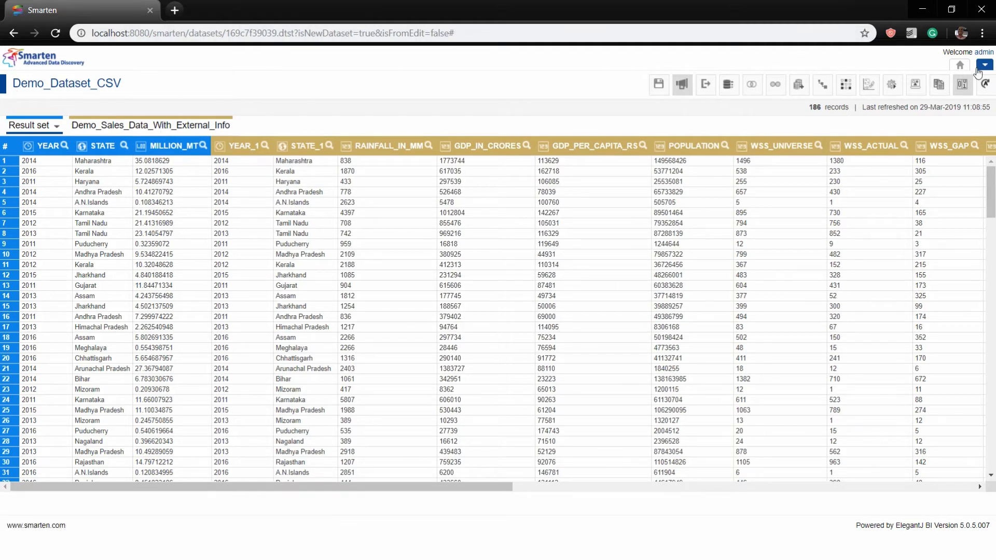
# Choose New > SmartenView from the top-right menu, saving the dataset changes when prompted
pyautogui.click(984, 66)
pyautogui.moveTo(861, 112)
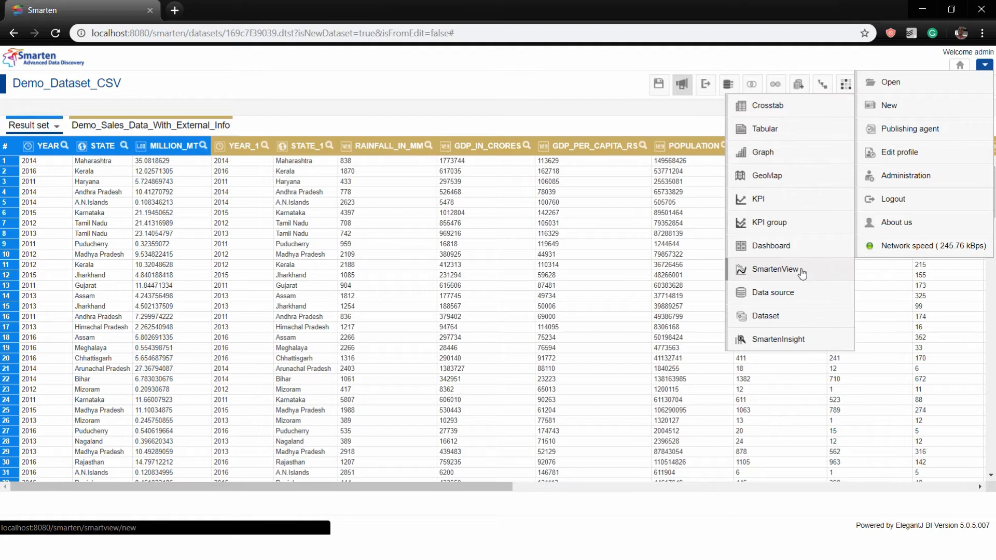
pyautogui.moveTo(916, 94)
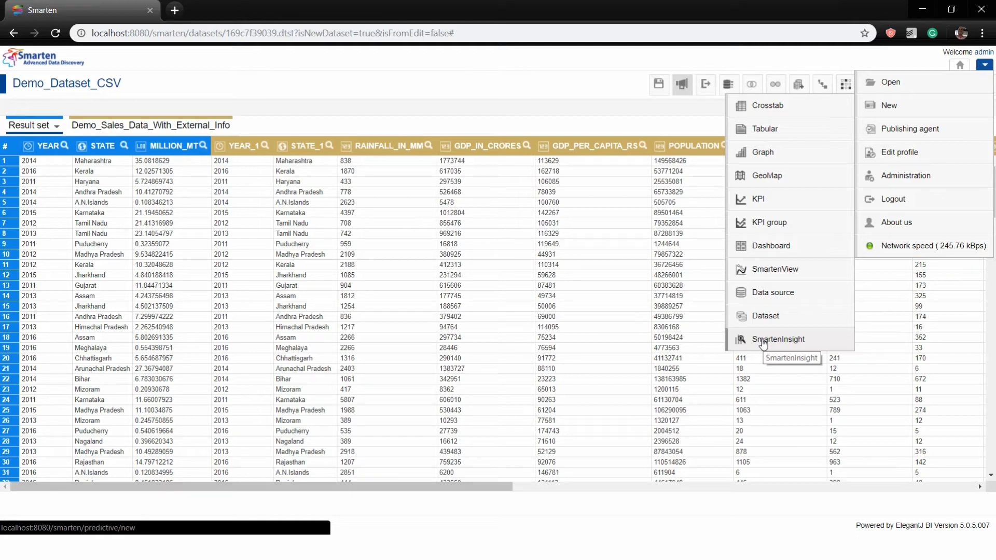
pyautogui.click(772, 270)
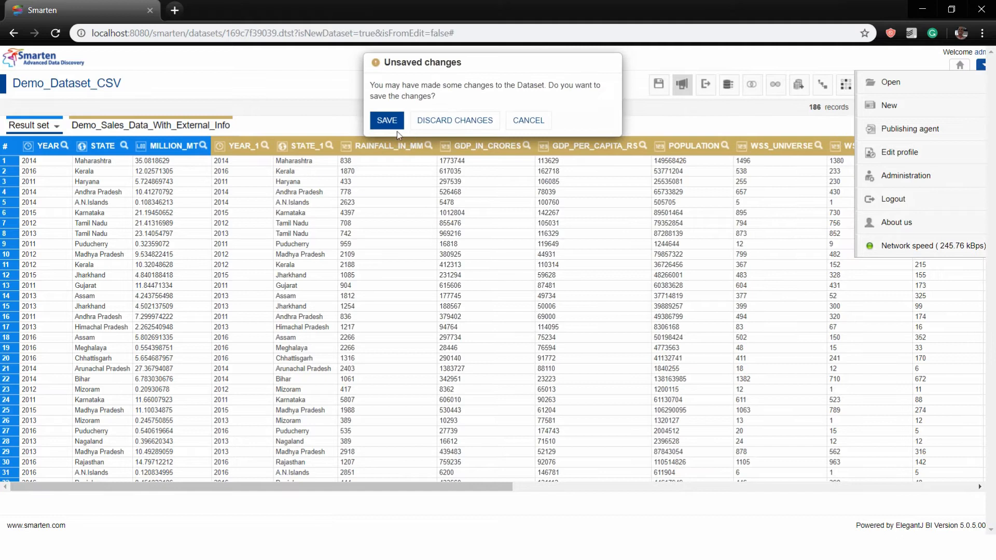
pyautogui.click(386, 121)
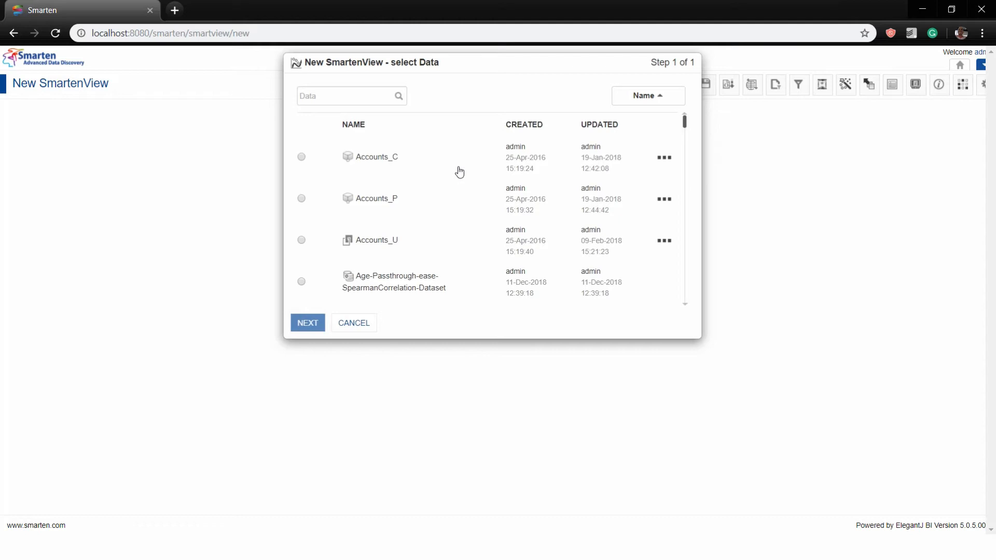
# Search the data list for 'sales', pick Sales_Demo, continue, and expand the Area fields
pyautogui.click(371, 95)
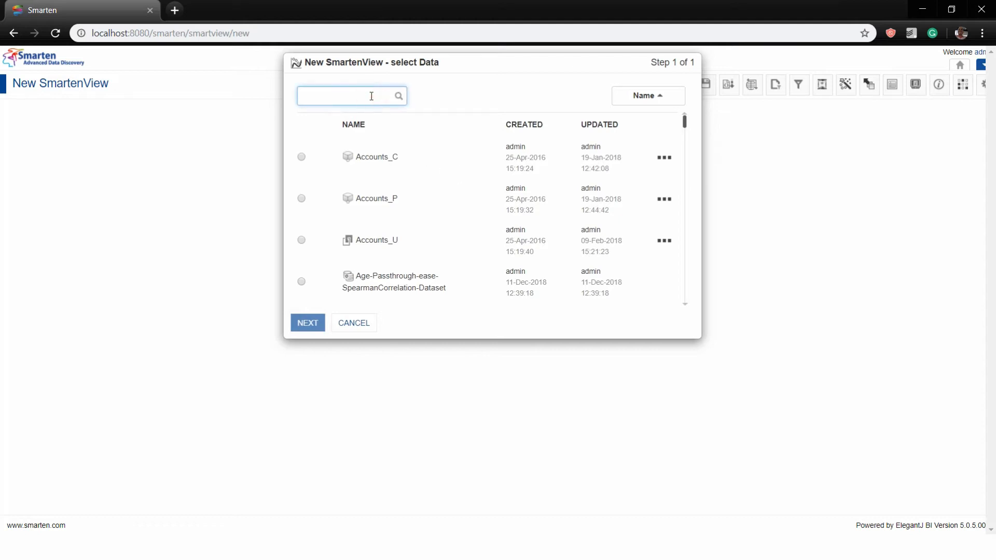
pyautogui.write('sales')
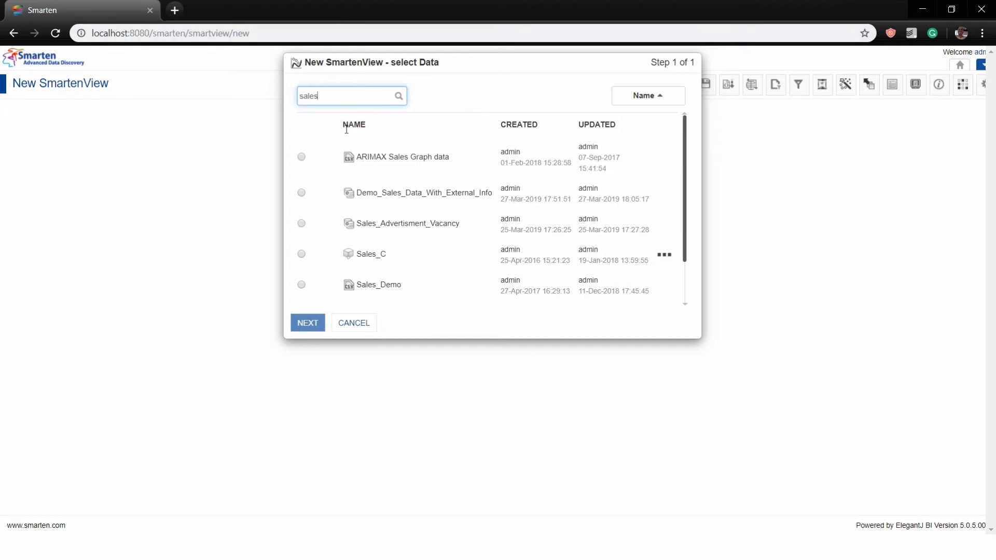
pyautogui.click(301, 284)
pyautogui.click(301, 317)
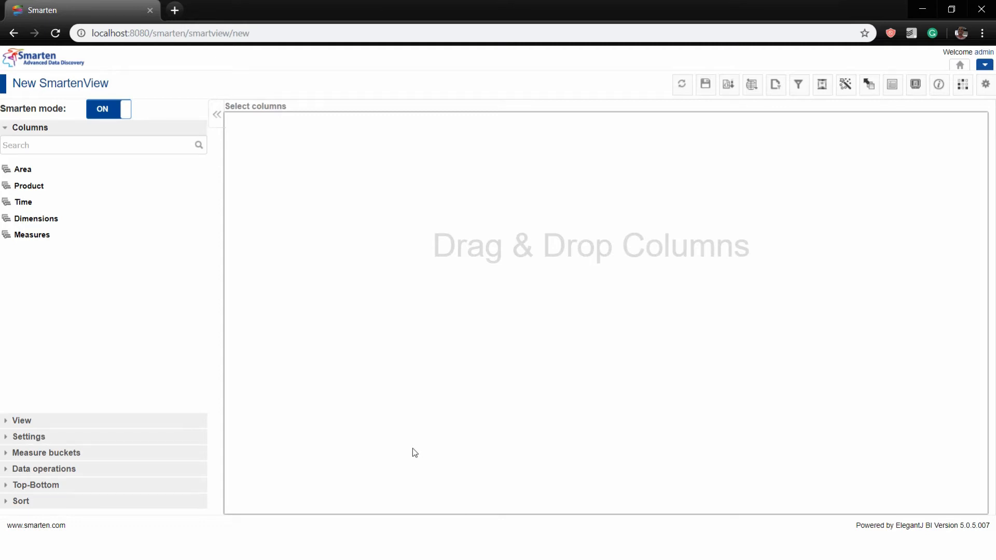
pyautogui.click(27, 172)
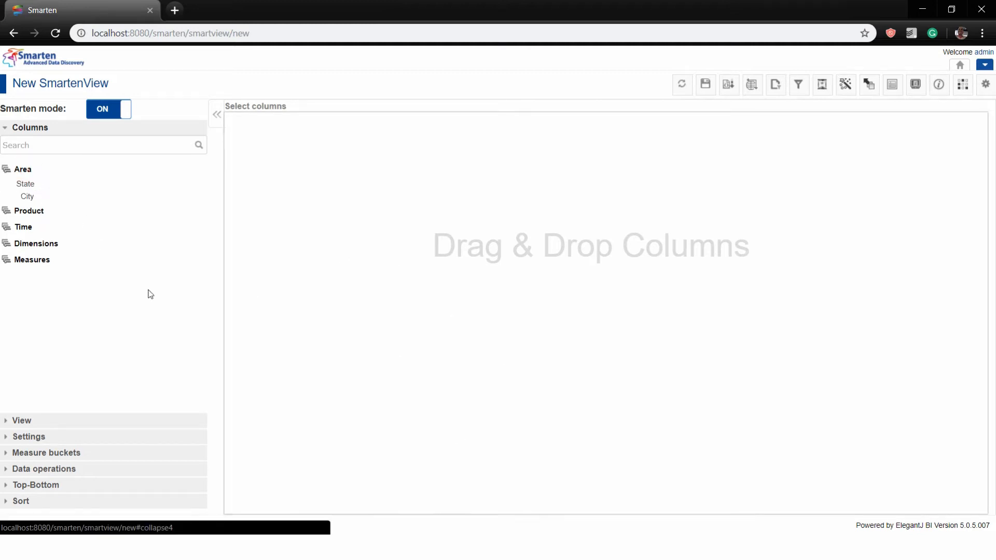
# Drag State and SalesQty onto the canvas to get a US map shaded by SalesQty
pyautogui.moveTo(20, 185); pyautogui.dragTo(617, 257)
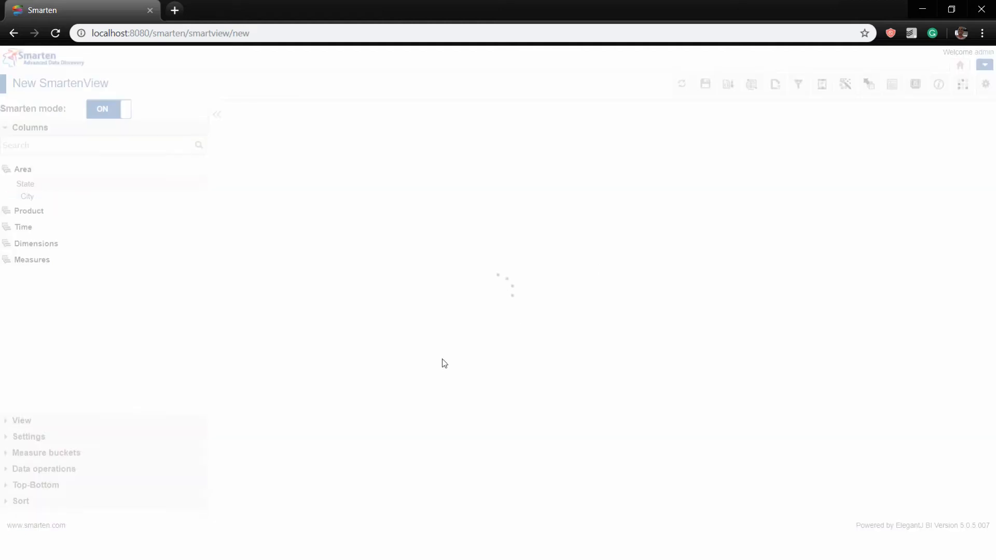
pyautogui.click(26, 261)
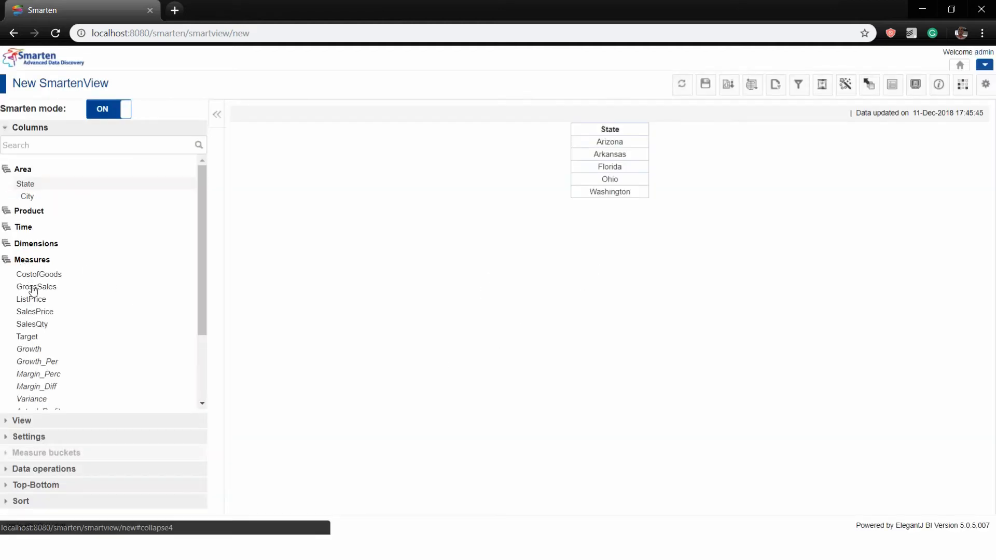
pyautogui.moveTo(32, 324); pyautogui.dragTo(690, 461)
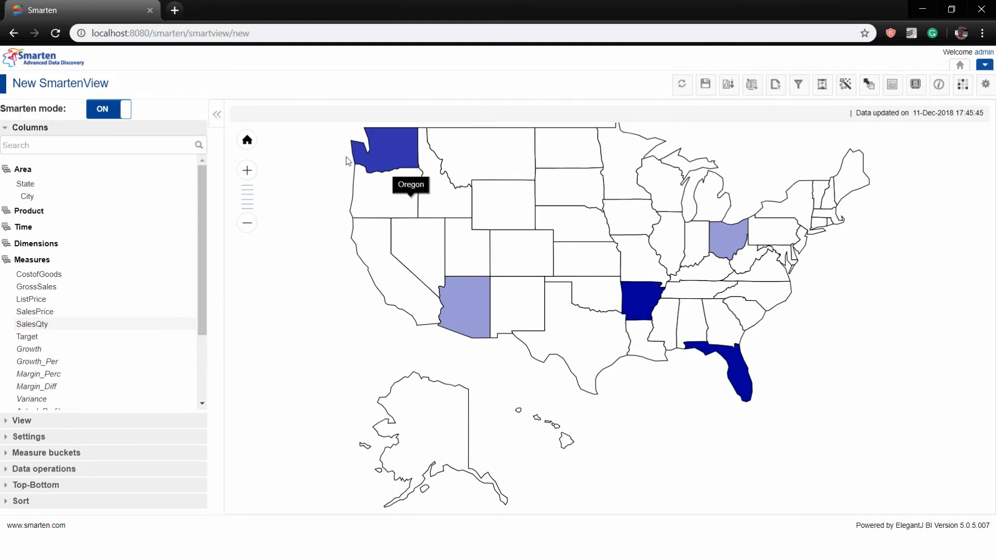
pyautogui.click(29, 436)
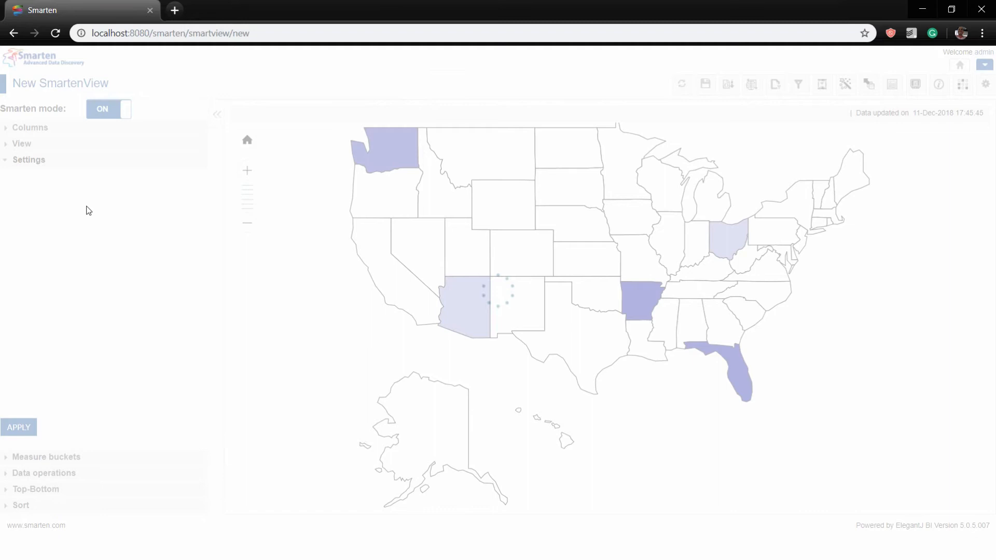
# Try the Google map background, then turn it off and show data values on every state
pyautogui.click(8, 221)
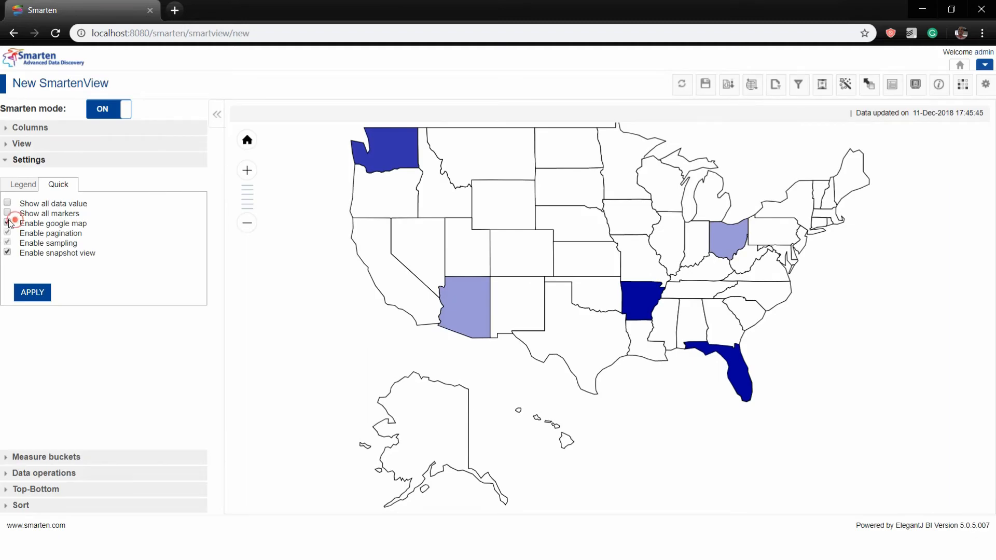
pyautogui.click(21, 292)
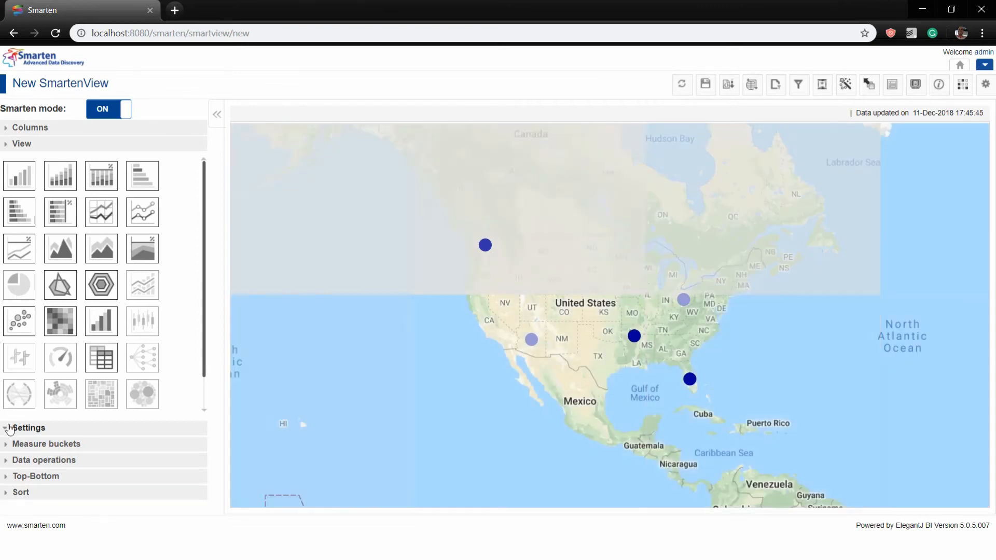
pyautogui.click(9, 429)
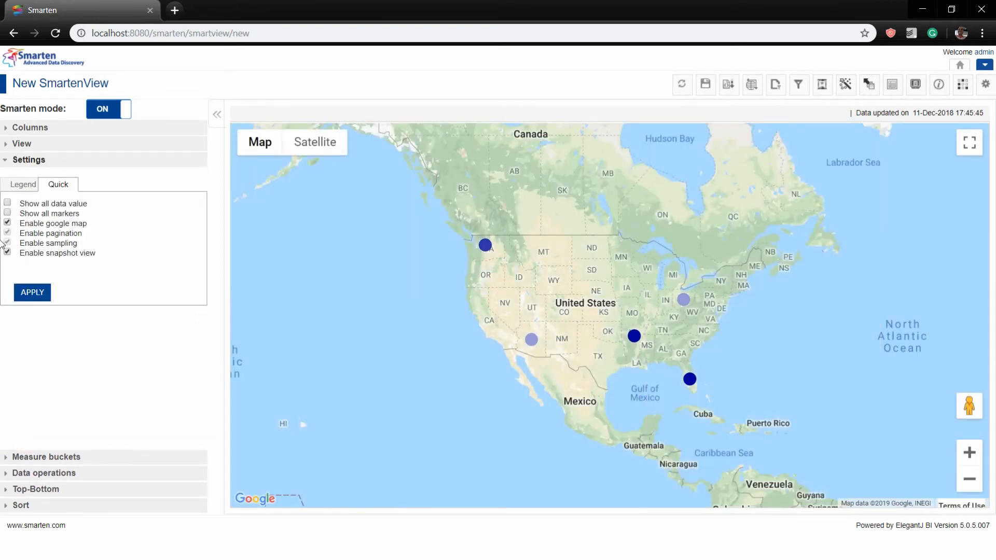
pyautogui.click(7, 223)
pyautogui.click(7, 213)
pyautogui.click(8, 202)
pyautogui.click(36, 292)
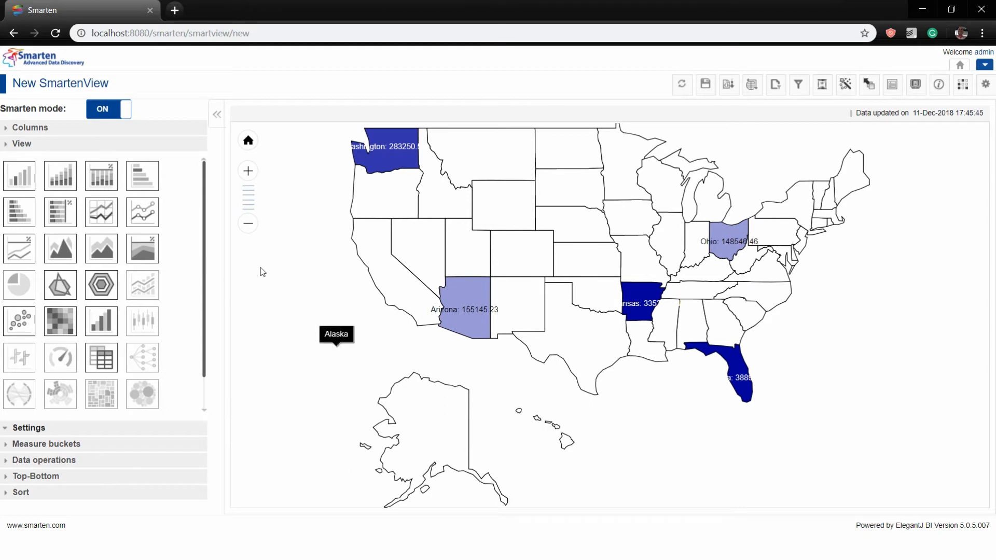
pyautogui.click(30, 444)
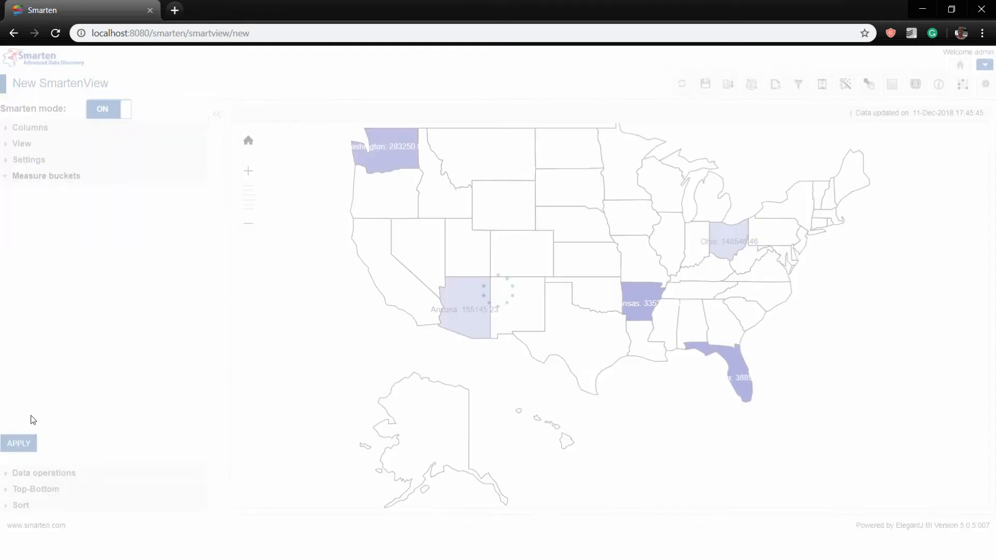
# Review the SalesQty bucket and aggregation options, keeping Sum as the aggregation
pyautogui.click(49, 211)
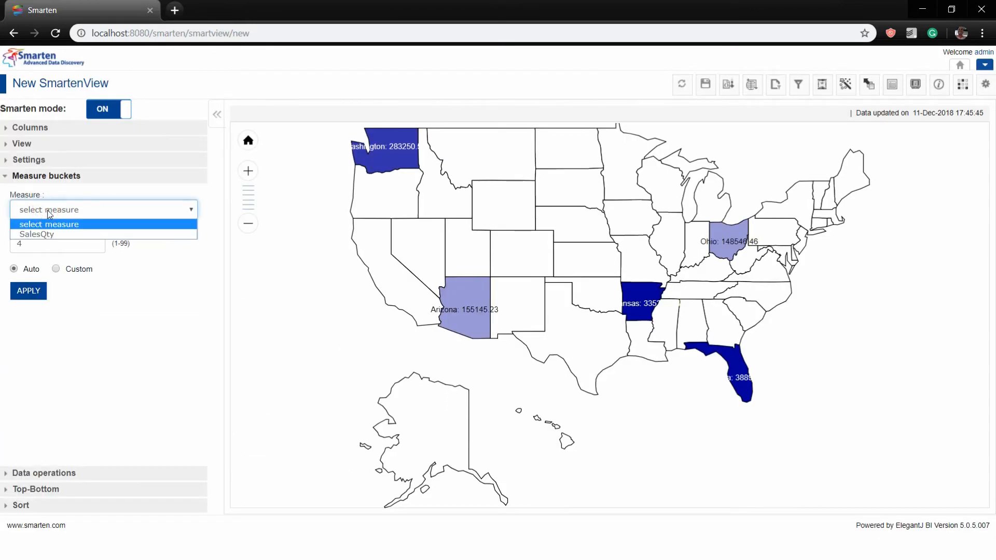
pyautogui.click(48, 208)
pyautogui.click(58, 472)
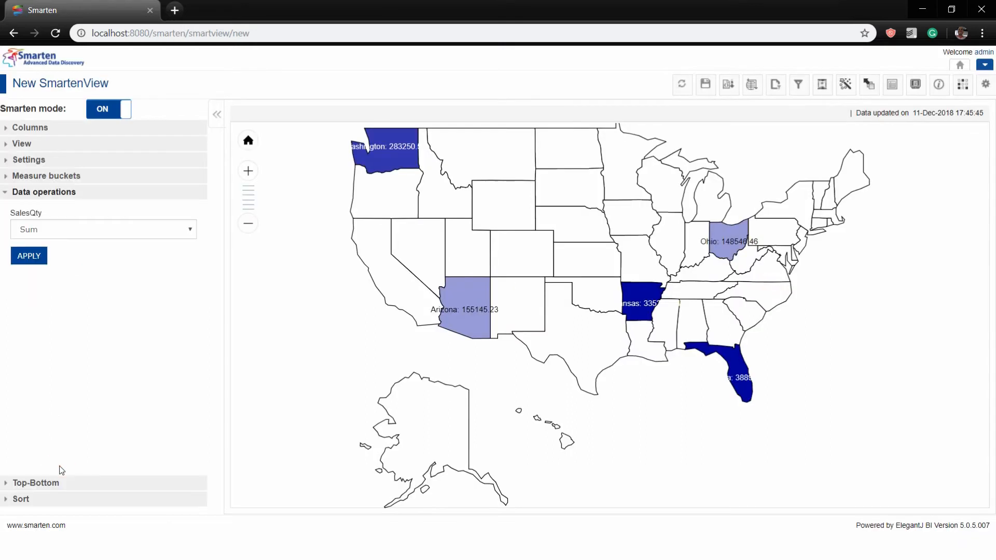
pyautogui.click(40, 229)
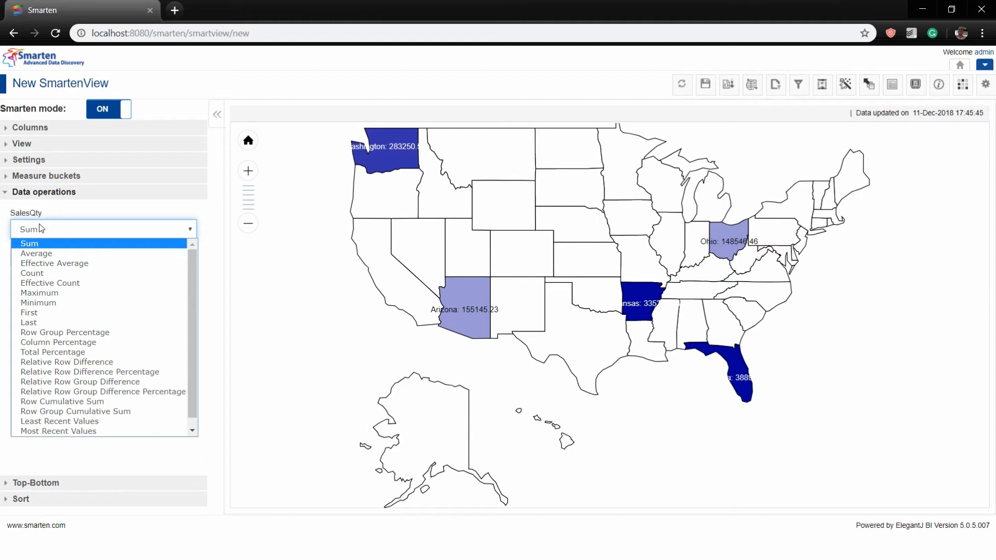
pyautogui.scroll(-1, 52, 430)
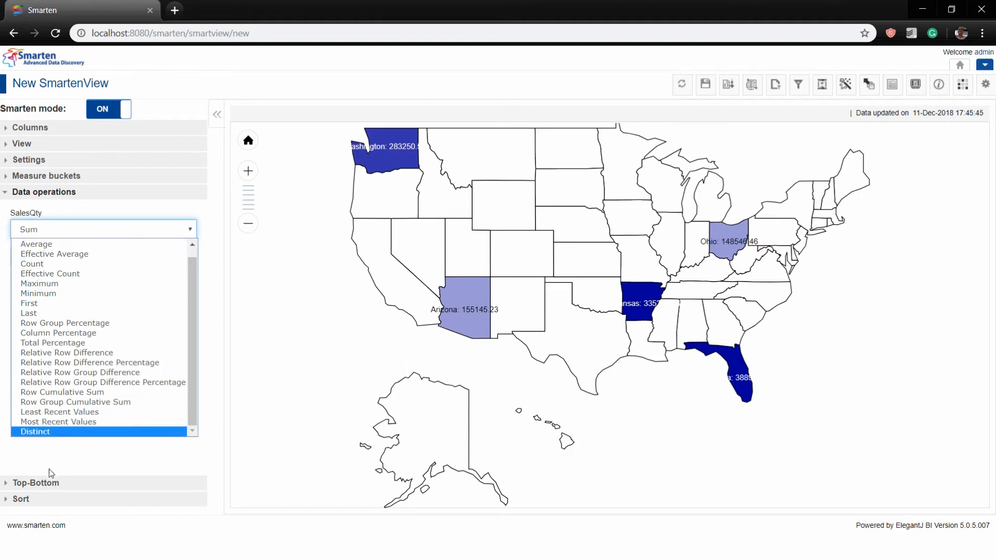
pyautogui.click(49, 473)
# Add and apply a Top 7 ranking of State by SalesQty to the map
pyautogui.click(20, 486)
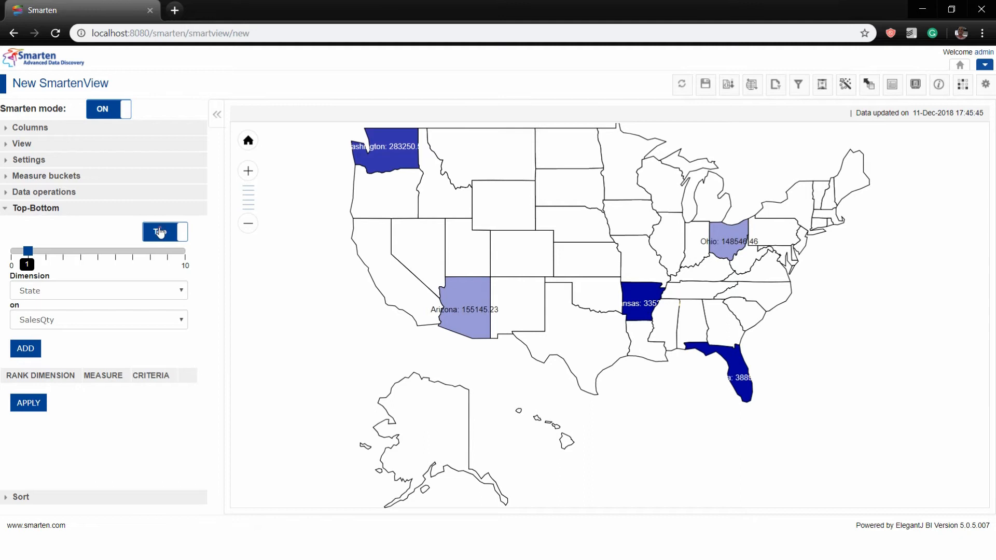
pyautogui.click(161, 232)
pyautogui.click(164, 230)
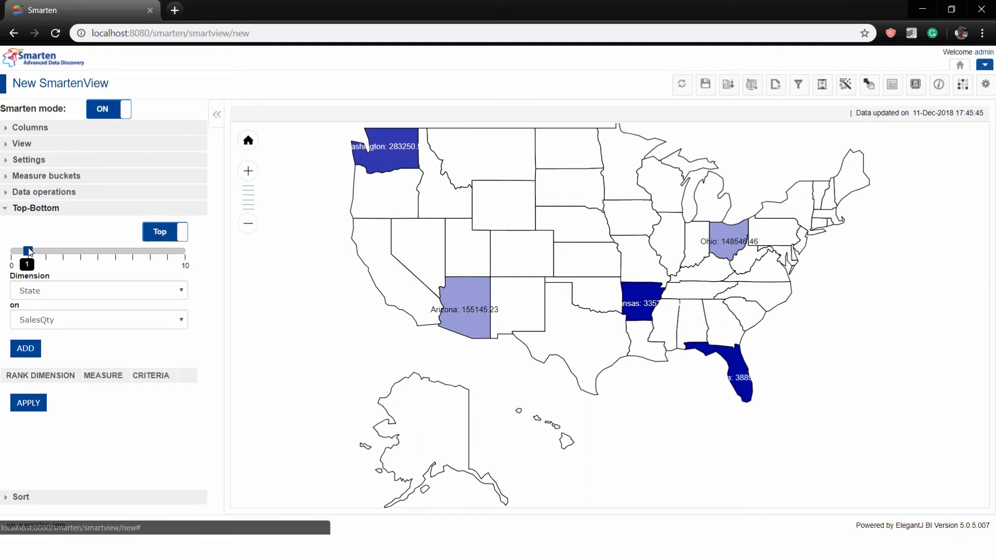
pyautogui.moveTo(30, 252); pyautogui.dragTo(132, 251)
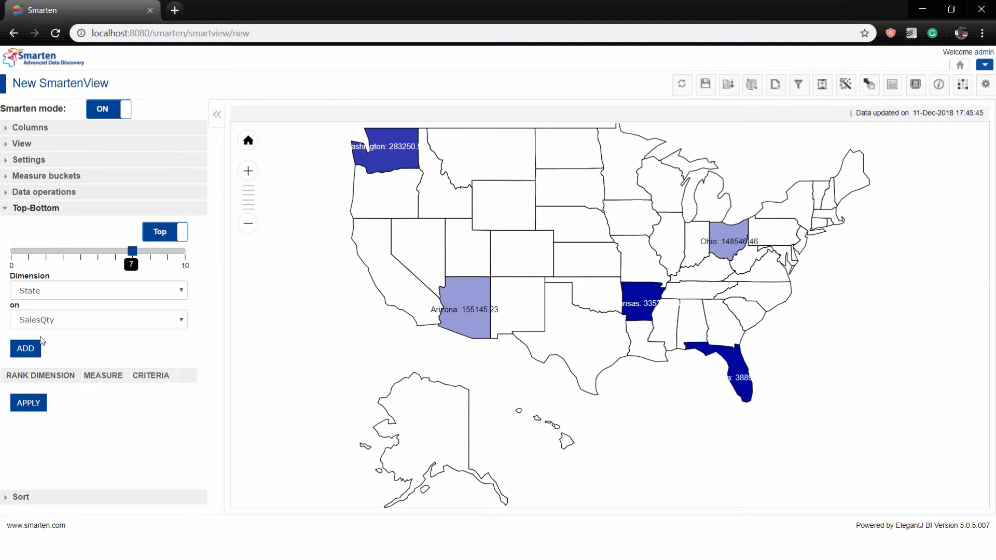
pyautogui.click(30, 347)
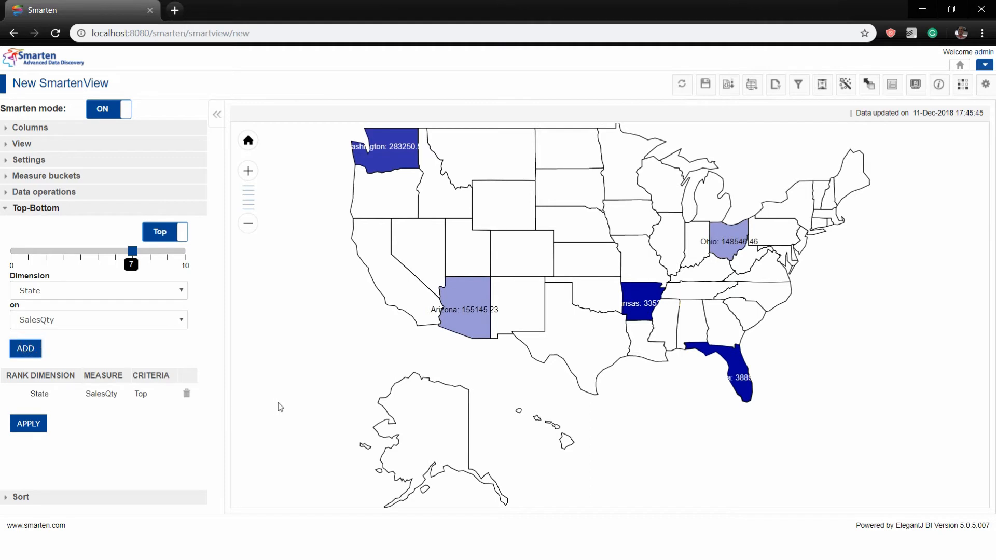
pyautogui.click(29, 424)
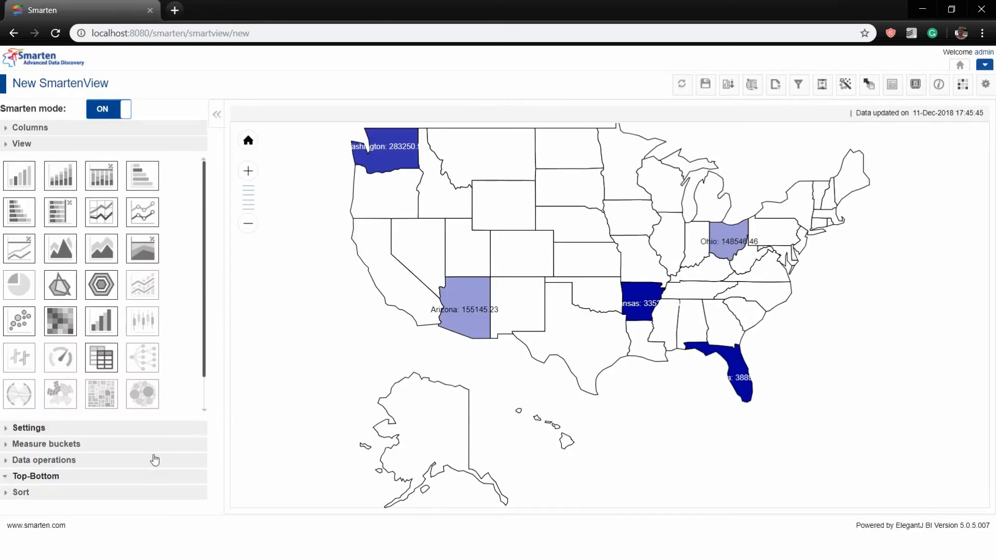
pyautogui.click(25, 493)
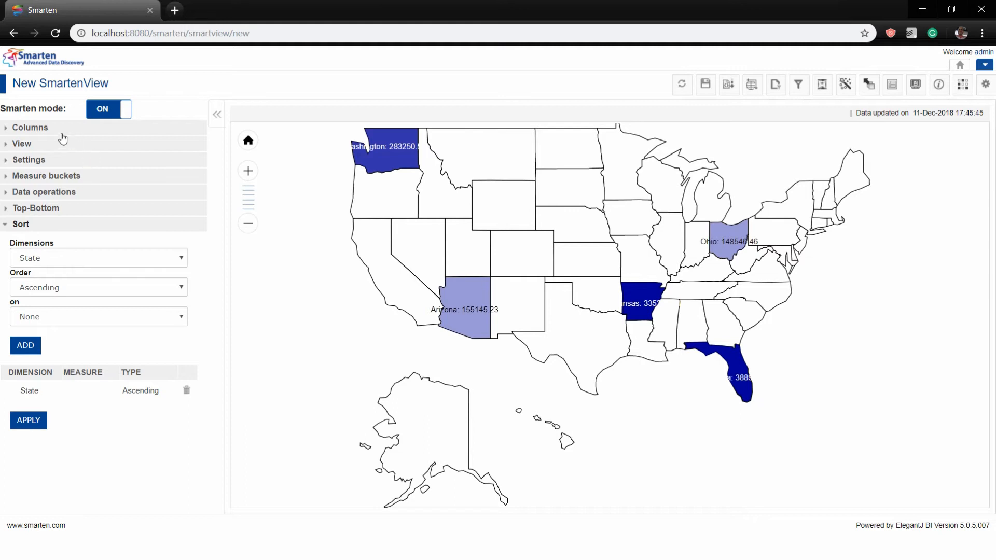
pyautogui.click(916, 86)
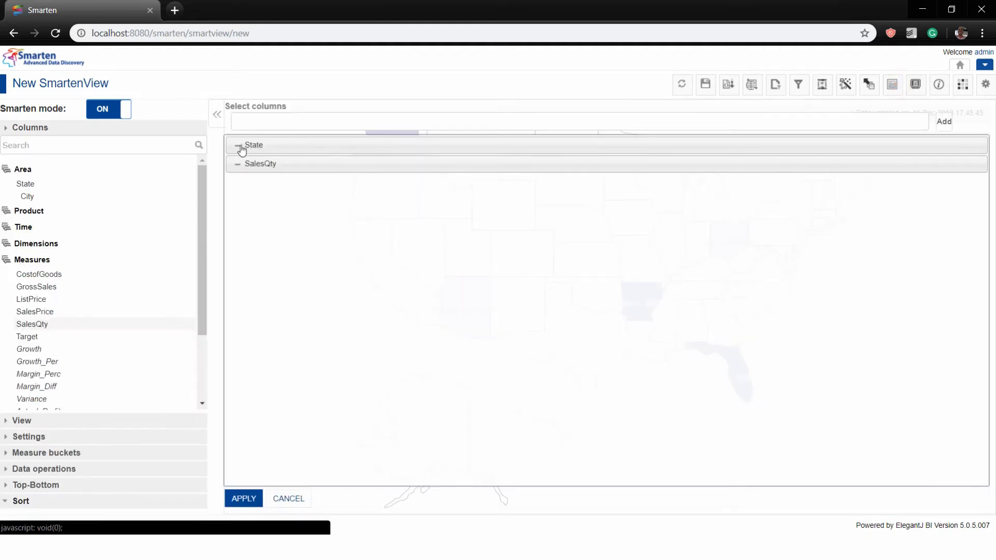
# Replace State and SalesQty with State and ProductCategory in the chosen columns and apply
pyautogui.click(239, 148)
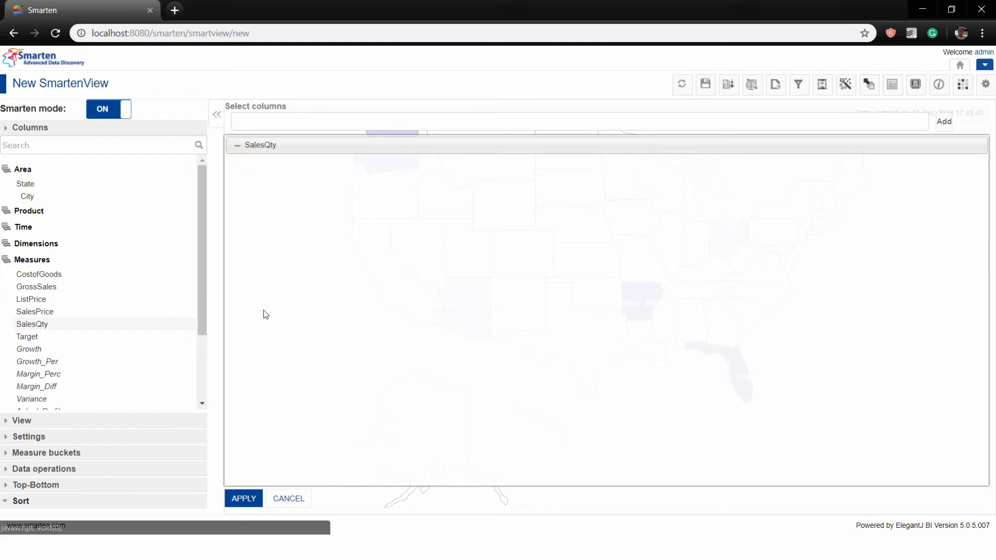
pyautogui.click(237, 145)
pyautogui.moveTo(26, 184); pyautogui.dragTo(274, 207)
pyautogui.click(29, 210)
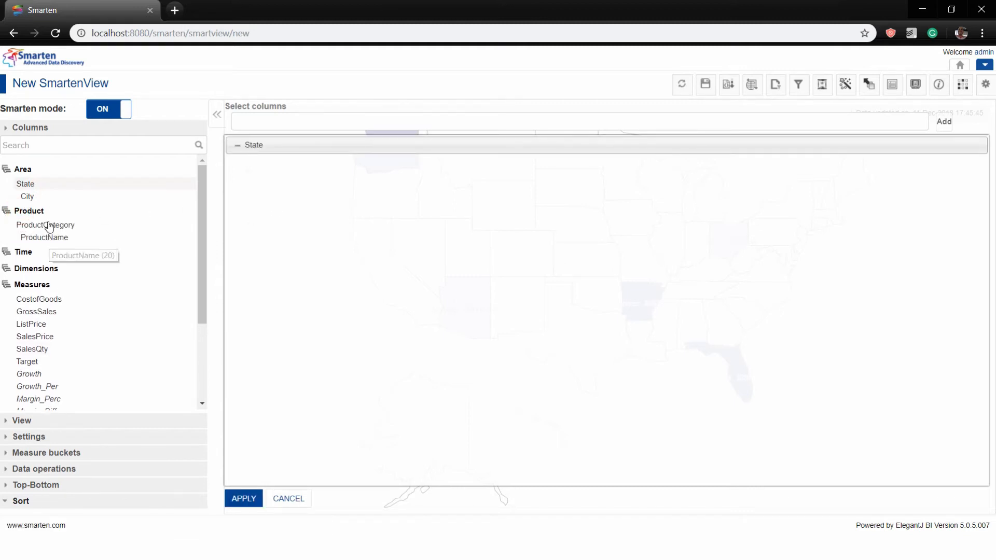
pyautogui.moveTo(50, 232); pyautogui.dragTo(353, 229)
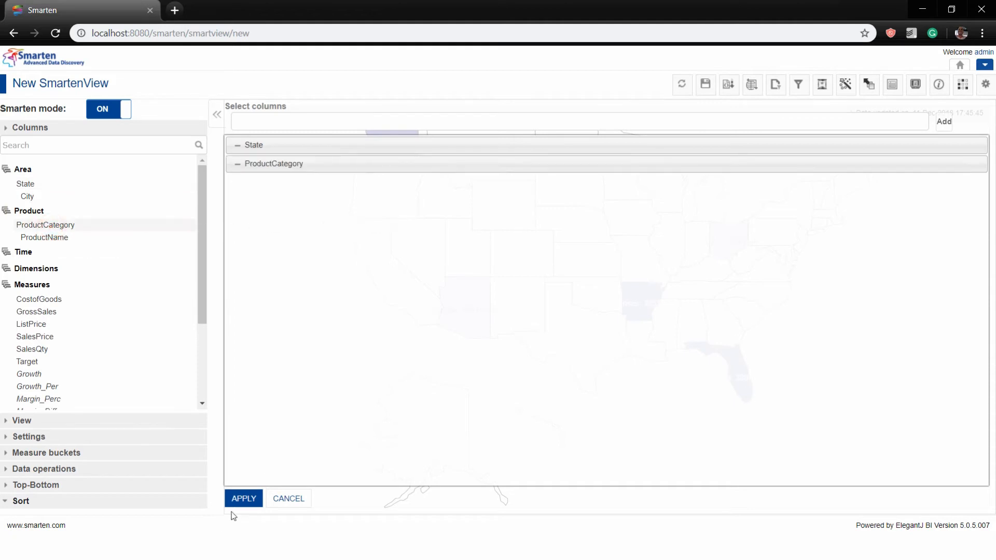
pyautogui.click(235, 495)
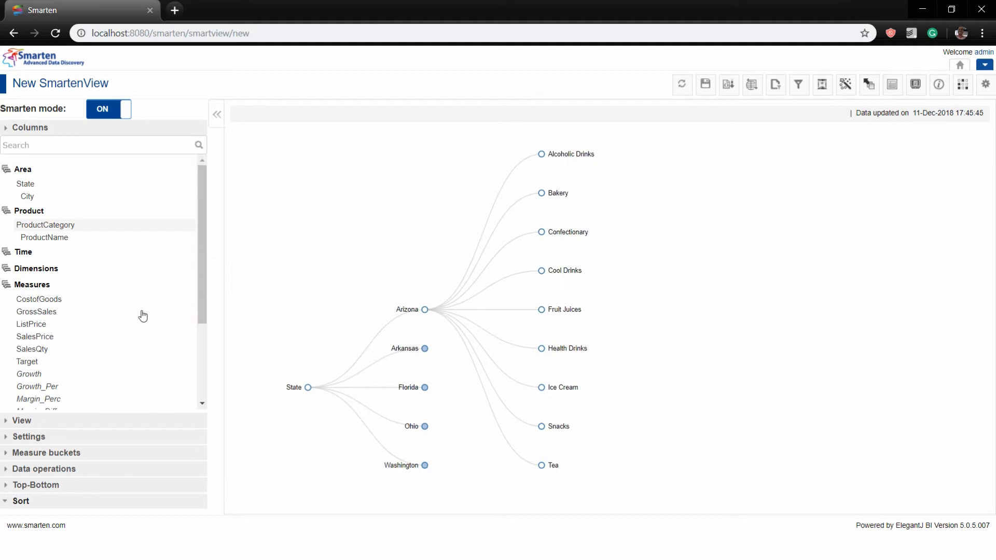
# Add EmployeeName as a tree level and expand the Bakery branch to show its employees
pyautogui.click(24, 271)
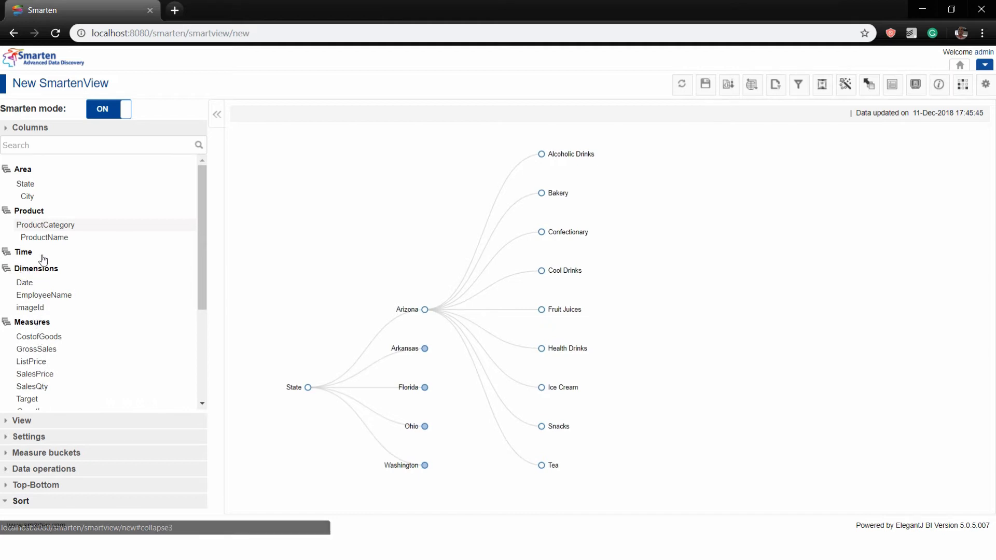
pyautogui.moveTo(32, 294); pyautogui.dragTo(527, 295)
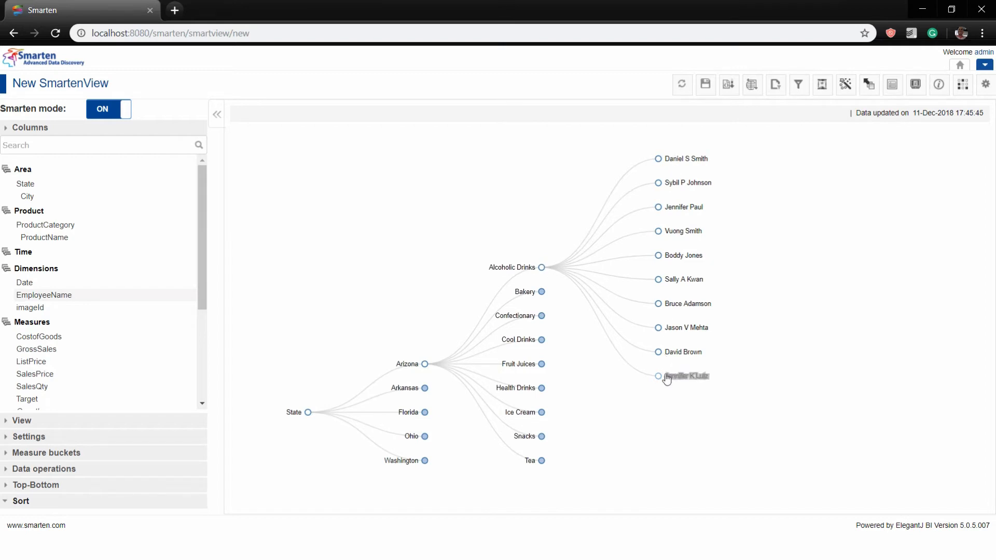
pyautogui.click(540, 292)
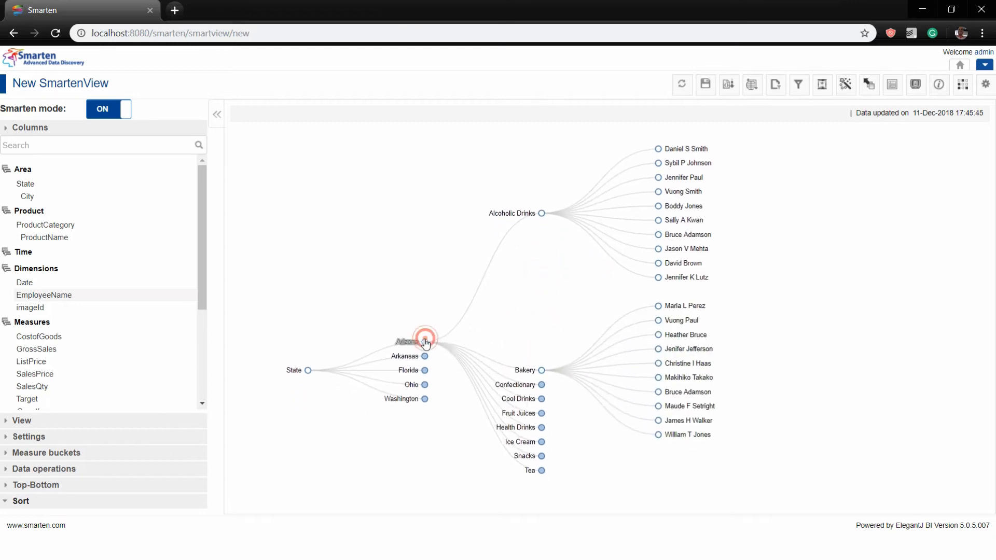
pyautogui.click(890, 85)
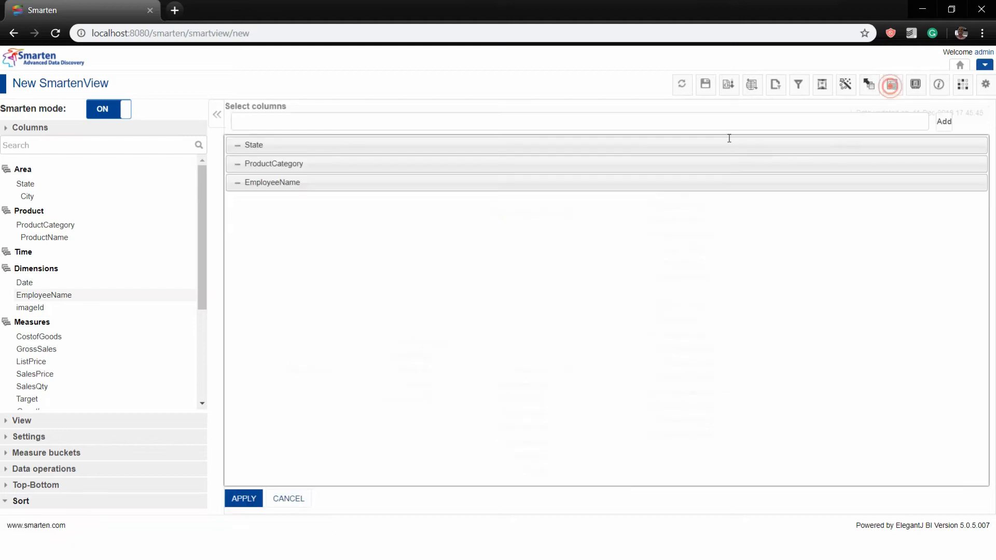
# Swap EmployeeName and State for Year and GrossSales, giving a chord chart of 2015–2018
pyautogui.click(232, 185)
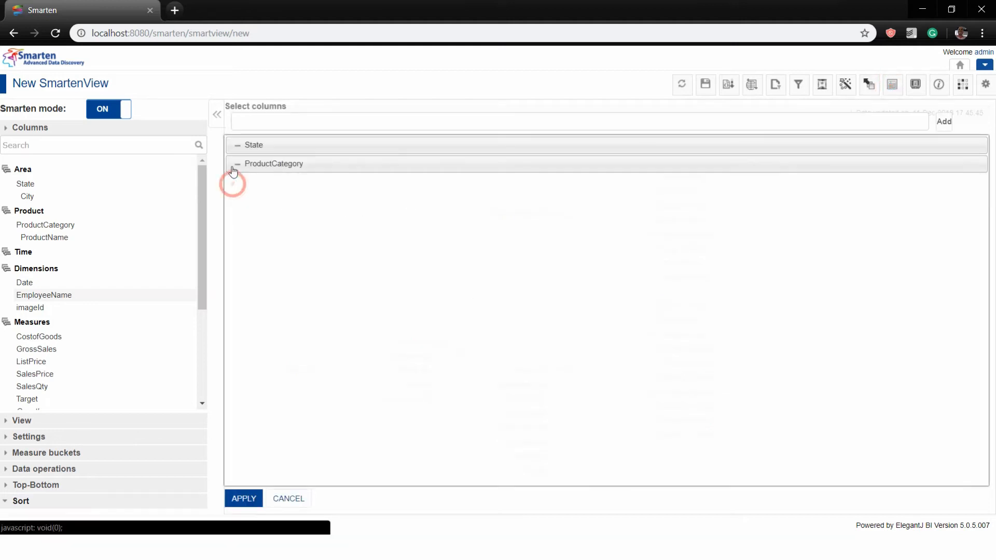
pyautogui.click(24, 253)
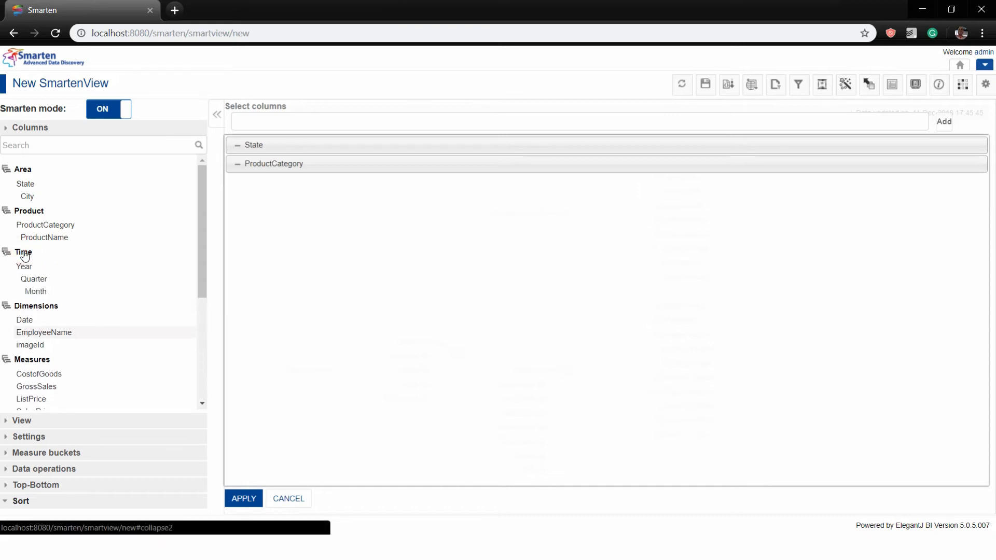
pyautogui.click(232, 151)
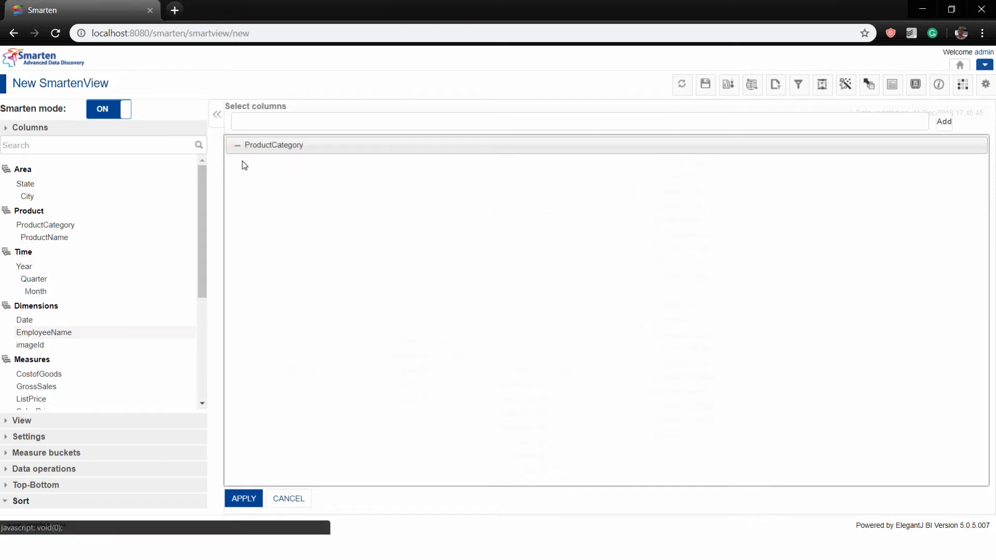
pyautogui.click(18, 267)
pyautogui.moveTo(19, 266); pyautogui.dragTo(592, 278)
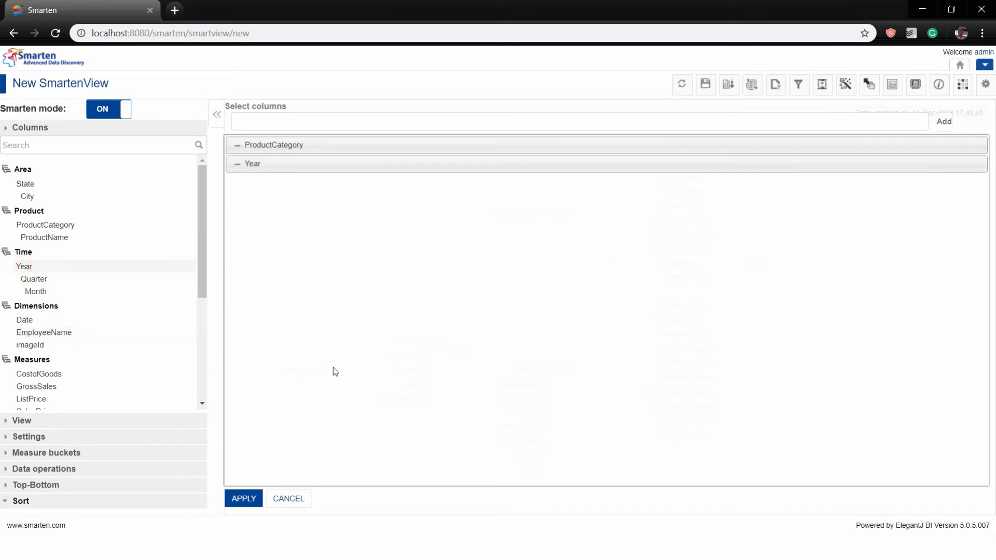
pyautogui.click(202, 402)
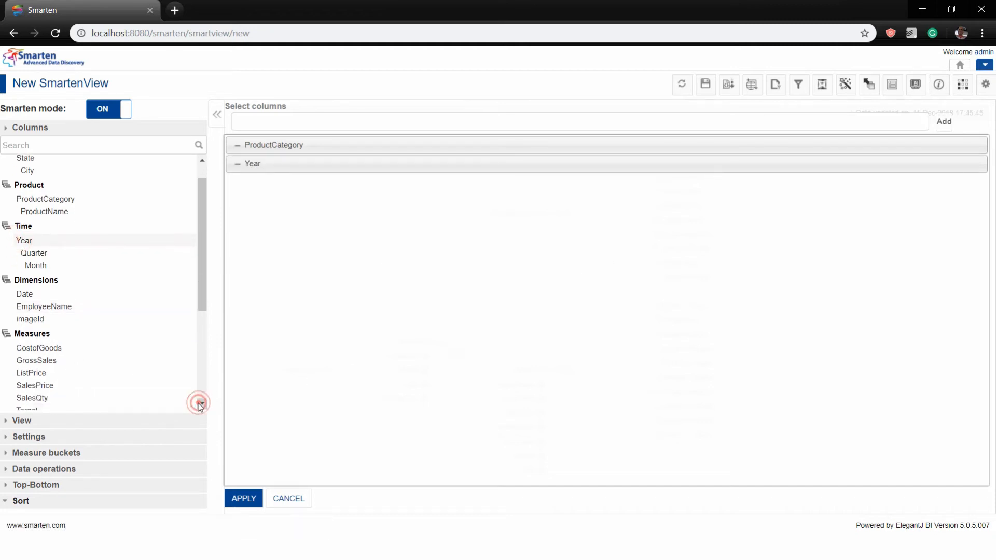
pyautogui.moveTo(35, 363); pyautogui.dragTo(423, 334)
pyautogui.click(251, 500)
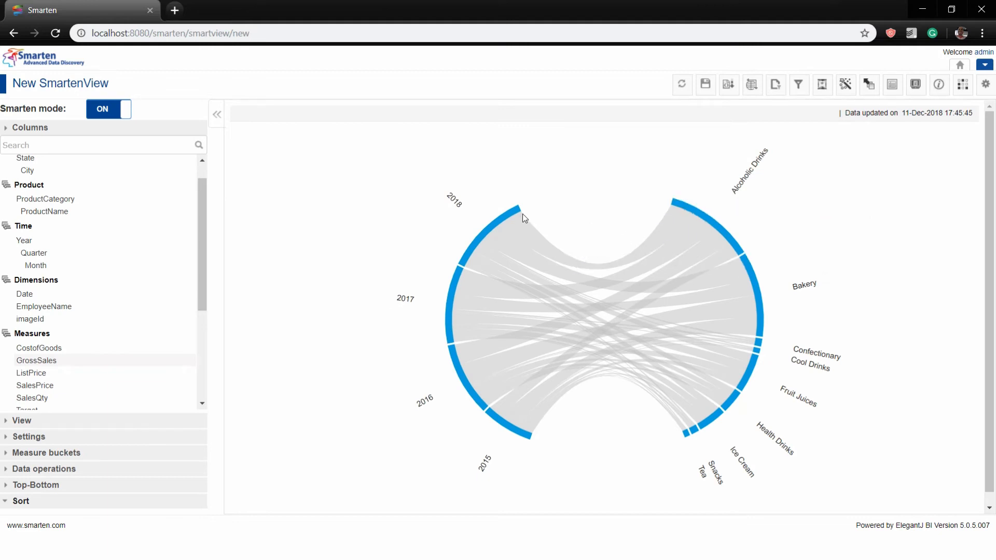
# Add SalesQty as a line beside the GrossSales bars, then remove ProductCategory from the columns
pyautogui.moveTo(507, 216)
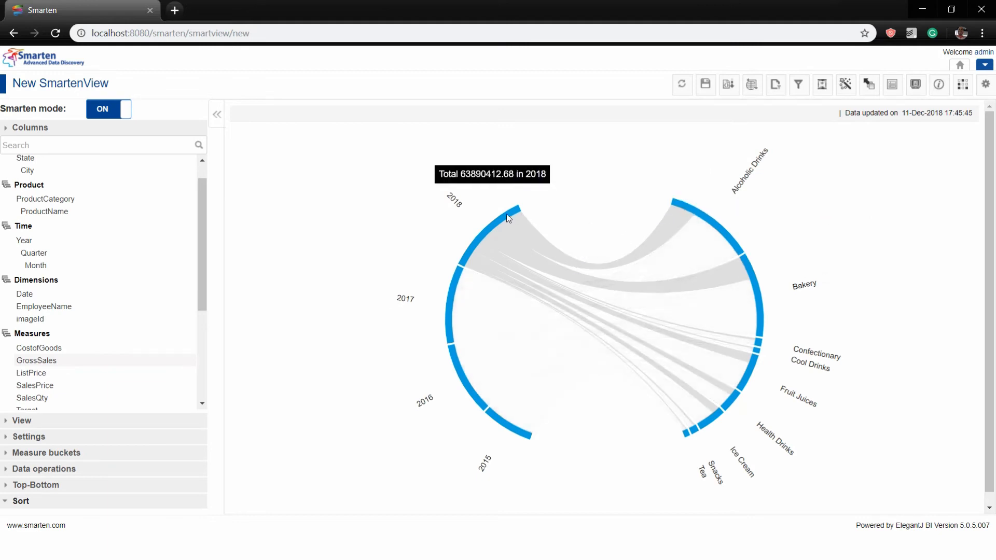
pyautogui.moveTo(546, 247)
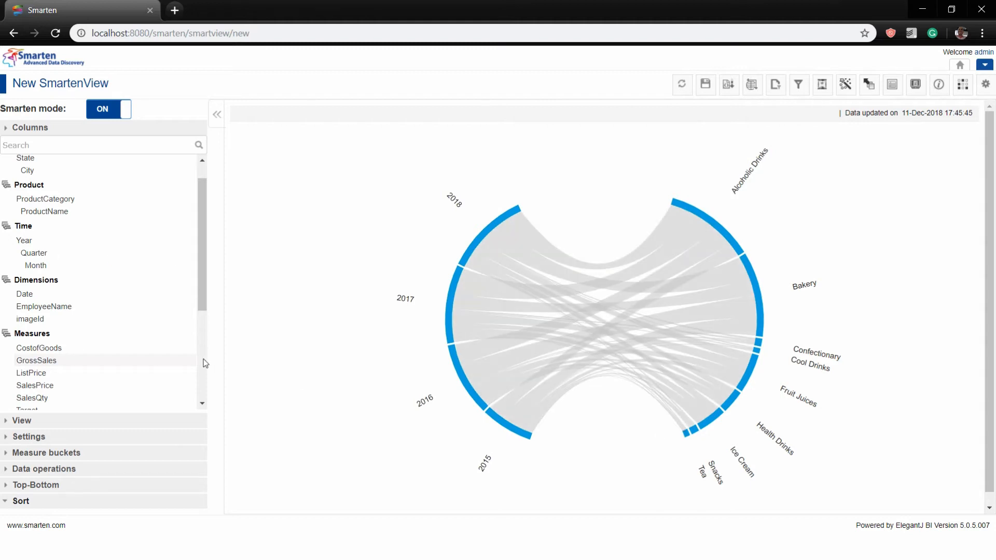
pyautogui.click(202, 405)
pyautogui.click(202, 404)
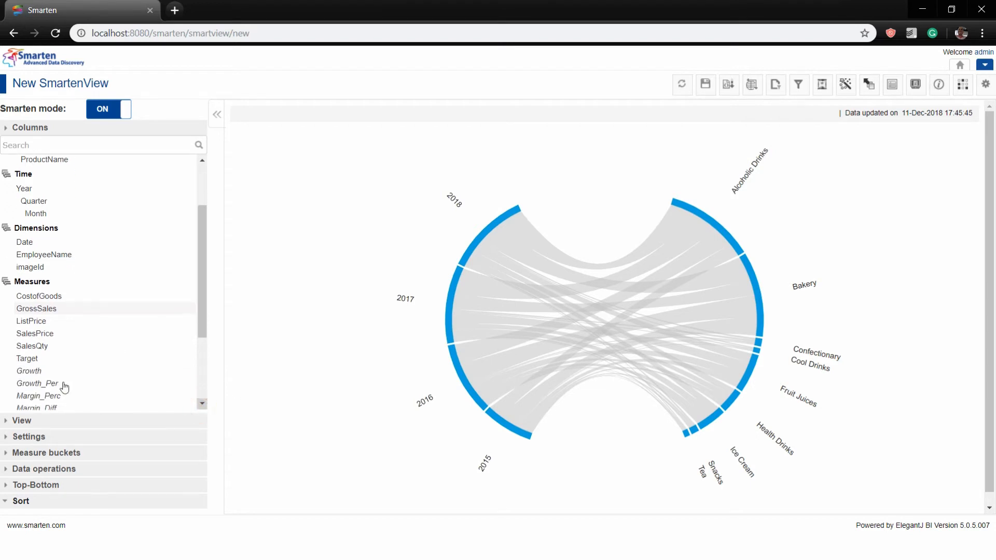
pyautogui.moveTo(30, 346); pyautogui.dragTo(406, 415)
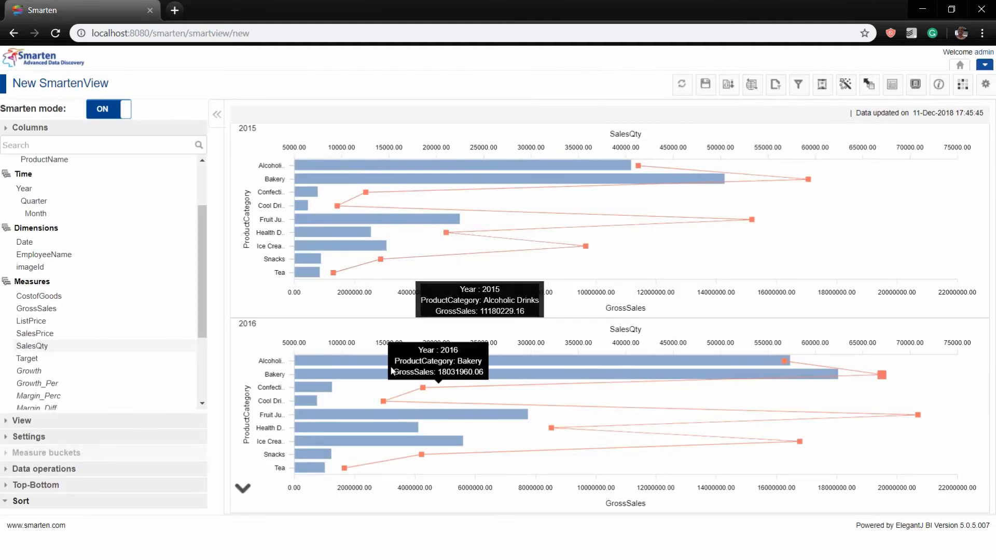
pyautogui.click(891, 84)
pyautogui.click(237, 147)
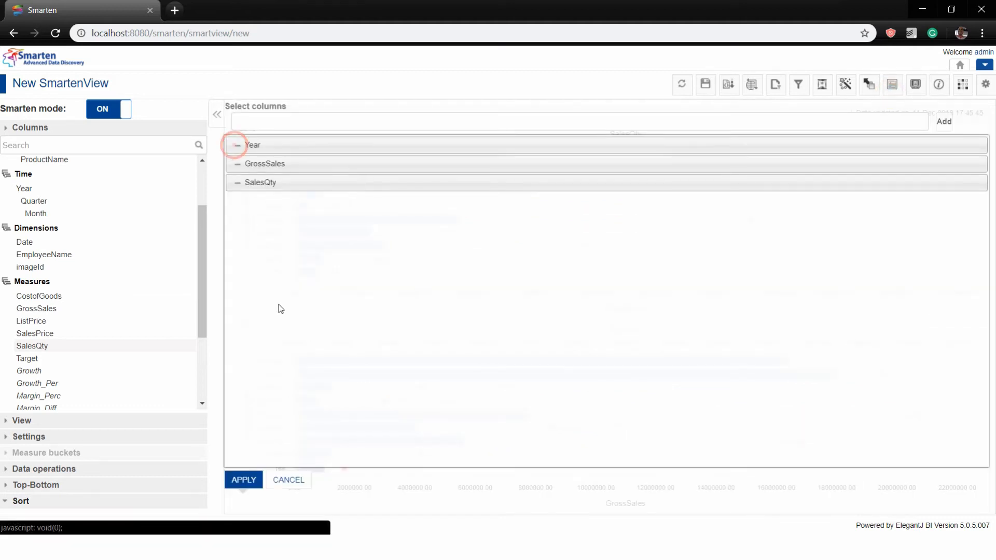
pyautogui.click(243, 480)
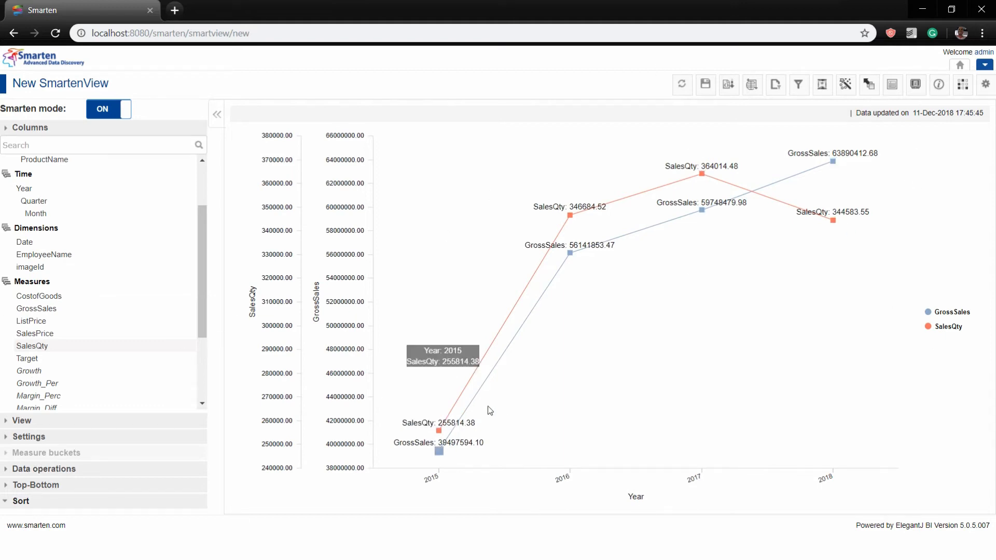
pyautogui.click(984, 64)
pyautogui.moveTo(945, 90)
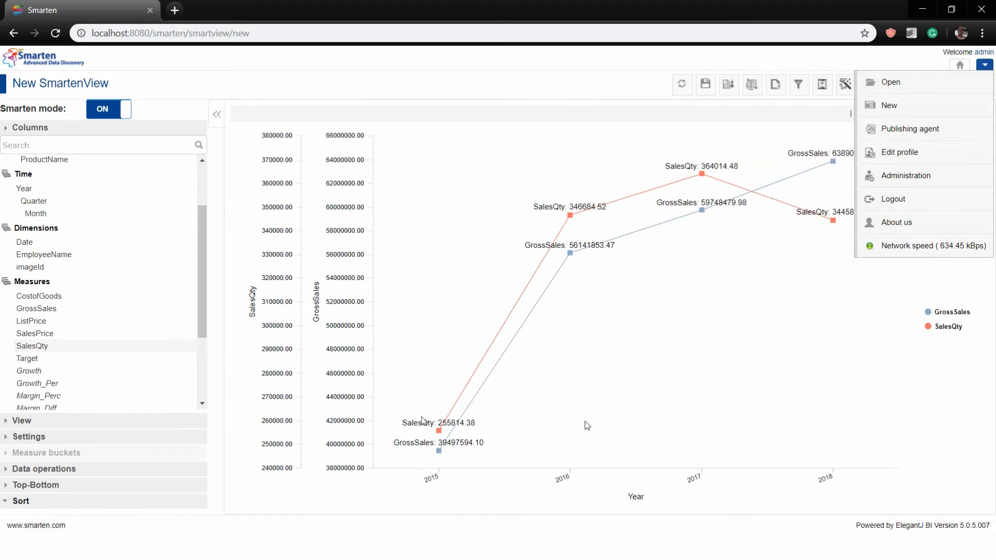
pyautogui.click(601, 81)
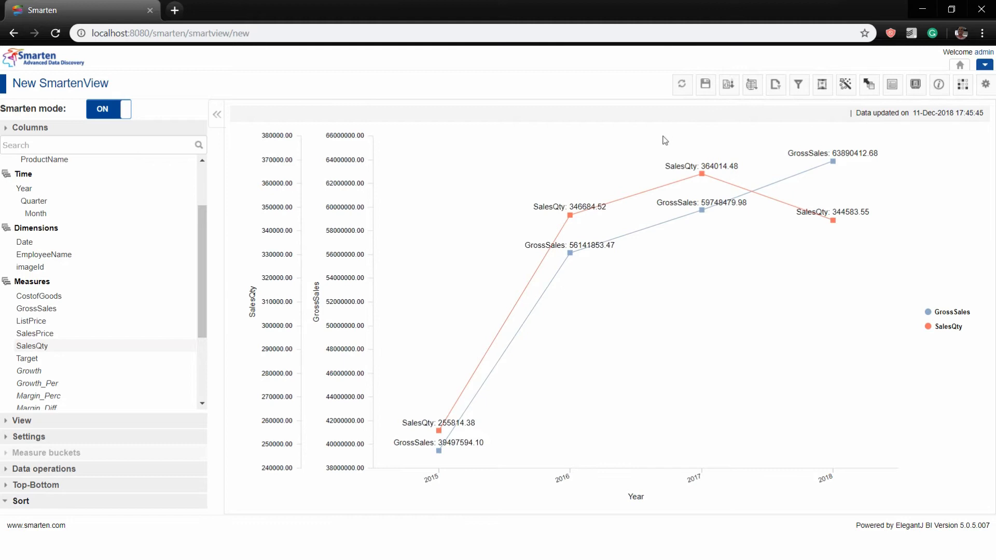
pyautogui.click(714, 85)
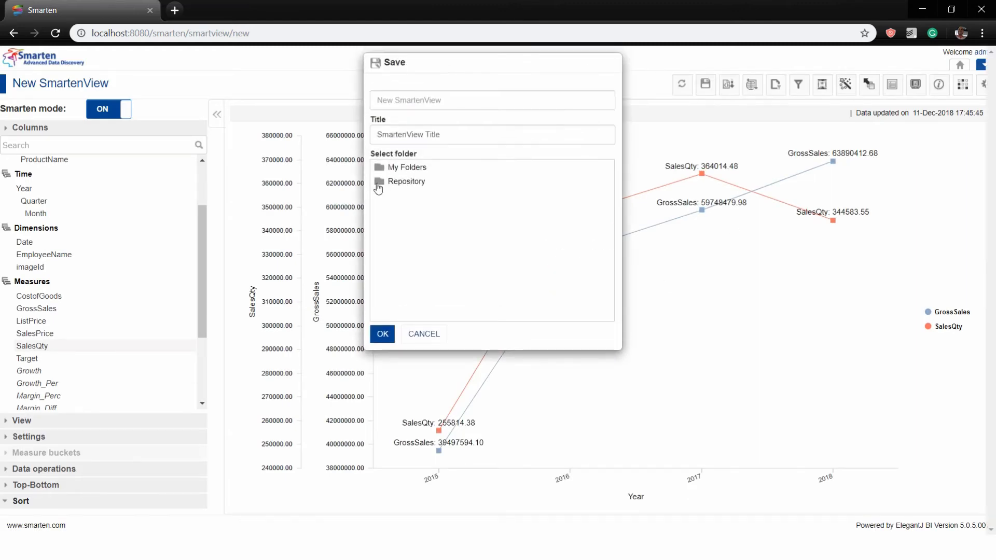
# Pick the Repository's Business folder and name the view Demo_Graph
pyautogui.click(422, 182)
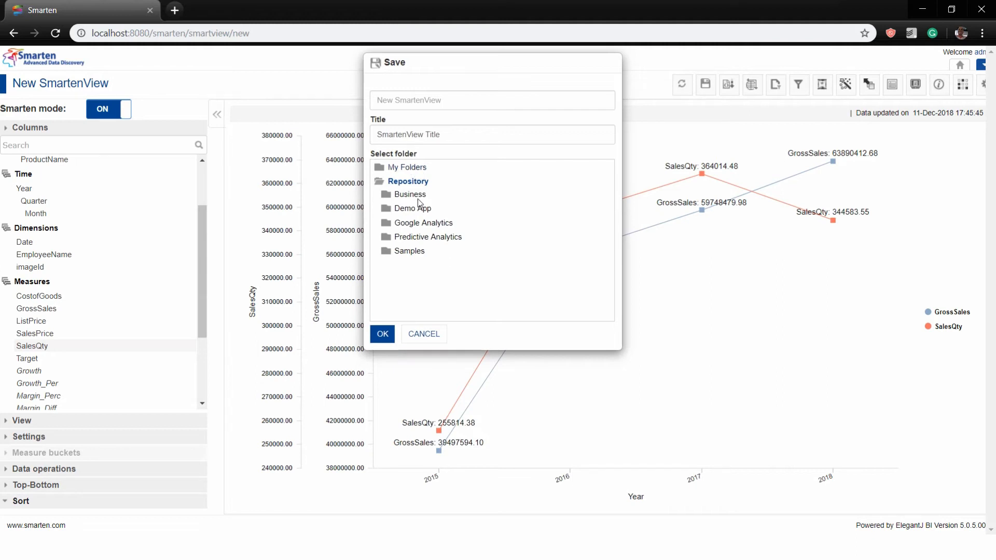
pyautogui.click(418, 195)
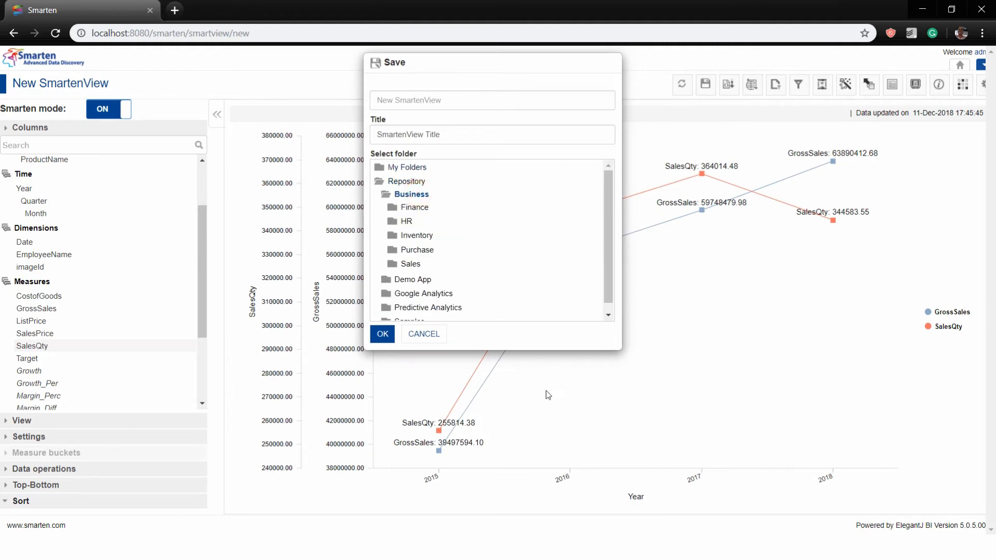
pyautogui.click(403, 101)
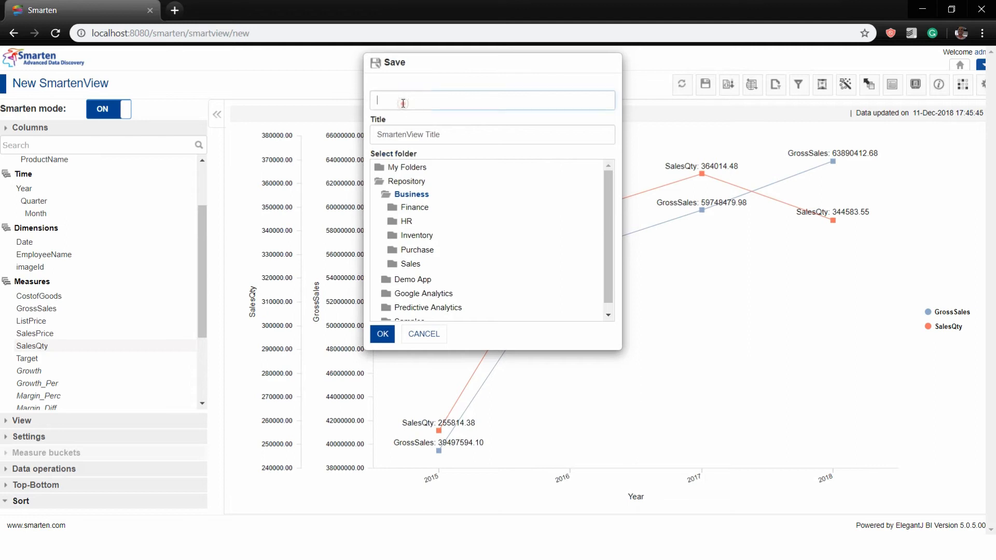
pyautogui.write('De')
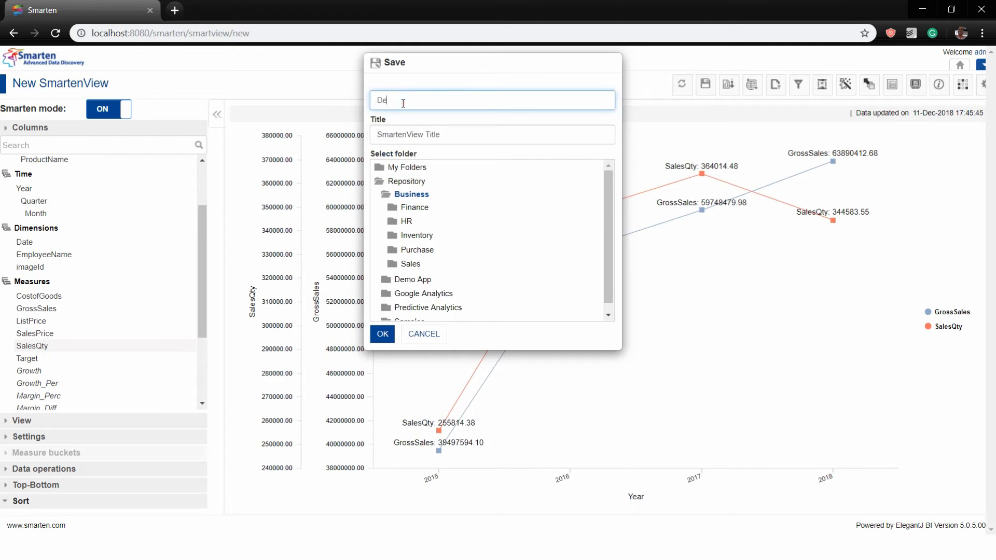
pyautogui.write('mo Grap')
pyautogui.press('BackSpace')
pyautogui.press('BackSpace')
pyautogui.press('BackSpace')
pyautogui.press('BackSpace')
pyautogui.write('Grp')
pyautogui.press('BackSpace')
pyautogui.write('apth')
pyautogui.write('h')
pyautogui.press('Tab')
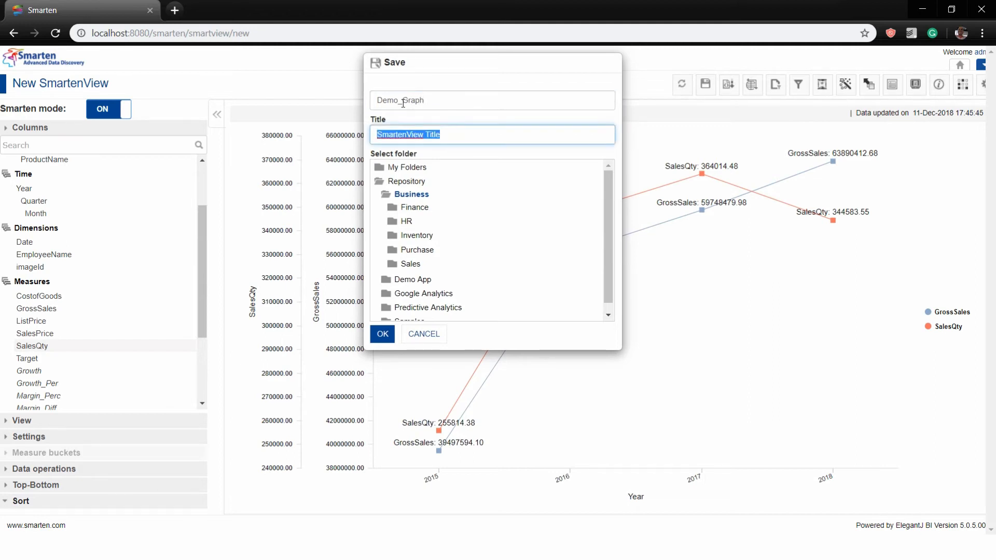
# Give it the title 'Demo Smarten Vie', save it, and show the extra view settings
pyautogui.write('Demo S')
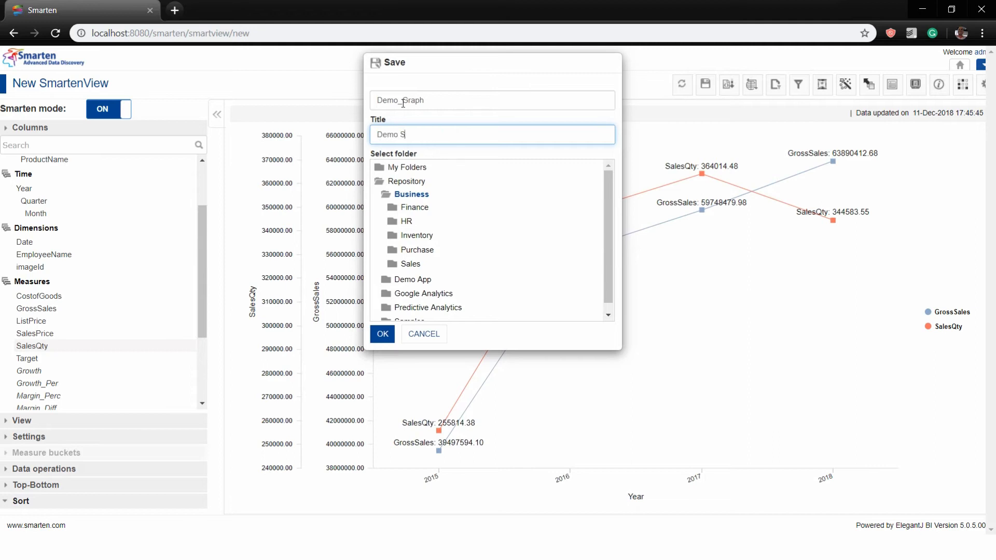
pyautogui.write('marten View')
pyautogui.click(383, 335)
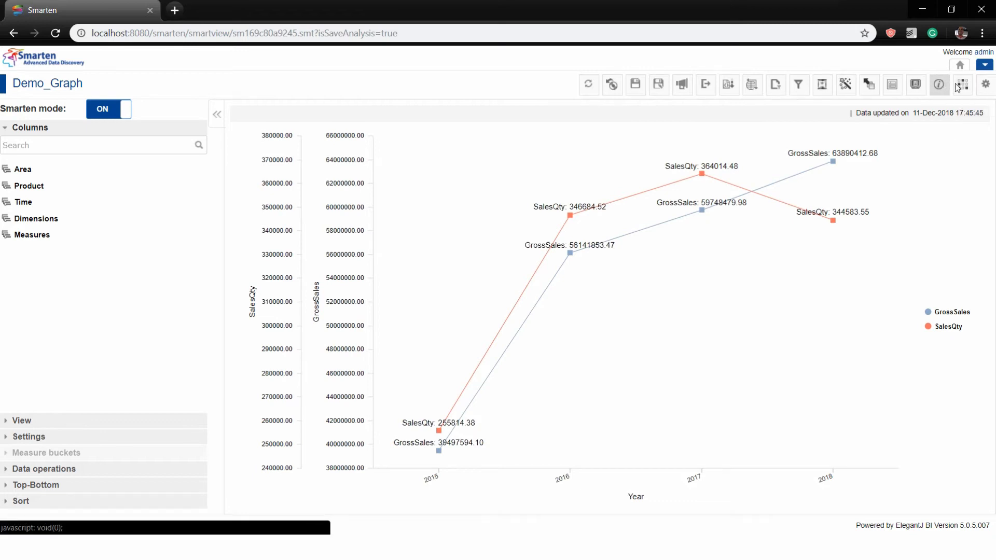
pyautogui.click(985, 87)
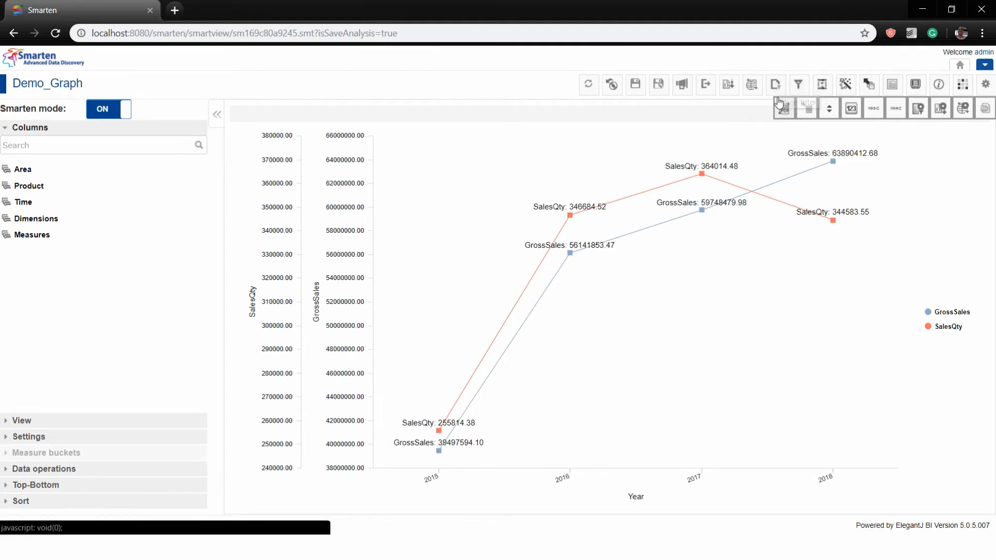
# Bring up Demo_Graph's Filter dialog, which lists no filters yet
pyautogui.click(799, 84)
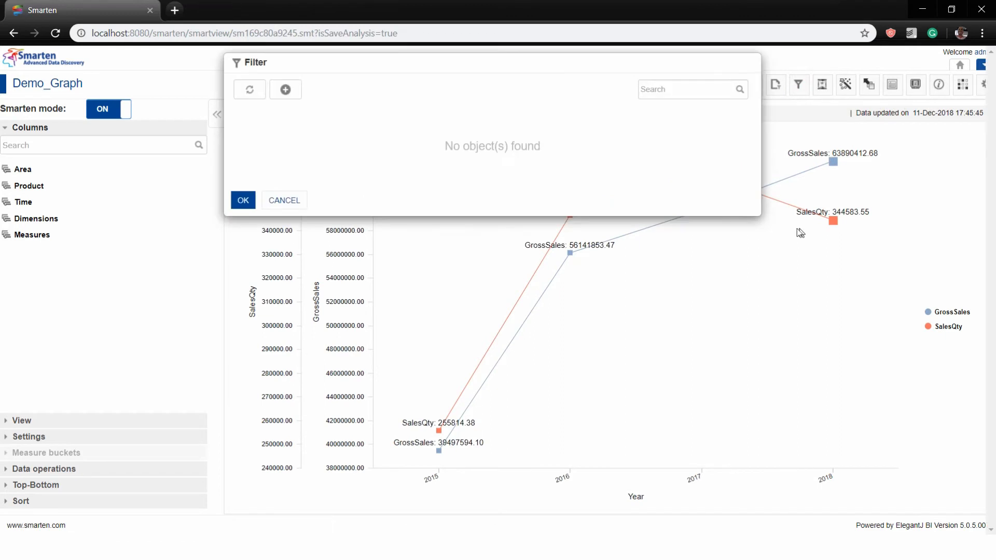
# Create a filter named Demo with State = Arizona and apply it to Demo_Graph
pyautogui.click(285, 89)
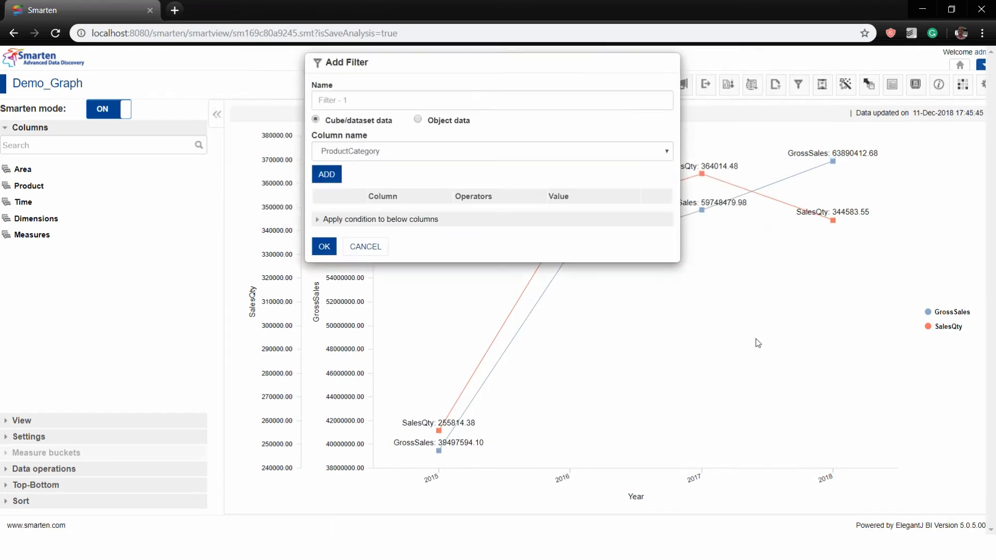
pyautogui.click(364, 103)
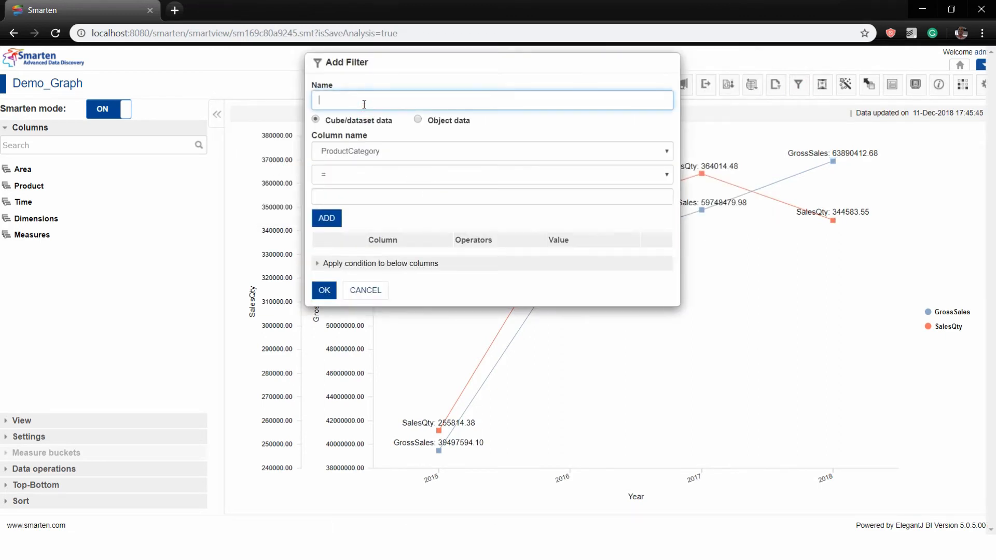
pyautogui.click(349, 195)
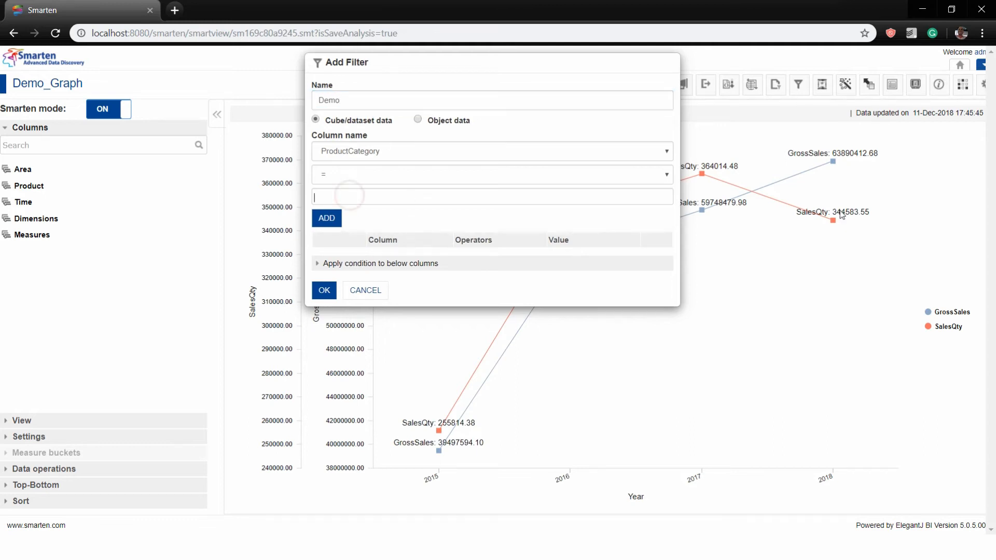
pyautogui.click(472, 144)
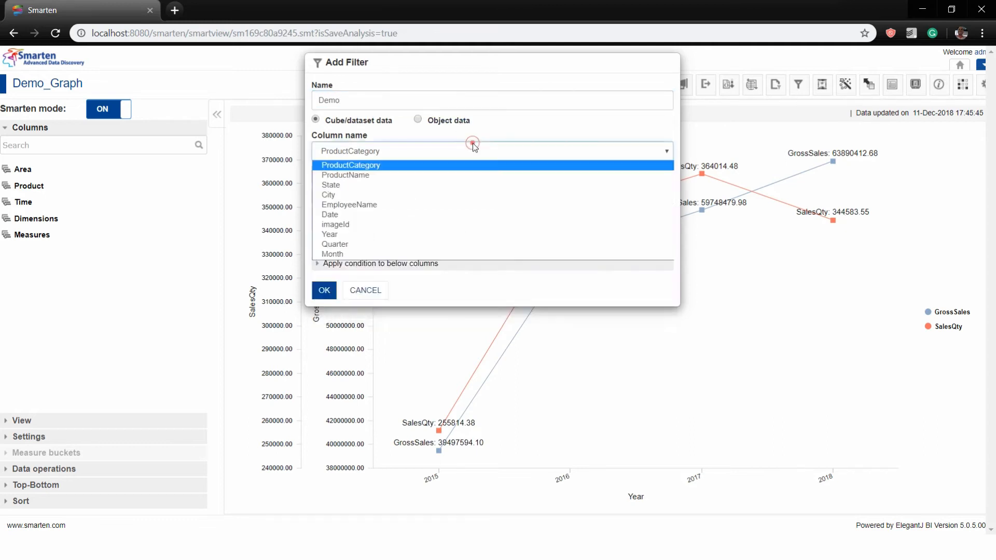
pyautogui.click(422, 188)
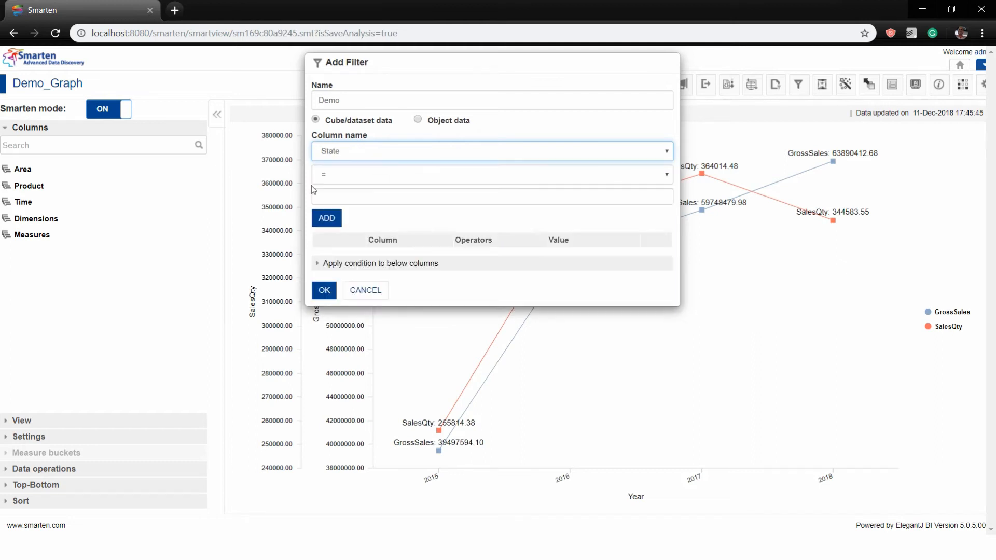
pyautogui.click(347, 208)
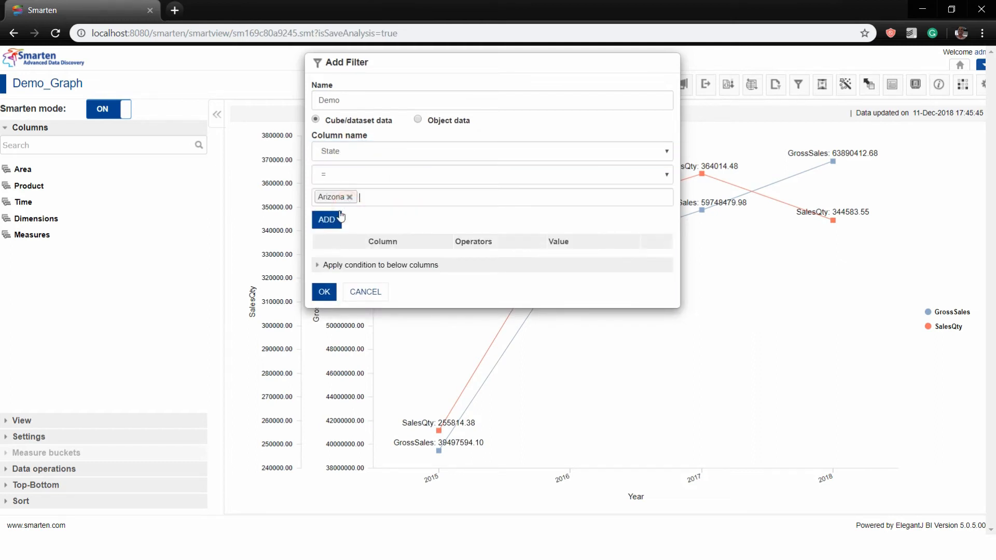
pyautogui.click(328, 224)
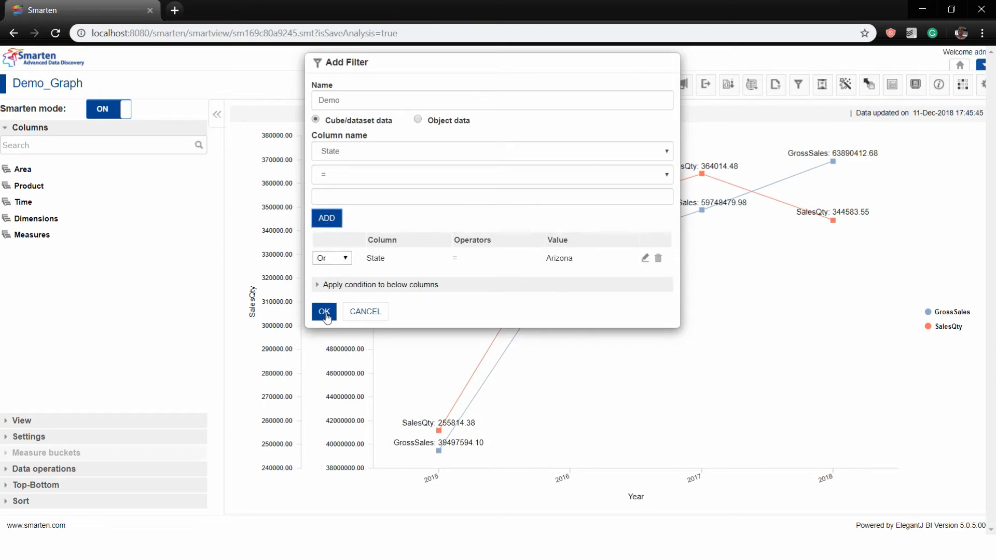
pyautogui.click(324, 312)
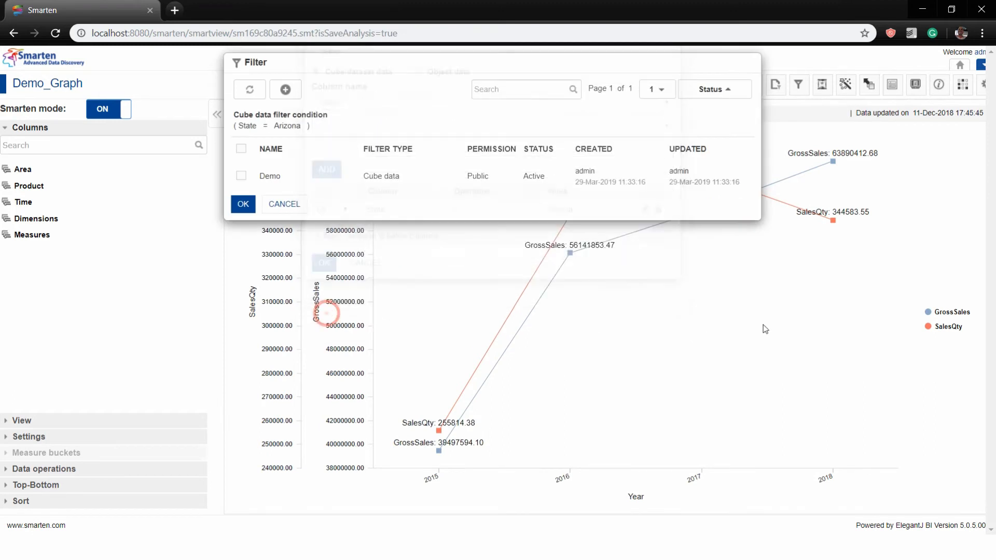
pyautogui.click(240, 177)
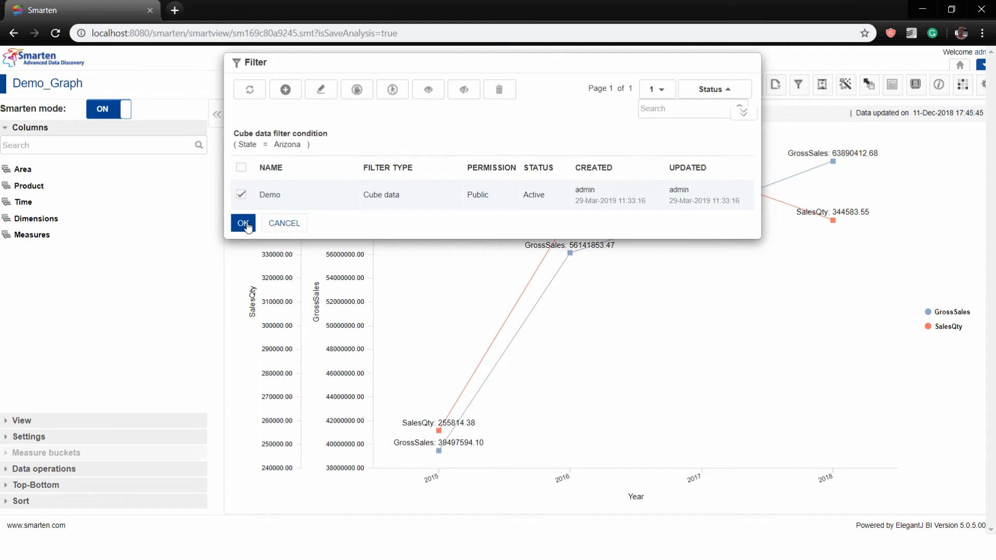
pyautogui.click(246, 224)
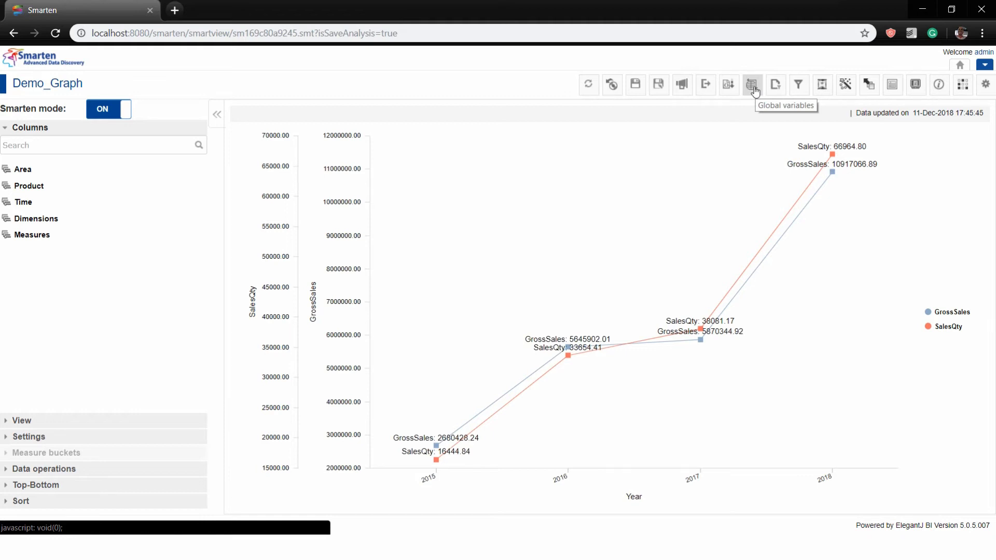
# Export the Arizona-filtered Demo_Graph chart as a JPG image, Demo_Graph.jpg
pyautogui.click(706, 86)
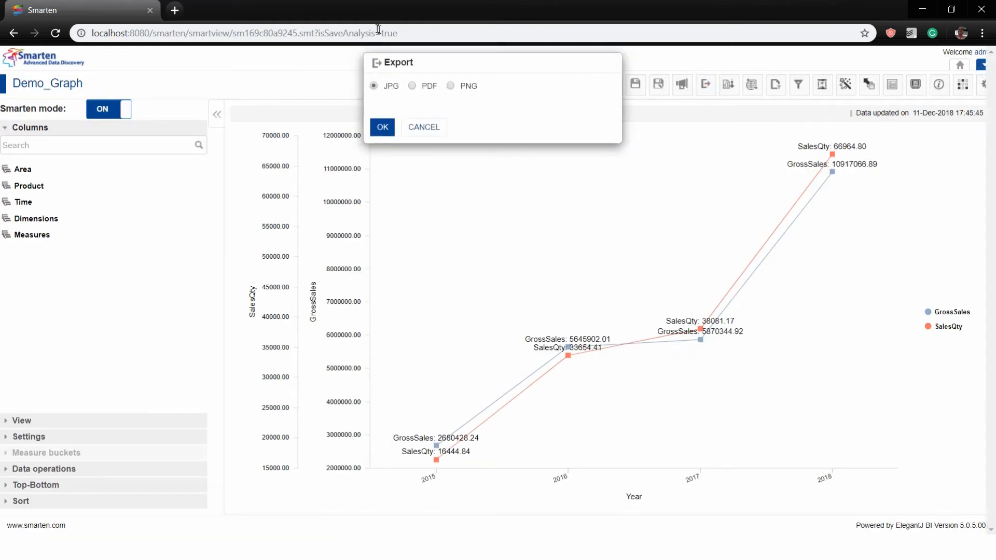
pyautogui.click(381, 127)
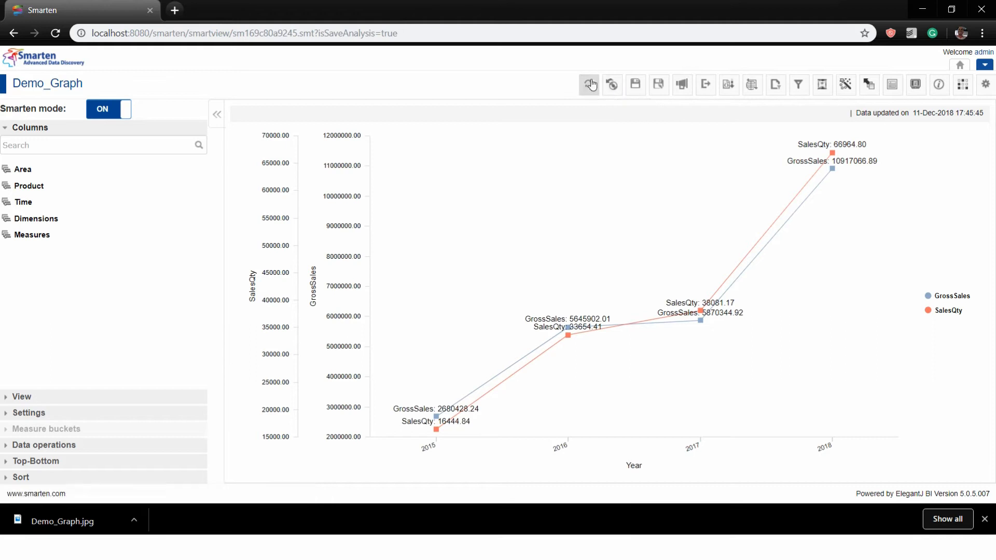
# Create a new SmartenView on the Demo_Dataset_CSV dataset and list its dimensions
pyautogui.click(985, 66)
pyautogui.moveTo(945, 92)
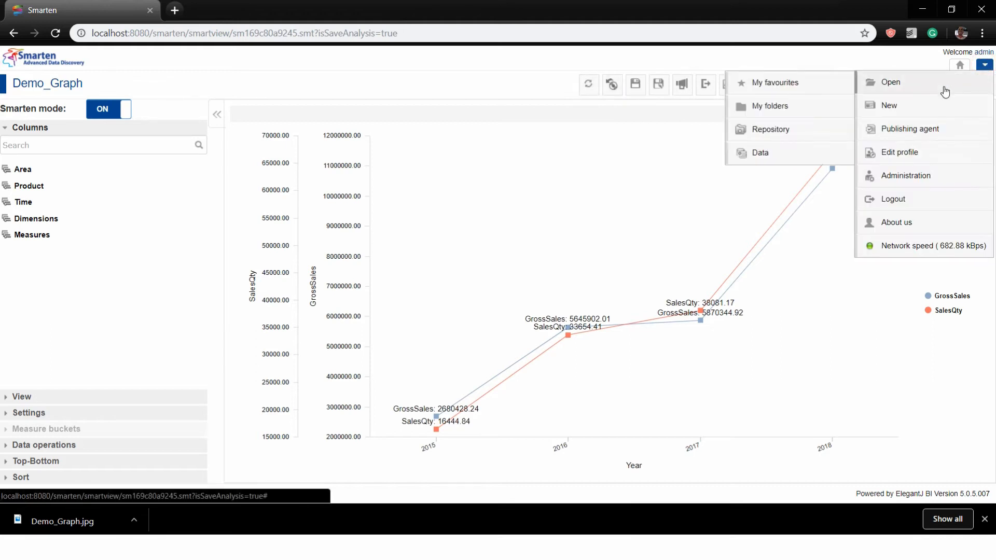
pyautogui.moveTo(918, 105)
pyautogui.click(775, 269)
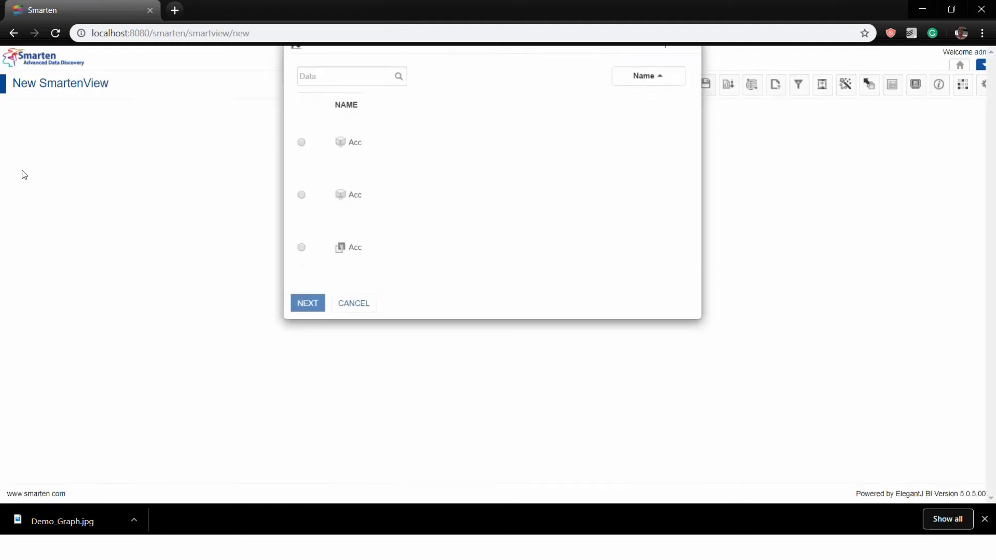
pyautogui.click(367, 97)
pyautogui.write('Demo')
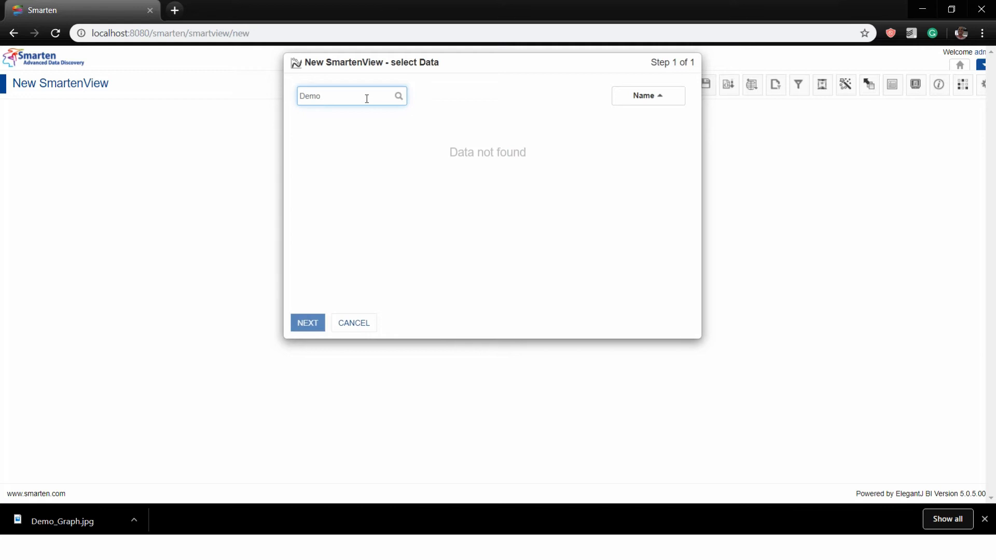
pyautogui.press('BackSpace')
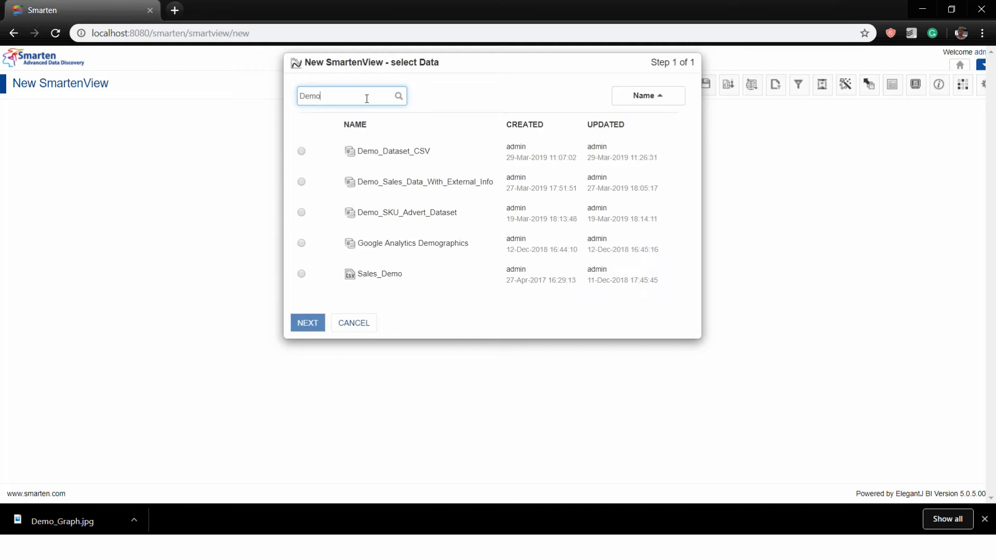
pyautogui.click(302, 152)
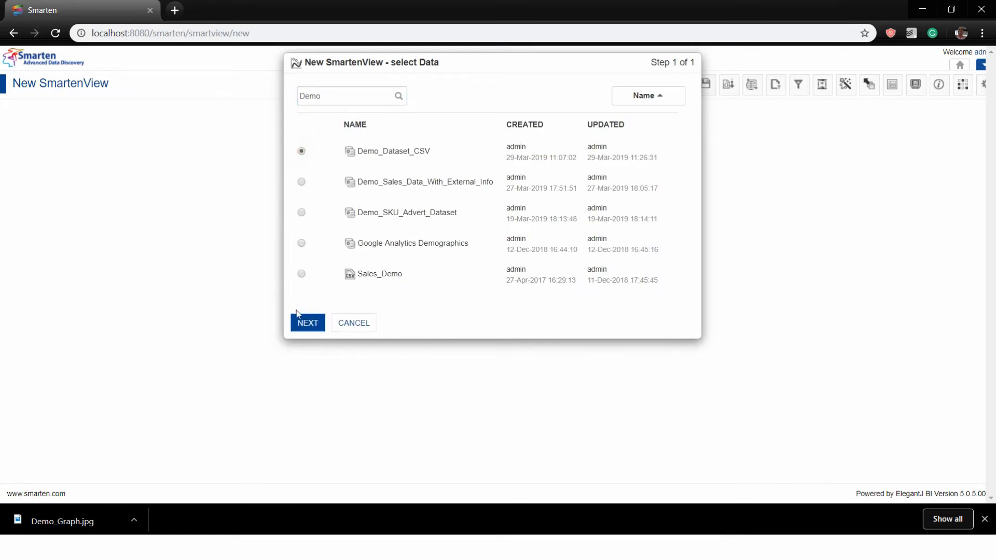
pyautogui.click(307, 318)
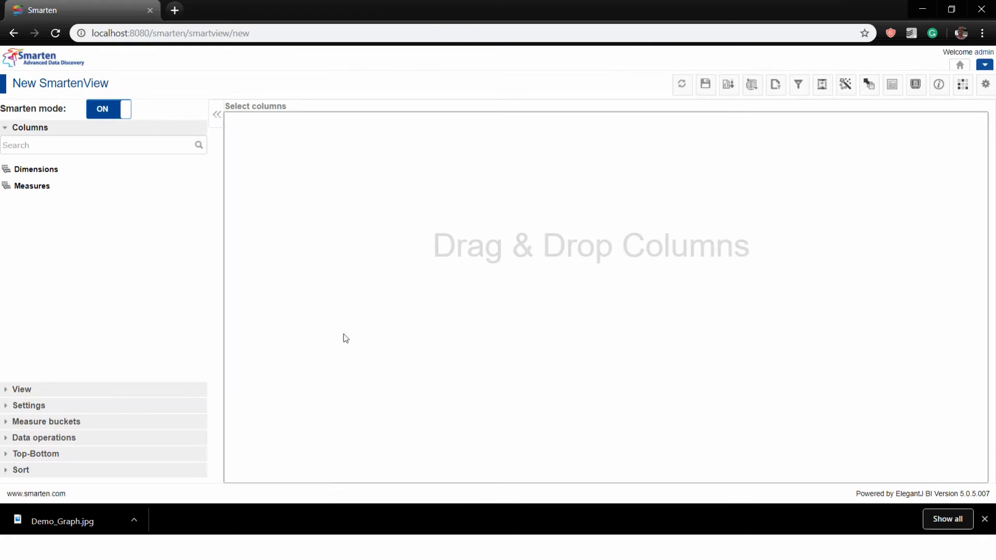
pyautogui.click(47, 169)
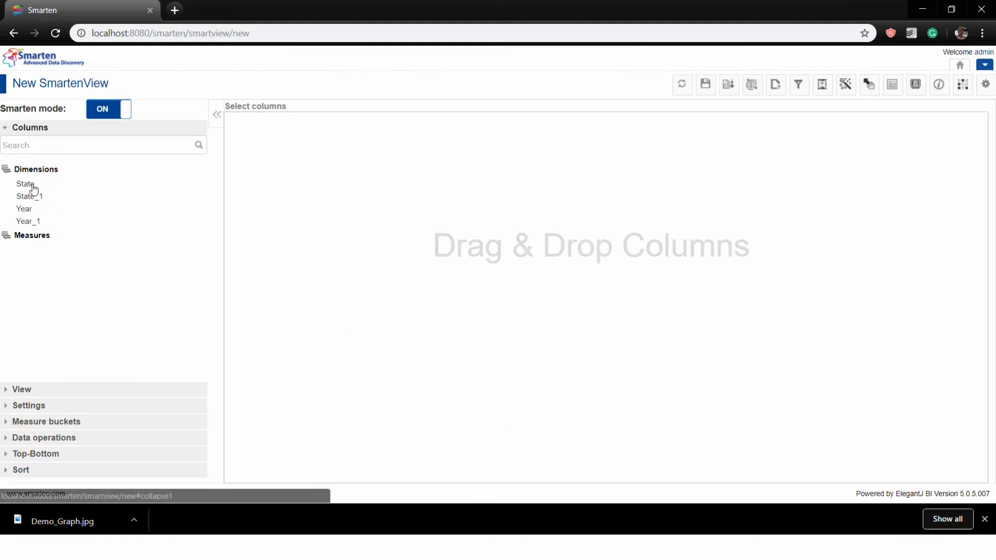
# Add Year to the new view and plot Sales_Rs_Cr against it
pyautogui.moveTo(30, 212); pyautogui.dragTo(289, 264)
pyautogui.click(33, 240)
pyautogui.click(35, 236)
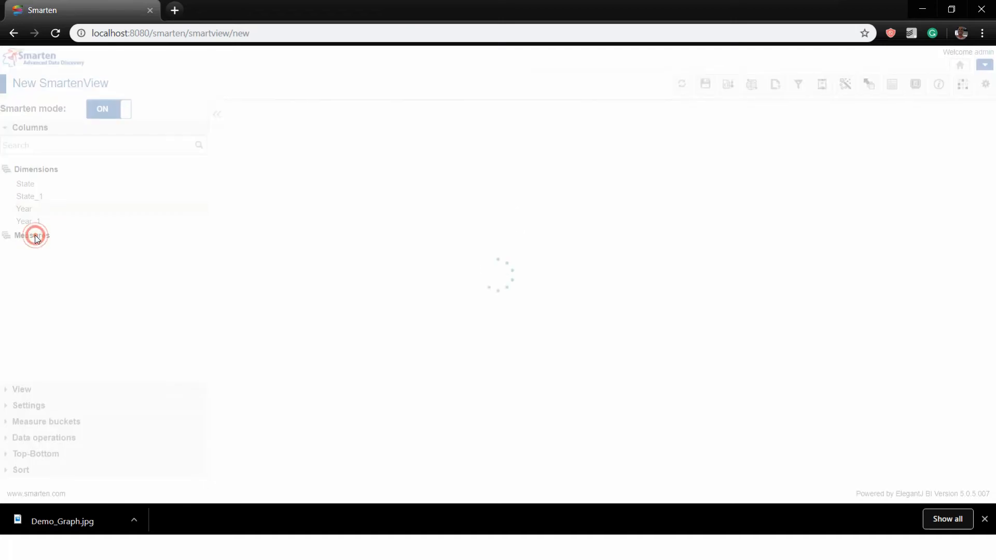
pyautogui.click(35, 238)
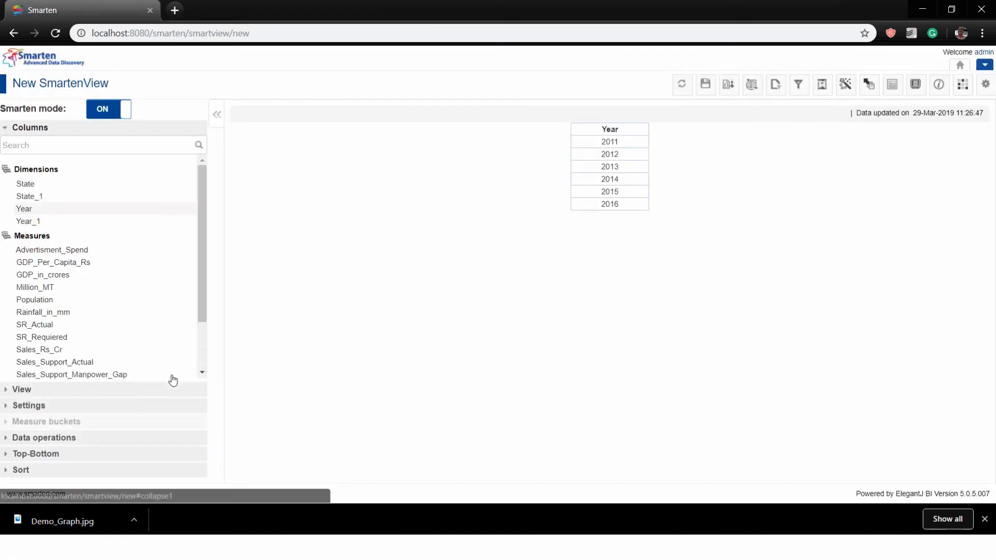
pyautogui.click(201, 373)
pyautogui.click(202, 373)
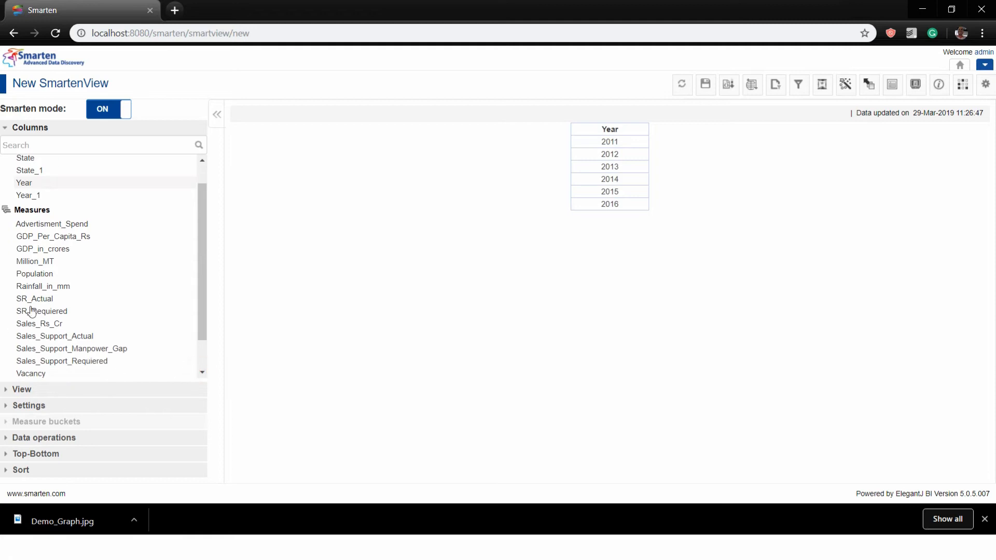
pyautogui.click(197, 362)
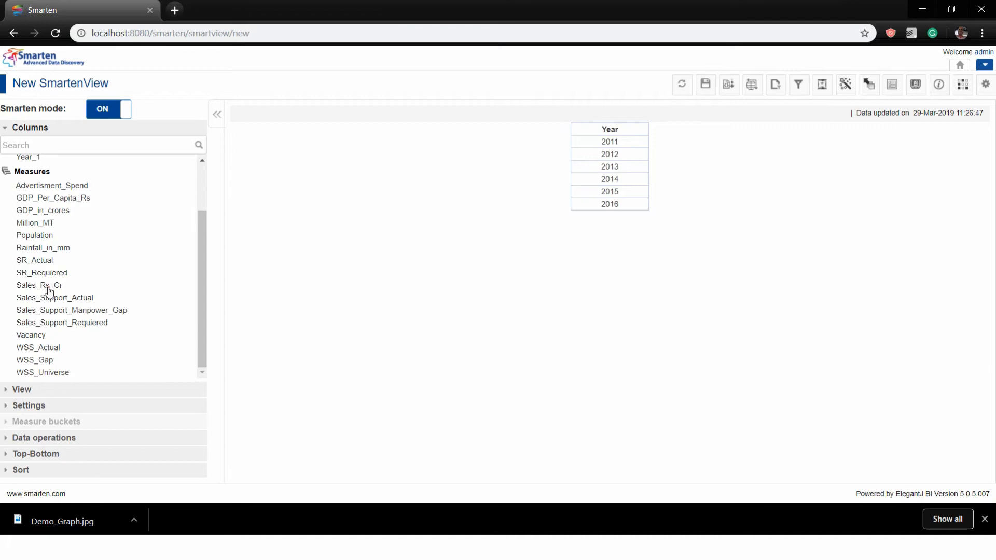
pyautogui.moveTo(48, 286); pyautogui.dragTo(677, 311)
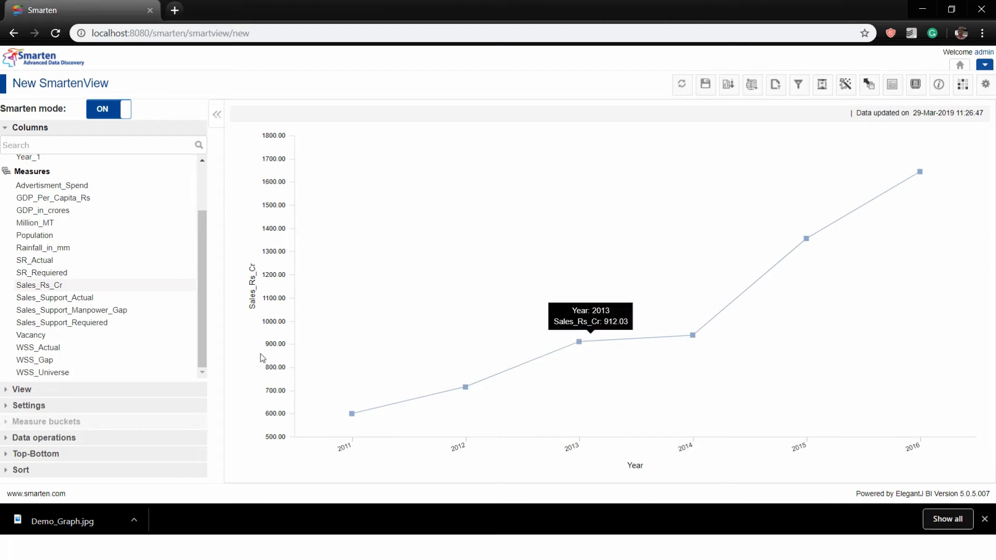
# Add GDP_Per_Capita_Rs as a second line on the chart
pyautogui.moveTo(49, 198); pyautogui.dragTo(695, 270)
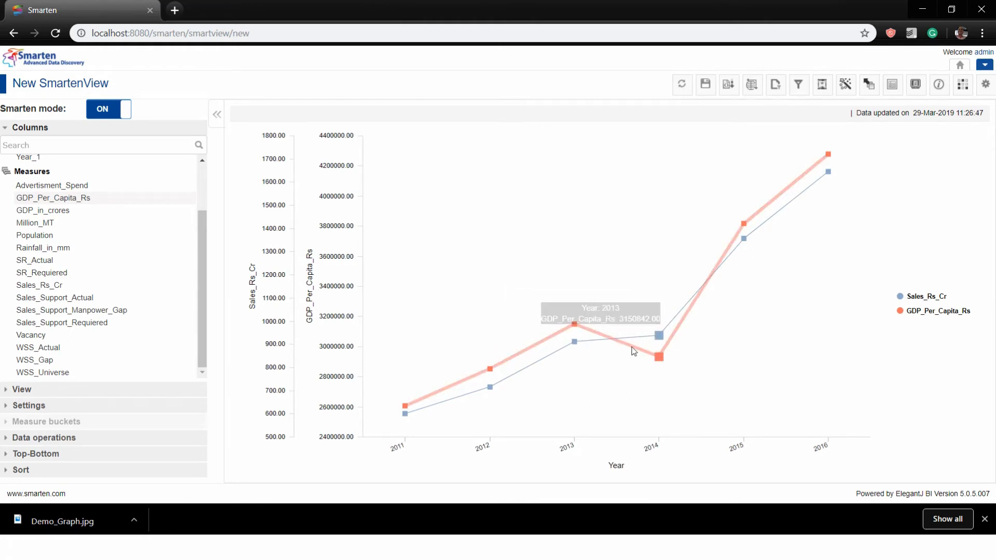
pyautogui.moveTo(658, 357)
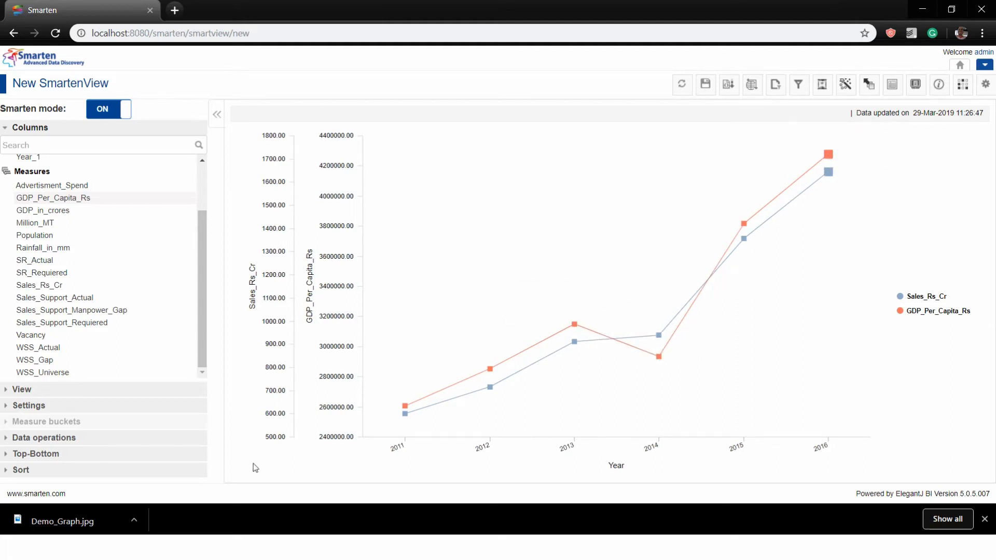
pyautogui.click(891, 90)
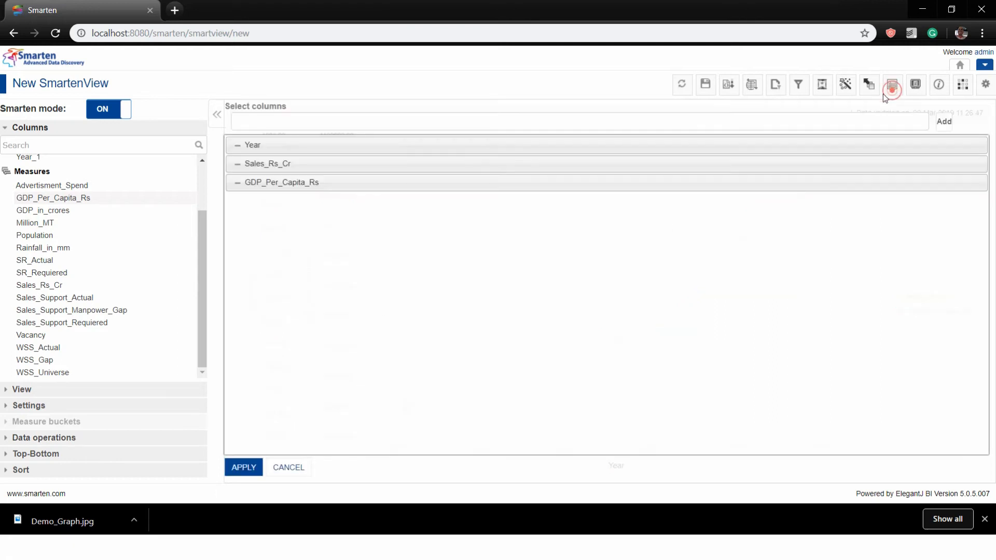
# Replace GDP_Per_Capita_Rs with Vacancy in the chart's columns
pyautogui.click(237, 184)
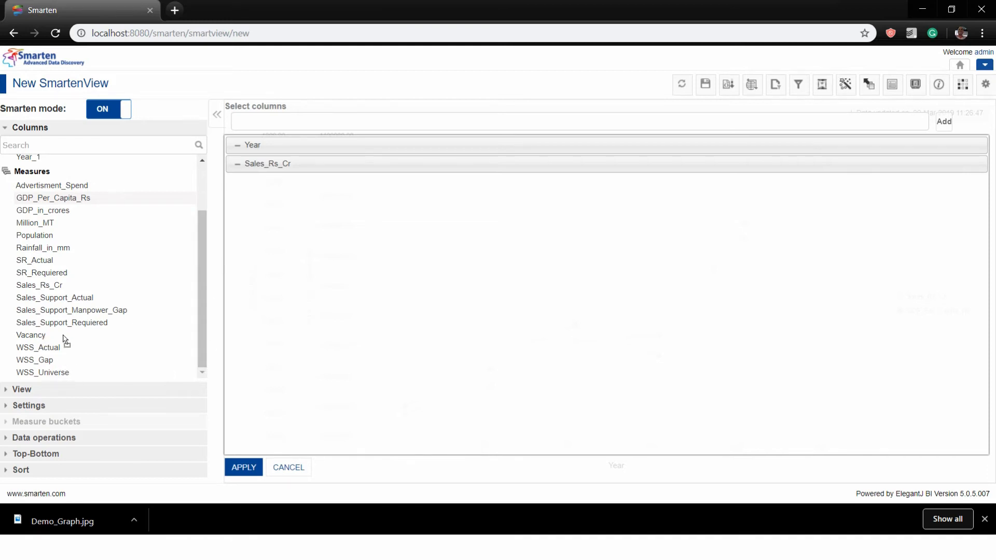
pyautogui.click(43, 336)
pyautogui.click(249, 469)
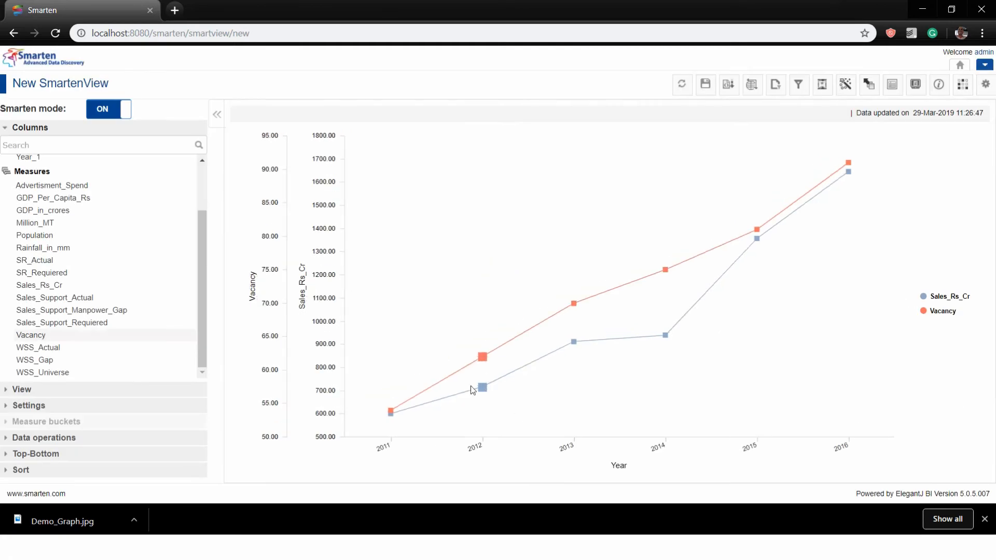
pyautogui.moveTo(575, 342)
# Swap Vacancy for Advertisment_Spend, then add WSS_Gap to the chart
pyautogui.click(891, 83)
pyautogui.click(237, 182)
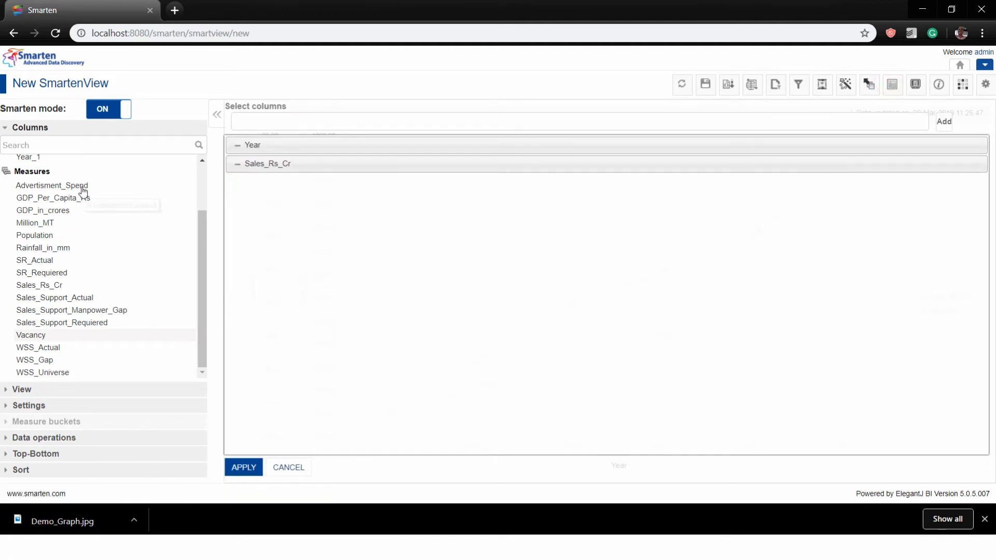
pyautogui.moveTo(83, 191); pyautogui.dragTo(333, 358)
pyautogui.click(242, 469)
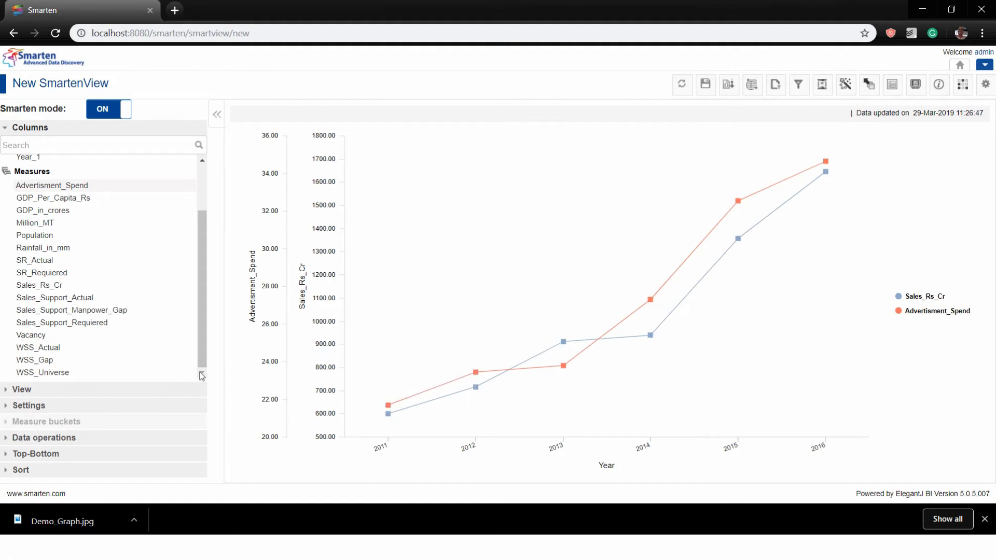
pyautogui.moveTo(44, 360); pyautogui.dragTo(683, 374)
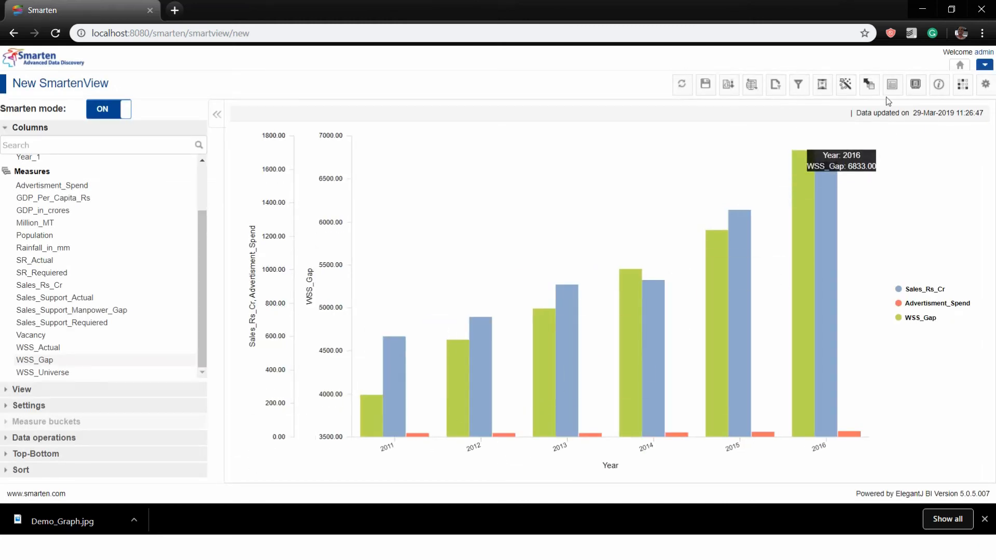
# Switch to a line chart and drop Advertisment_Spend from the columns
pyautogui.click(67, 392)
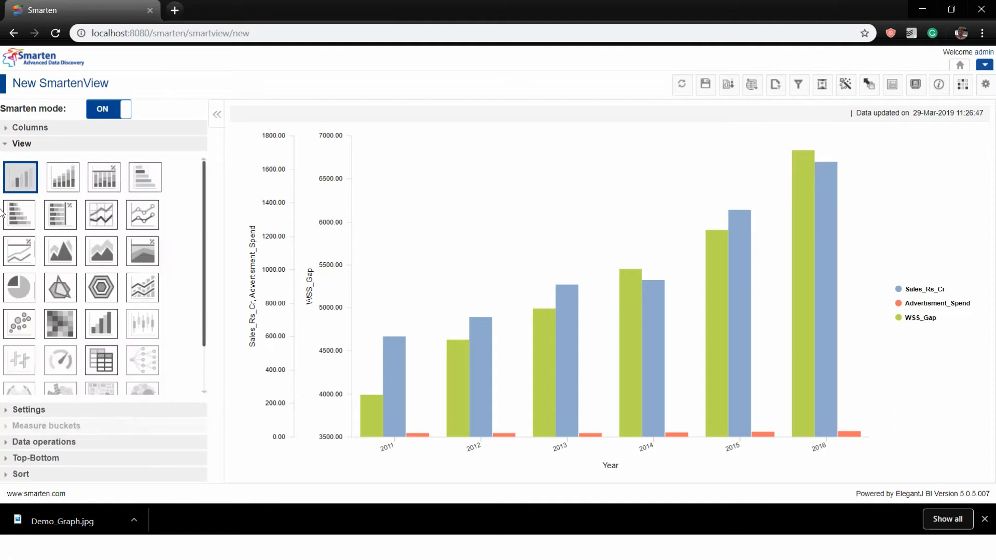
pyautogui.click(103, 216)
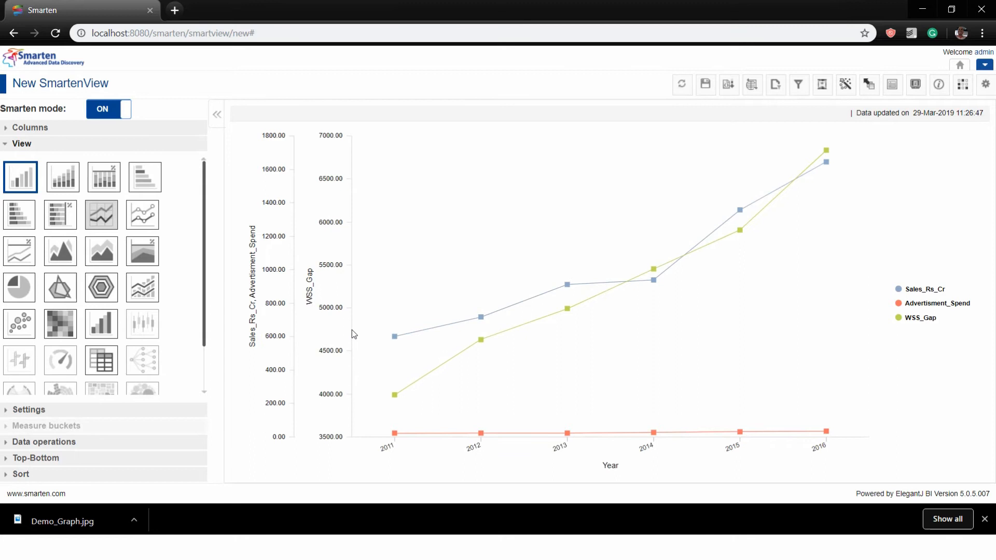
pyautogui.moveTo(395, 440)
pyautogui.click(888, 90)
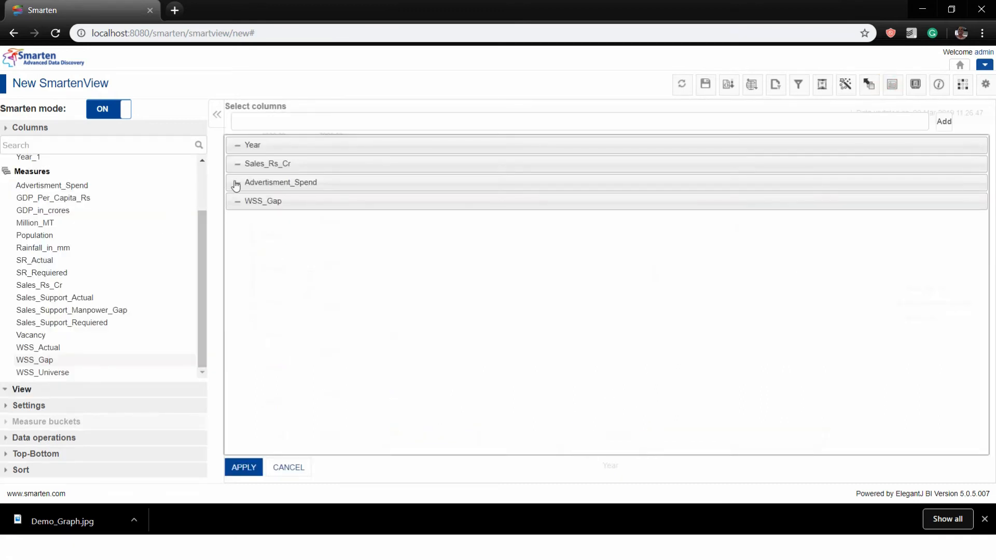
pyautogui.click(236, 184)
pyautogui.click(242, 467)
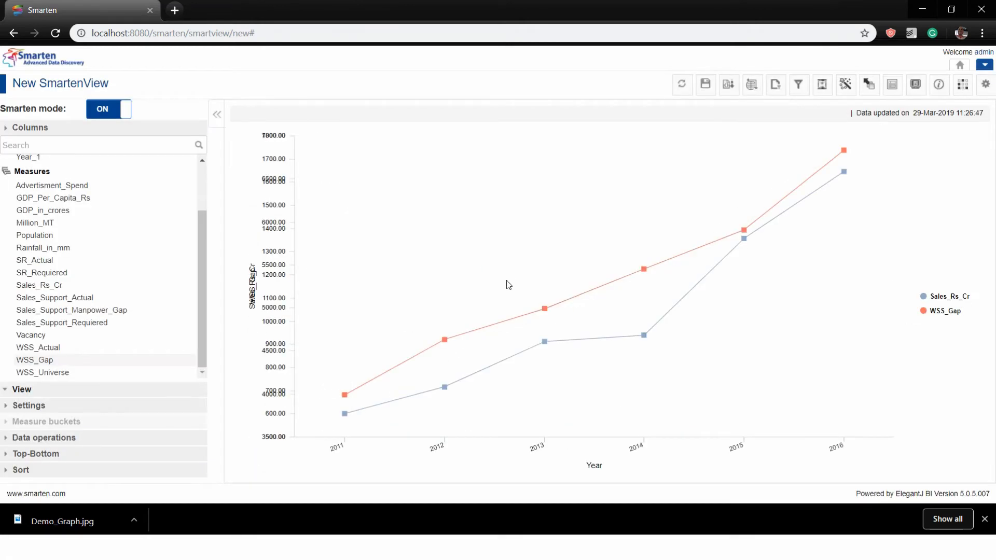
# Re-add WSS_Gap so only Sales_Rs_Cr and WSS_Gap are charted
pyautogui.click(891, 83)
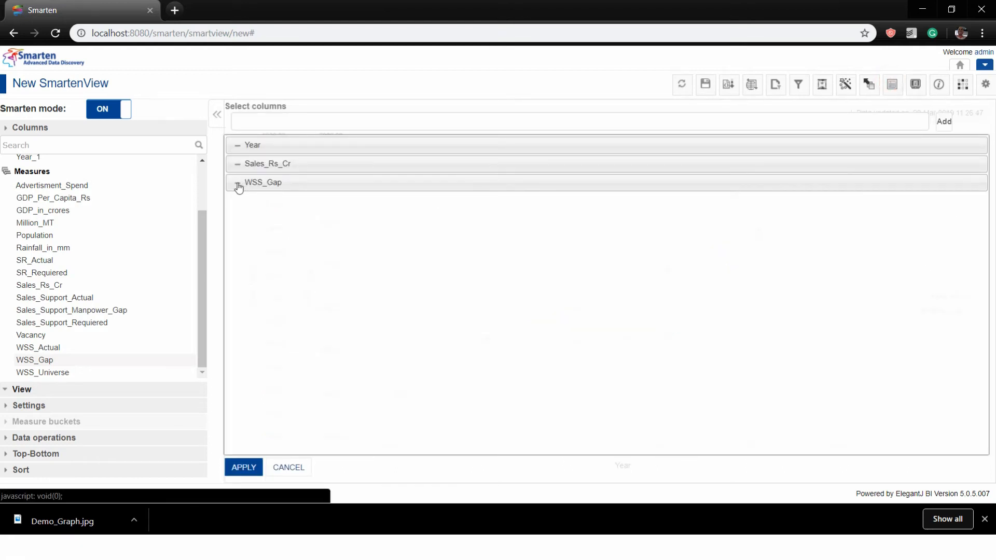
pyautogui.click(238, 186)
pyautogui.moveTo(34, 366); pyautogui.dragTo(343, 285)
pyautogui.click(243, 467)
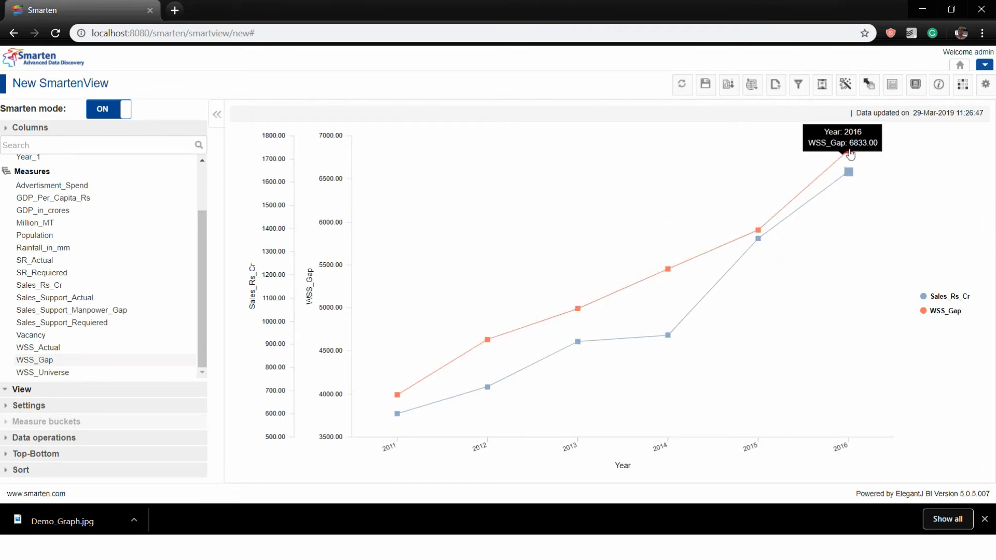
pyautogui.click(49, 390)
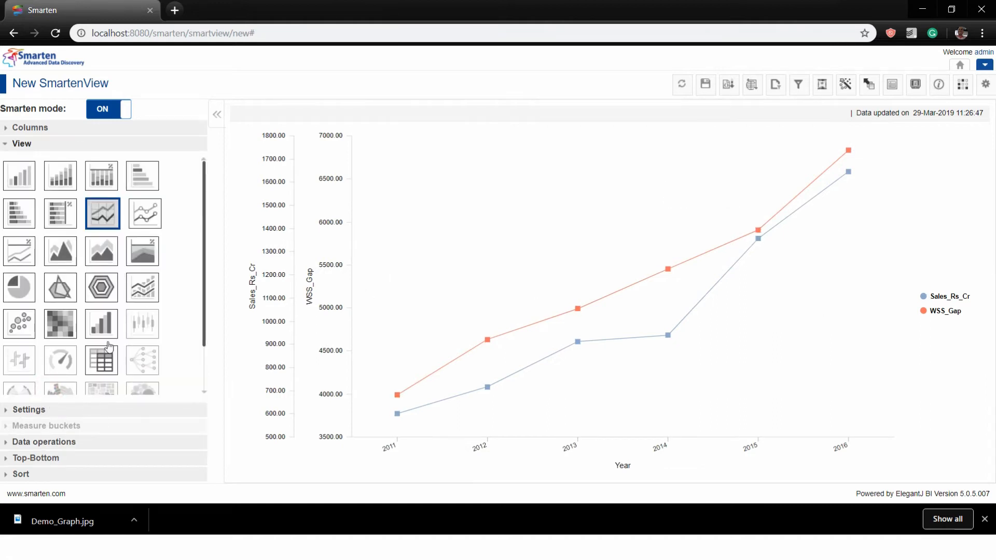
# Browse the chart-type grid, then switch over to the PowerPoint slide show
pyautogui.scroll(-2, 158, 361)
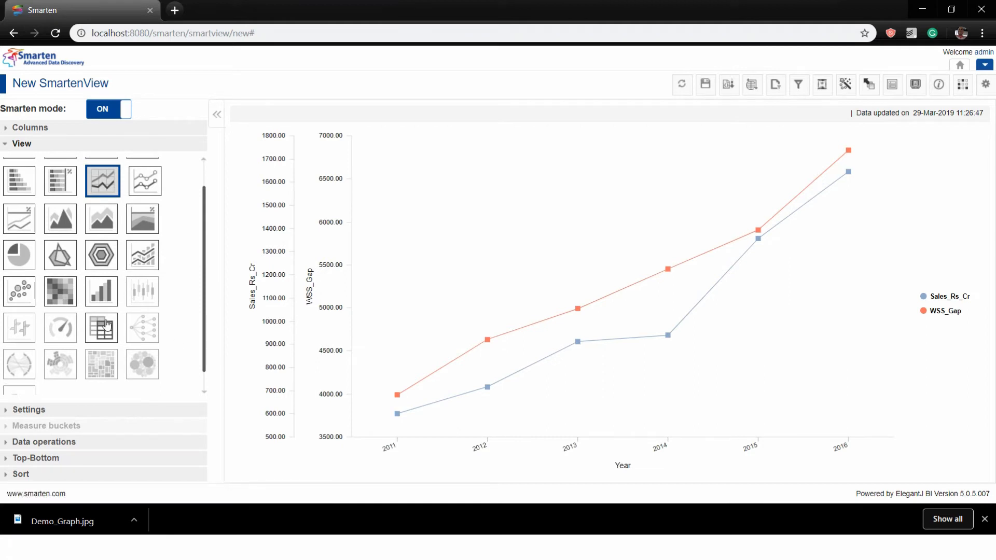
pyautogui.scroll(1, 66, 273)
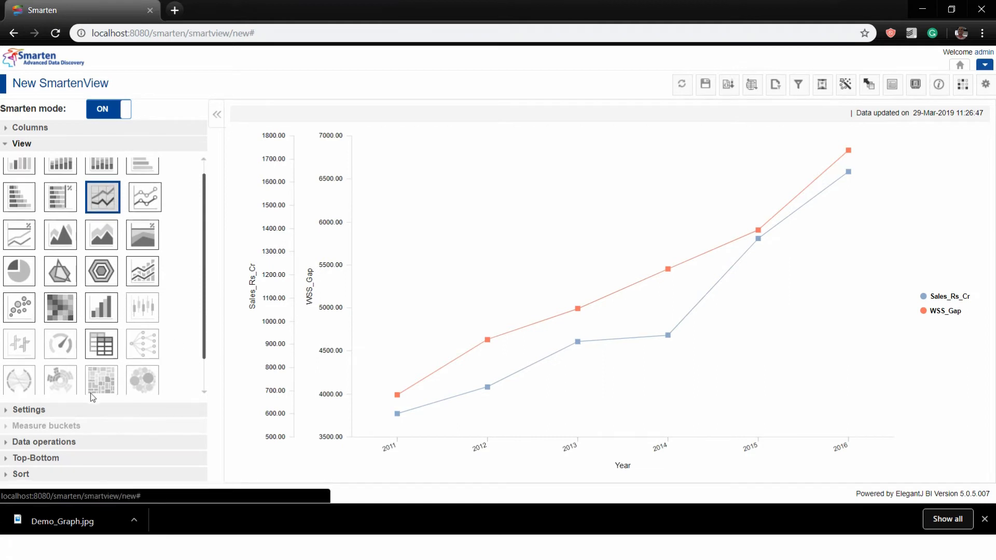
pyautogui.scroll(1, 94, 394)
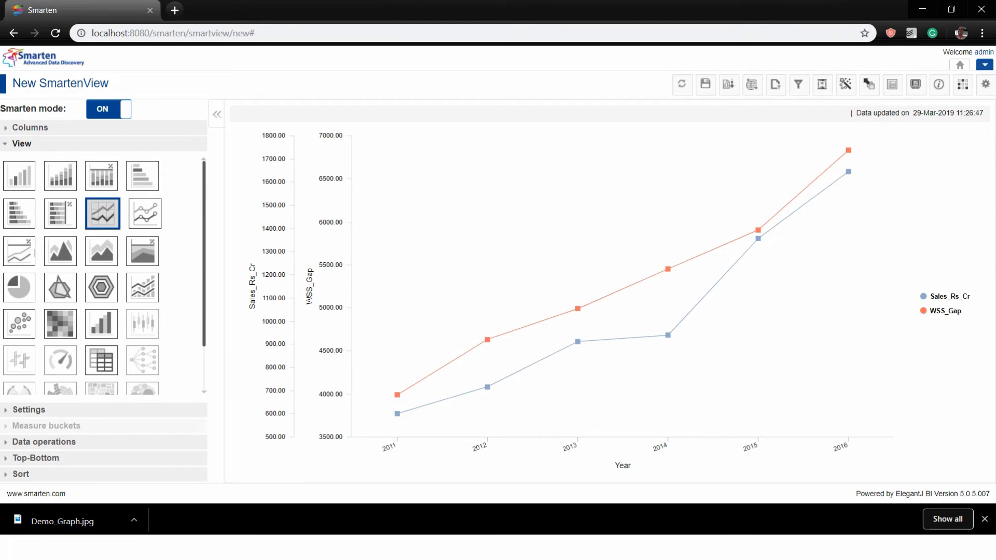
pyautogui.hotkey('alt', 'Tab')
# Start a new SmartenInsight and browse its options, Forecasting through Descriptive statistics
pyautogui.click(984, 64)
pyautogui.moveTo(926, 101)
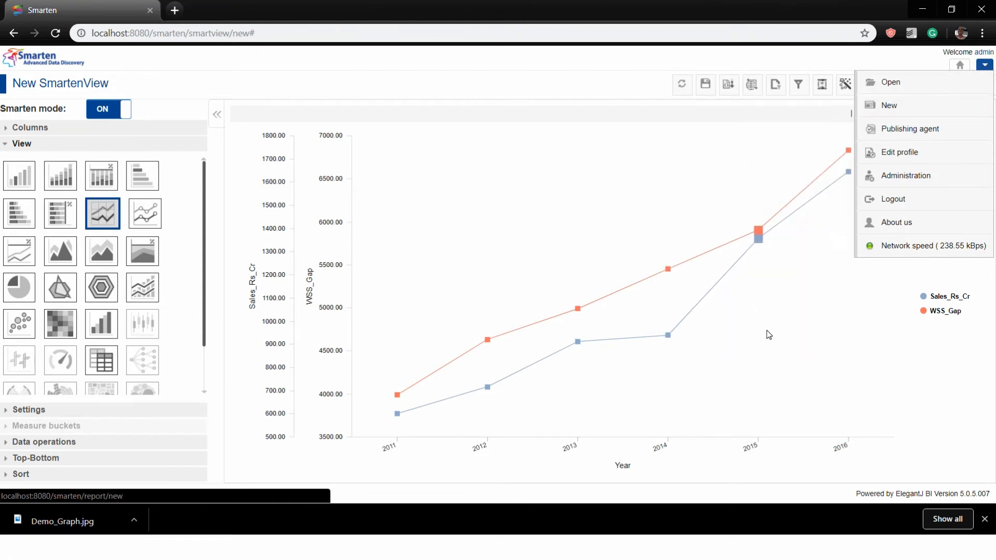
pyautogui.click(788, 339)
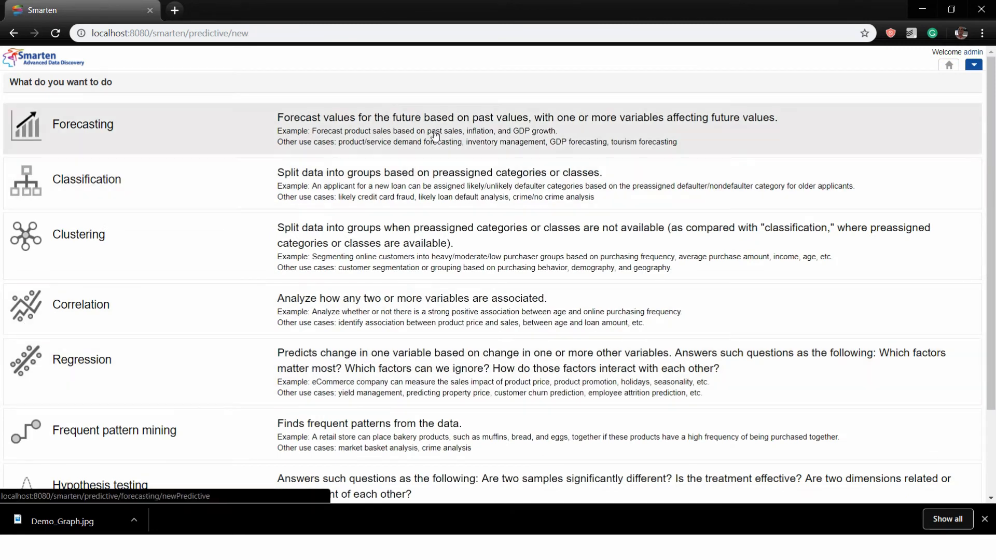
pyautogui.scroll(-2, 447, 136)
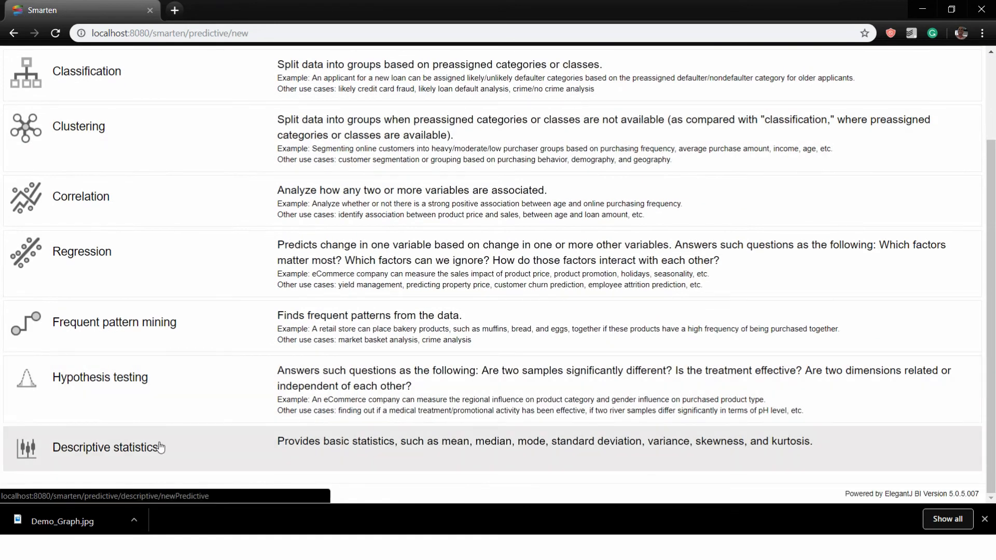
pyautogui.scroll(2, 158, 439)
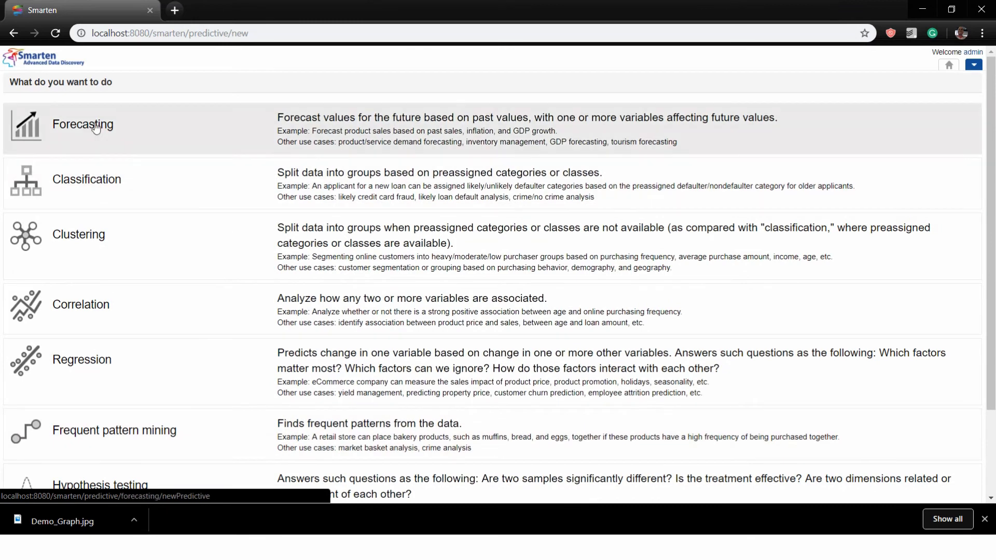
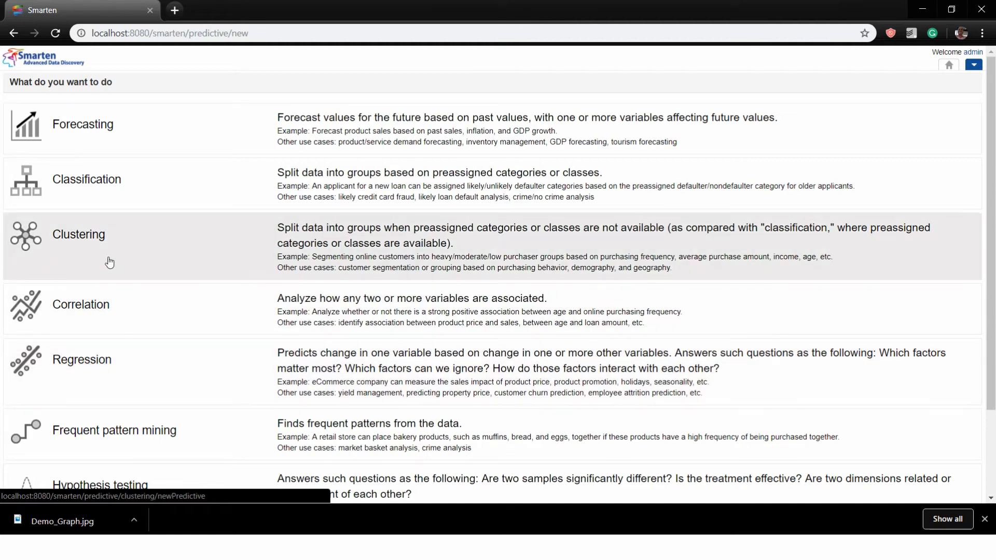
# Begin a Regression insight on the Demo_Dataset_CSV dataset (searched as 'demo') and advance to variable selection
pyautogui.scroll(-2, 159, 363)
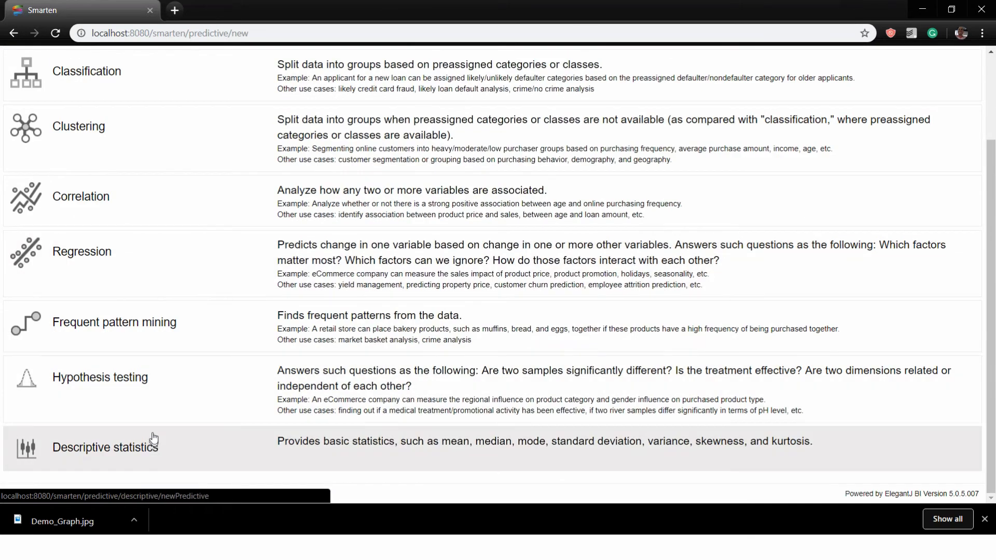
pyautogui.scroll(2, 153, 444)
pyautogui.scroll(-2, 190, 397)
pyautogui.scroll(2, 190, 397)
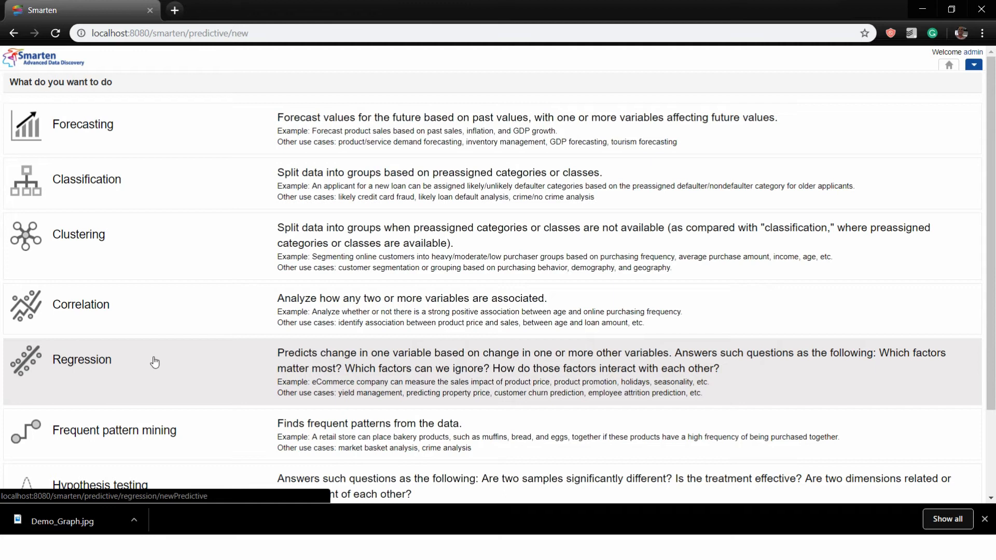
pyautogui.click(155, 362)
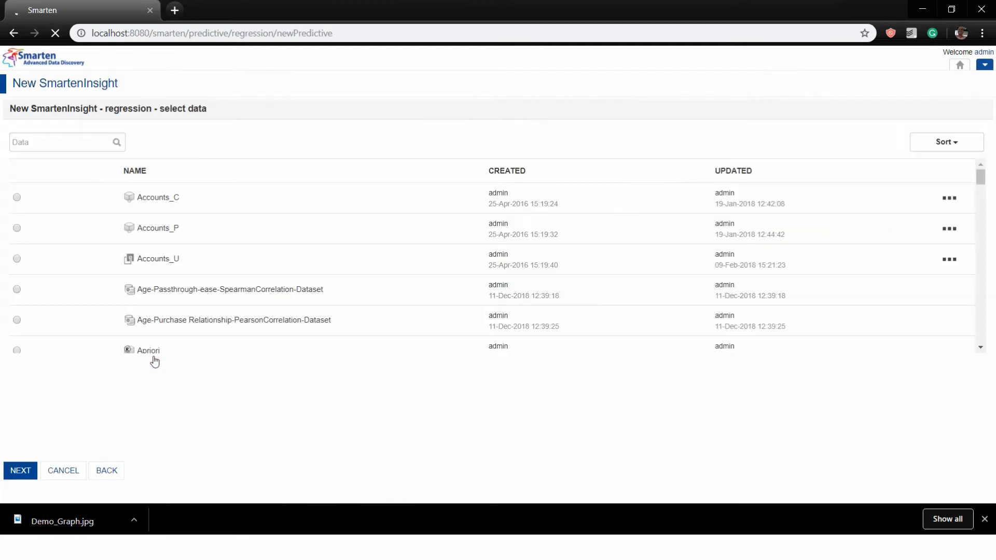
pyautogui.click(47, 138)
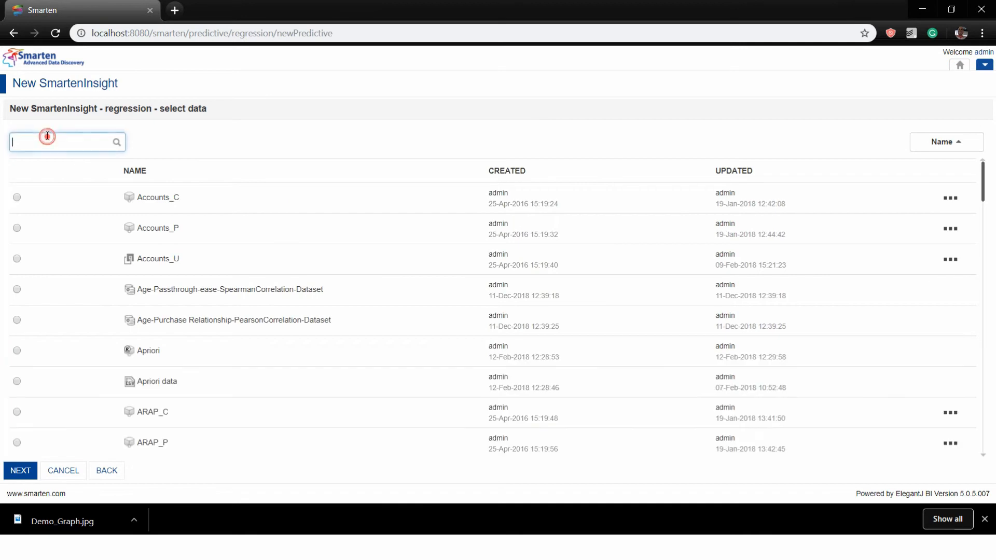
pyautogui.write('demo')
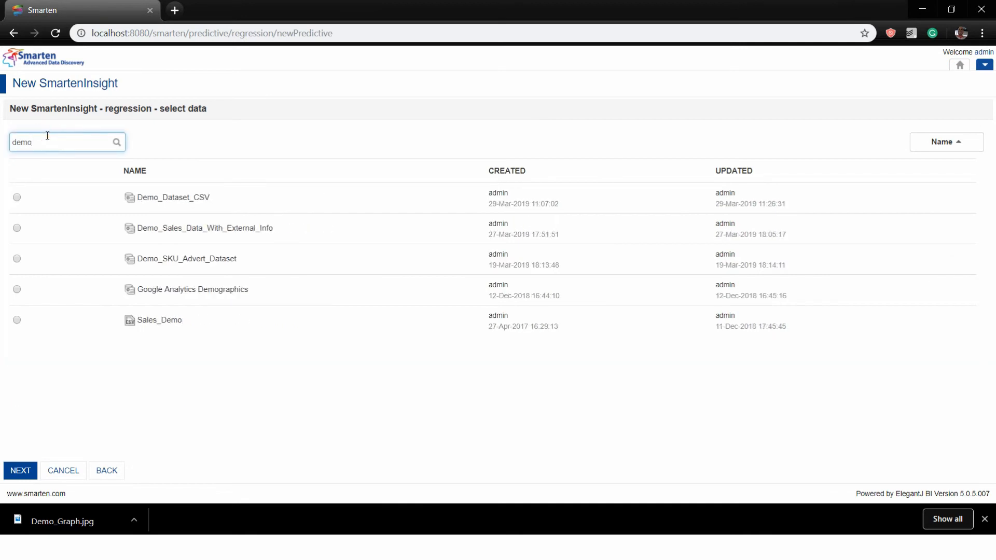
pyautogui.click(17, 197)
pyautogui.click(22, 471)
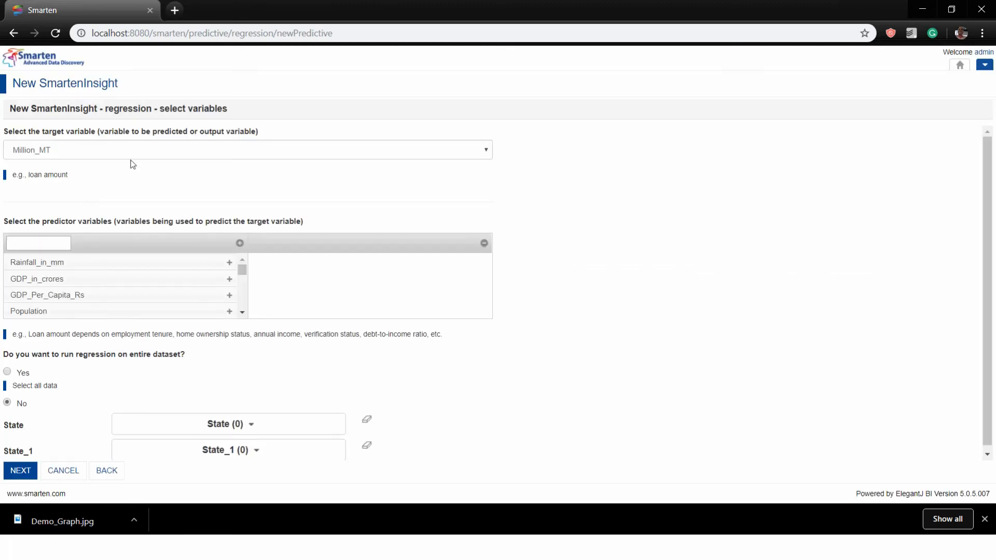
# Make Sales_Rs_Cr the target and add GDP_Per_Capita_Rs and WSS_Gap as predictors
pyautogui.click(116, 151)
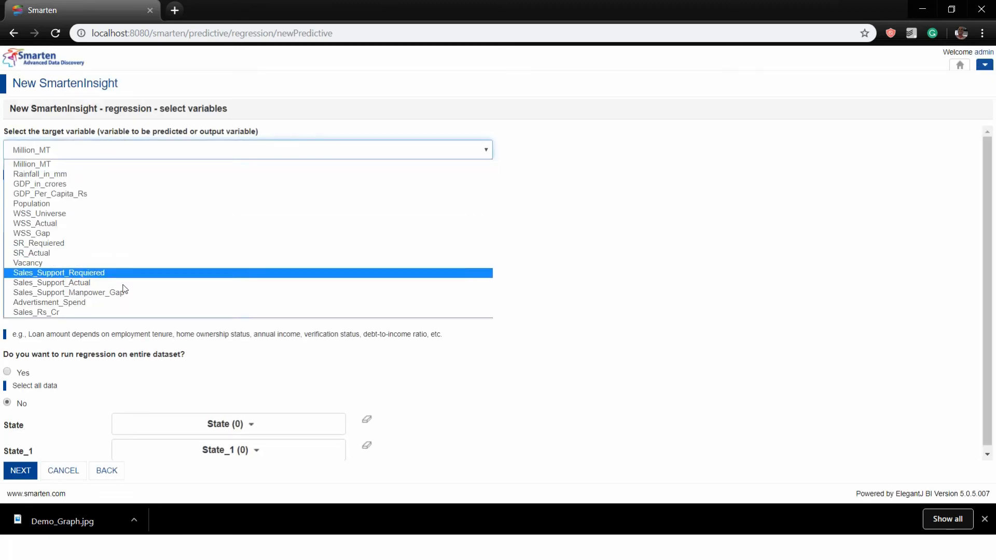
pyautogui.click(123, 312)
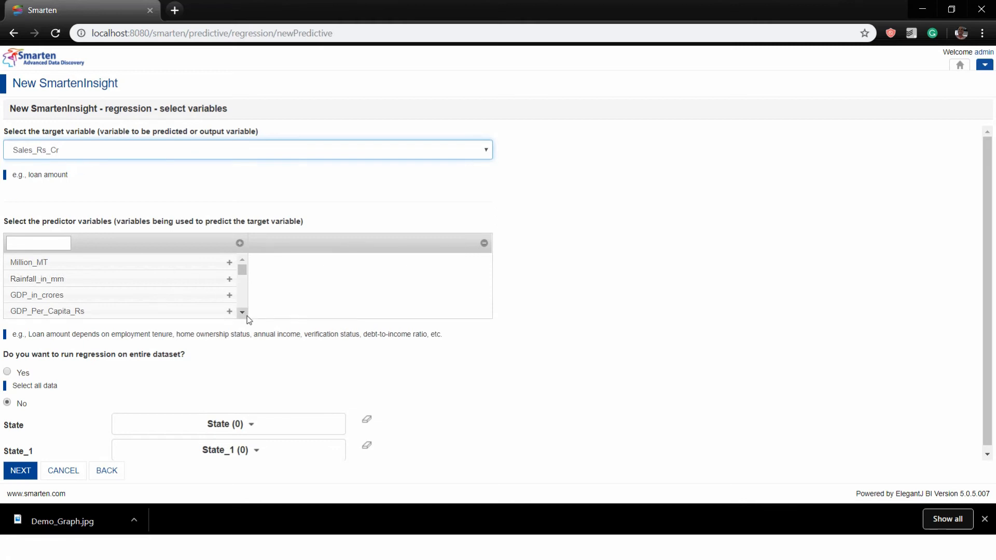
pyautogui.click(229, 311)
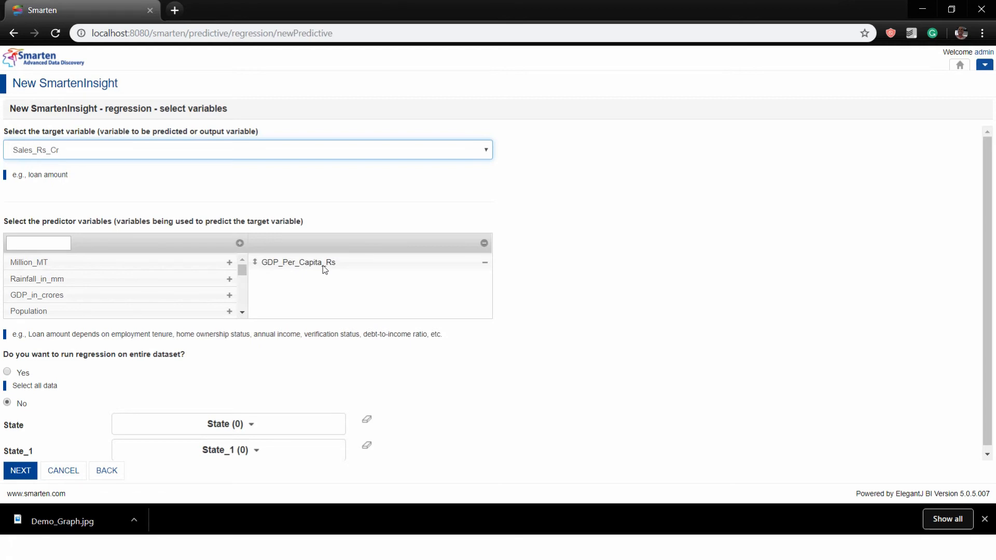
pyautogui.click(242, 311)
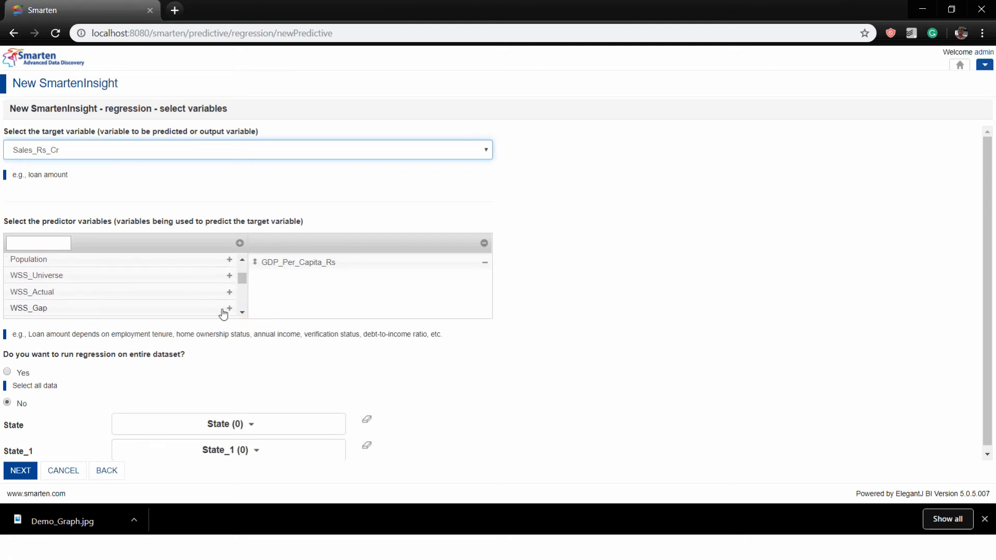
pyautogui.click(229, 308)
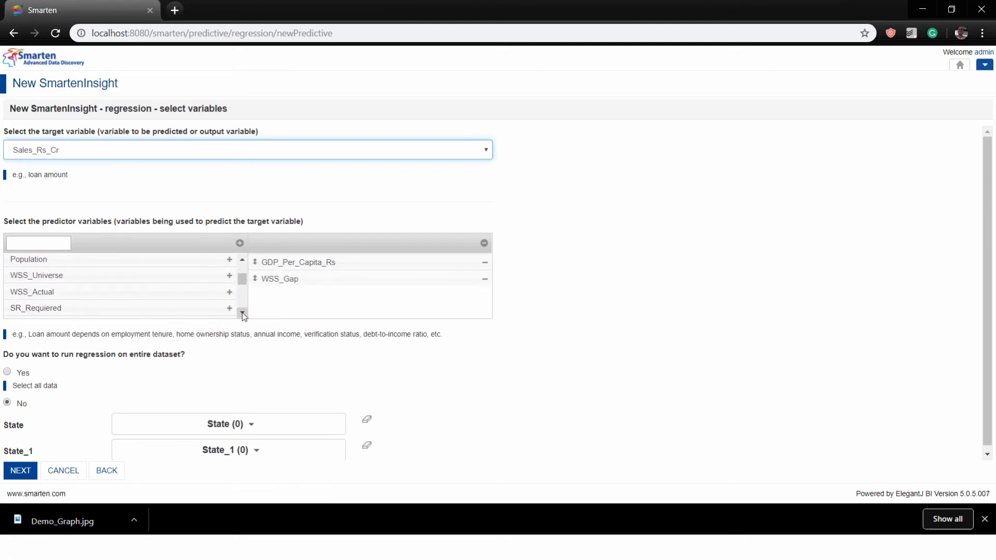
pyautogui.click(242, 314)
pyautogui.click(241, 312)
# Add Vacancy and Advertisment_Spend as predictors and run on the entire dataset
pyautogui.click(229, 289)
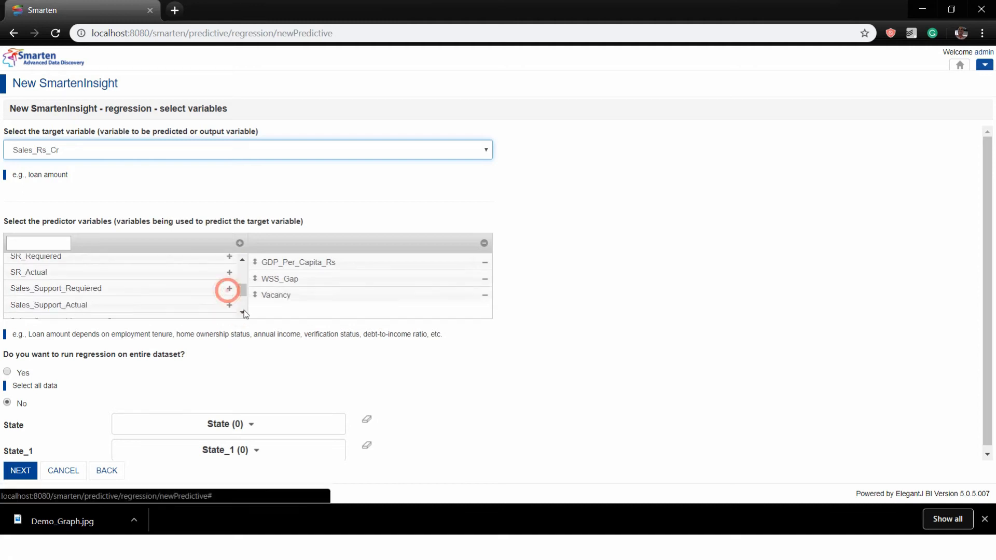
pyautogui.click(242, 312)
pyautogui.click(242, 312)
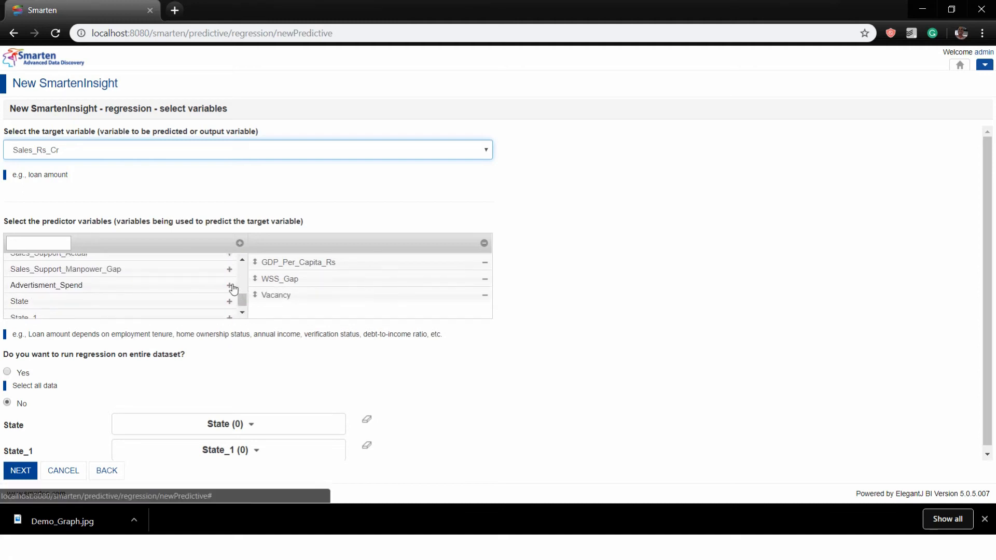
pyautogui.click(229, 285)
pyautogui.scroll(5, 94, 286)
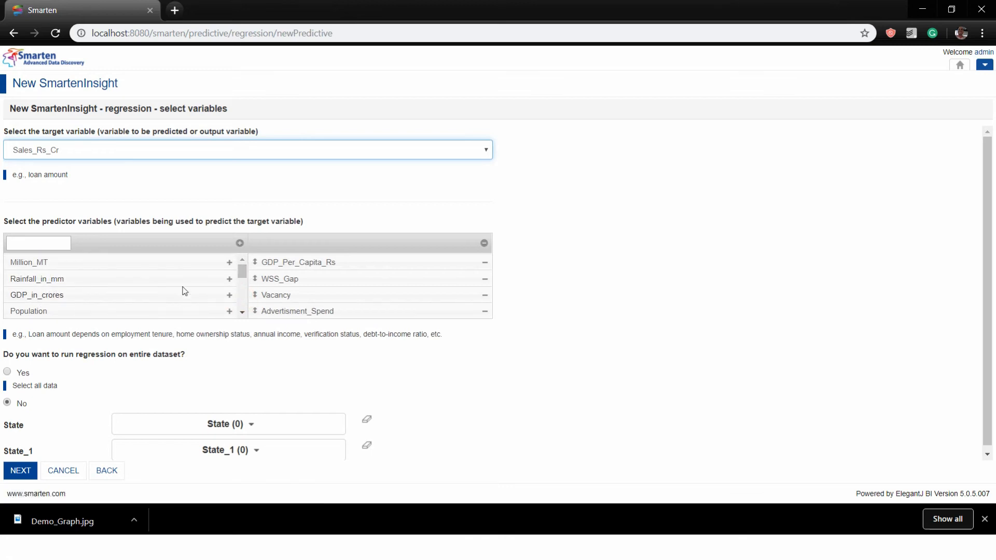
pyautogui.click(8, 372)
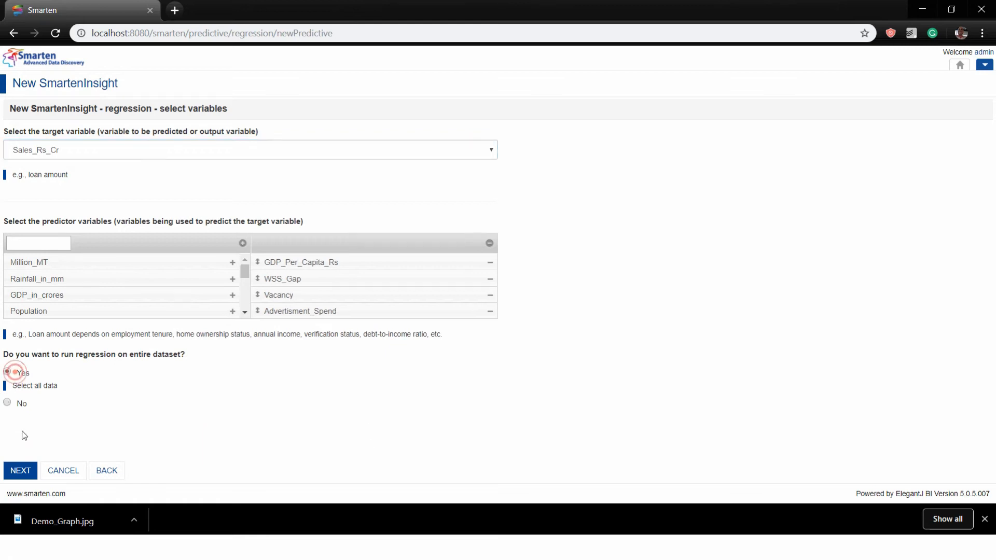
pyautogui.click(23, 472)
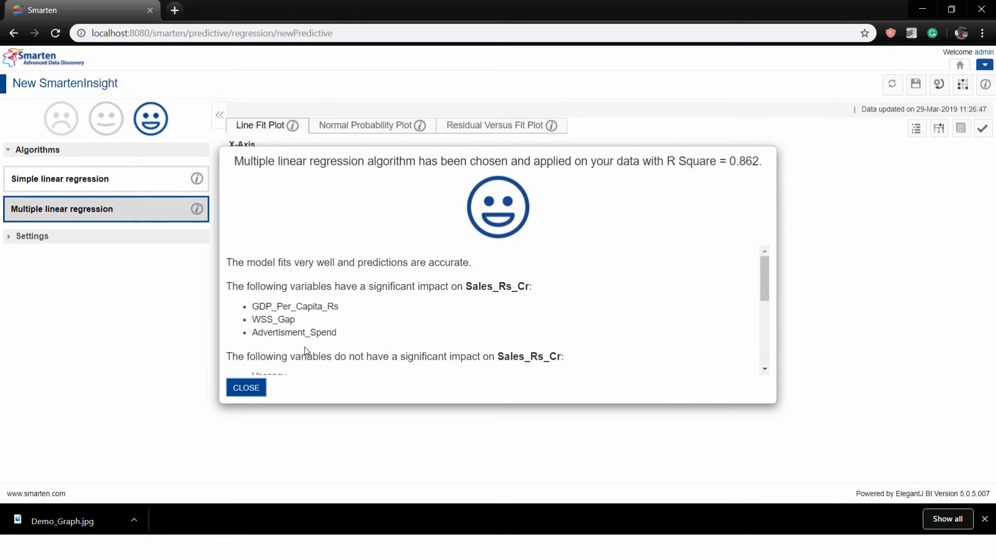
# Review the regression summary, highlighting R Square 0.862 and the model fit explanation, then close it
pyautogui.click(664, 157)
pyautogui.moveTo(663, 157); pyautogui.dragTo(691, 157)
pyautogui.moveTo(444, 161); pyautogui.dragTo(585, 162)
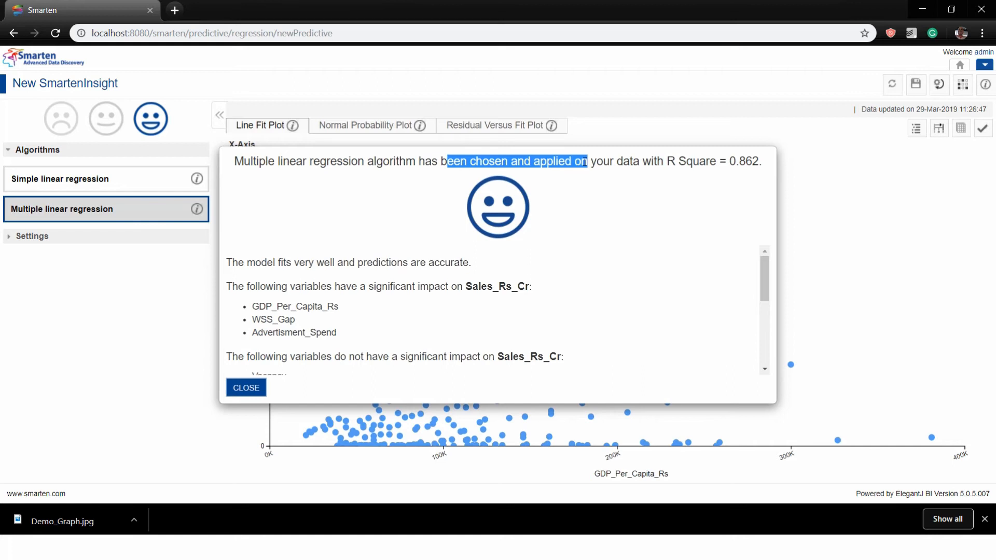
pyautogui.moveTo(664, 162); pyautogui.dragTo(763, 161)
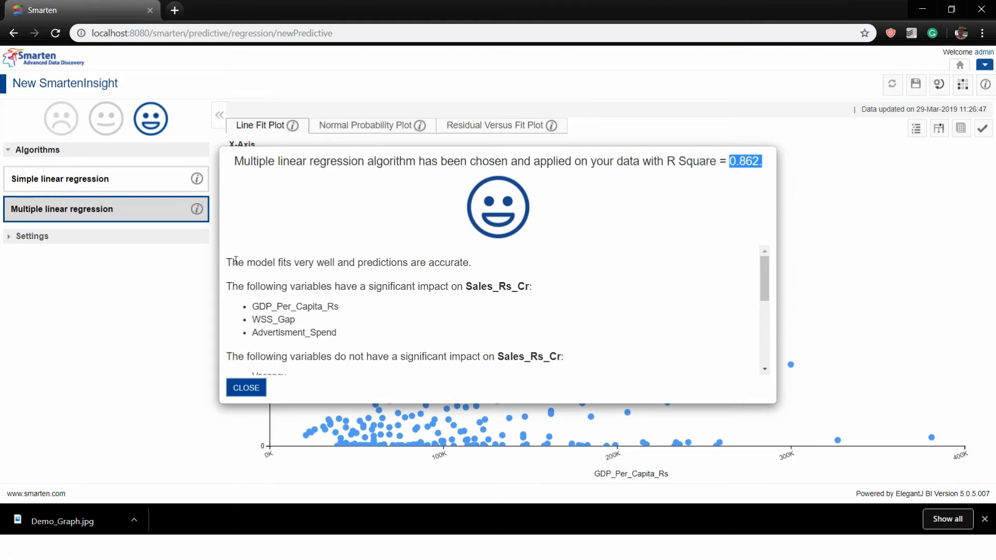
pyautogui.moveTo(233, 261); pyautogui.dragTo(343, 363)
pyautogui.scroll(5, 412, 322)
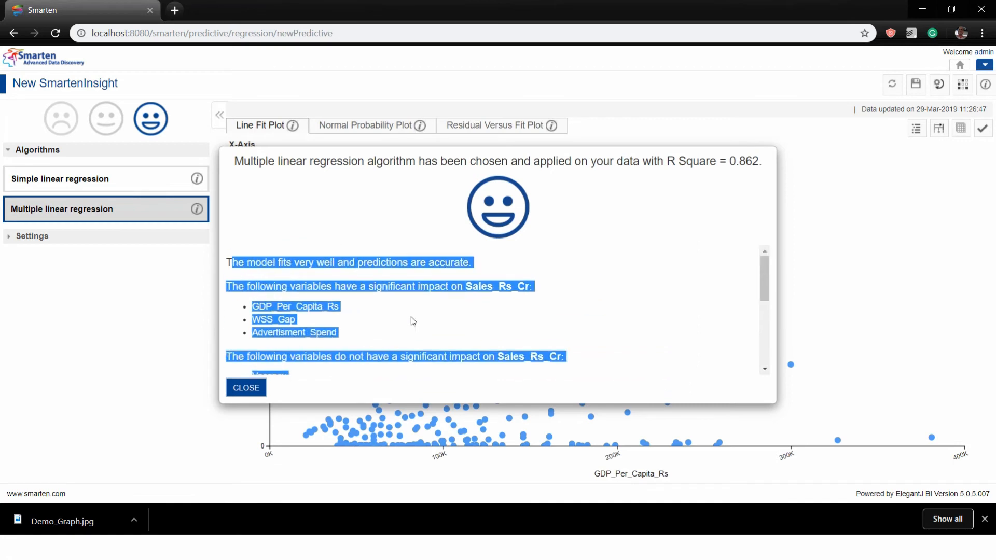
pyautogui.click(339, 309)
pyautogui.scroll(-5, 407, 305)
pyautogui.scroll(5, 408, 303)
pyautogui.click(239, 388)
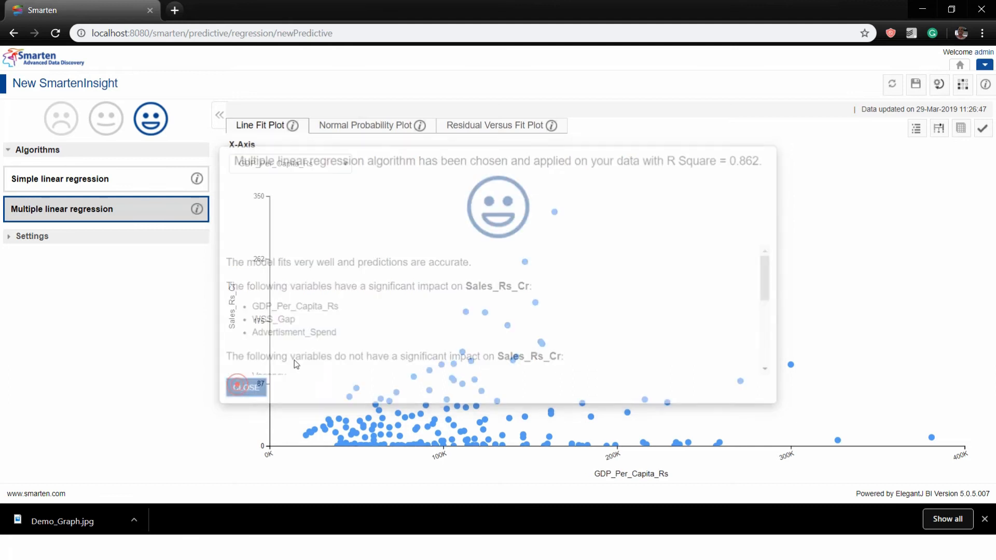
# Read the model interpretation, highlighting the significant variables and the 7.346 coefficient
pyautogui.click(914, 129)
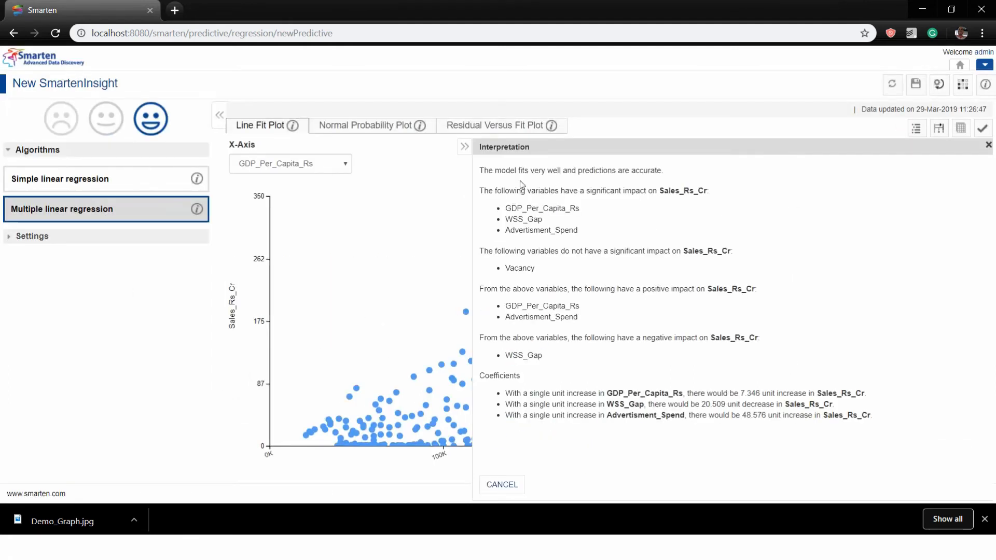
pyautogui.moveTo(495, 190); pyautogui.dragTo(715, 192)
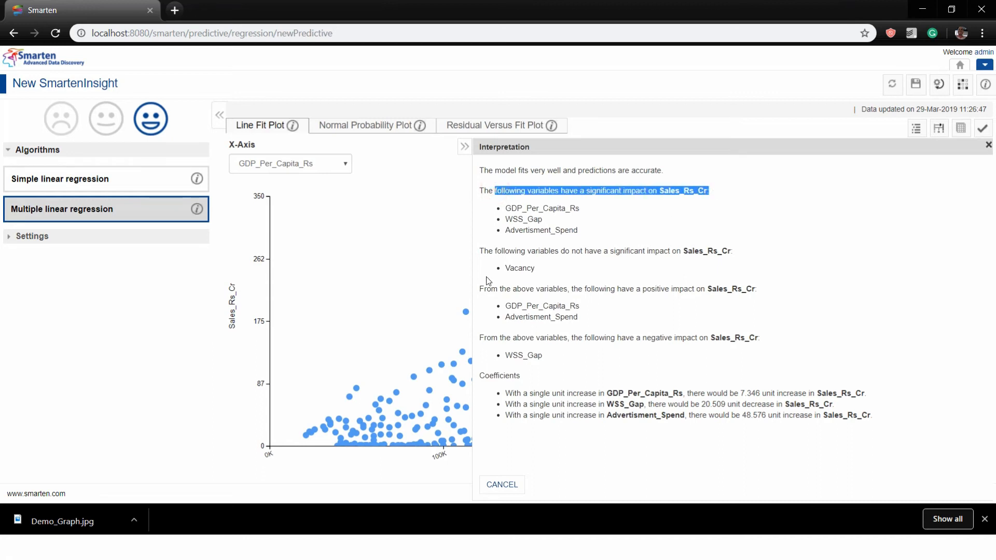
pyautogui.click(515, 263)
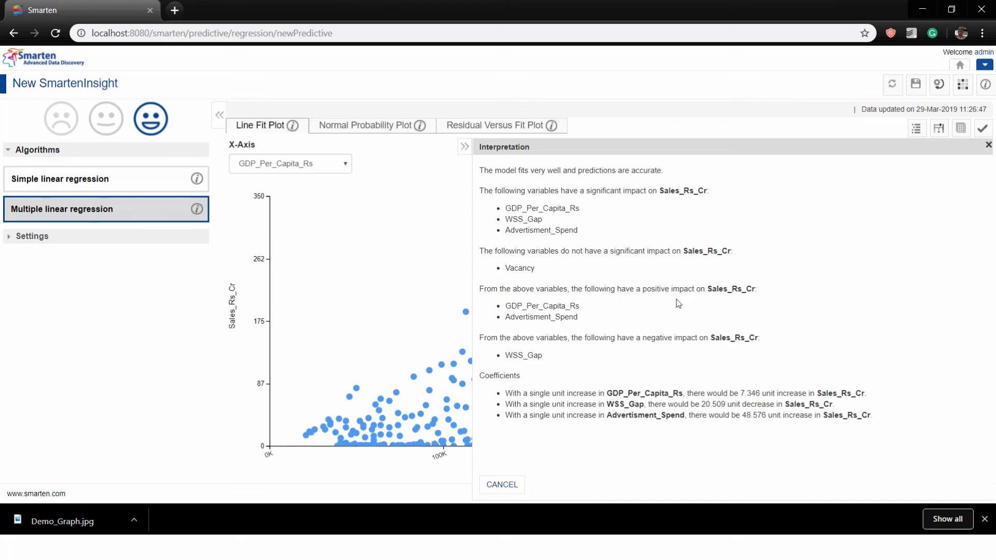
pyautogui.moveTo(636, 338); pyautogui.dragTo(788, 338)
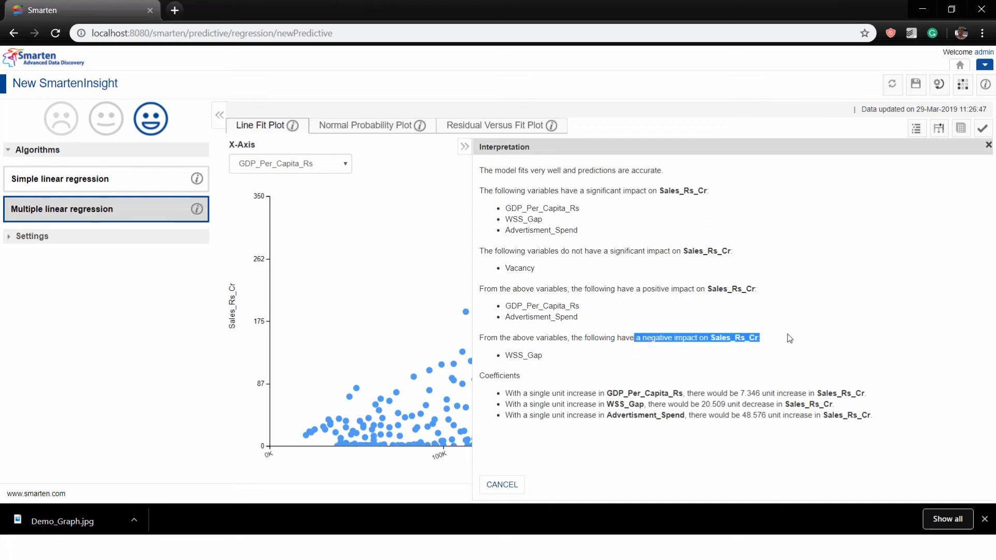
pyautogui.moveTo(535, 382); pyautogui.dragTo(678, 390)
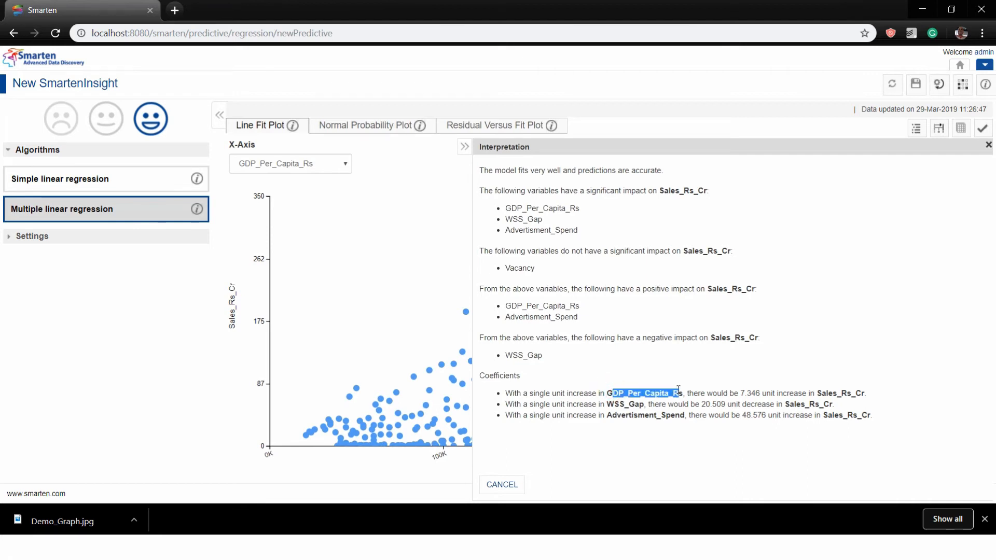
pyautogui.moveTo(740, 392); pyautogui.dragTo(881, 395)
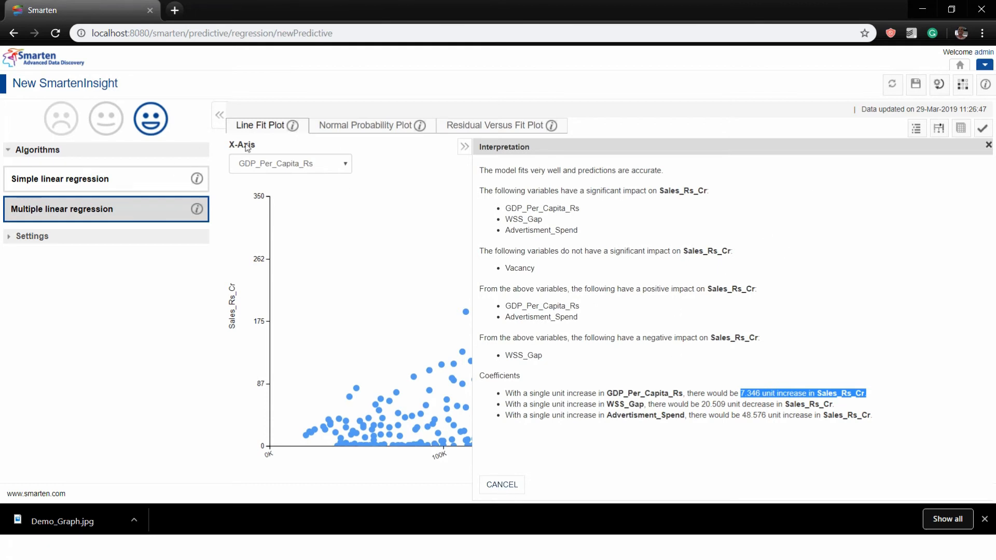
# Close the interpretation, reopen it briefly, and close it again to show the full plot
pyautogui.click(502, 485)
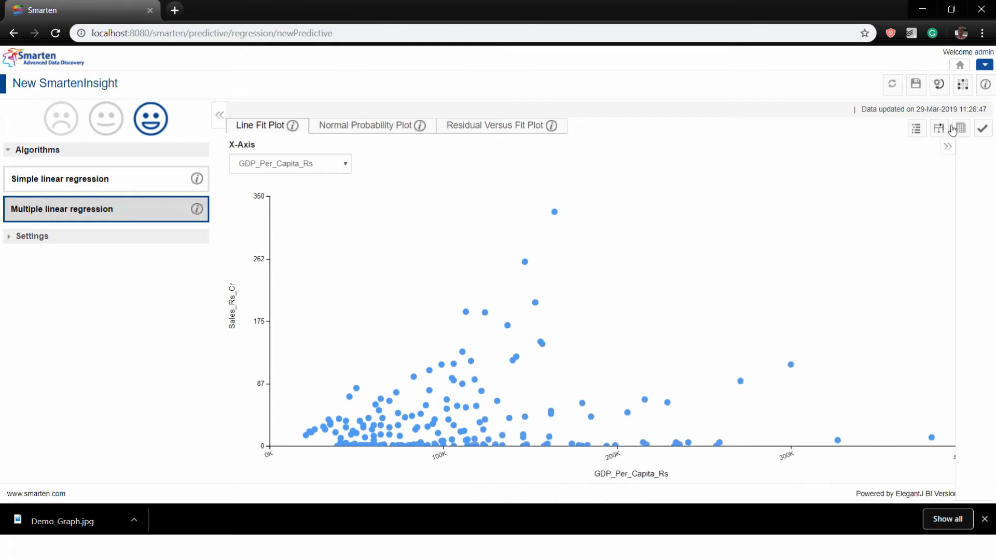
pyautogui.click(910, 131)
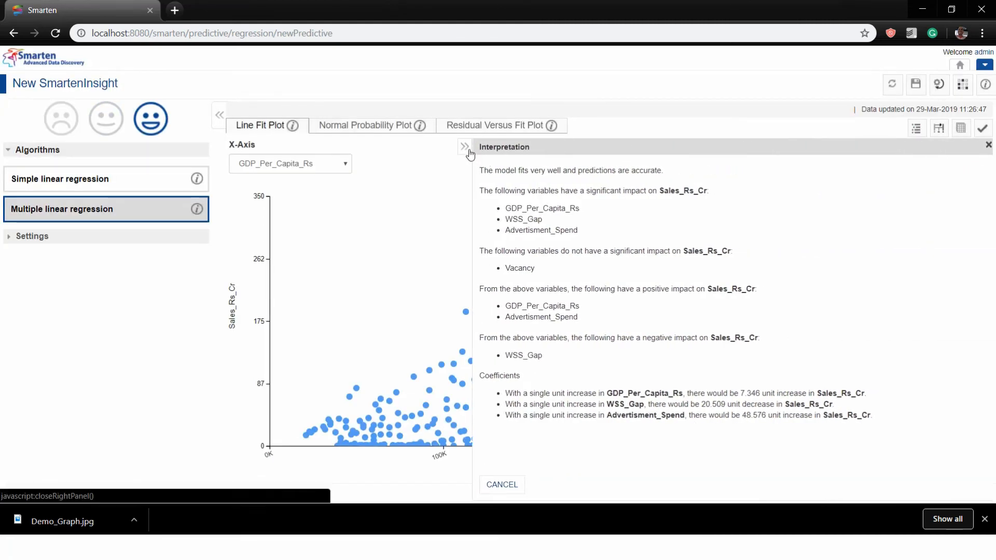
pyautogui.click(988, 145)
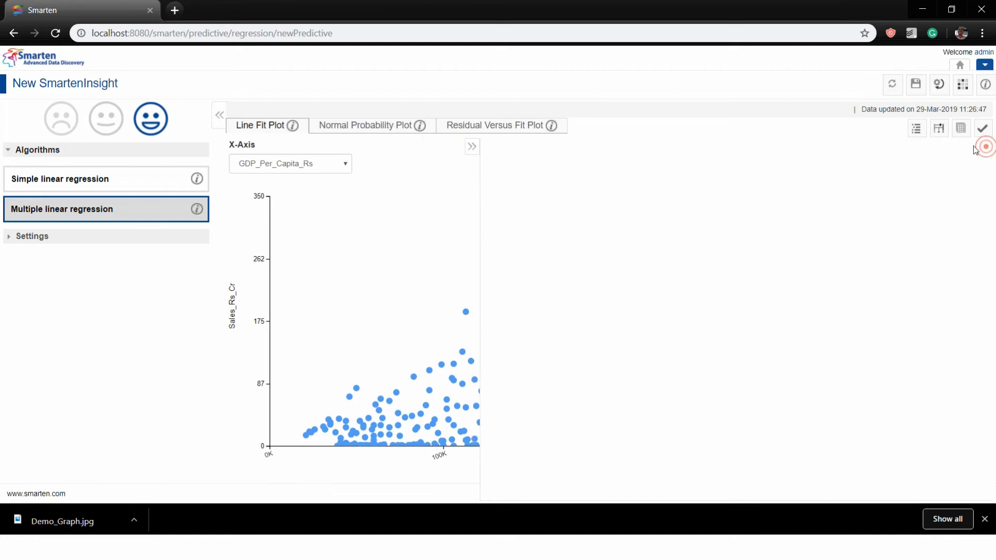
pyautogui.click(938, 128)
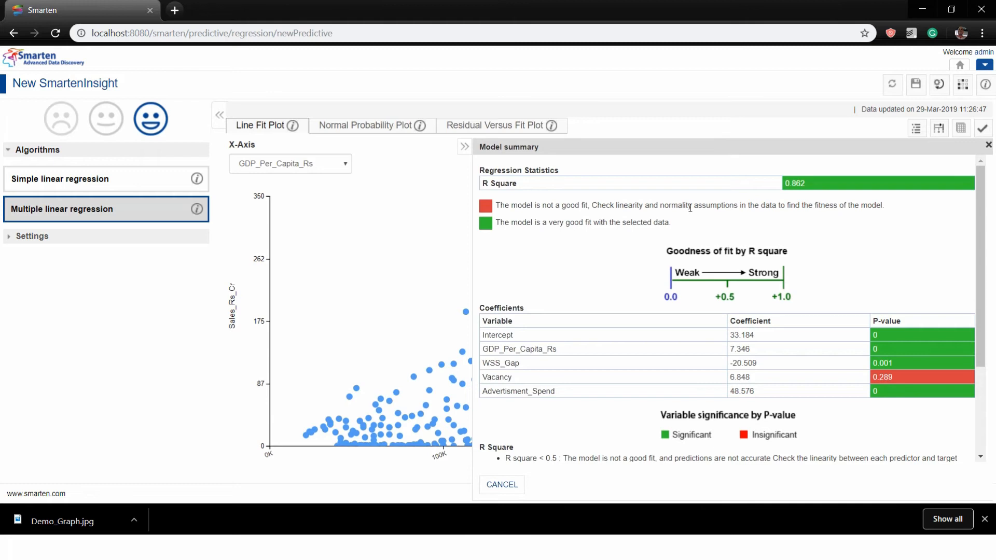
pyautogui.click(988, 145)
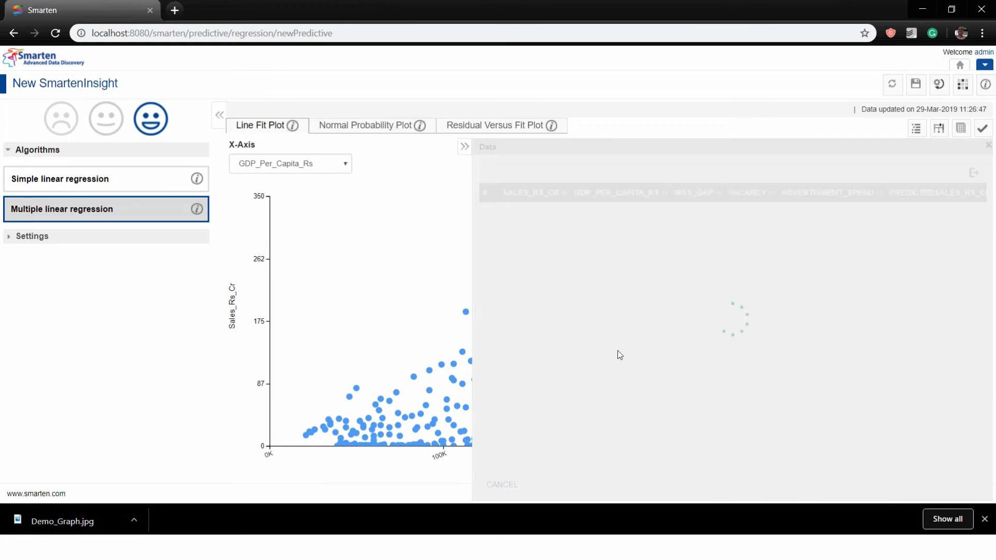
pyautogui.scroll(-15, 925, 332)
pyautogui.scroll(15, 922, 257)
pyautogui.click(972, 173)
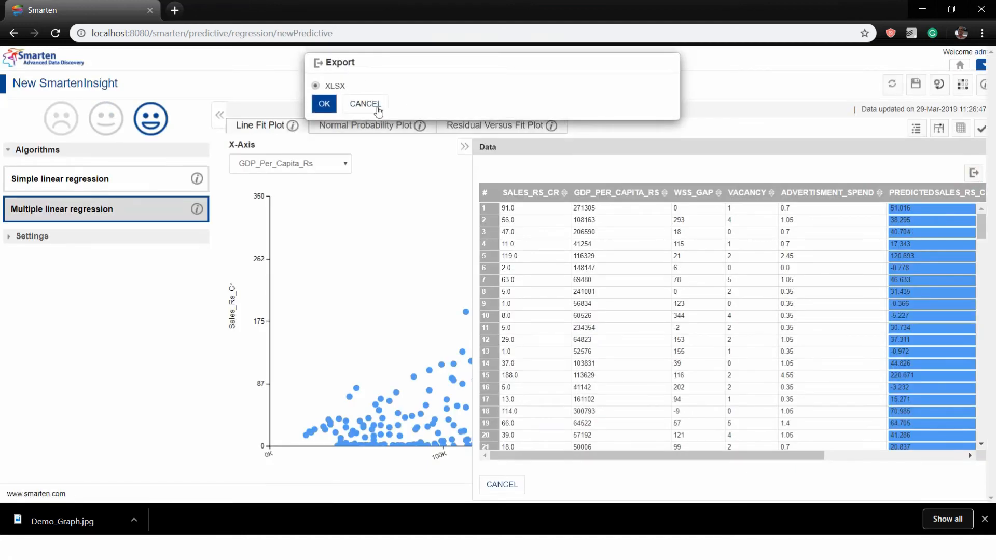
pyautogui.click(366, 104)
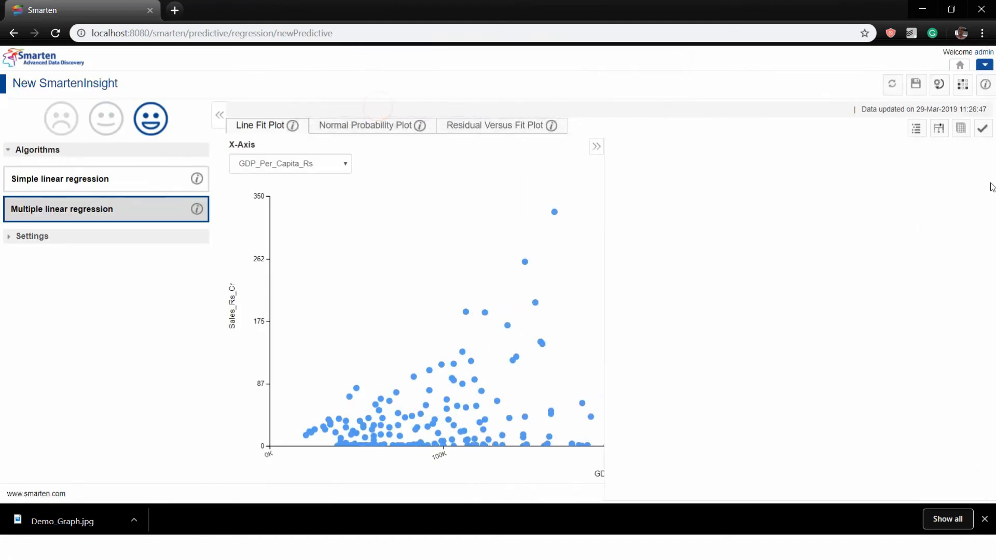
pyautogui.click(11, 240)
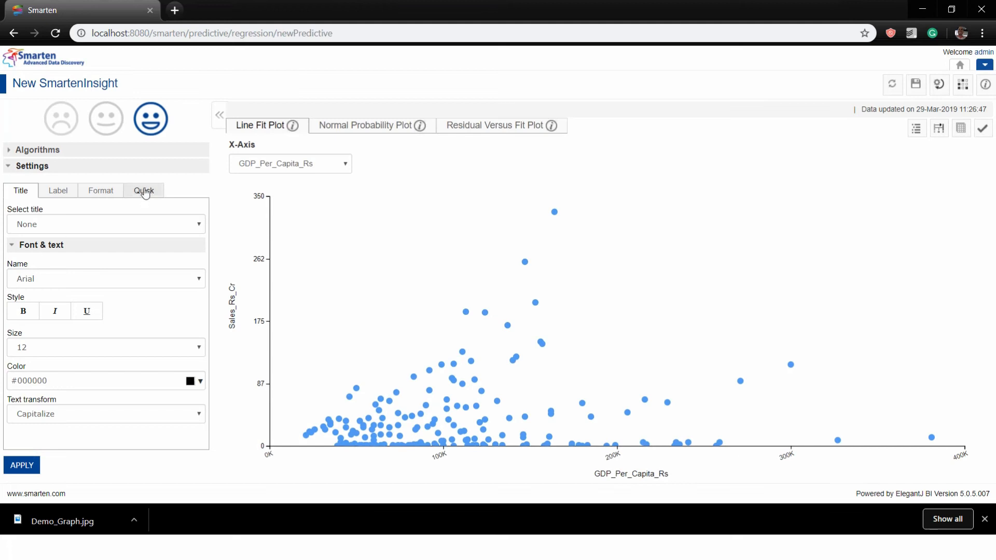
# Turn off Enable sampling in the Quick chart settings and confirm plotting all points
pyautogui.click(144, 191)
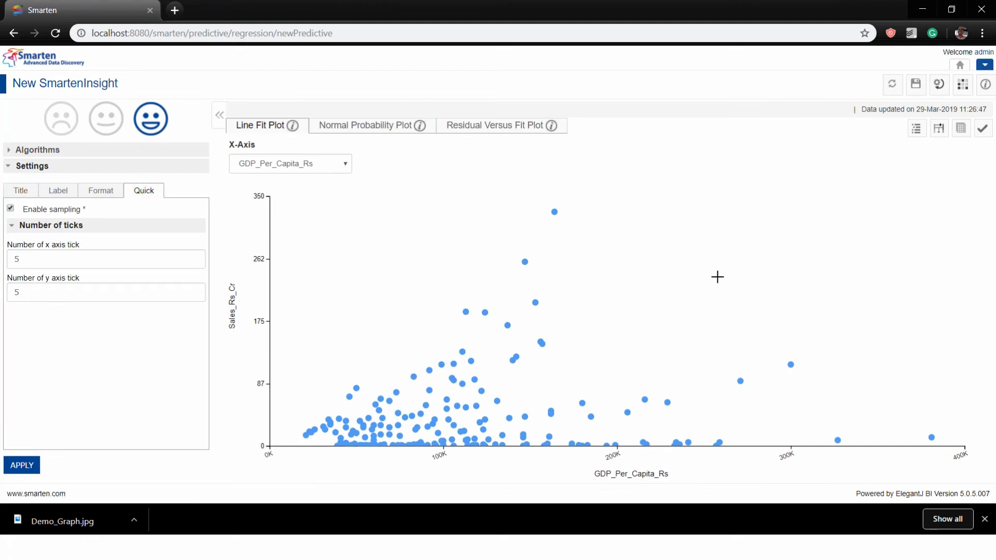
pyautogui.click(11, 208)
pyautogui.click(32, 465)
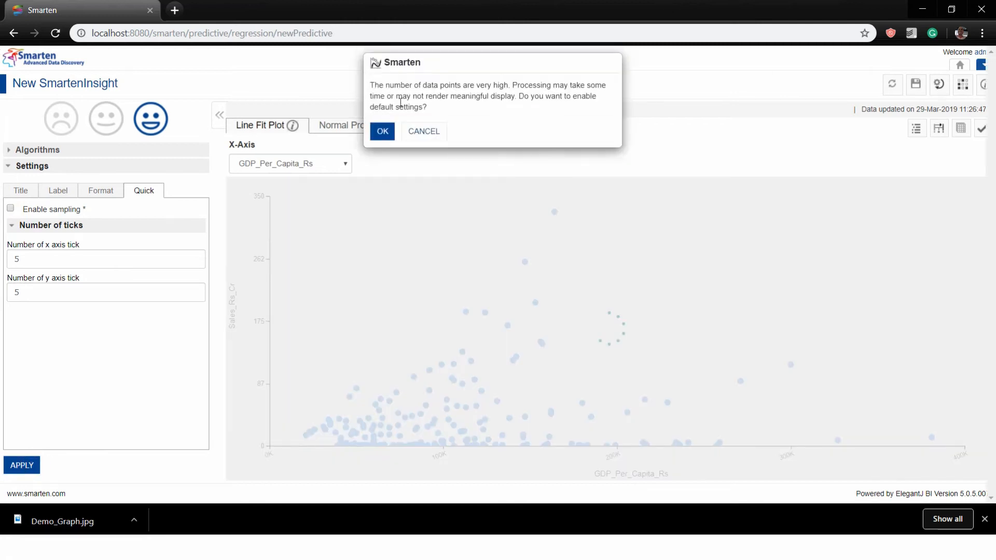
pyautogui.click(383, 133)
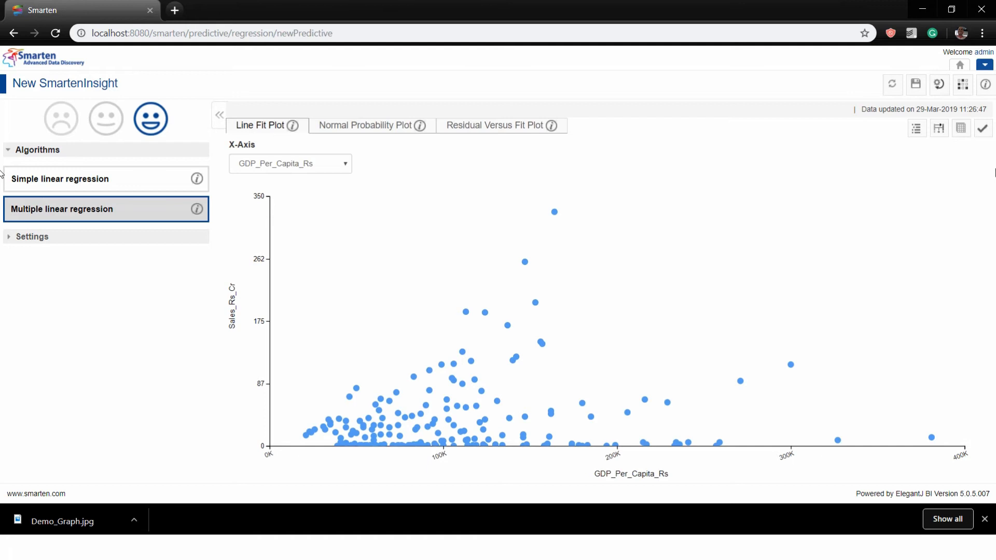
# Apply the model with GDP_Per_Capita_Rs 200000, WSS_Gap 500, Vacancy 5 and Advertisment_Spend 4
pyautogui.click(981, 129)
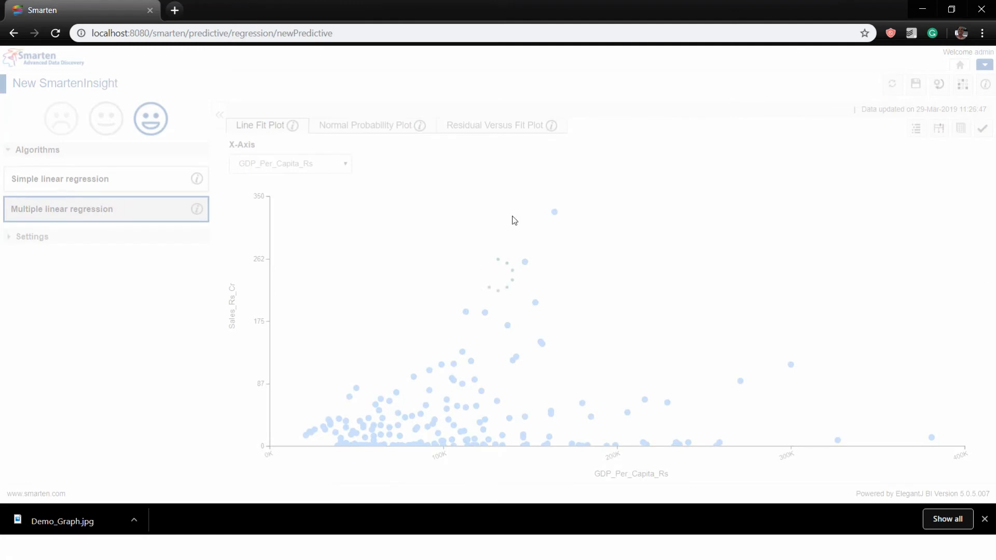
pyautogui.click(527, 189)
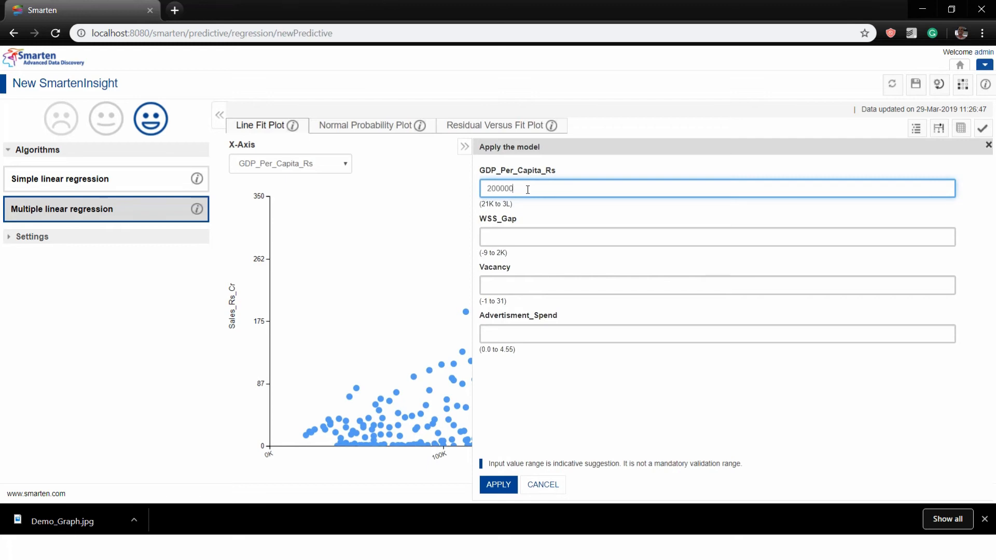
pyautogui.write('200000')
pyautogui.click(526, 233)
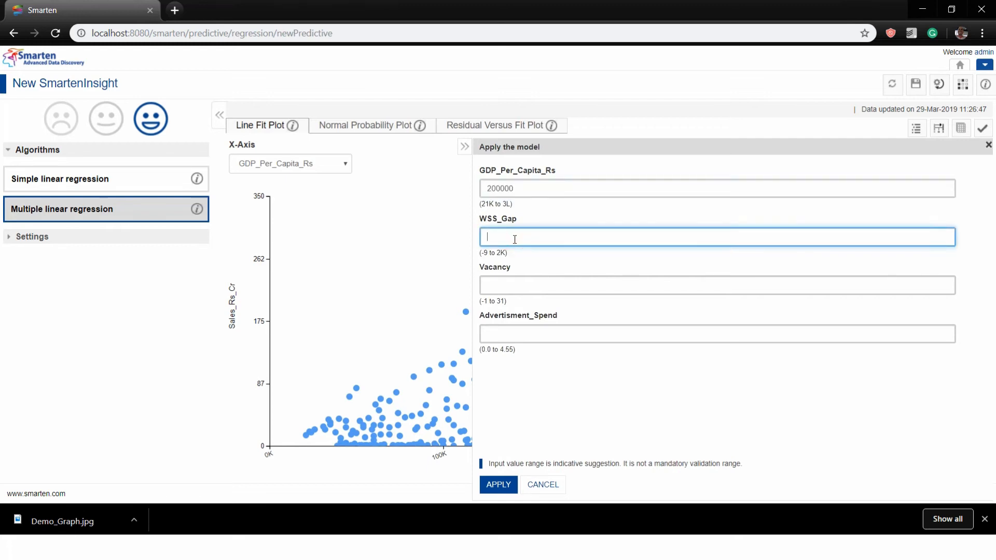
pyautogui.click(512, 283)
pyautogui.click(521, 327)
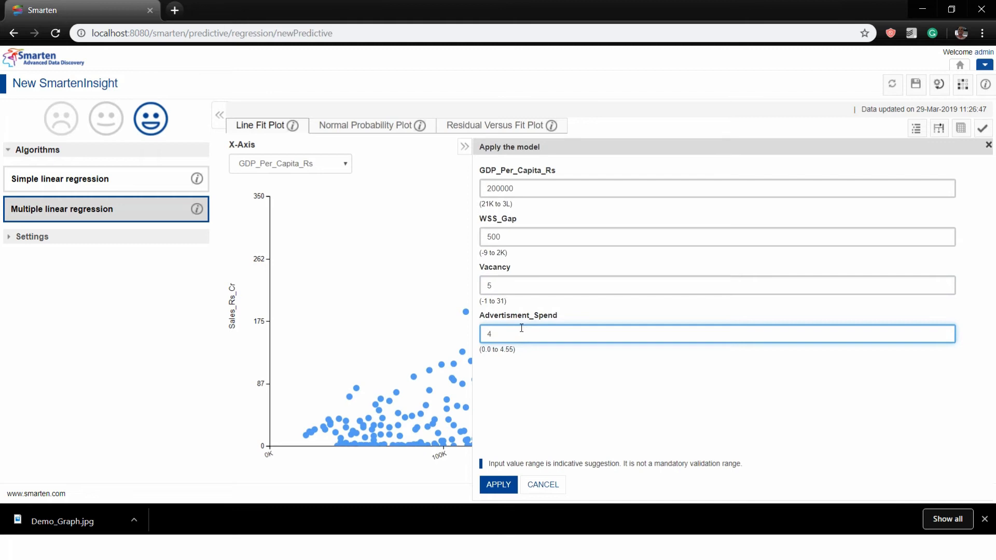
pyautogui.click(509, 483)
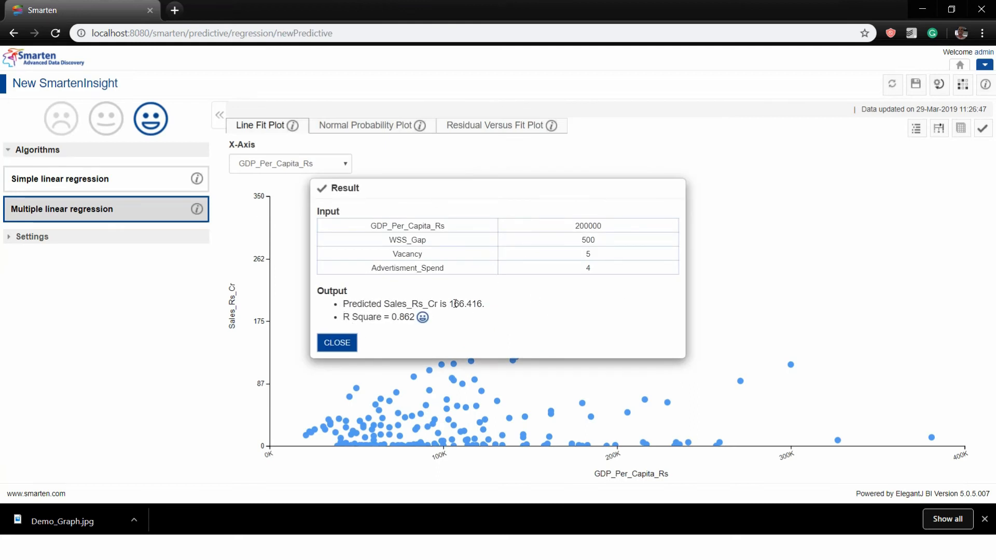
# Note the predicted Sales_Rs_Cr of 166.416 and close the Result dialog
pyautogui.moveTo(363, 305); pyautogui.dragTo(537, 305)
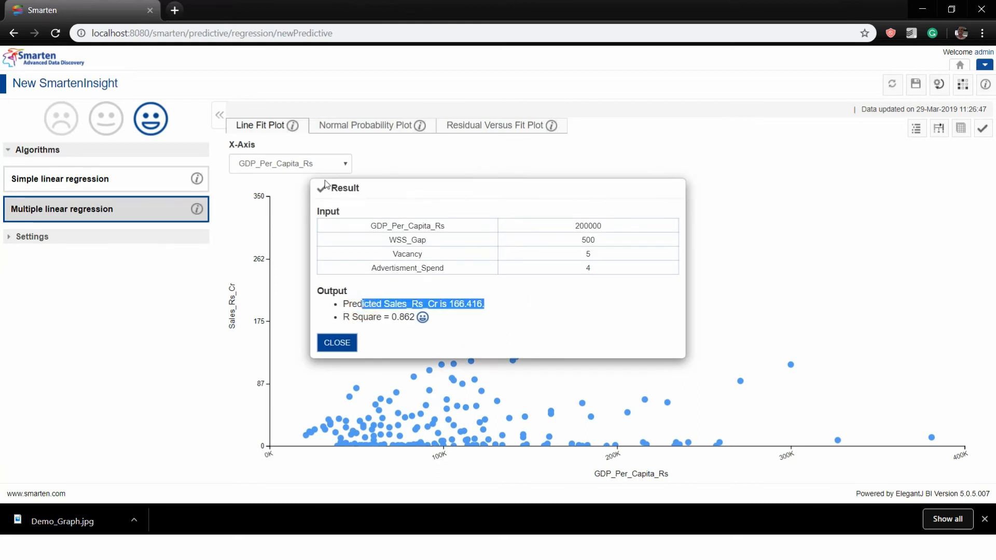
pyautogui.click(336, 343)
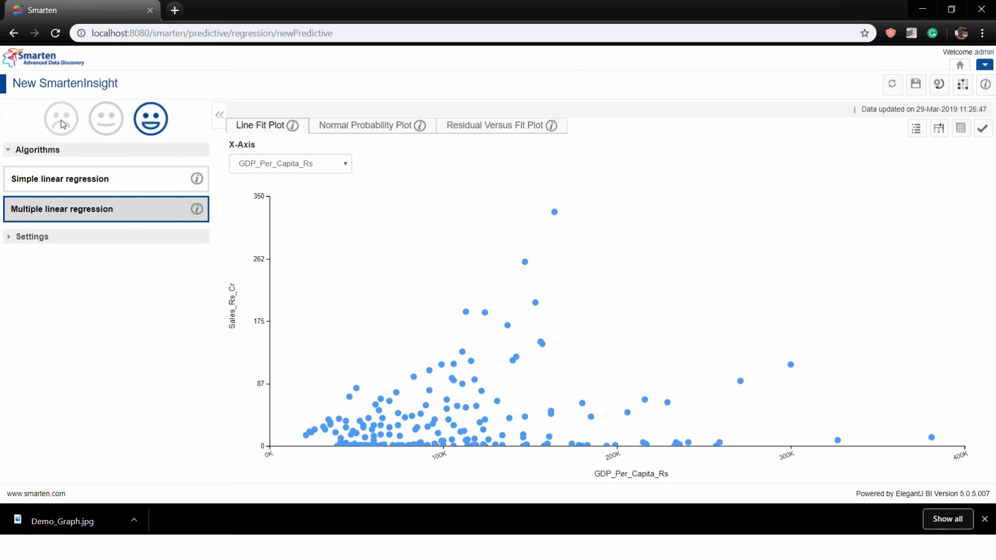
pyautogui.moveTo(150, 116)
# Create a Clustering SmartenInsight on Demo_SKU_Advert_Dataset and advance to variable selection
pyautogui.click(984, 64)
pyautogui.moveTo(924, 103)
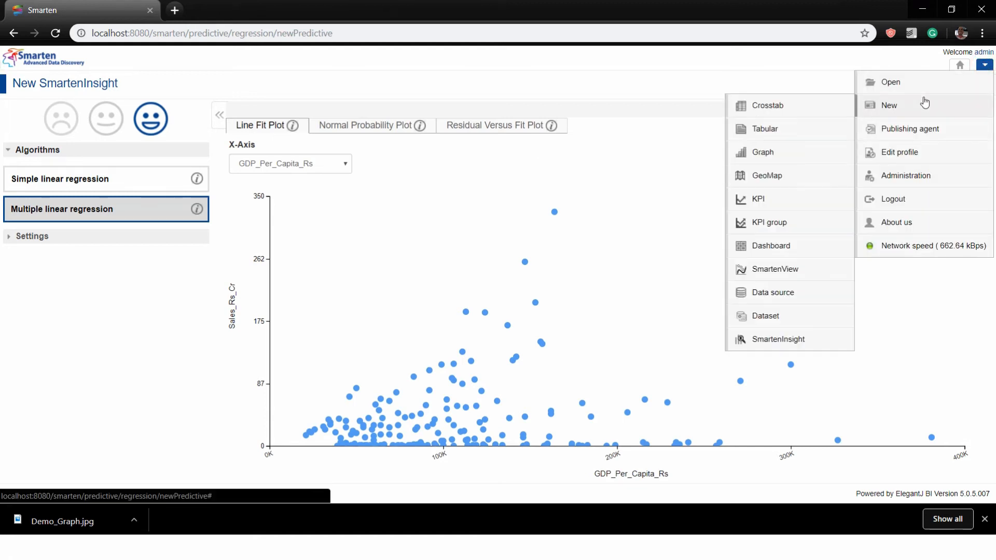
pyautogui.click(810, 337)
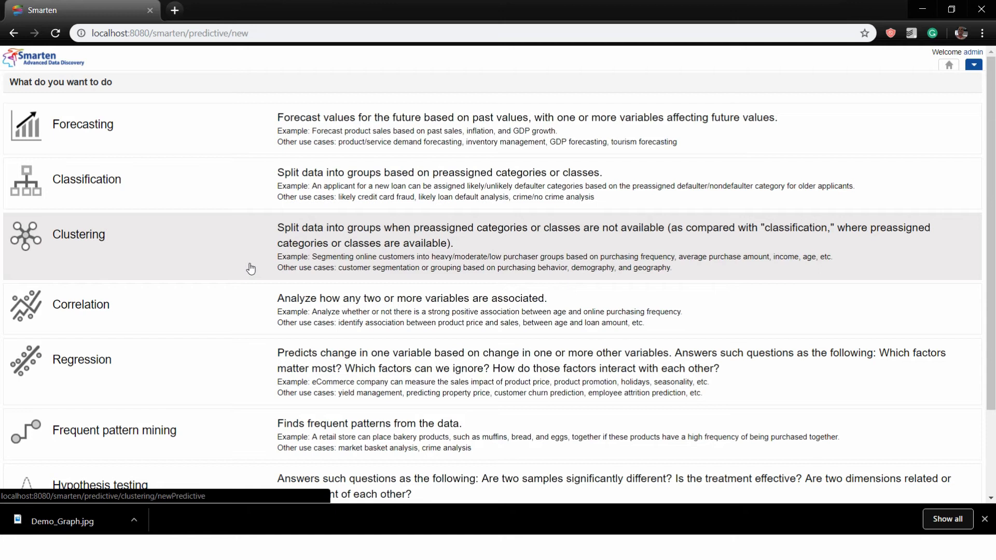
pyautogui.click(250, 268)
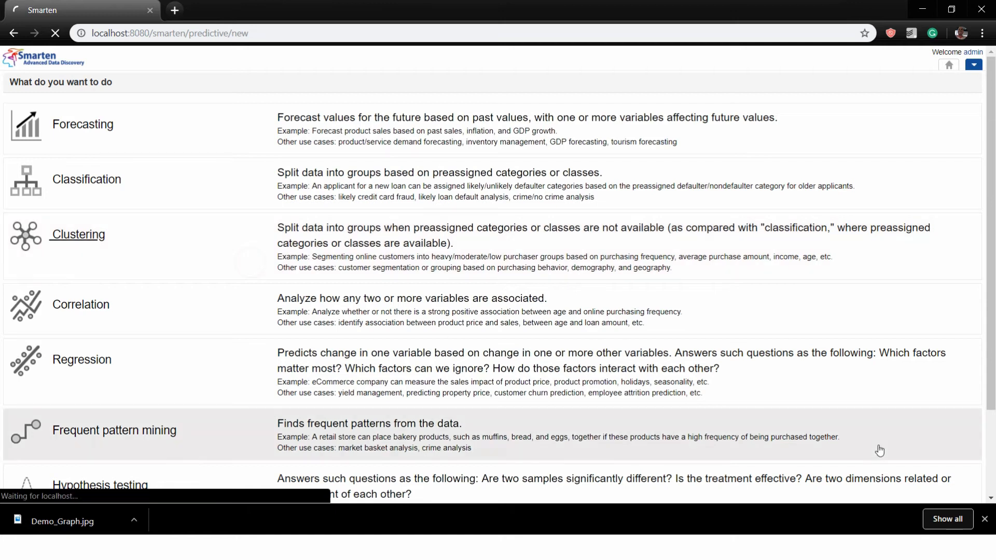
pyautogui.click(46, 143)
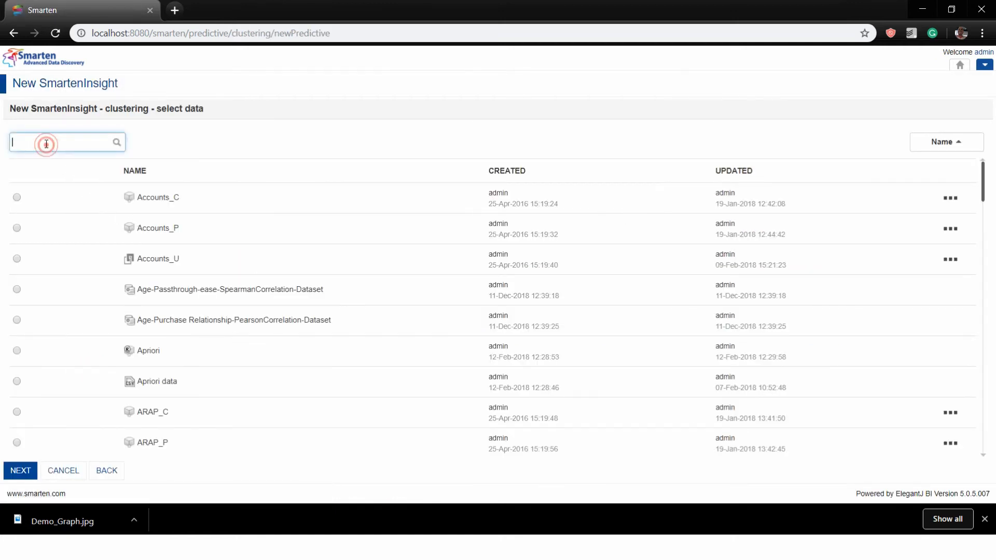
pyautogui.write('SKU')
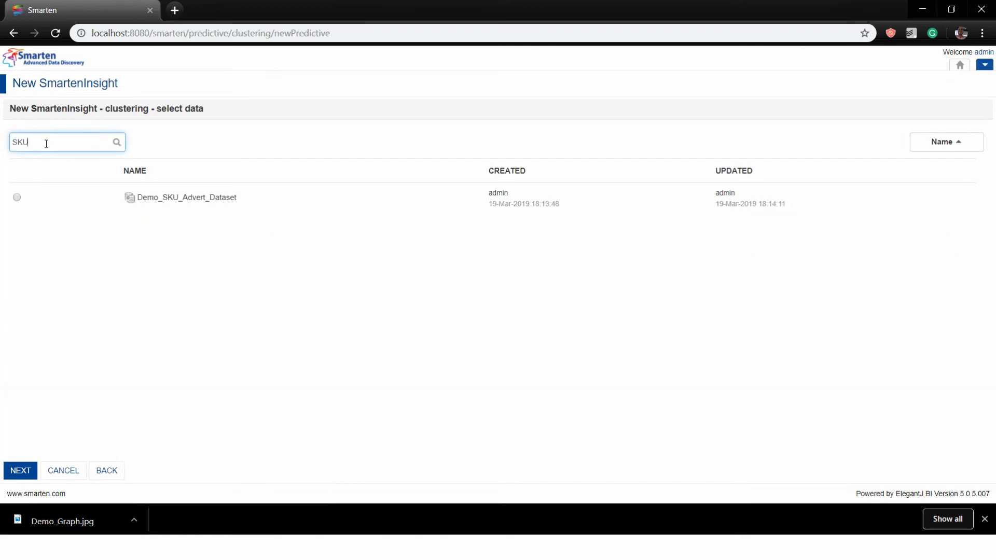
pyautogui.click(17, 197)
pyautogui.click(20, 468)
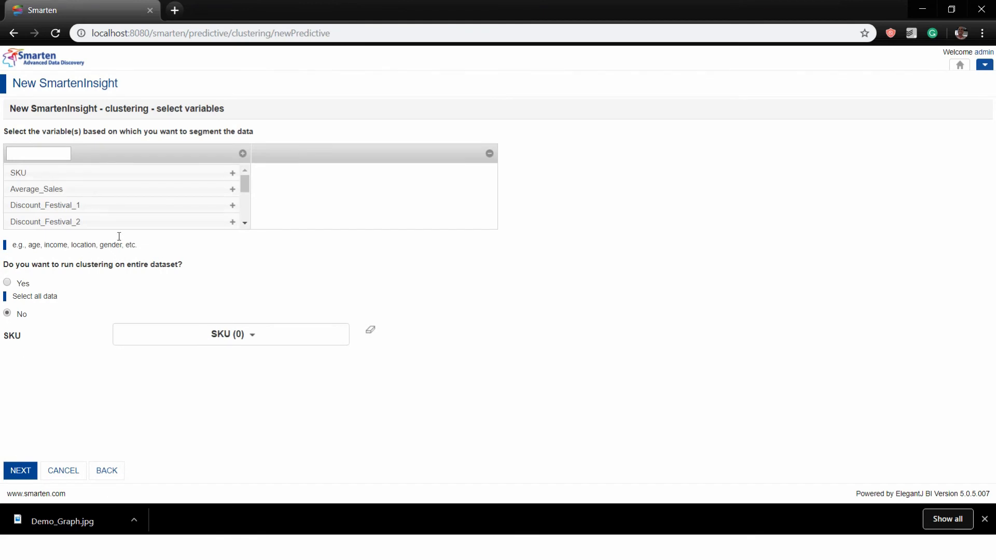
# Bring up the datasets list through Open > Data
pyautogui.click(988, 68)
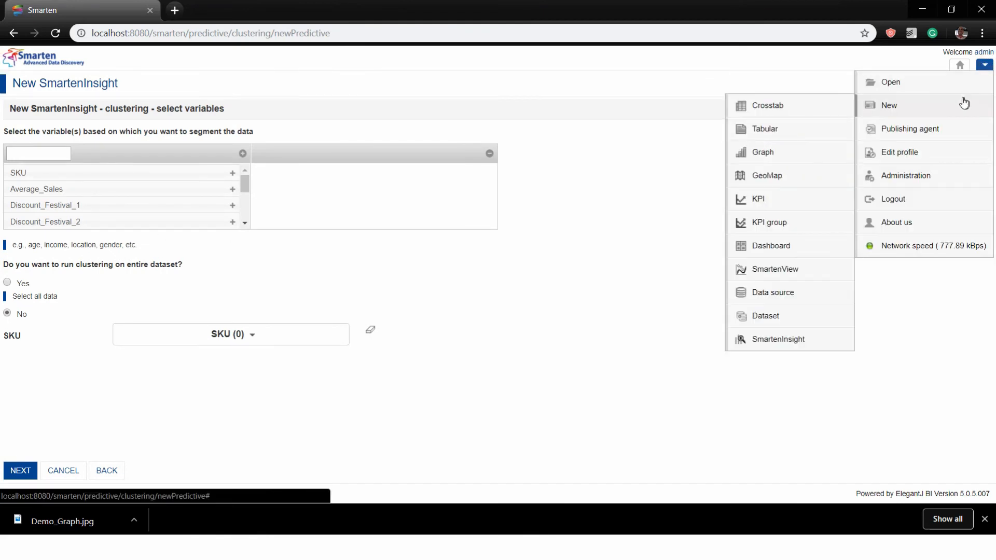
pyautogui.moveTo(889, 106)
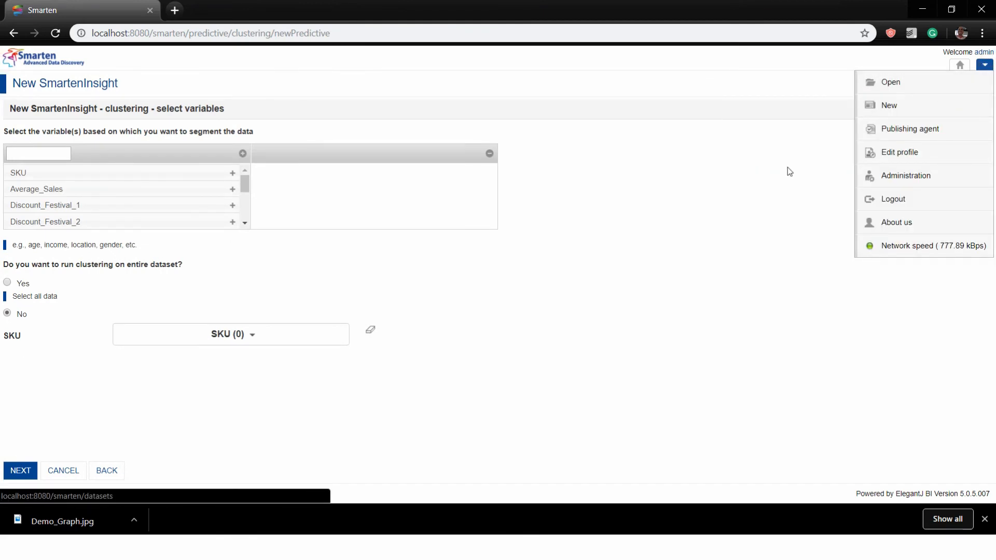
pyautogui.moveTo(869, 91)
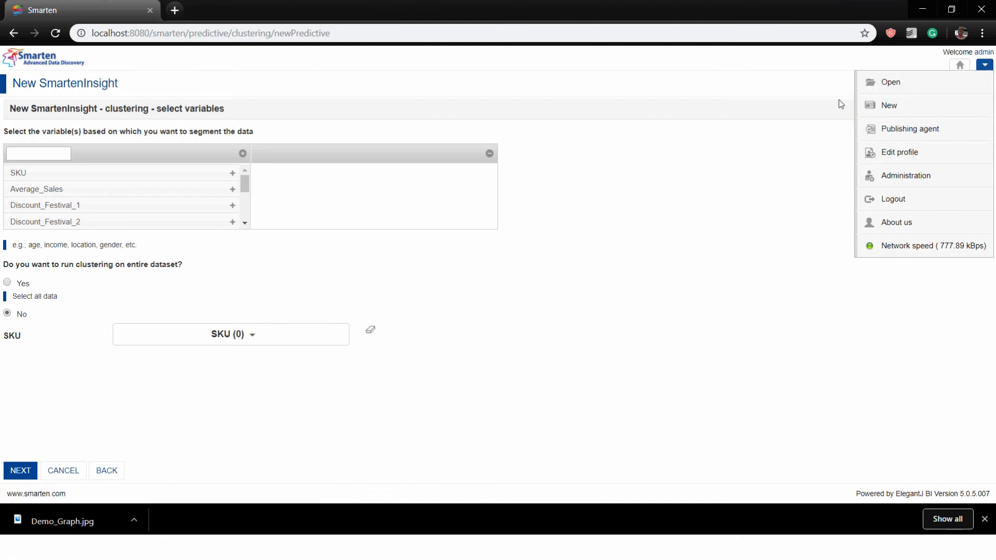
pyautogui.click(784, 153)
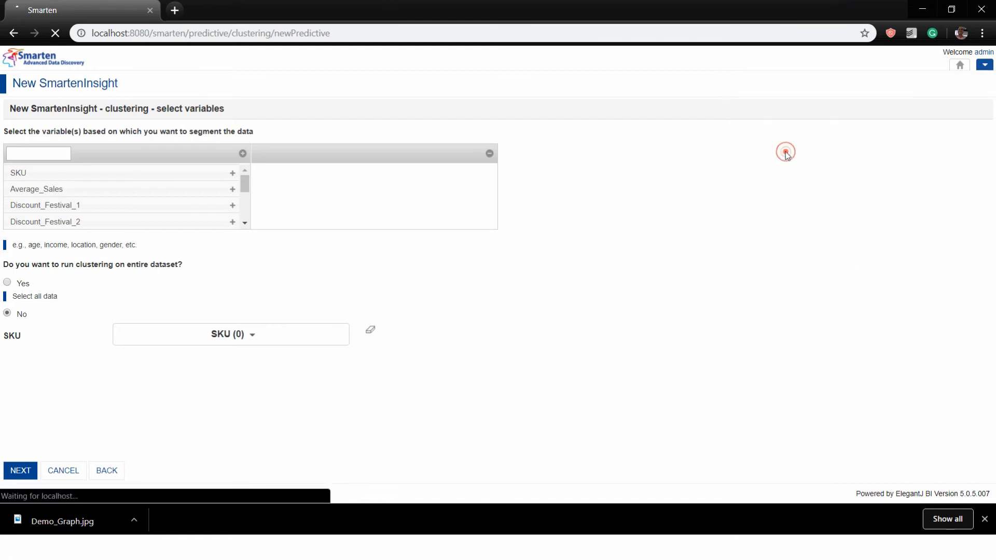
# Open Demo_SKU_Advert_Dataset and scroll across its sales, discount and advertisement columns
pyautogui.click(746, 115)
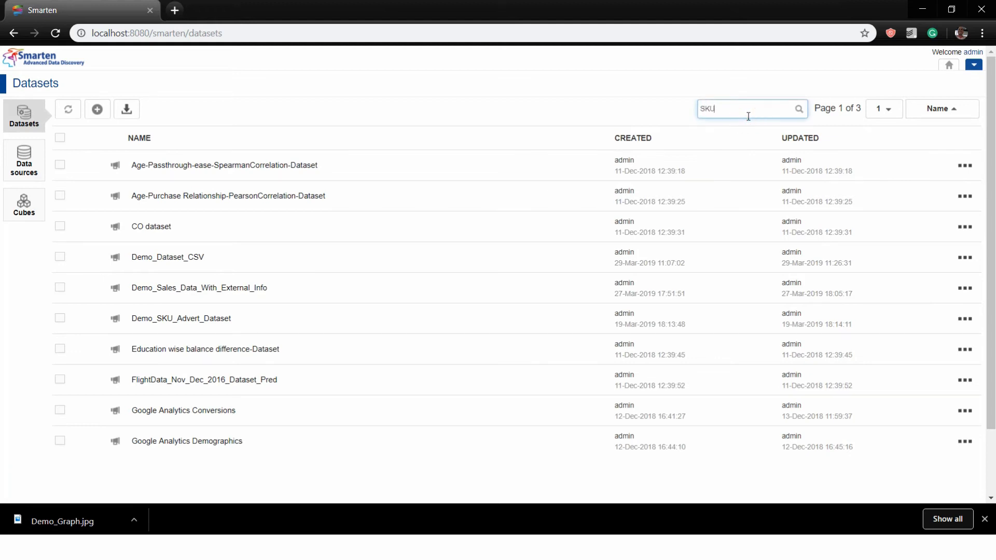
pyautogui.press('Return')
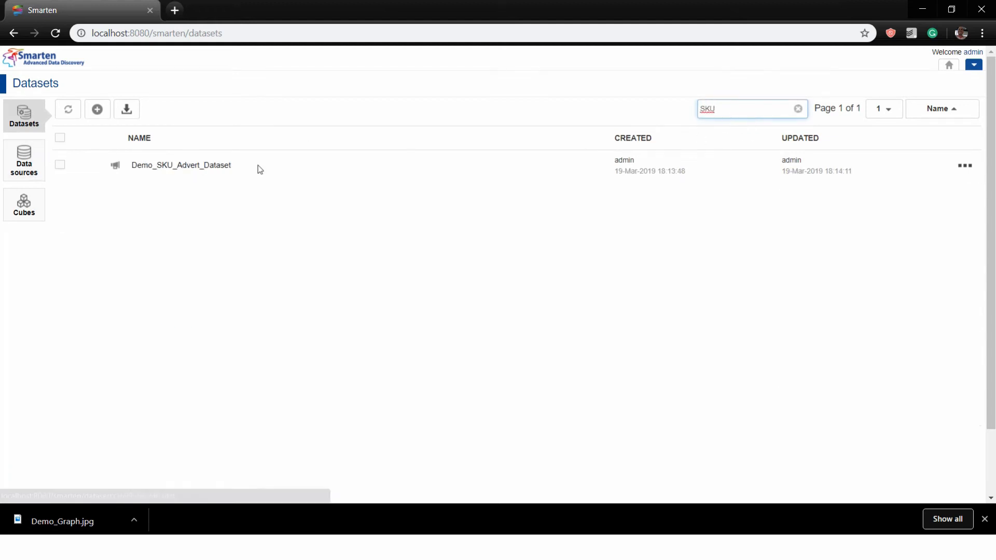
pyautogui.click(188, 170)
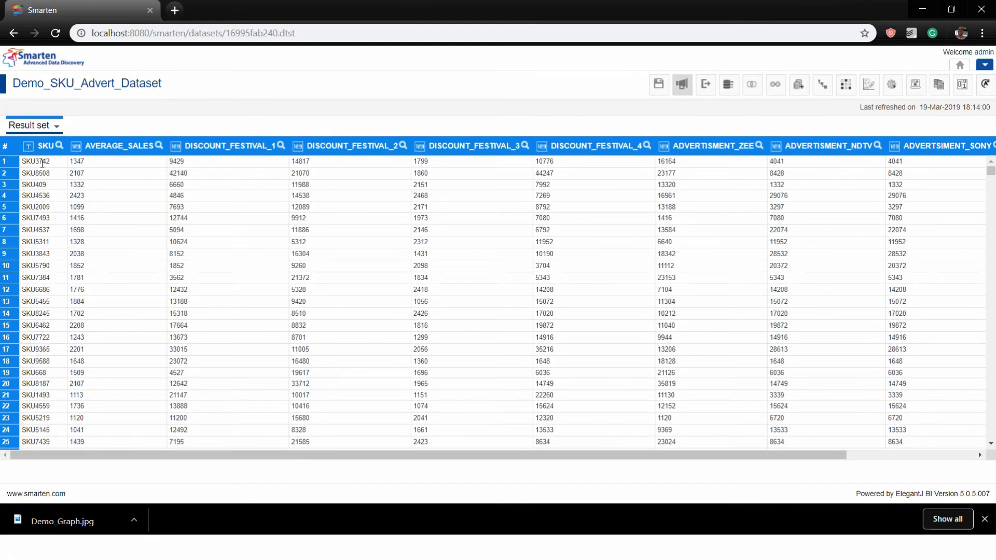
pyautogui.click(54, 163)
pyautogui.moveTo(772, 455); pyautogui.dragTo(901, 455)
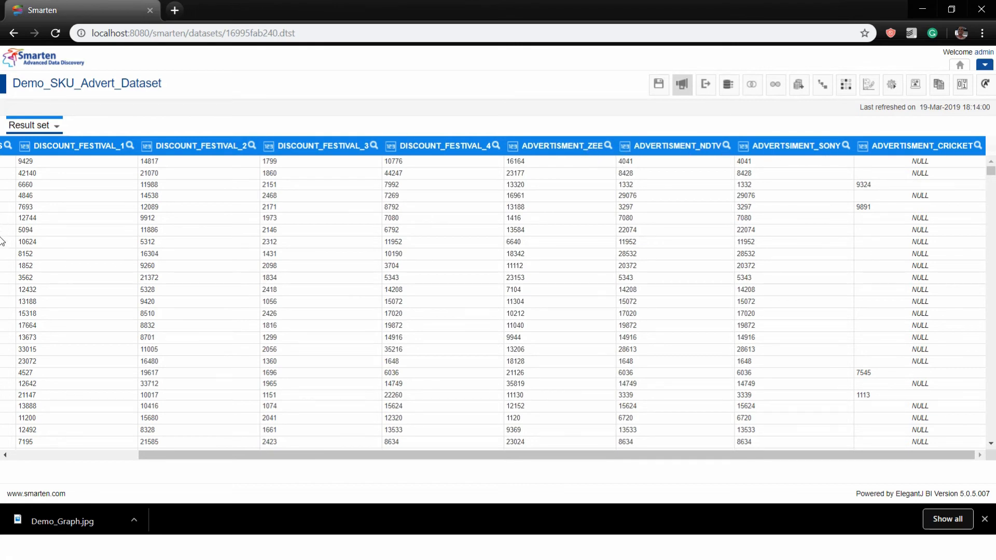
pyautogui.moveTo(508, 457); pyautogui.dragTo(288, 453)
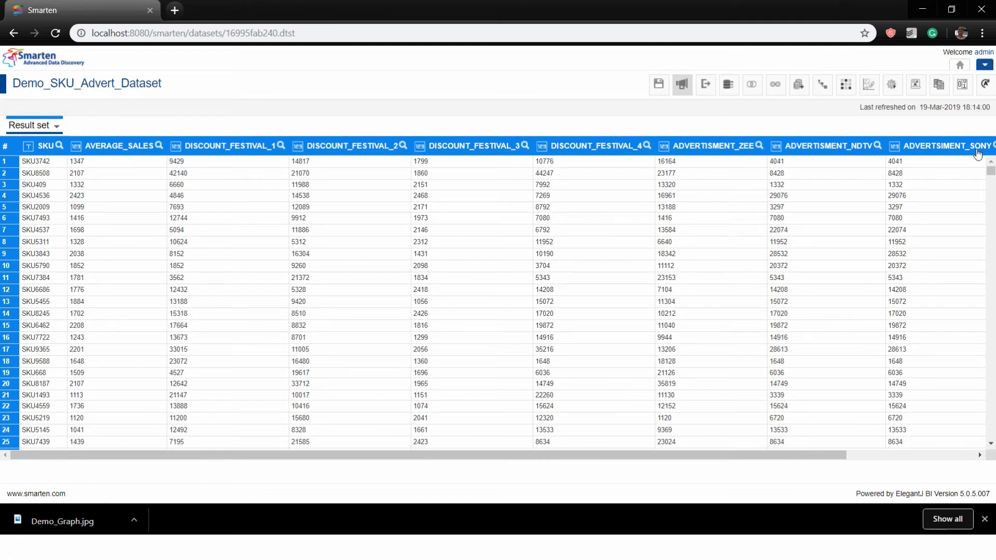
pyautogui.click(985, 66)
# Create a new Clustering SmartenInsight, restarting it once, to reach dataset selection
pyautogui.moveTo(898, 107)
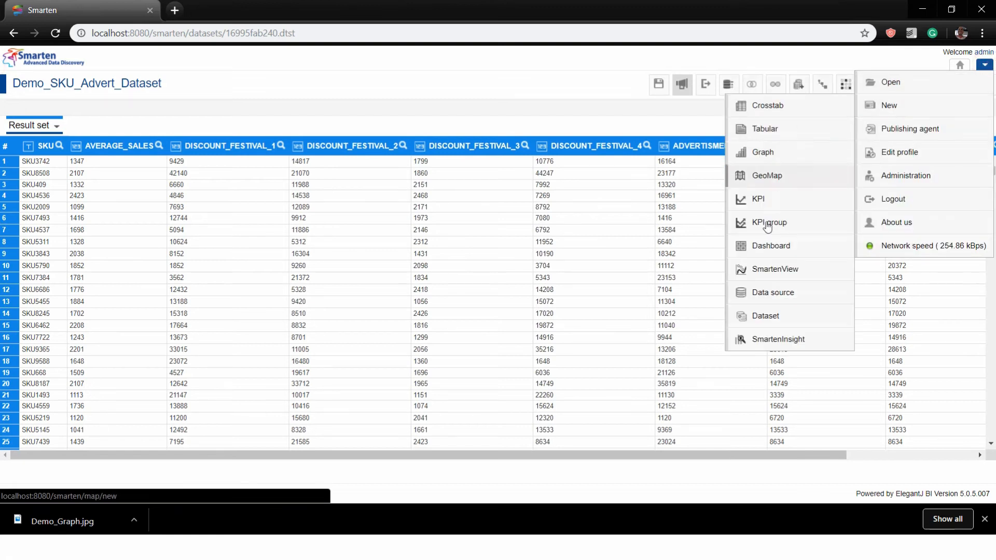
pyautogui.click(763, 340)
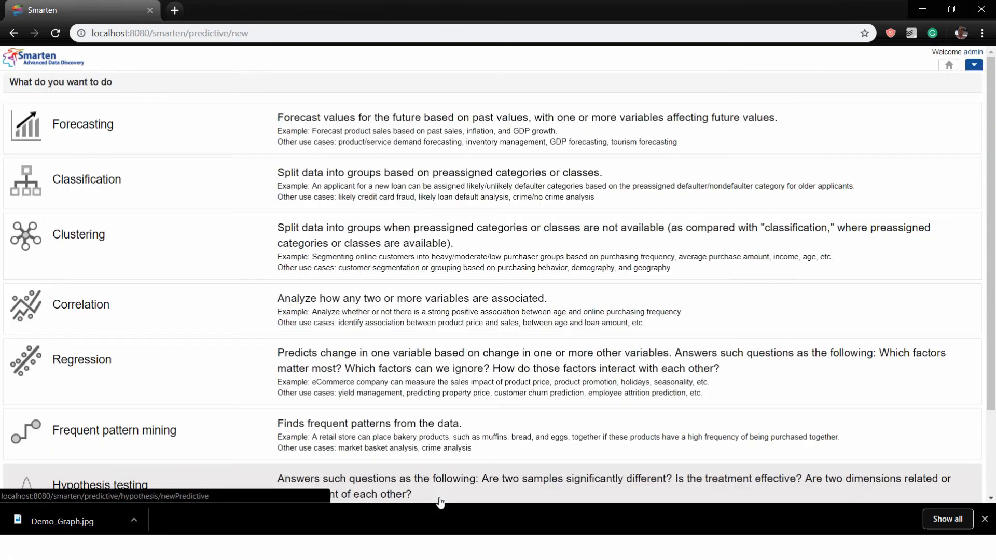
pyautogui.click(70, 265)
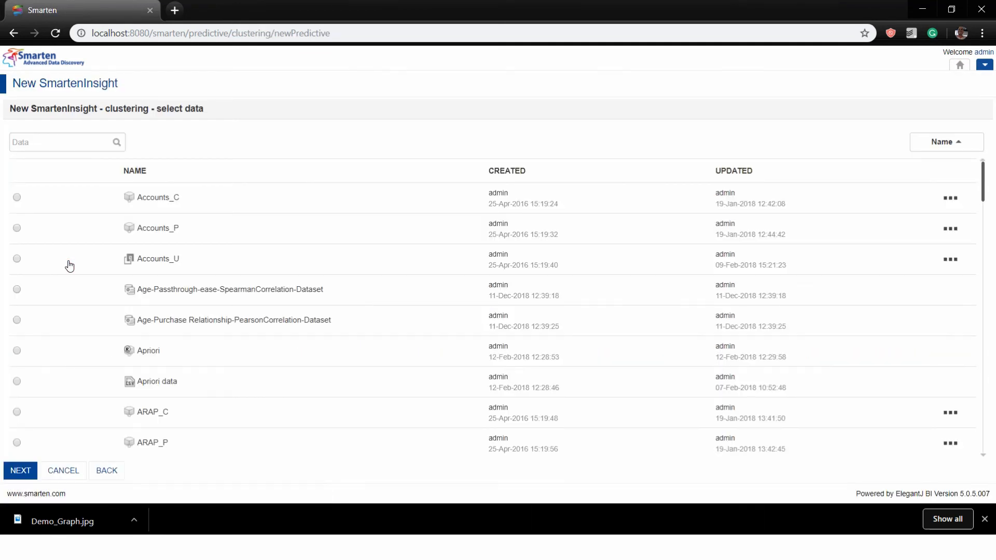
pyautogui.click(988, 67)
pyautogui.moveTo(942, 107)
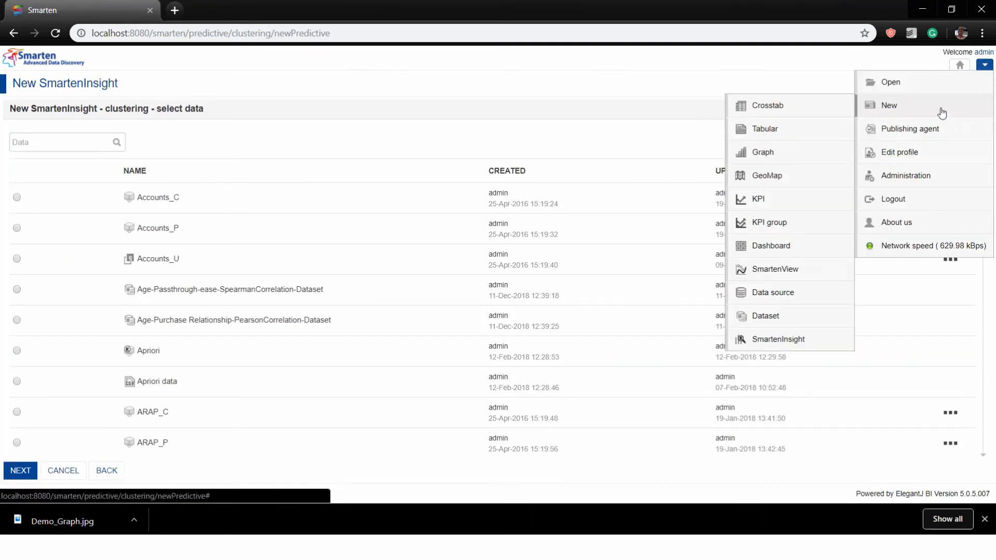
pyautogui.click(785, 338)
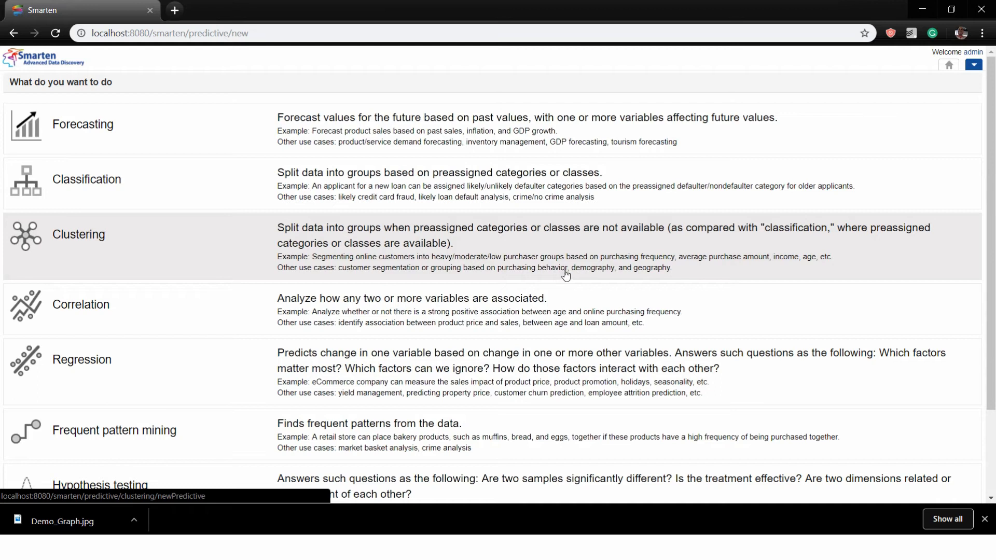
pyautogui.click(481, 263)
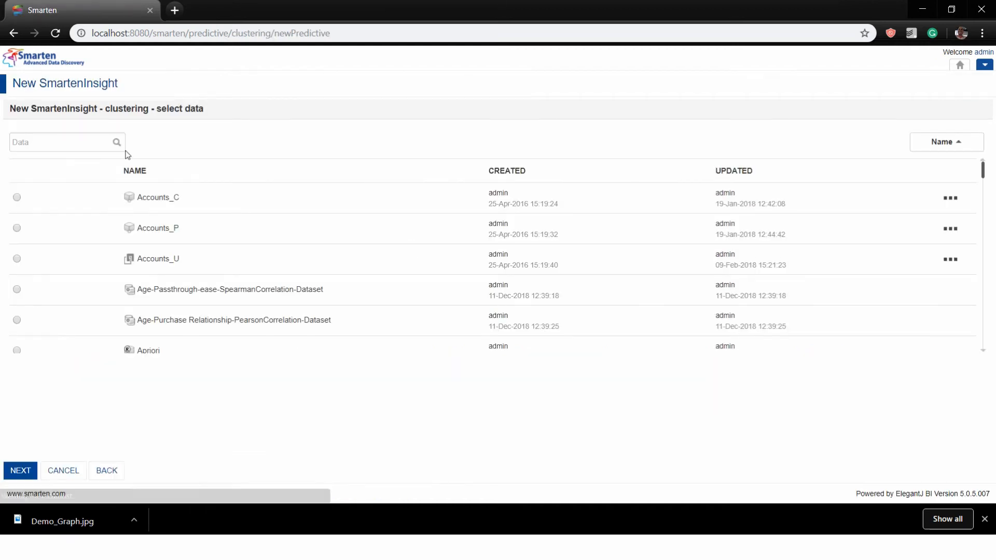
# Search for SKU and choose Demo_SKU_Advert_Dataset as the clustering data
pyautogui.click(56, 139)
pyautogui.write('SKU')
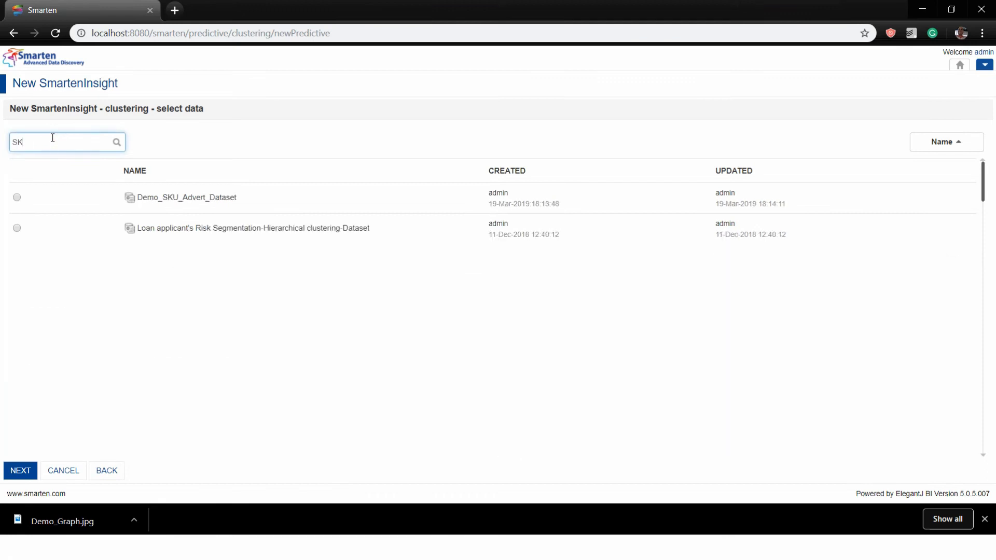
pyautogui.click(17, 200)
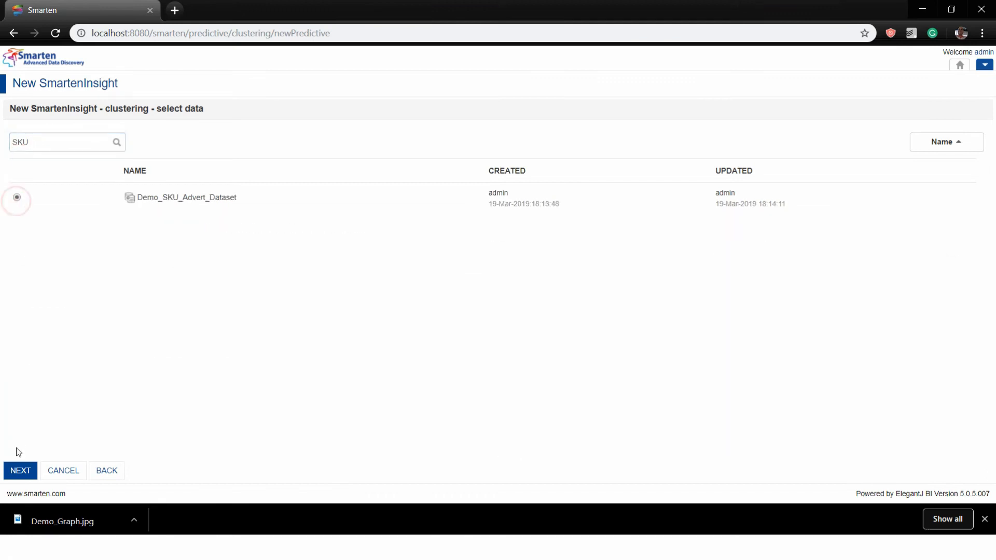
pyautogui.click(23, 470)
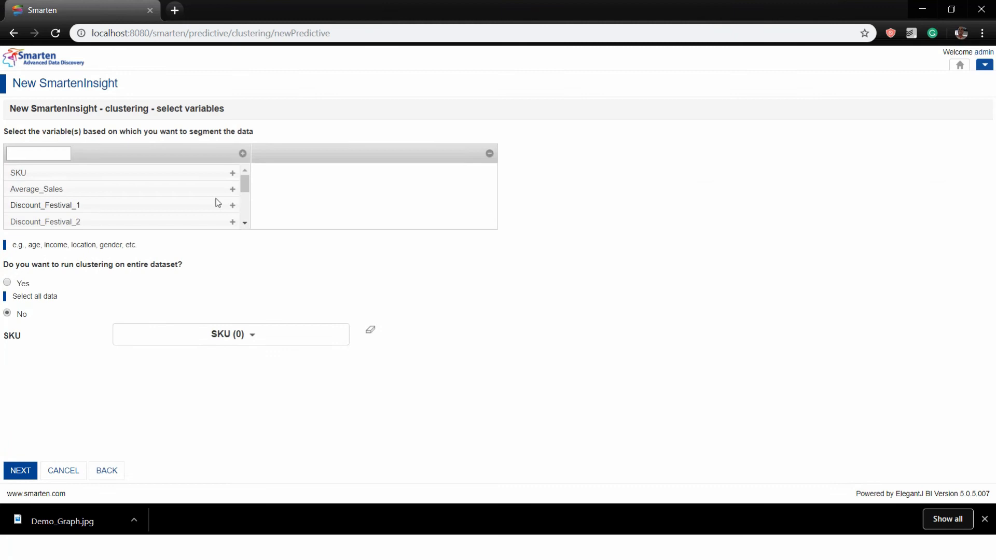
# Add Discount_Festival_1 through 4 as variables and run clustering on the entire dataset
pyautogui.click(233, 205)
pyautogui.click(233, 205)
pyautogui.click(233, 205)
pyautogui.click(232, 206)
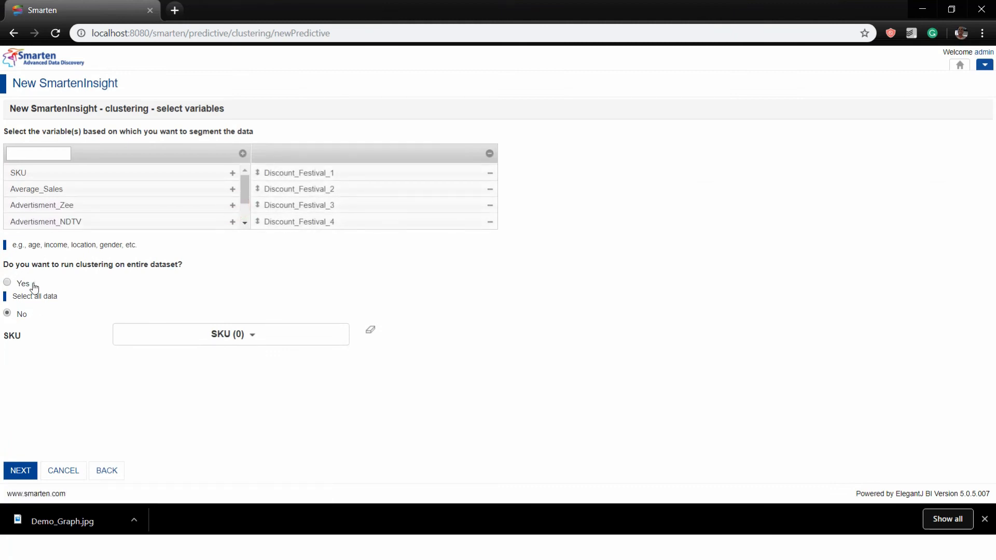
pyautogui.click(23, 283)
pyautogui.click(19, 471)
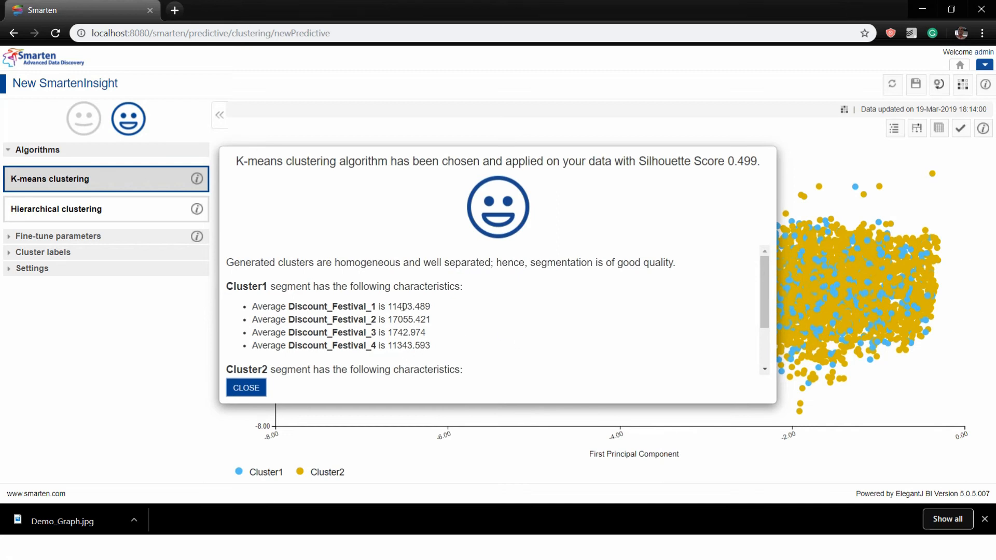
# Scroll the K-means summary and highlight Cluster1 and its Discount_Festival_2 average
pyautogui.scroll(-2, 403, 307)
pyautogui.scroll(2, 403, 307)
pyautogui.scroll(-2, 254, 307)
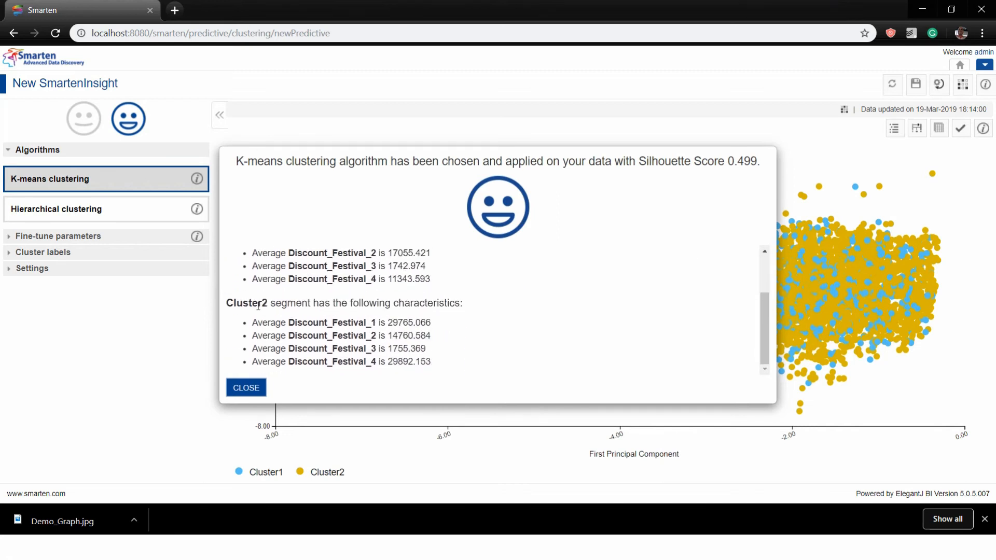
pyautogui.scroll(2, 356, 334)
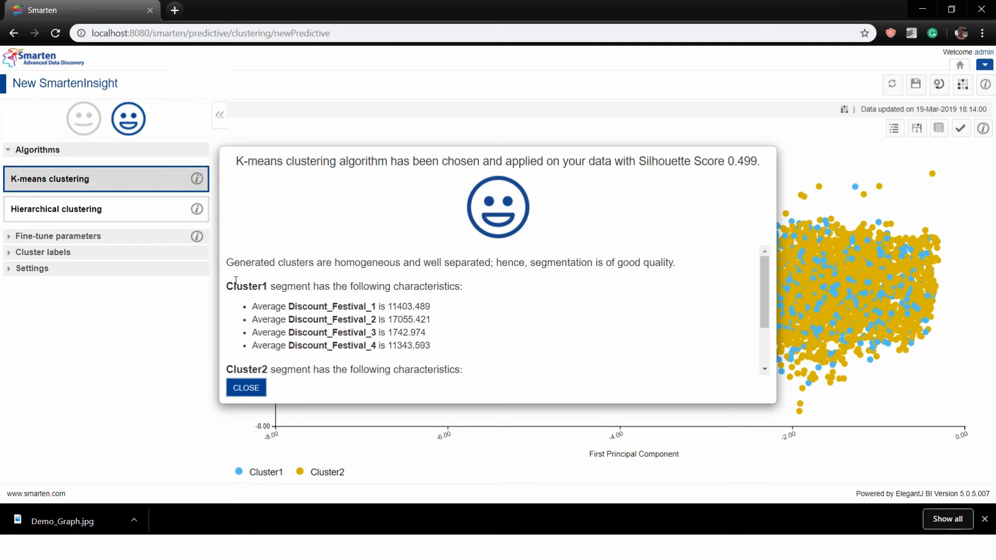
pyautogui.doubleClick(264, 284)
pyautogui.moveTo(428, 318); pyautogui.dragTo(254, 322)
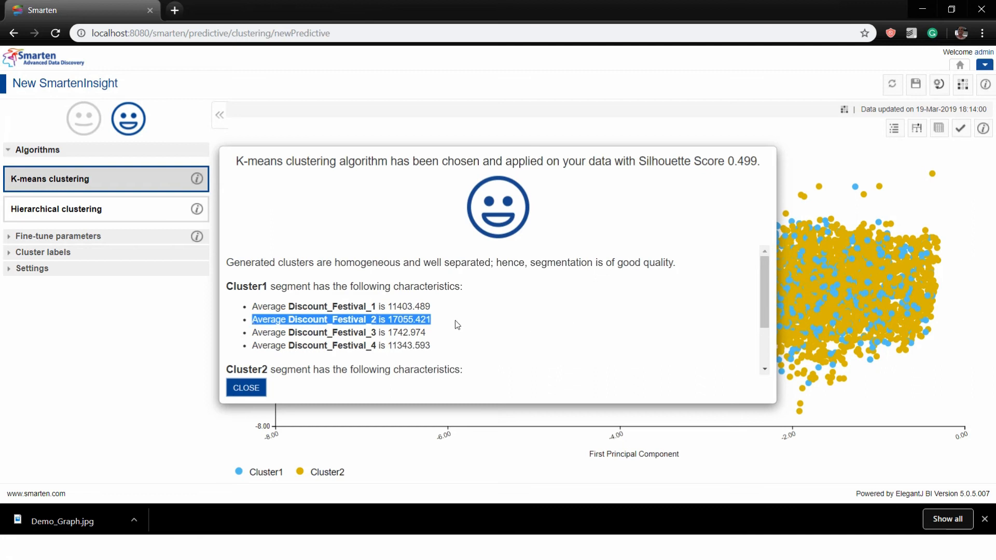
# Highlight Cluster2's Discount_Festival_1 (29765.066) and Discount_Festival_4 (29892.153) averages, then close the summary
pyautogui.scroll(-1, 461, 302)
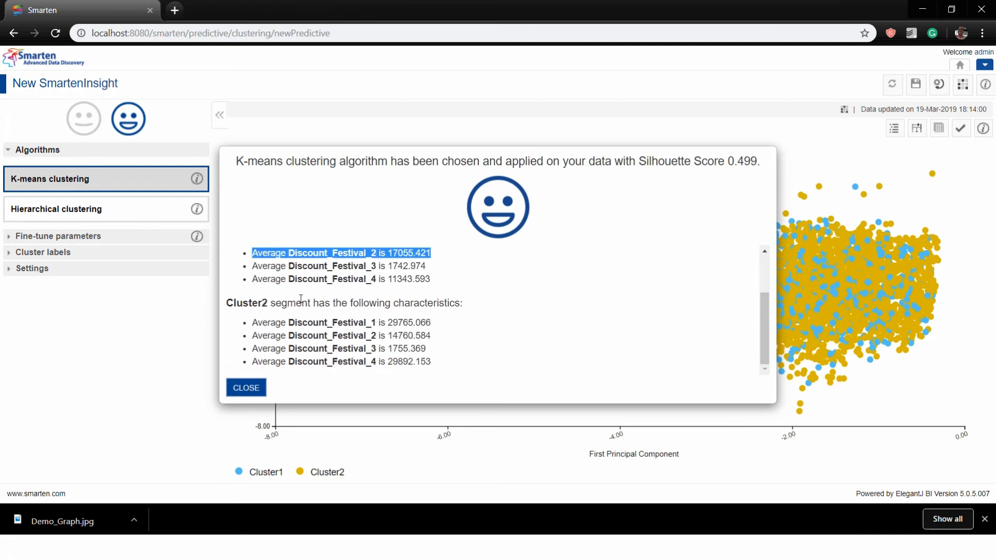
pyautogui.moveTo(264, 304); pyautogui.dragTo(232, 304)
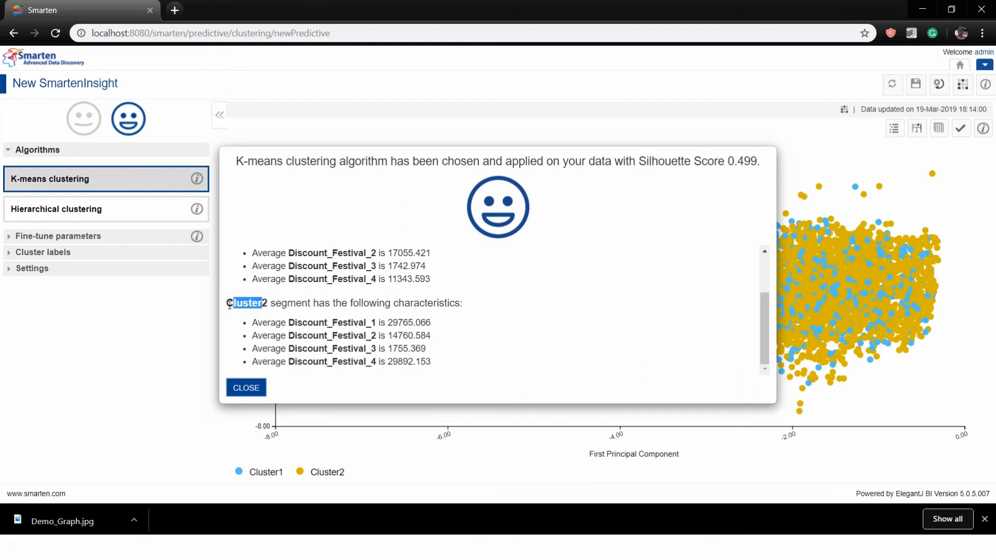
pyautogui.moveTo(446, 324); pyautogui.dragTo(239, 322)
pyautogui.moveTo(443, 362); pyautogui.dragTo(252, 358)
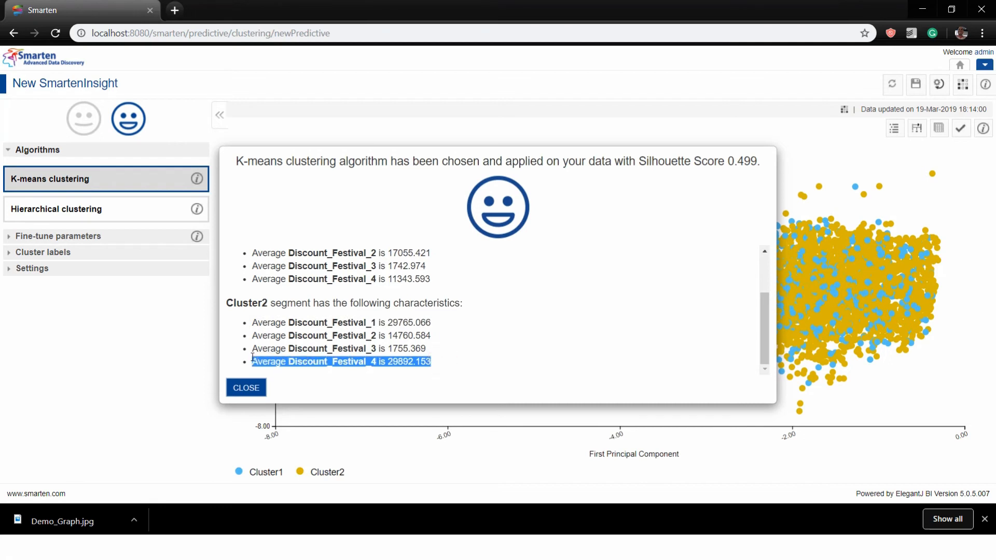
pyautogui.click(246, 388)
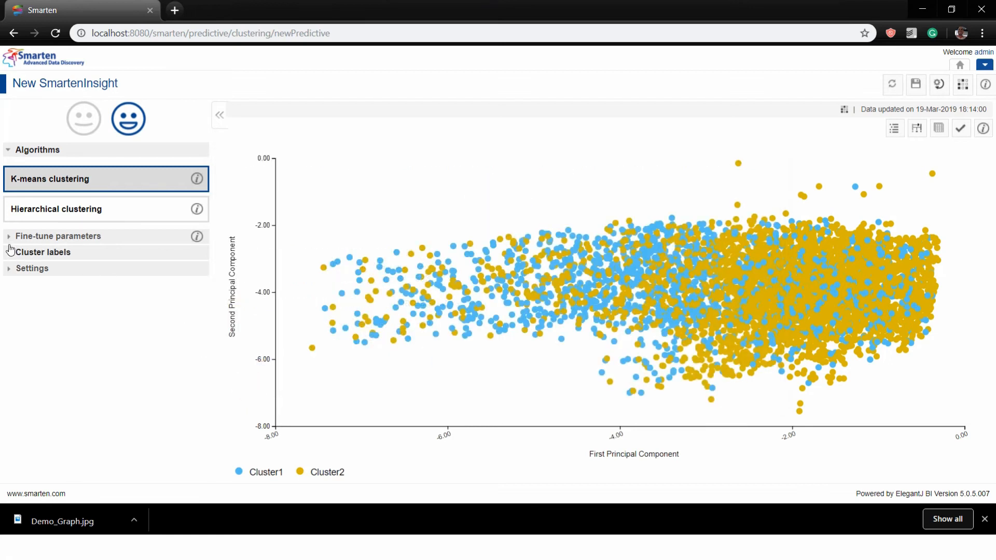
# Turn off automatic cluster count, apply 4 clusters, and show the cluster interpretation
pyautogui.click(9, 239)
pyautogui.click(178, 201)
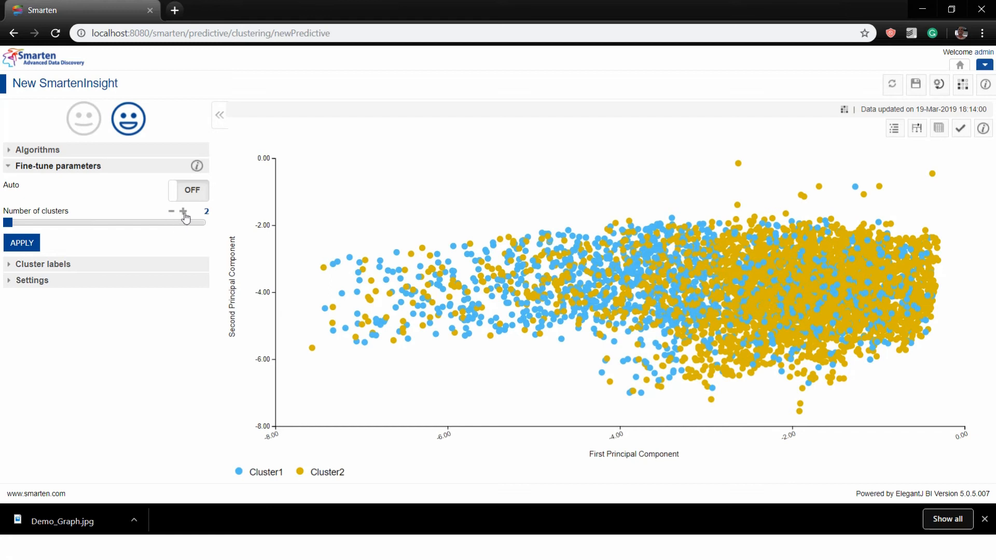
pyautogui.click(179, 215)
pyautogui.click(179, 215)
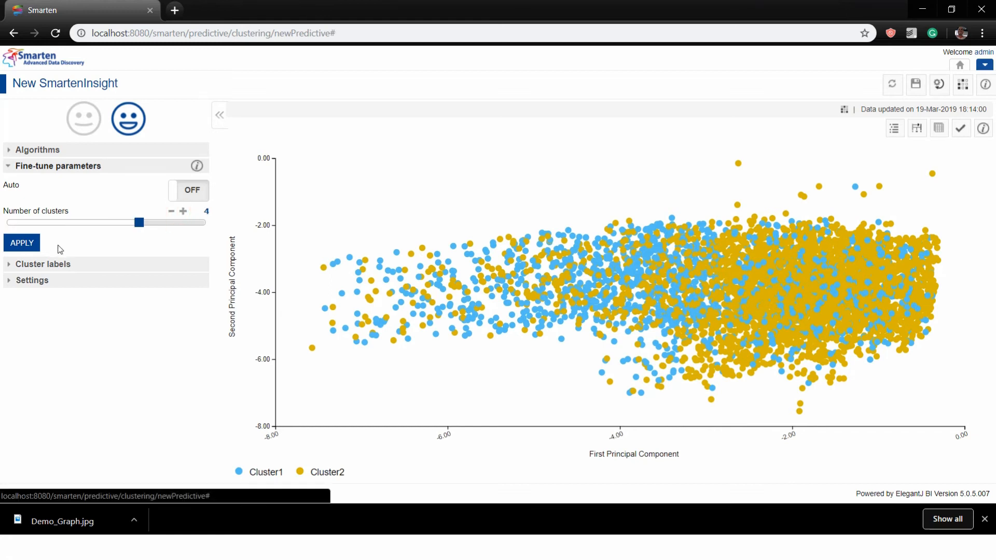
pyautogui.click(23, 243)
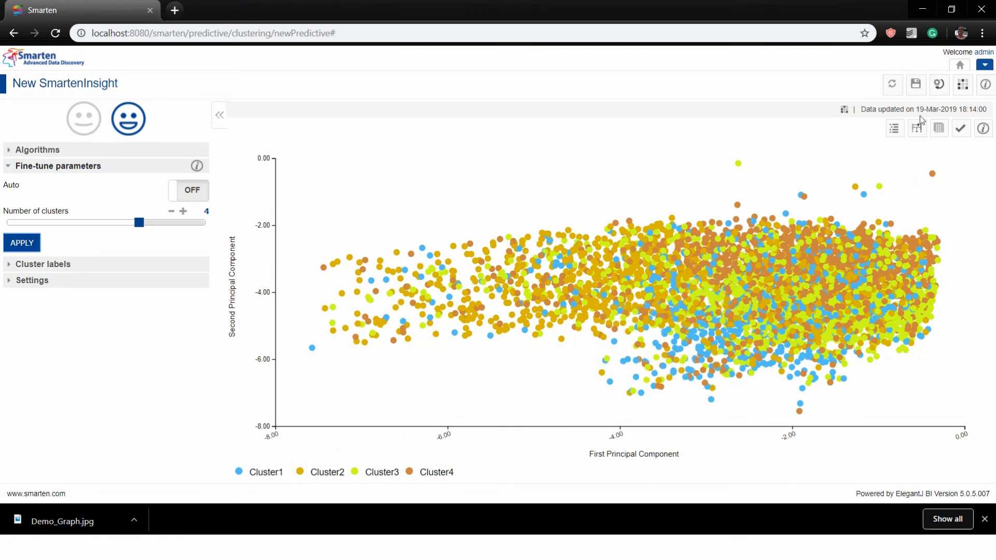
pyautogui.click(890, 132)
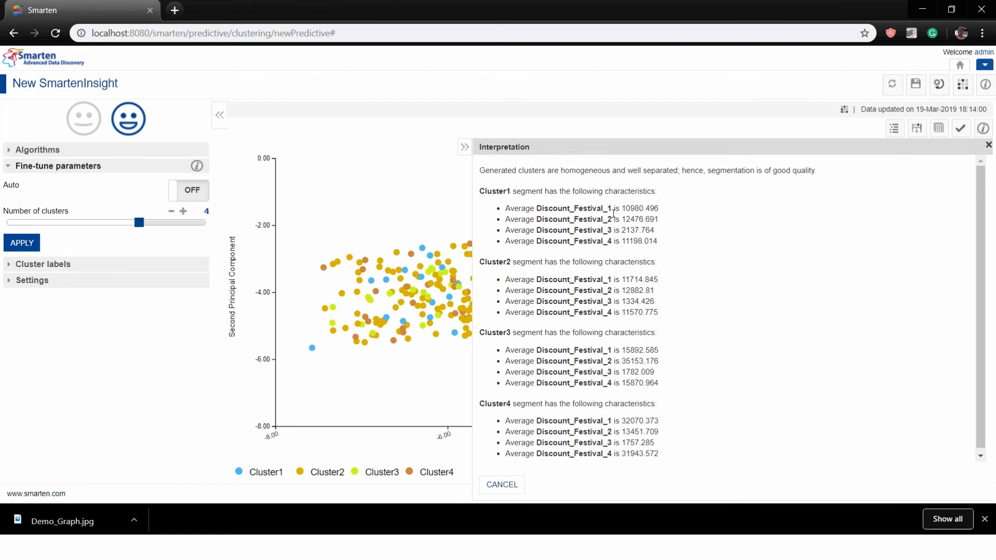
# Highlight Cluster1 and Cluster2 Discount_Festival_3 averages and Cluster3's Discount_Festival_2 average
pyautogui.moveTo(651, 228); pyautogui.dragTo(503, 230)
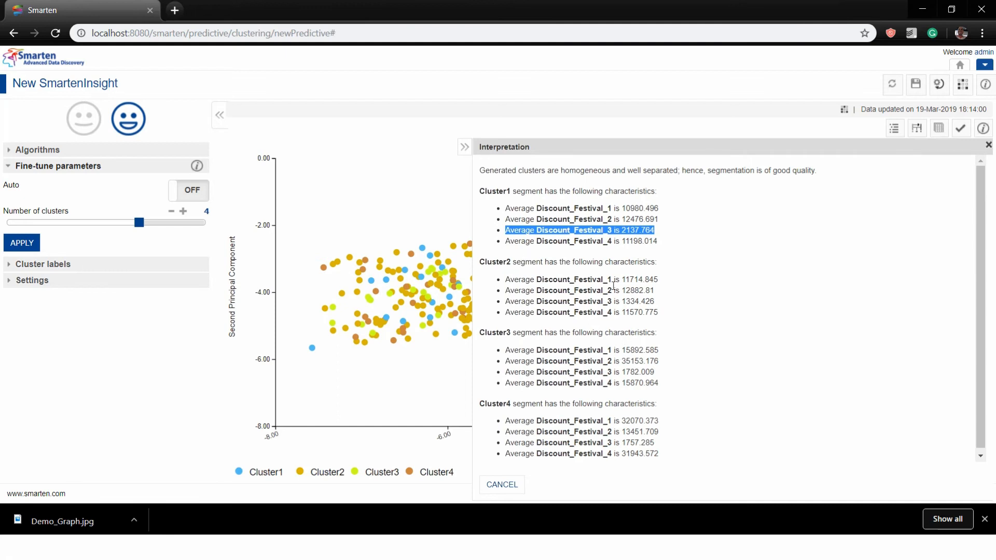
pyautogui.moveTo(655, 302); pyautogui.dragTo(496, 306)
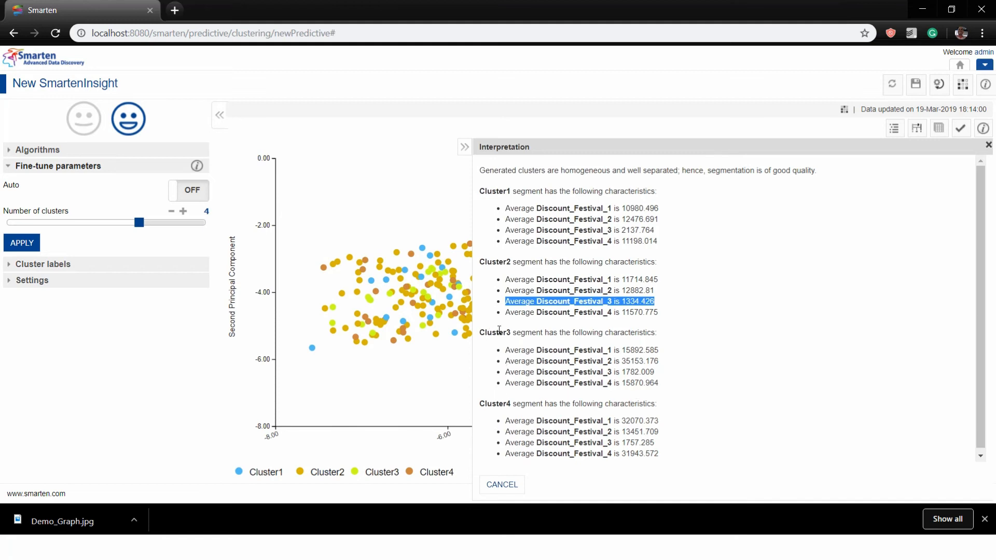
pyautogui.moveTo(506, 361); pyautogui.dragTo(664, 364)
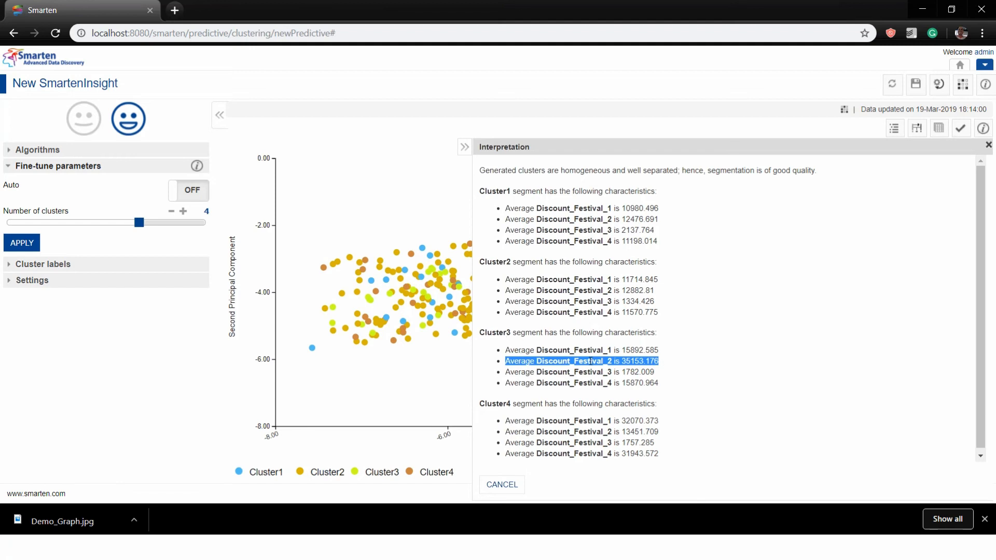
# Highlight Cluster4's Discount_Festival_1 and 4 averages, then show the model summary (silhouette 0.458)
pyautogui.scroll(-1, 591, 361)
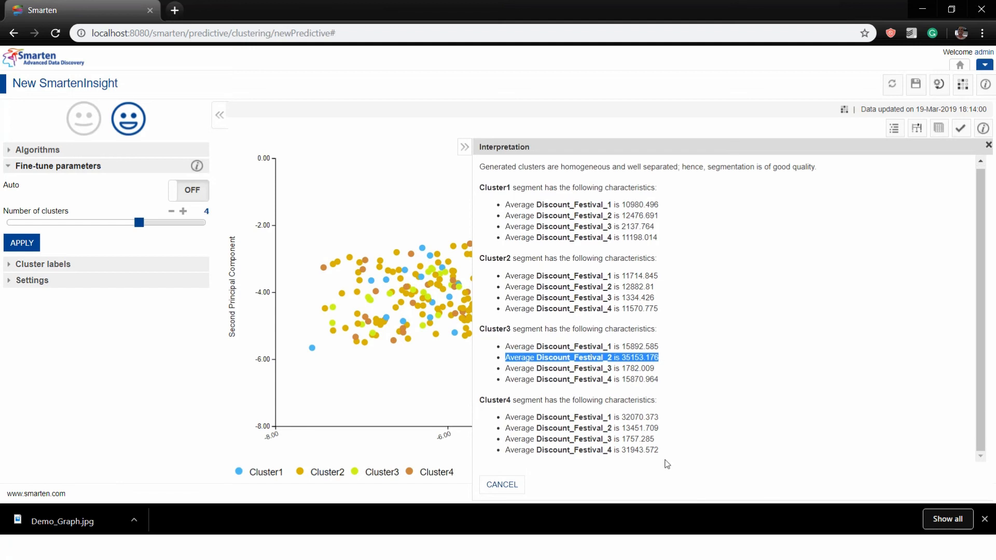
pyautogui.moveTo(667, 415); pyautogui.dragTo(587, 418)
pyautogui.moveTo(669, 451); pyautogui.dragTo(507, 456)
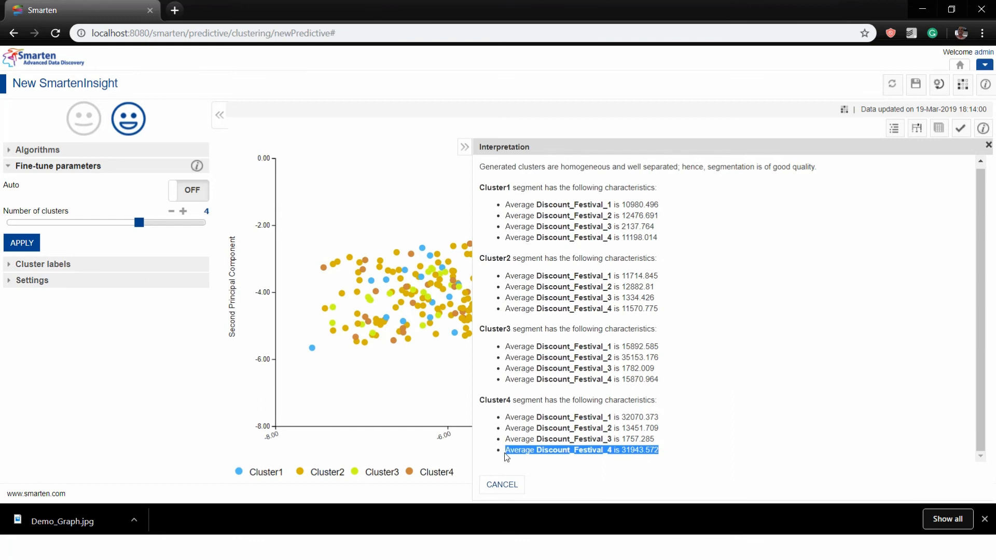
pyautogui.click(988, 145)
pyautogui.click(918, 131)
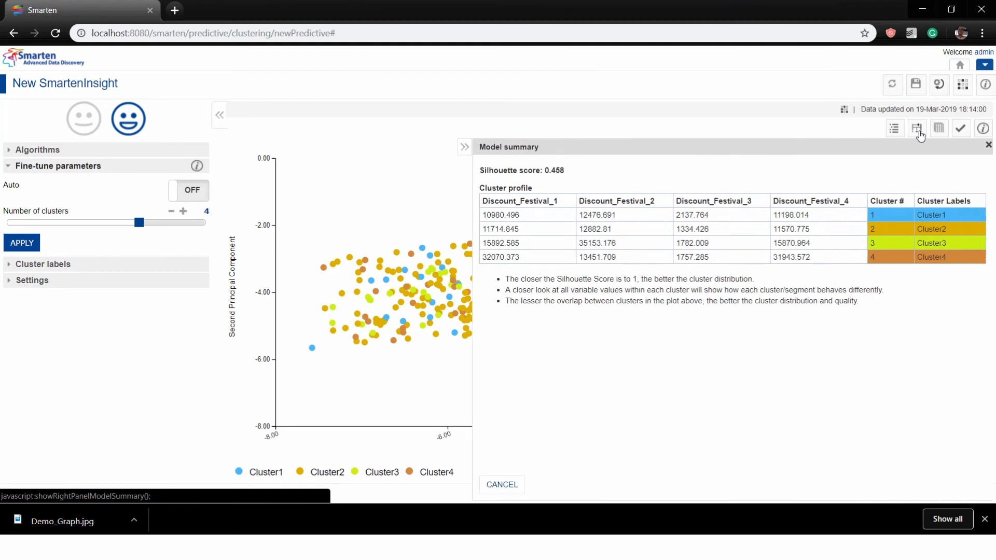
# Close the model summary, view the clustered data table, then open Change model parameters
pyautogui.click(989, 145)
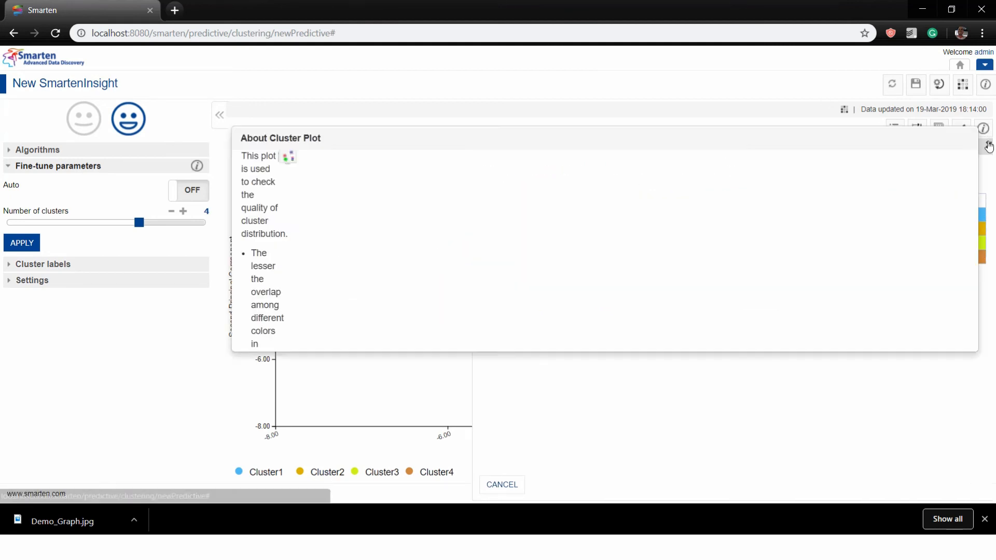
pyautogui.click(989, 146)
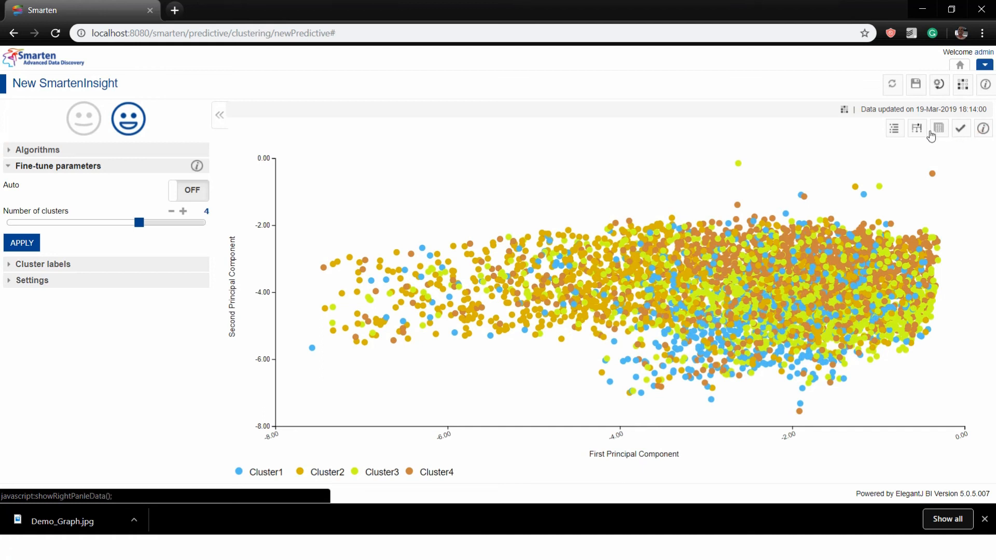
pyautogui.click(937, 134)
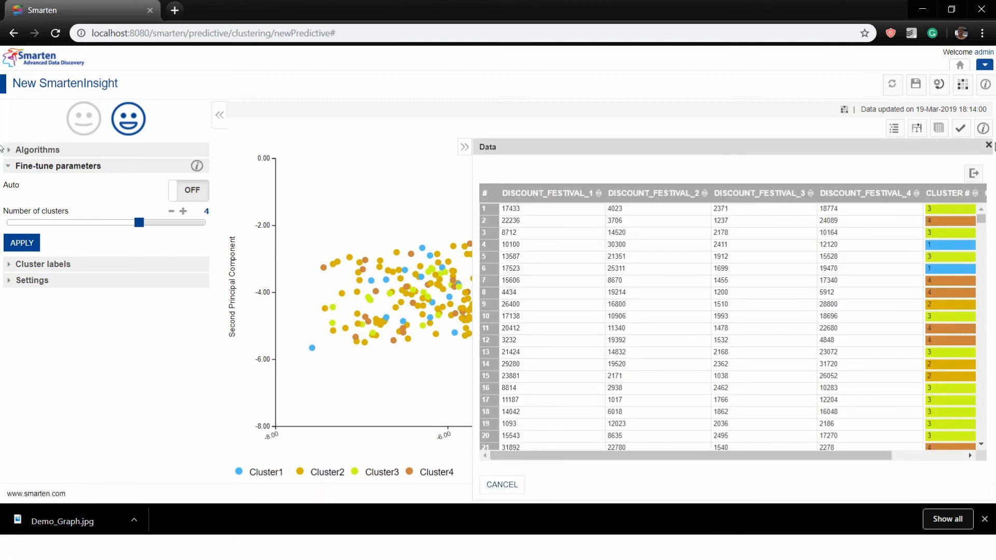
pyautogui.click(988, 145)
pyautogui.moveTo(987, 129)
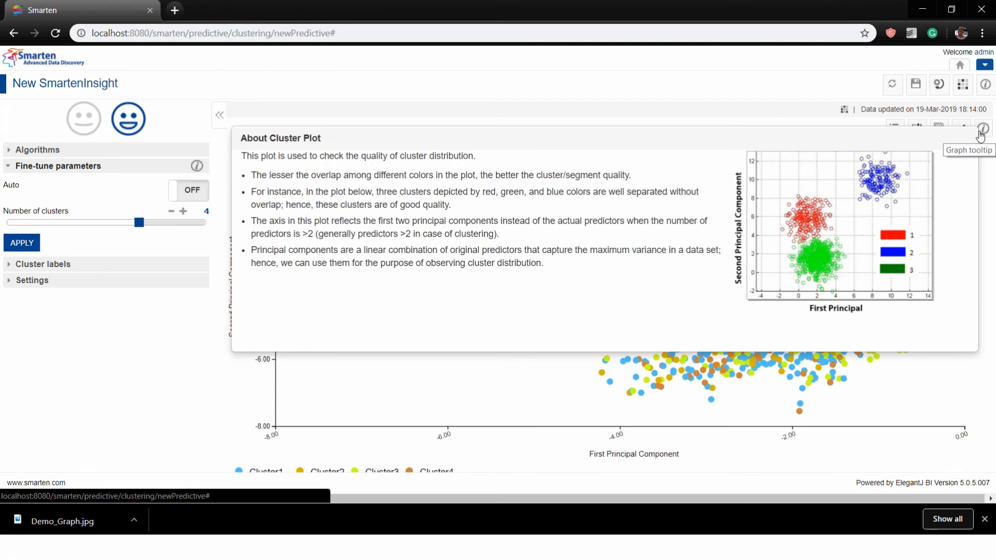
pyautogui.click(939, 84)
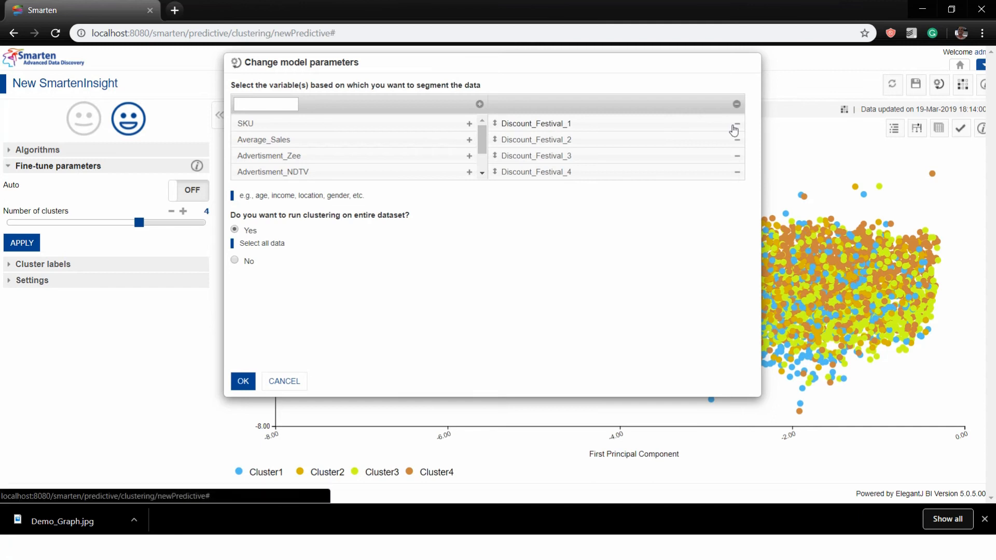
# Swap the four Discount_Festival variables for Advertisment_NDTV, Sony, Cricket and Zee, and rerun K-means
pyautogui.click(734, 125)
pyautogui.click(734, 125)
pyautogui.click(735, 125)
pyautogui.click(734, 125)
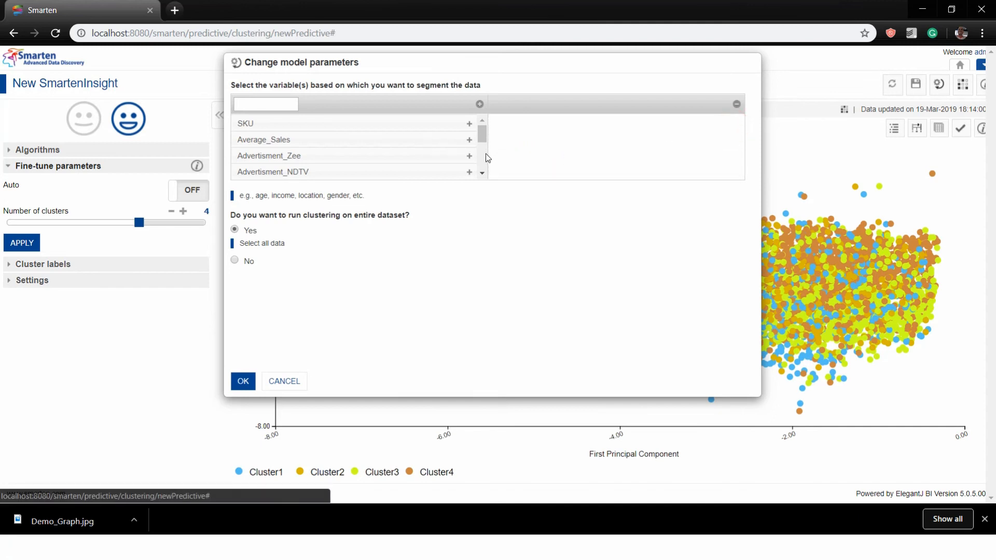
pyautogui.click(482, 173)
pyautogui.click(469, 146)
pyautogui.click(469, 148)
pyautogui.click(468, 147)
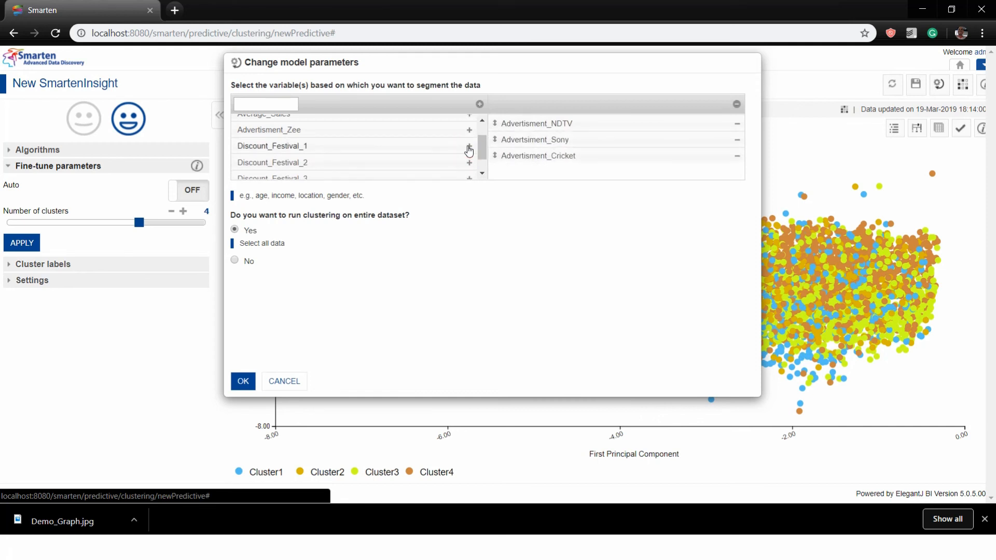
pyautogui.click(469, 130)
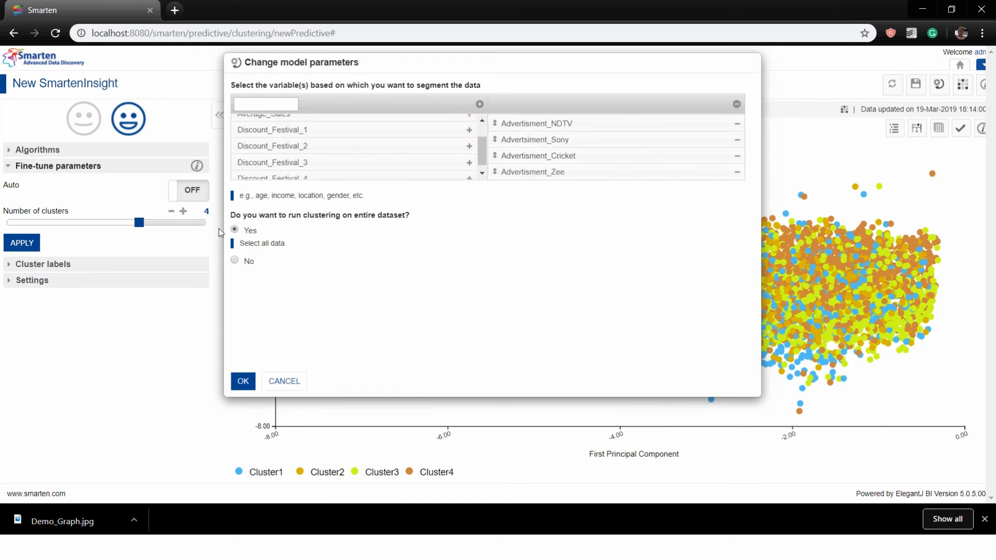
pyautogui.click(240, 384)
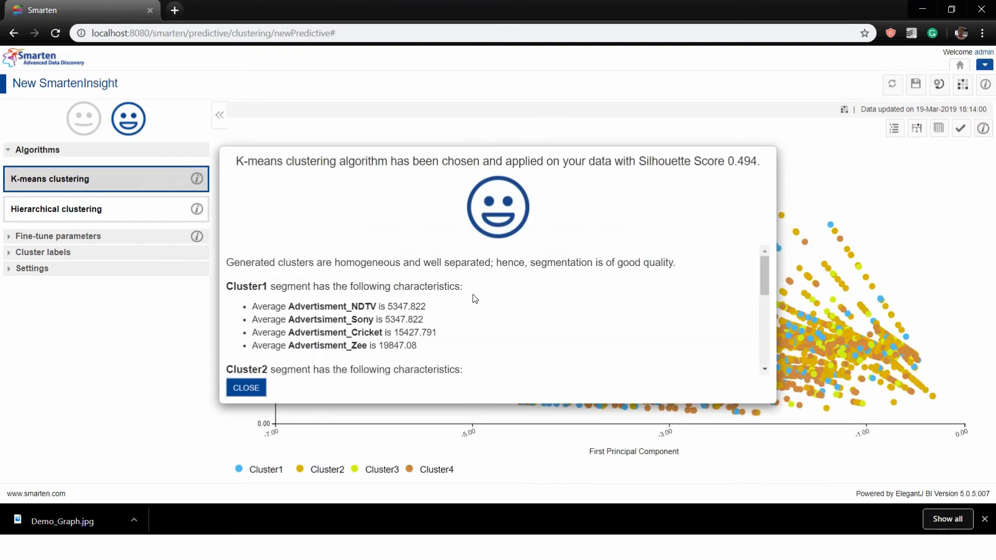
# Review and close the new results summary, then open the cluster interpretation
pyautogui.scroll(-4, 404, 325)
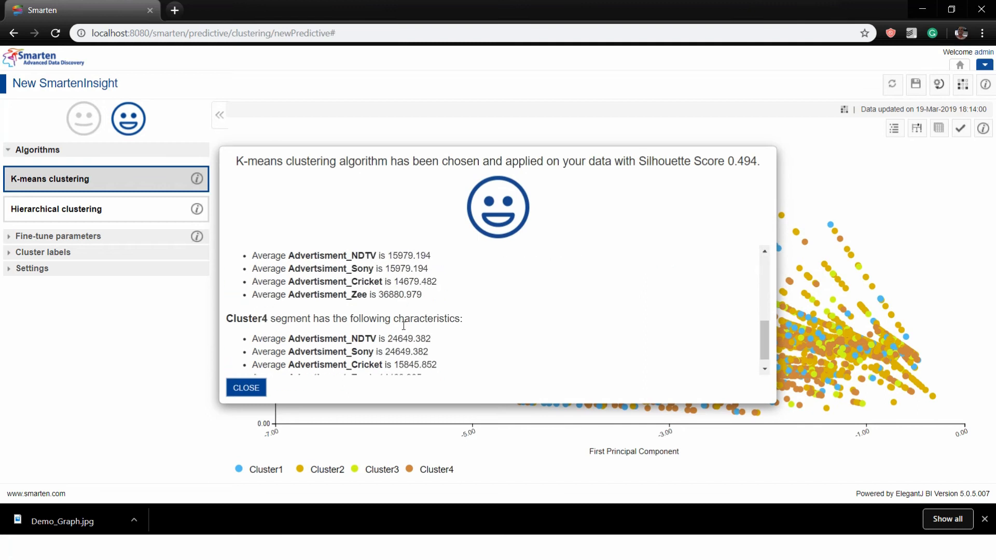
pyautogui.scroll(5, 403, 326)
pyautogui.scroll(-4, 403, 325)
pyautogui.scroll(-1, 404, 326)
pyautogui.click(247, 388)
pyautogui.click(899, 134)
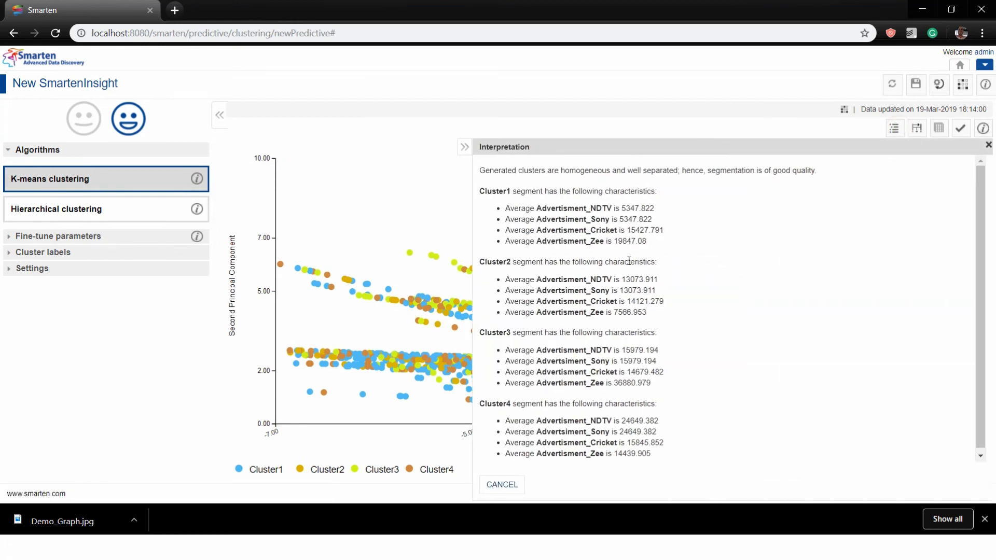
# Highlight Cluster4's NDTV and Sony averages and the Cluster2 and Cluster1 Advertisment_Zee averages, then close it
pyautogui.scroll(-1, 658, 332)
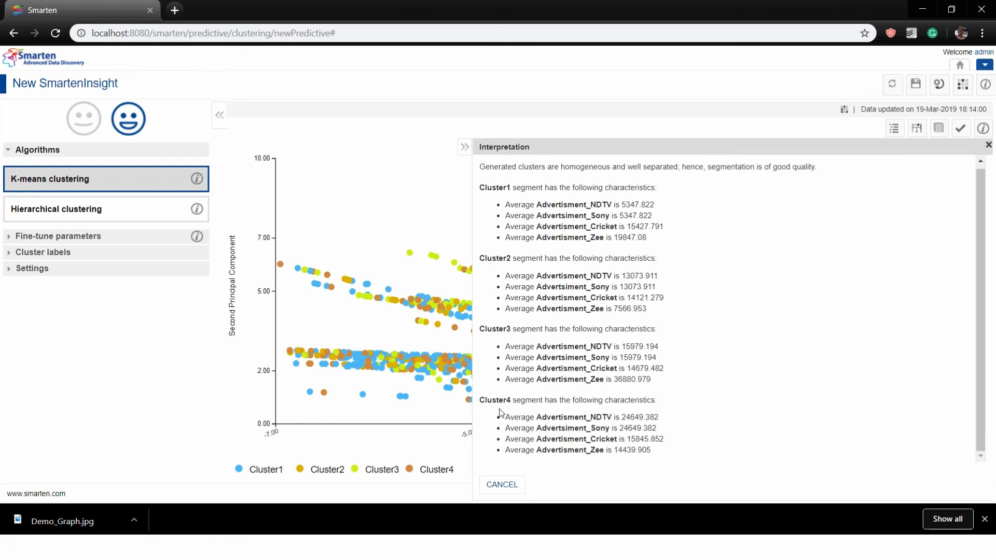
pyautogui.moveTo(659, 430); pyautogui.dragTo(500, 420)
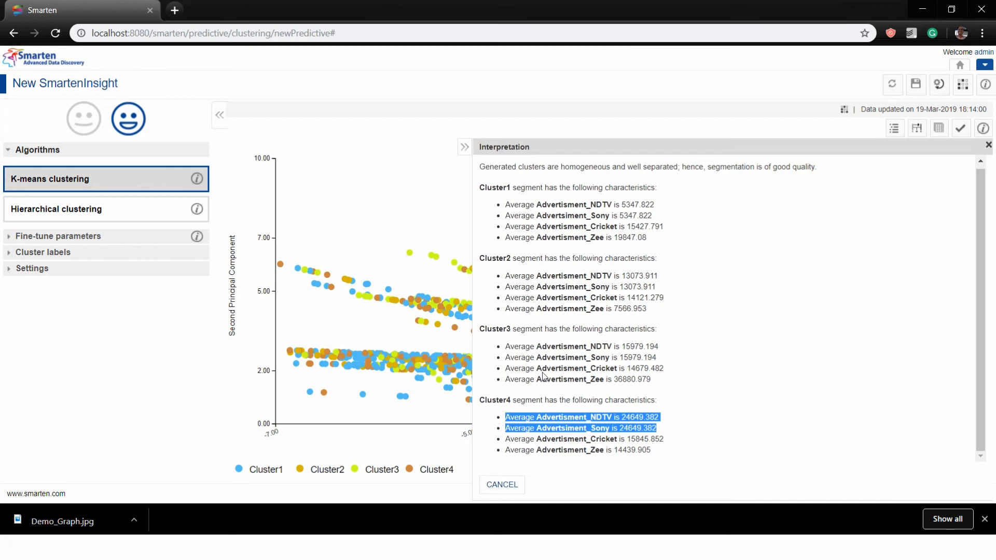
pyautogui.moveTo(646, 379); pyautogui.dragTo(511, 389)
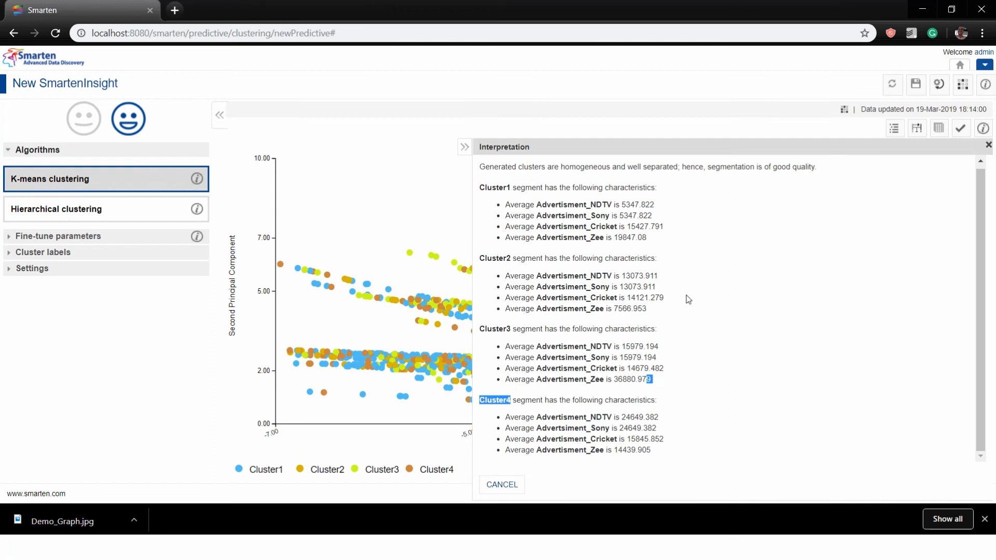
pyautogui.moveTo(647, 309); pyautogui.dragTo(563, 309)
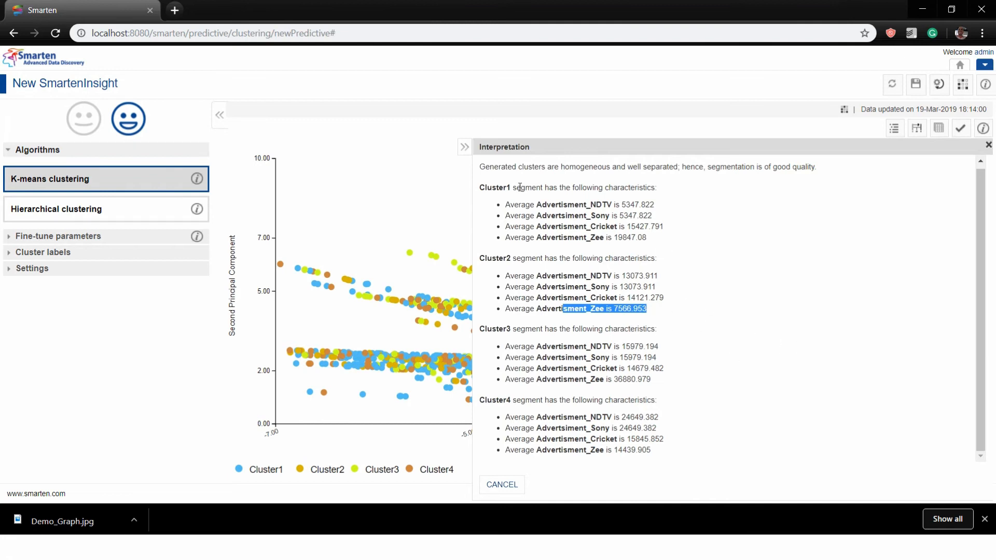
pyautogui.doubleClick(648, 237)
pyautogui.moveTo(569, 236); pyautogui.dragTo(514, 238)
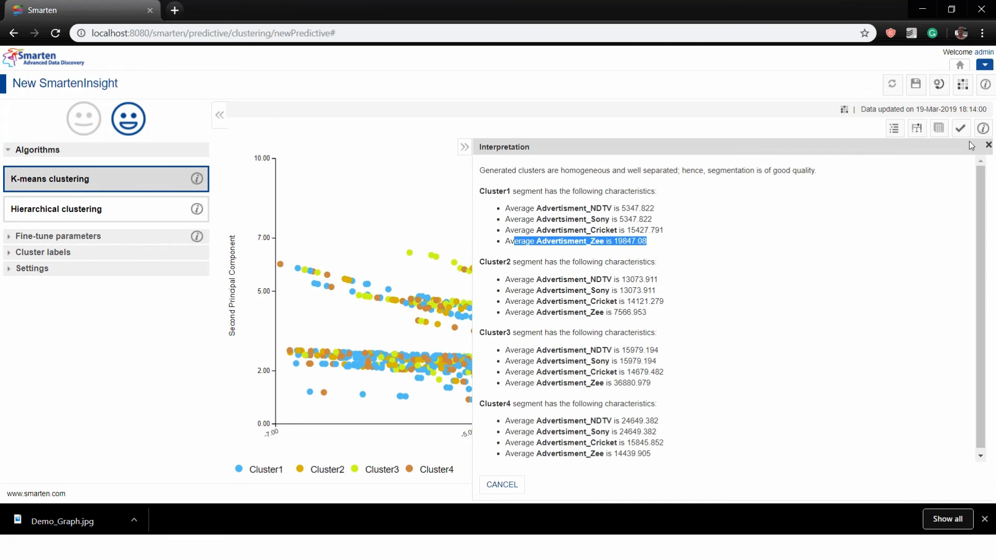
pyautogui.click(985, 65)
# Save the insight as 'Demo Insight' in My Folders, then show The Working presentation slide
pyautogui.moveTo(898, 105)
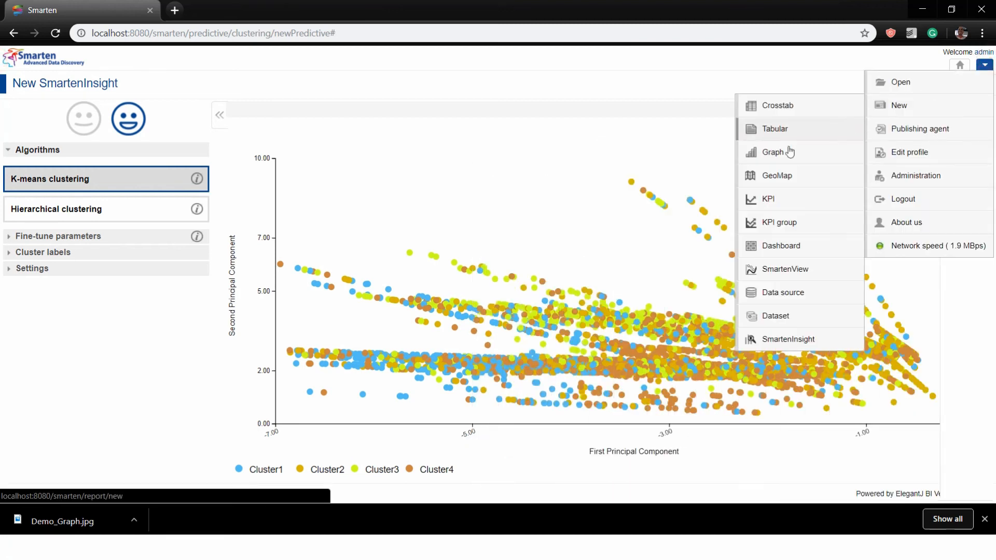
pyautogui.click(650, 87)
pyautogui.click(908, 87)
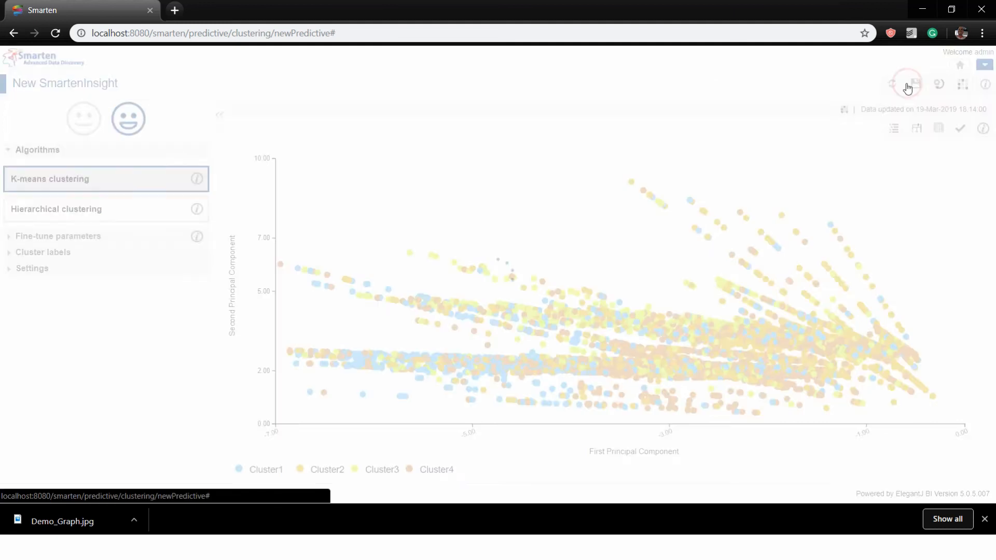
pyautogui.click(402, 134)
pyautogui.click(407, 101)
pyautogui.write('De')
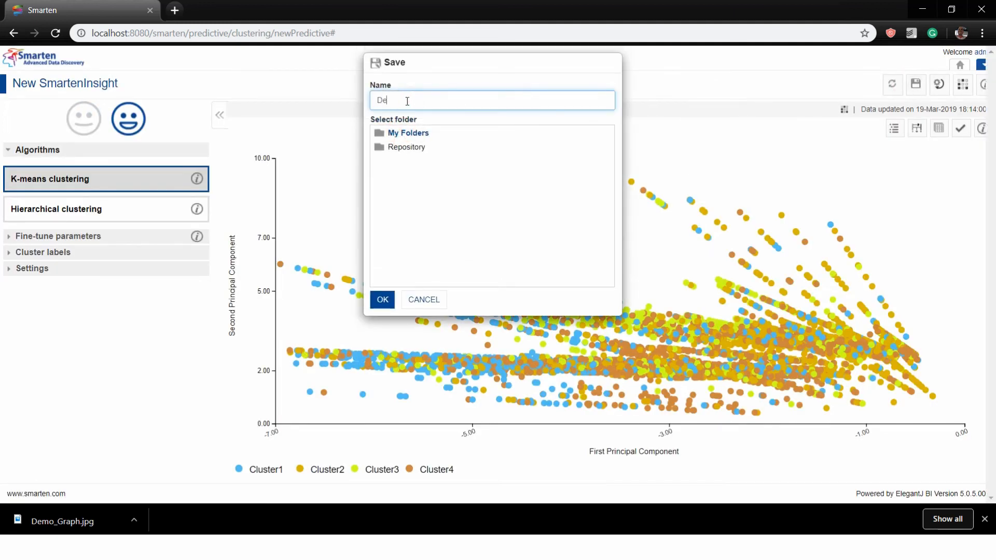
pyautogui.write('mo Insight')
pyautogui.click(381, 301)
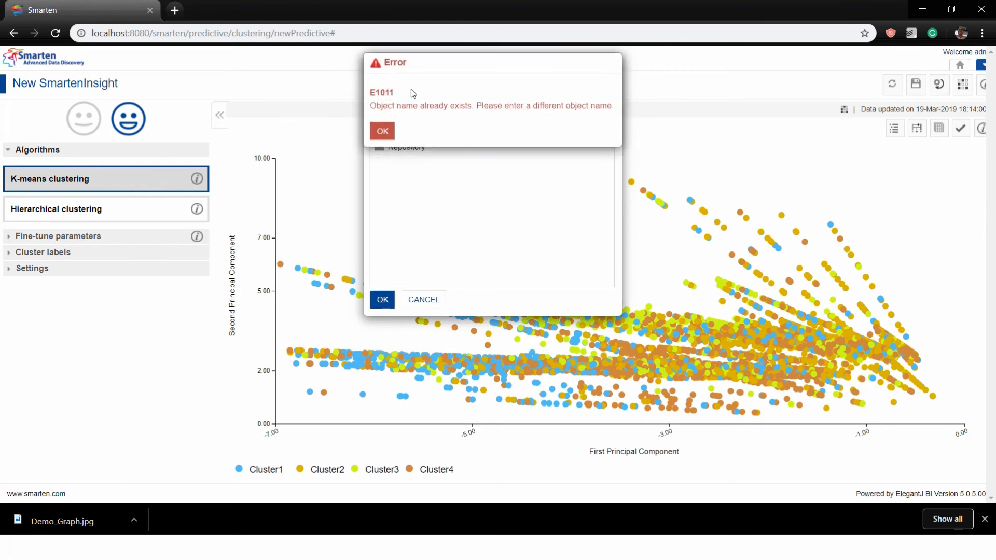
pyautogui.click(382, 132)
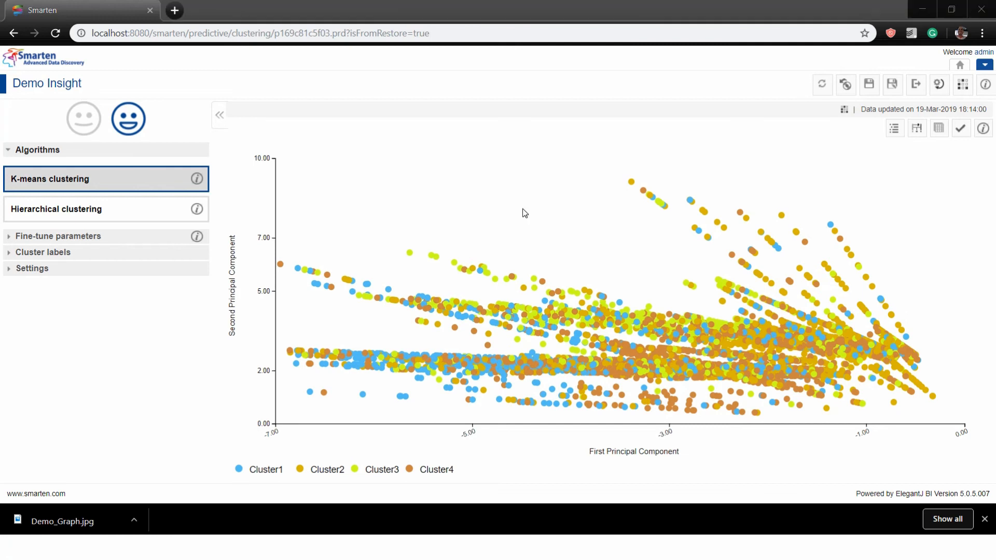
pyautogui.hotkey('alt', 'Tab')
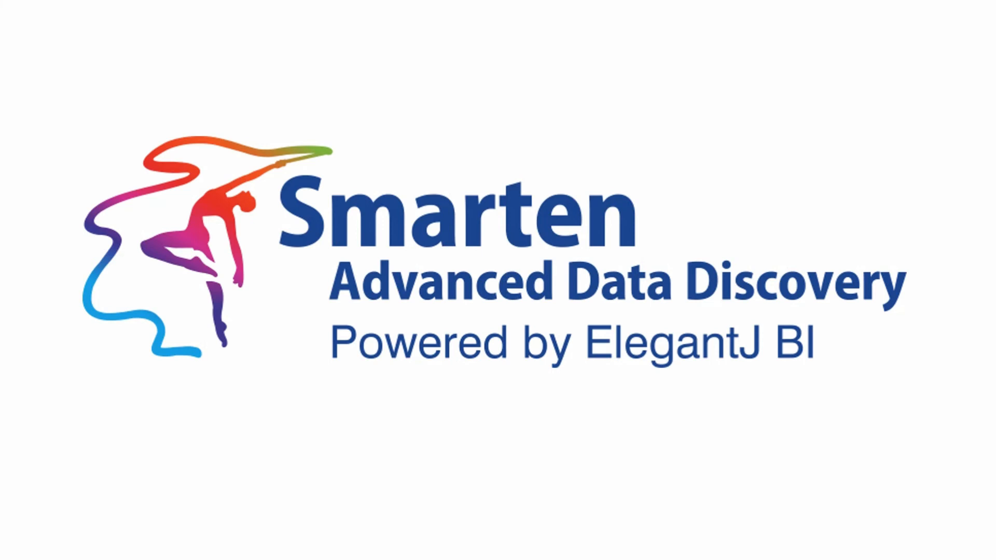
pyautogui.press('Right')
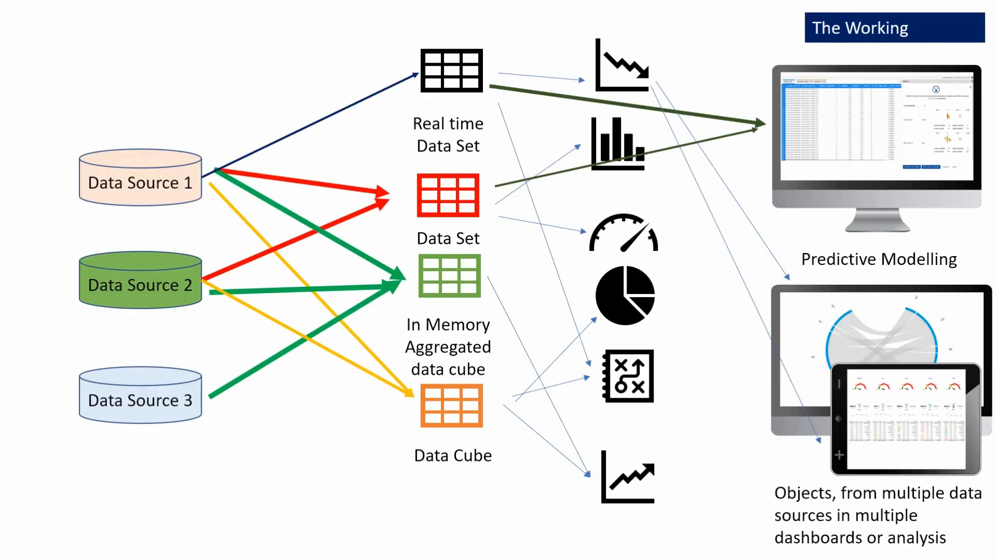
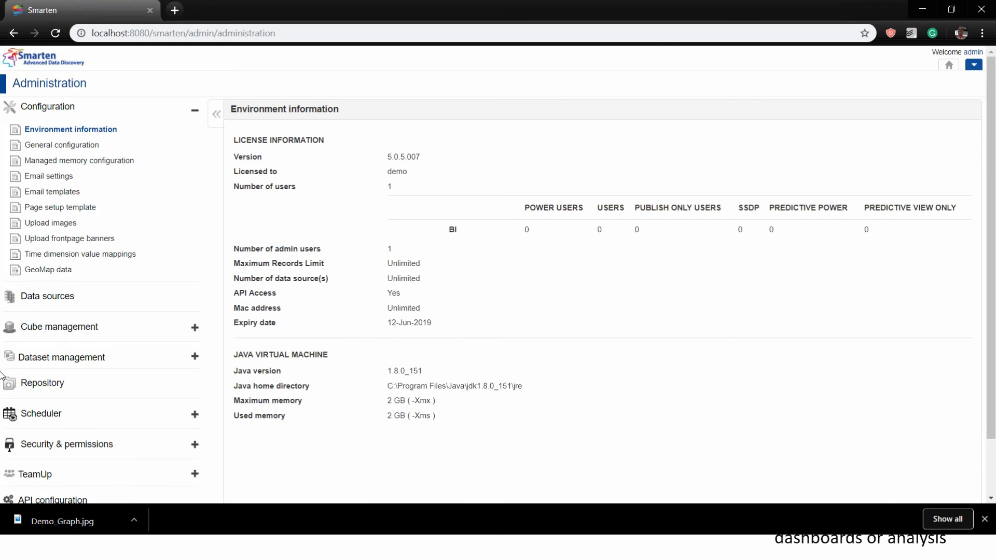
# Open the account menu over the Environment information page
pyautogui.click(973, 66)
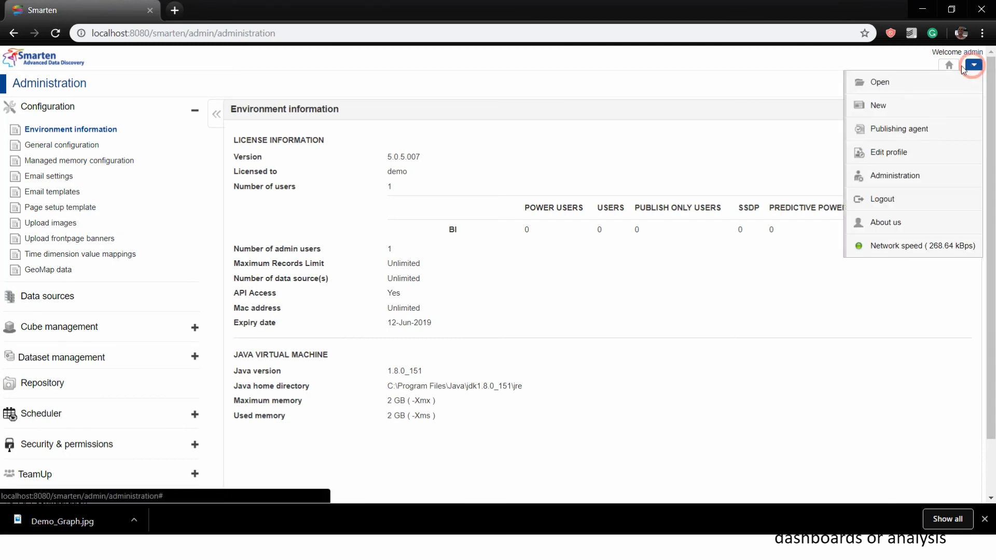
# Return to the home Performance dashboard, then log out of Smarten from the account menu
pyautogui.click(949, 64)
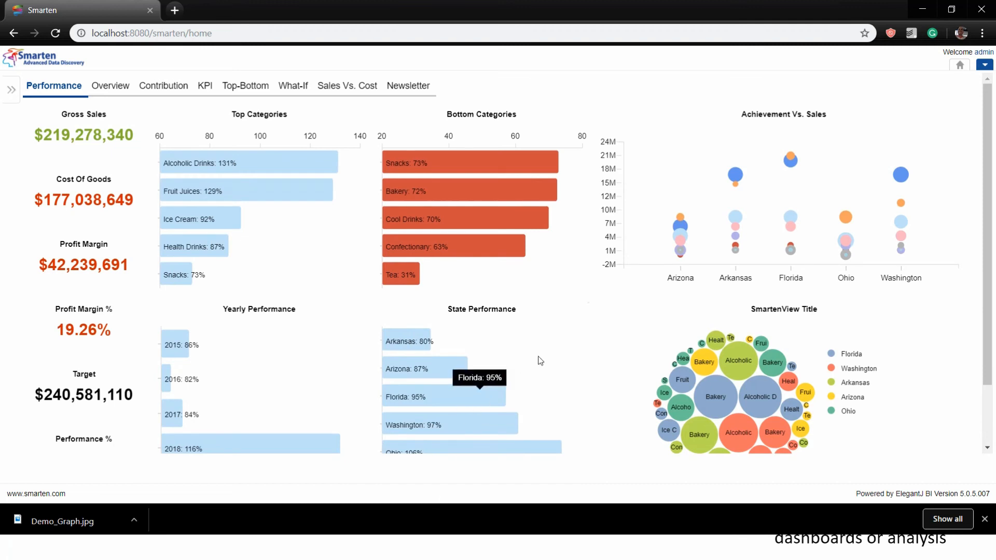
pyautogui.scroll(-2, 928, 359)
pyautogui.scroll(3, 912, 363)
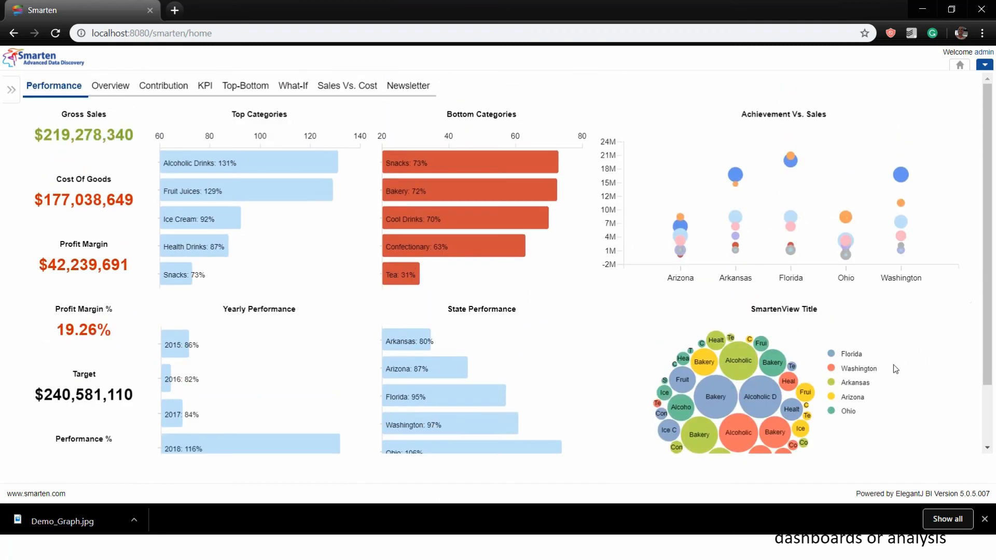
pyautogui.click(985, 68)
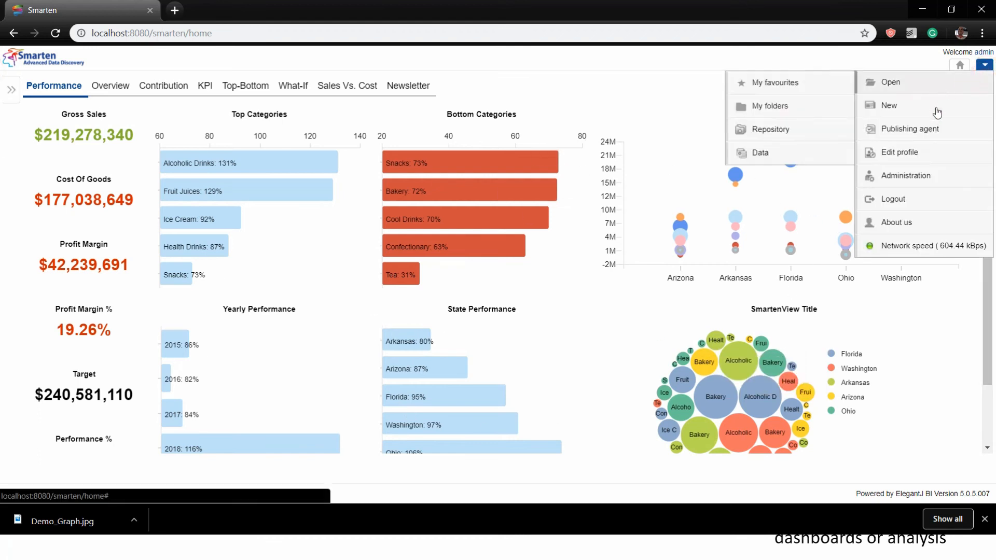
pyautogui.click(916, 207)
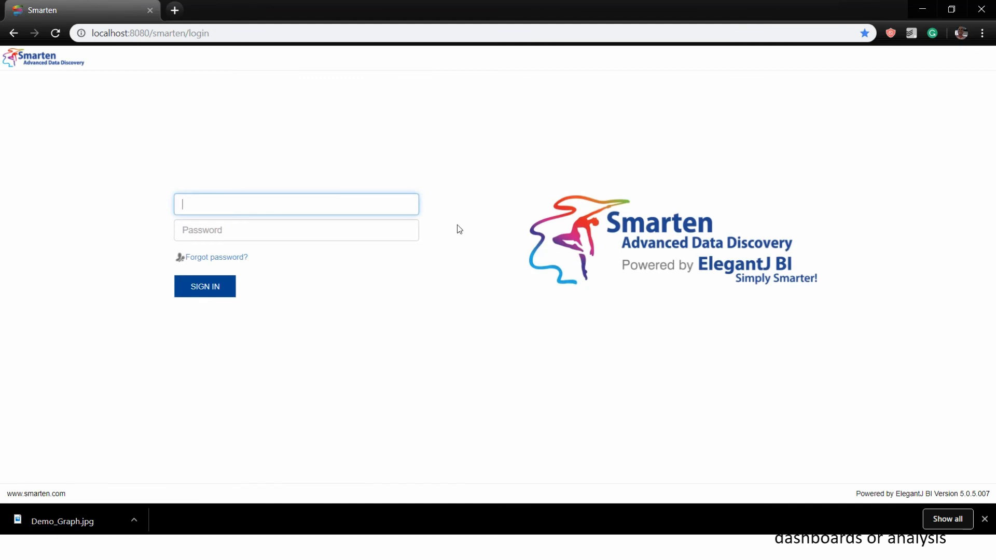
# Sign back in with the account password and close the Smarten Navigator dialog
pyautogui.press('Tab')
pyautogui.write('a')
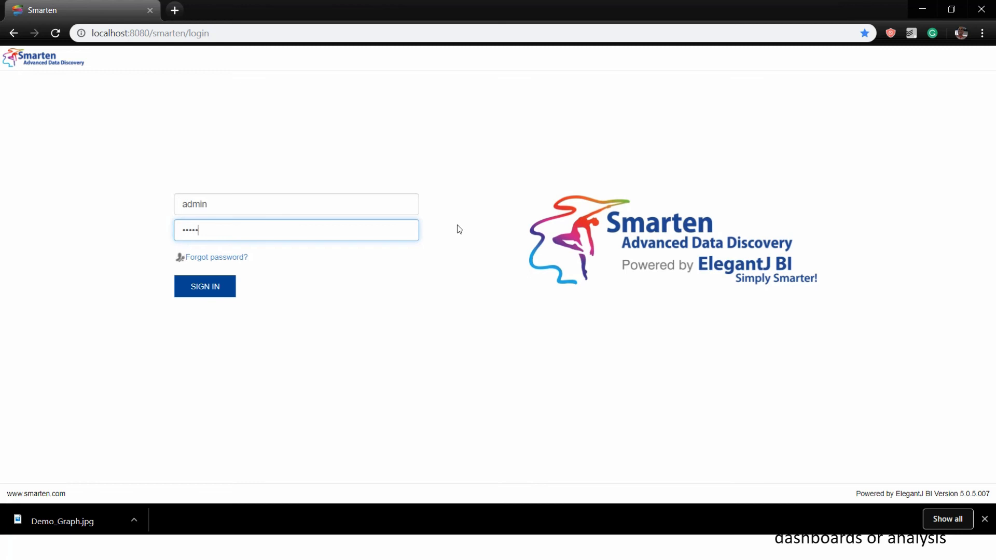
pyautogui.click(222, 300)
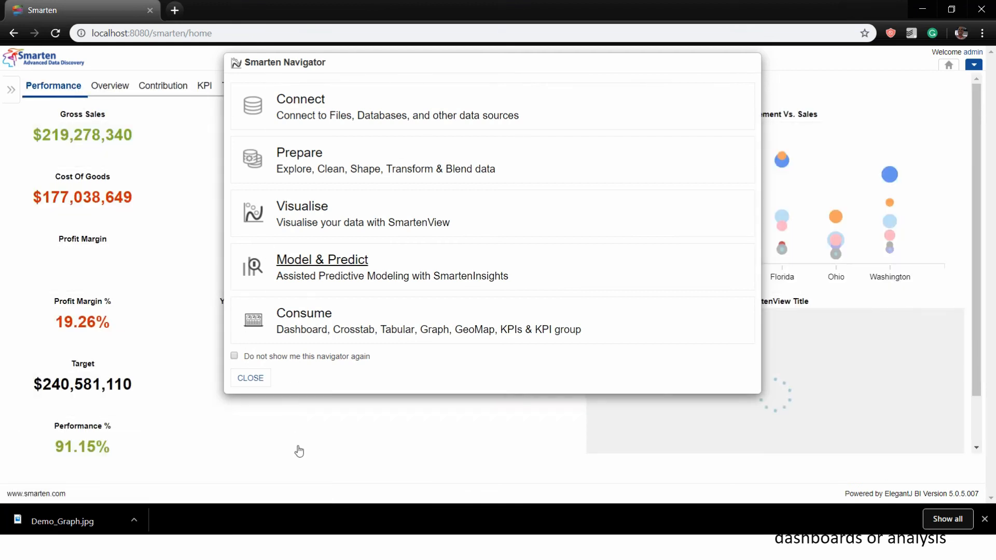
pyautogui.click(240, 378)
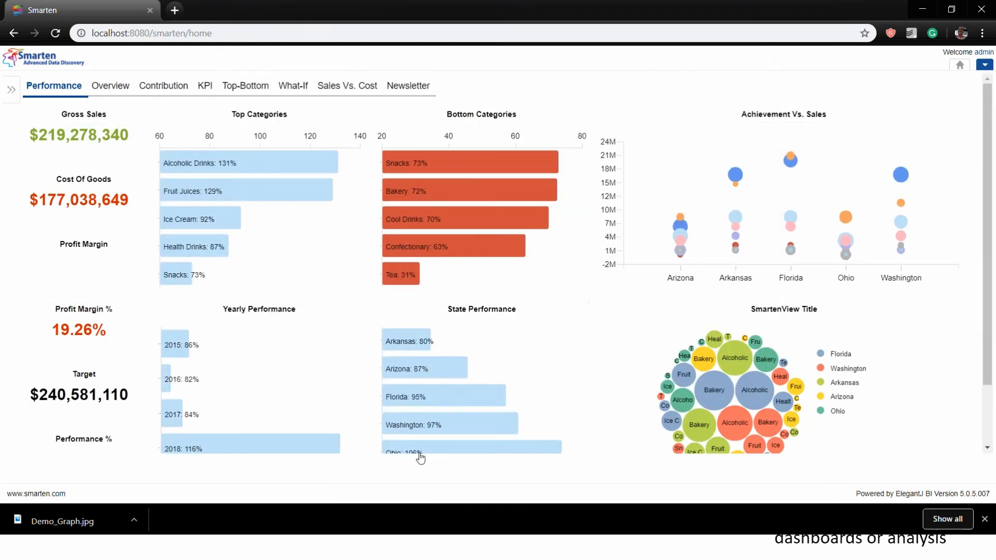
# Expand the left navigation panel and go to My folders
pyautogui.moveTo(422, 450)
pyautogui.click(11, 89)
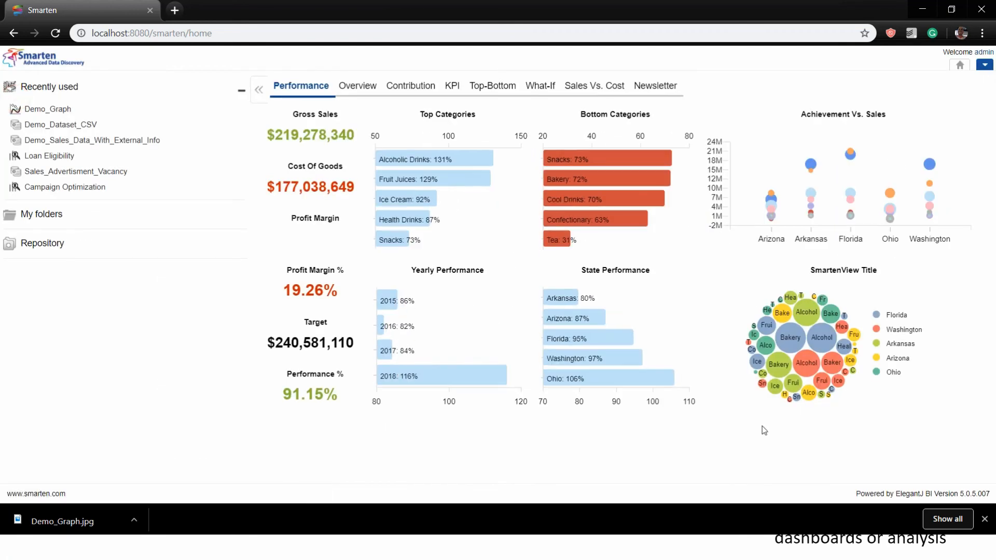
pyautogui.click(44, 216)
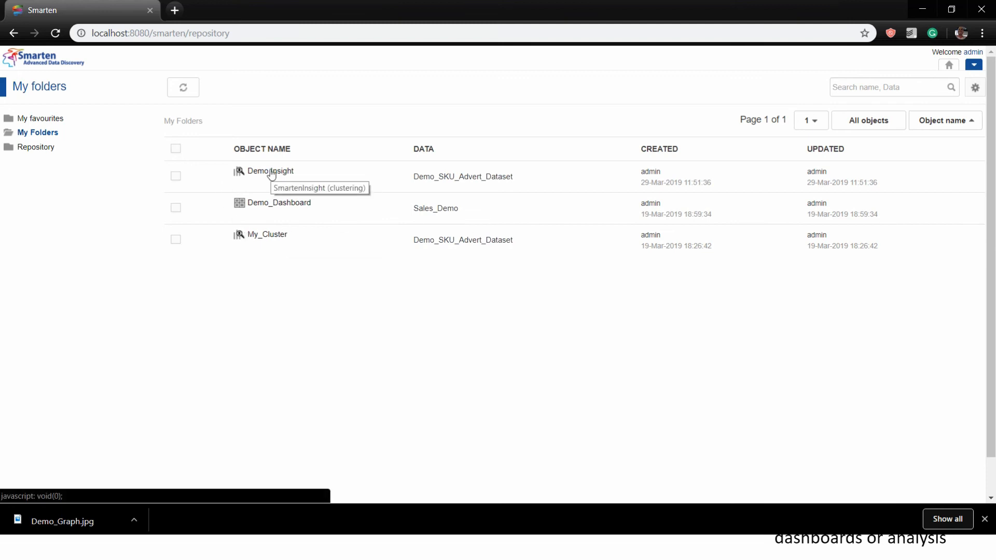
# Expand Repository > Business > Demo App and open the Sales Home dashboard
pyautogui.click(32, 150)
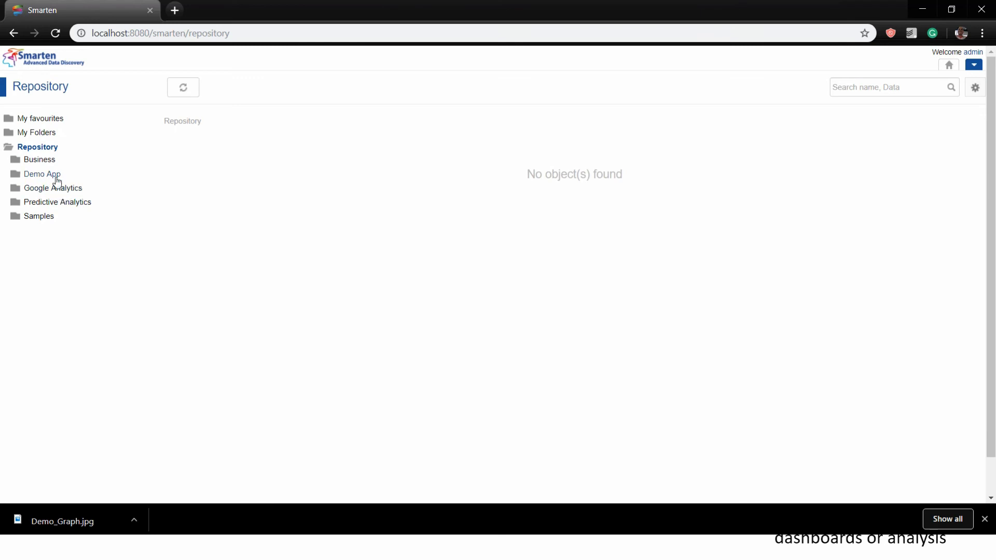
pyautogui.click(51, 162)
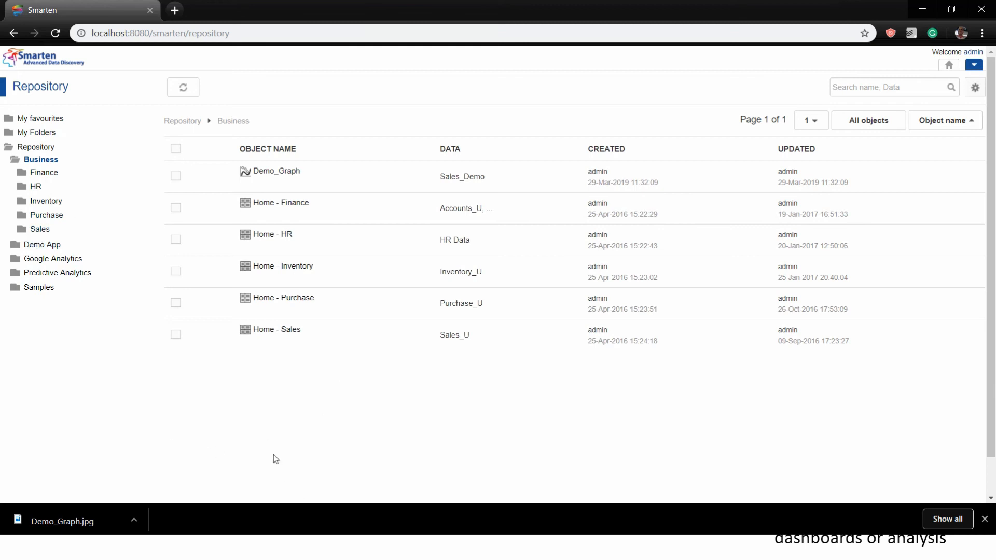
pyautogui.click(43, 245)
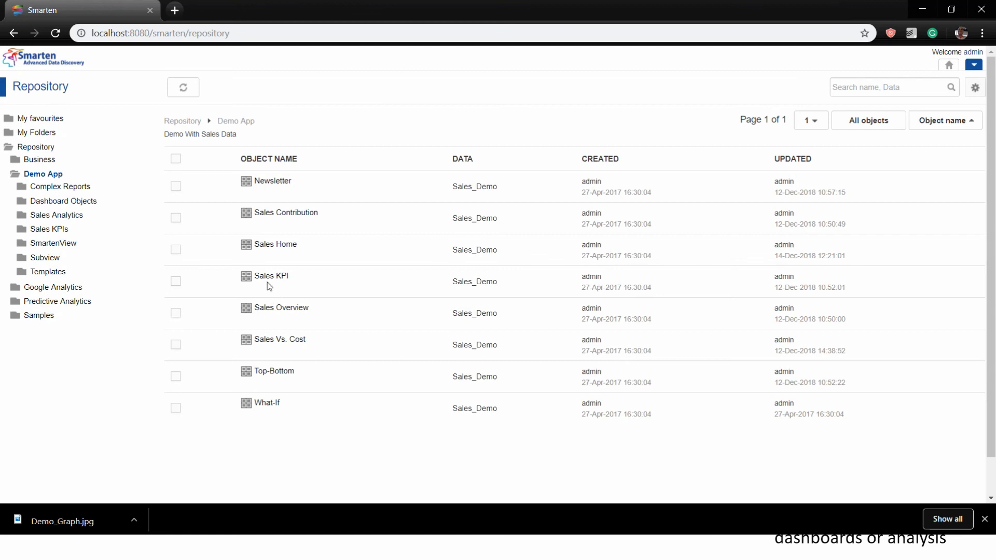
pyautogui.click(269, 241)
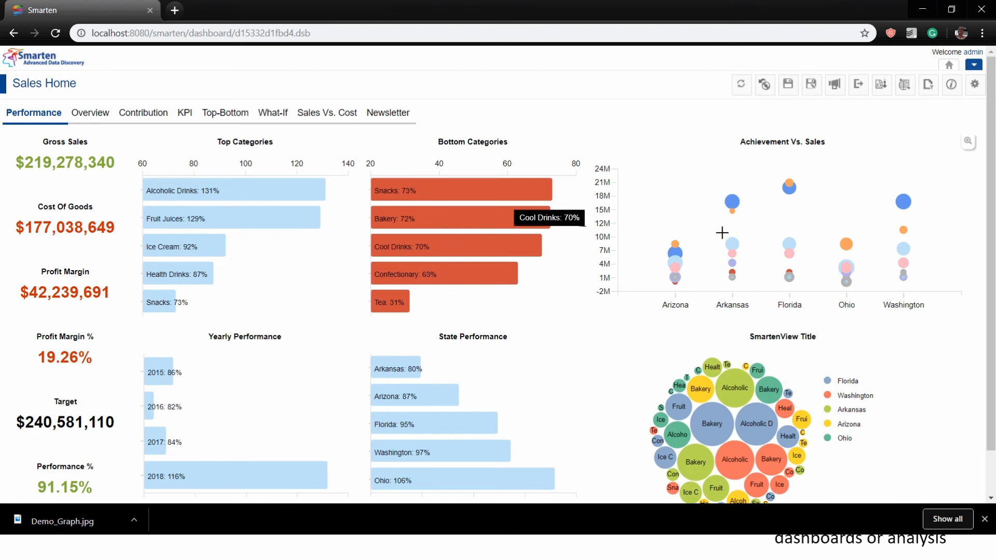
# On the Overview page, drill into Alcoholic Drinks to view Beer, Whisky and Wine sales by year
pyautogui.click(100, 106)
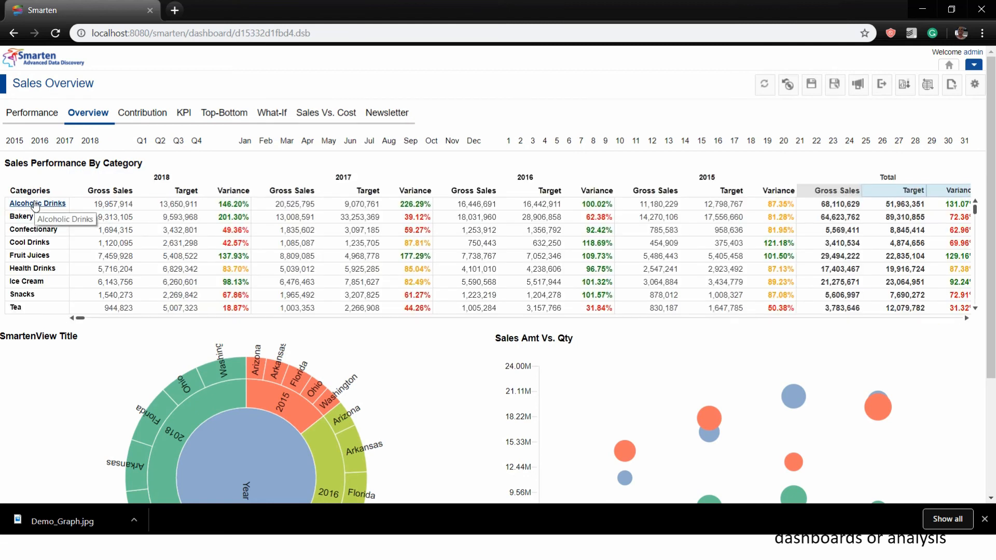
pyautogui.click(35, 204)
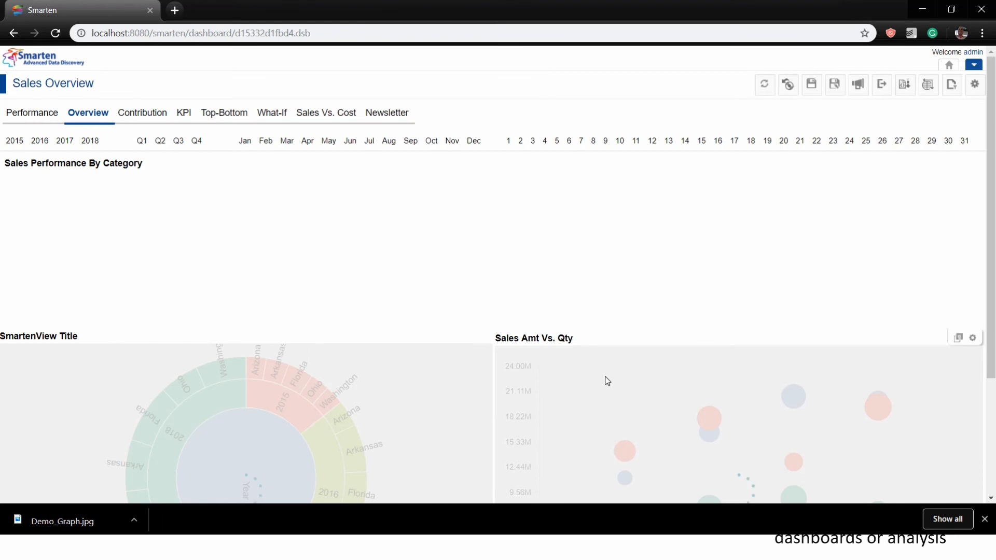
pyautogui.scroll(-3, 605, 380)
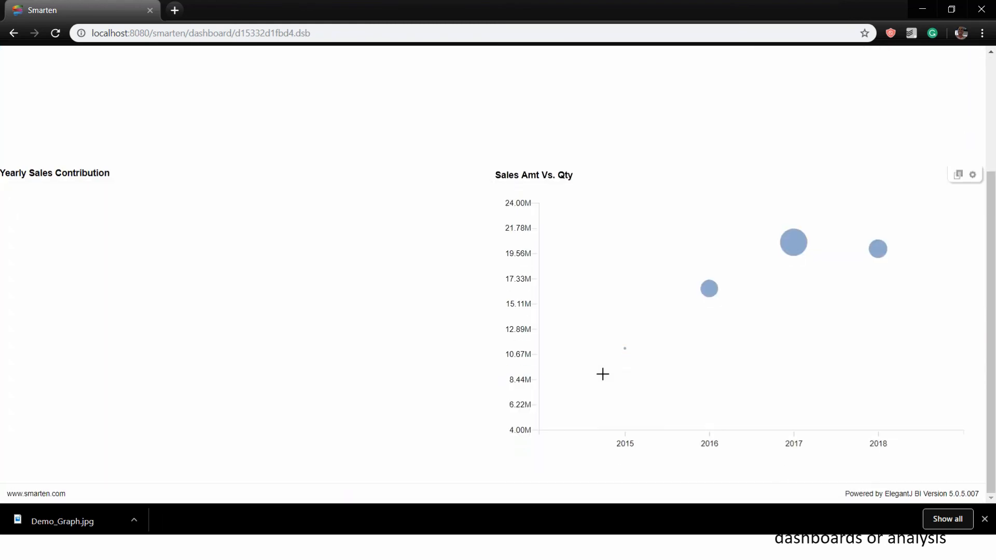
pyautogui.scroll(3, 603, 374)
pyautogui.scroll(-3, 603, 373)
pyautogui.scroll(3, 603, 374)
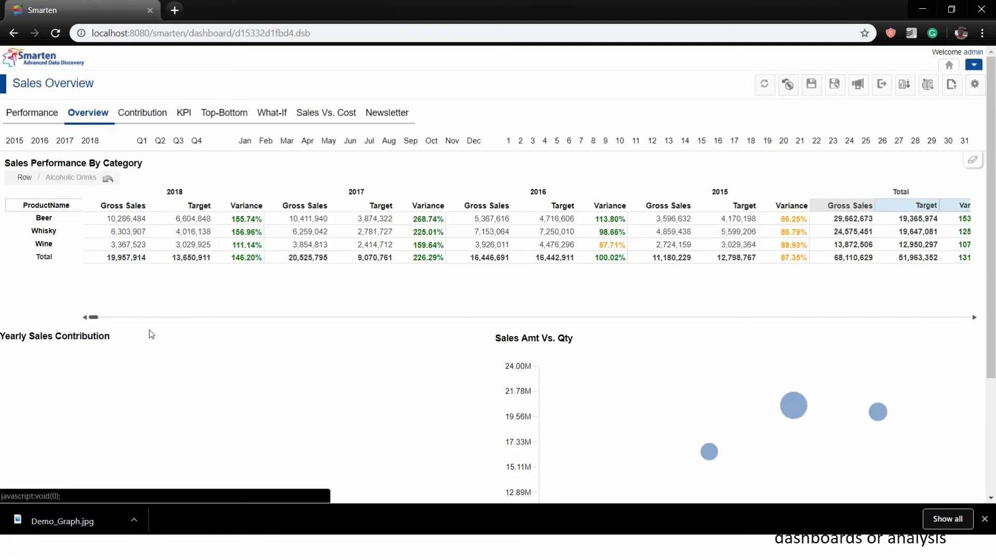
pyautogui.scroll(-3, 414, 325)
pyautogui.scroll(3, 414, 322)
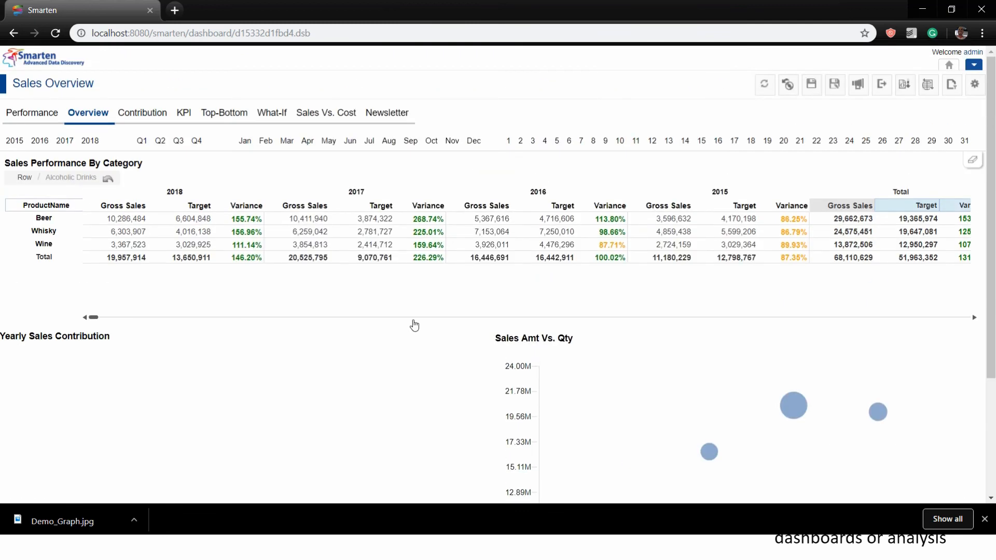
pyautogui.scroll(-3, 360, 333)
pyautogui.scroll(3, 434, 375)
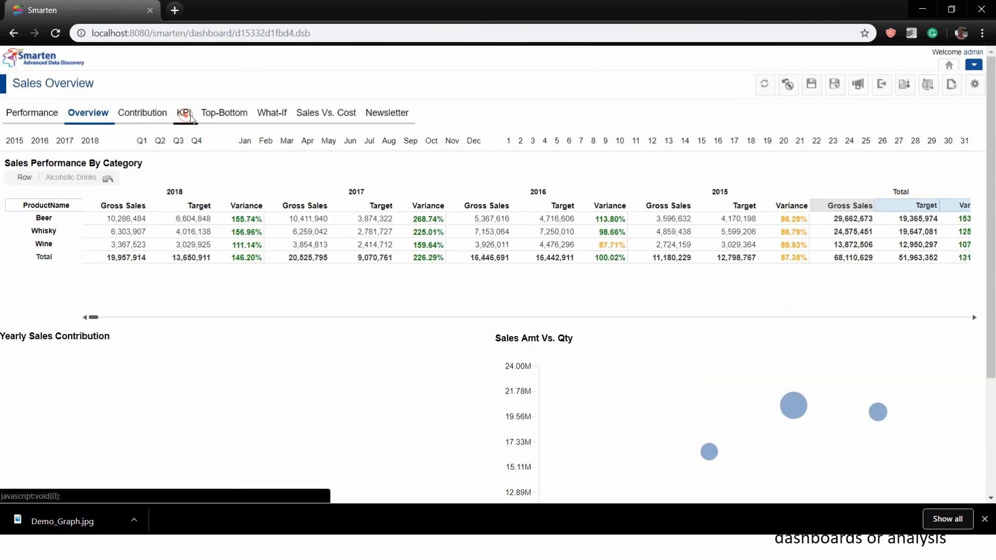
# On the KPI page, open the Sales gauges in their own monthly view
pyautogui.click(184, 112)
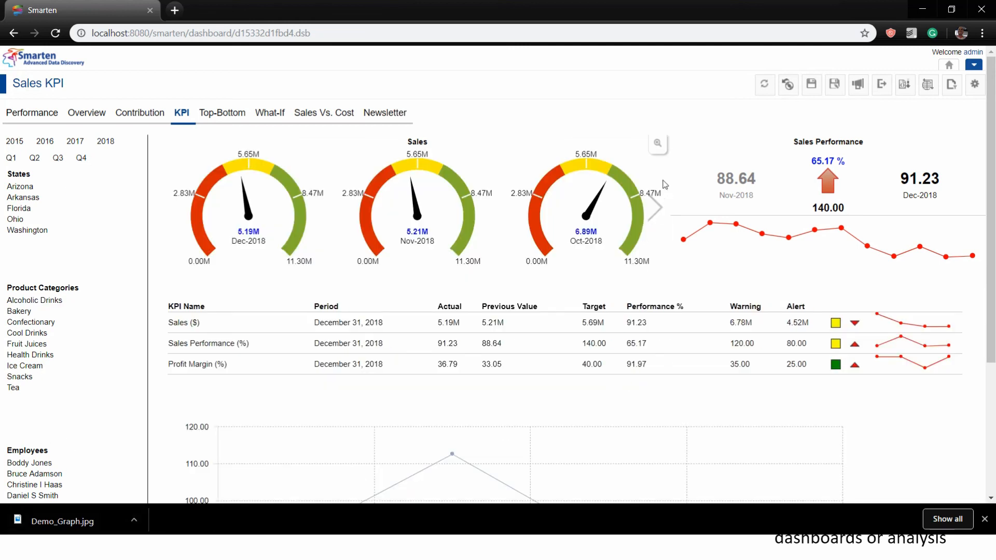
pyautogui.click(658, 143)
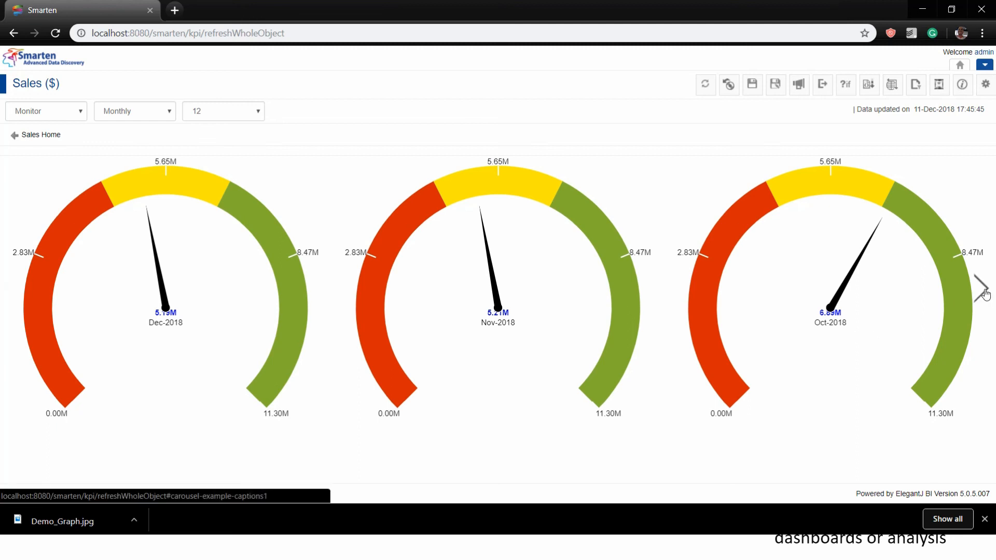
# Change the Sales ($) KPI frequency to Yearly, then to Half Yearly
pyautogui.click(143, 118)
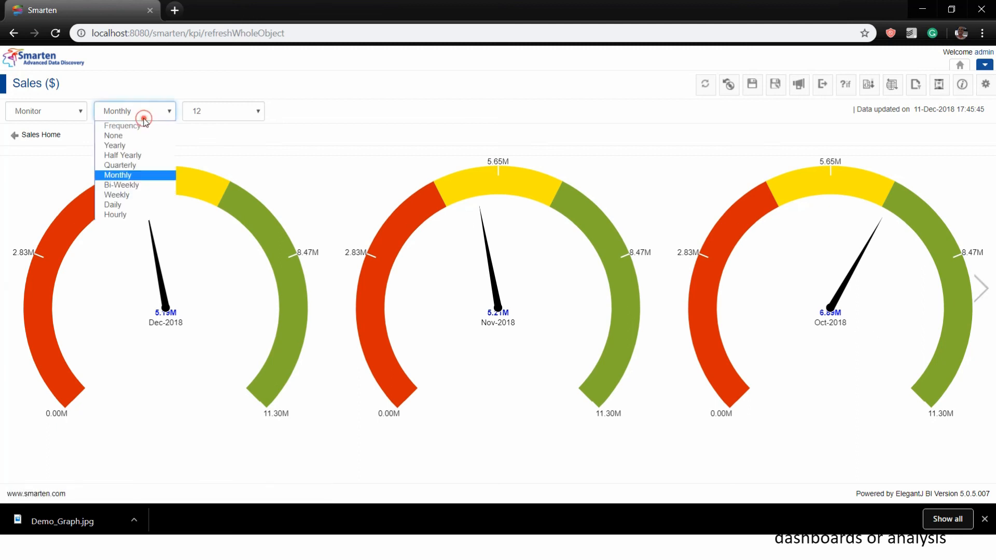
pyautogui.click(132, 145)
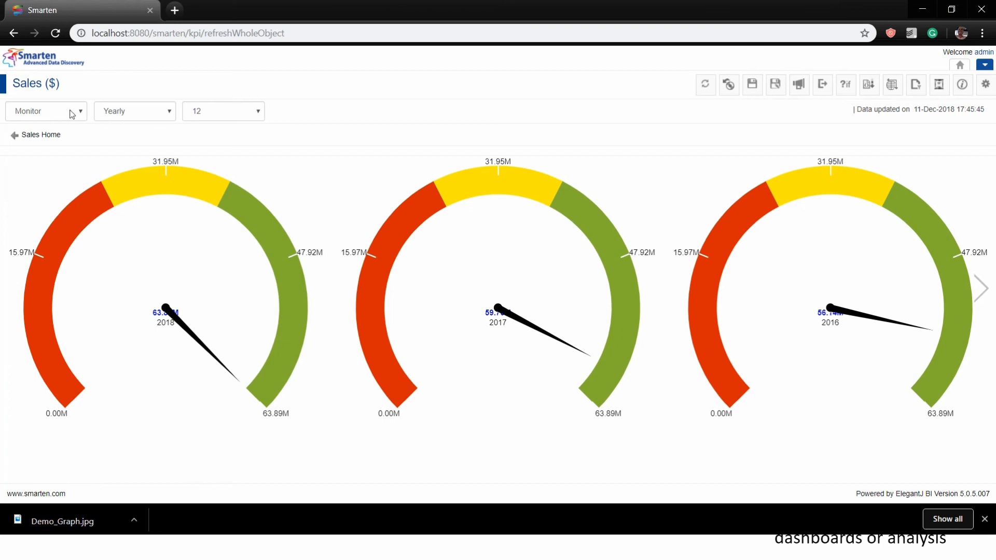
pyautogui.click(109, 113)
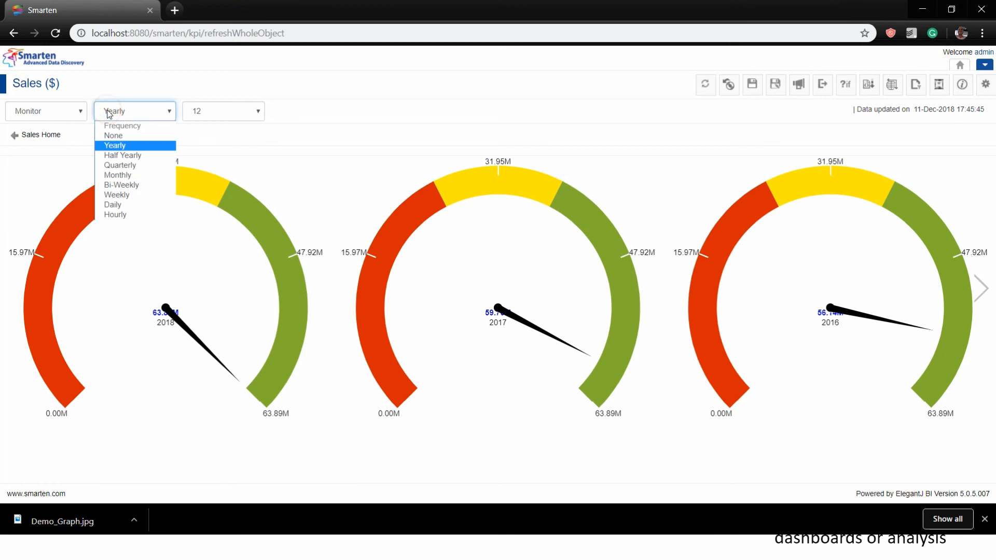
pyautogui.click(122, 156)
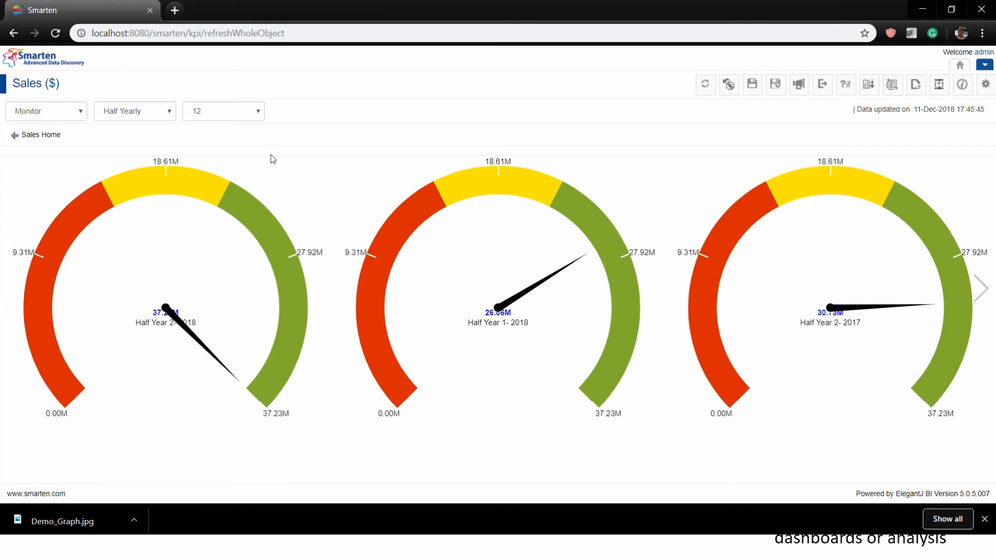
# Open the Monitor views dropdown above the KPI
pyautogui.click(66, 113)
pyautogui.click(66, 113)
pyautogui.click(66, 113)
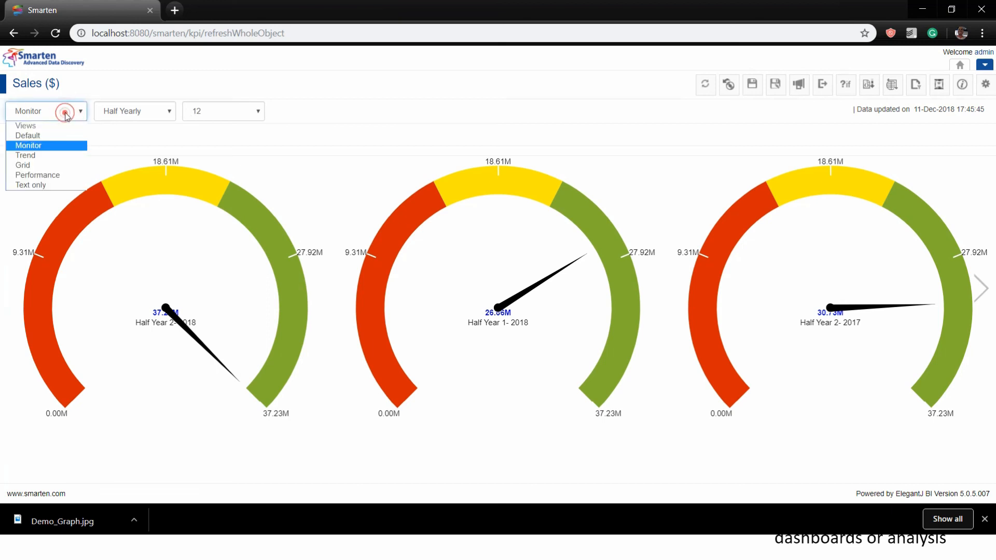
# Switch the Sales ($) KPI view to Grid, then to the Trend line chart
pyautogui.click(34, 165)
pyautogui.scroll(-5, 456, 188)
pyautogui.scroll(5, 375, 189)
pyautogui.click(31, 117)
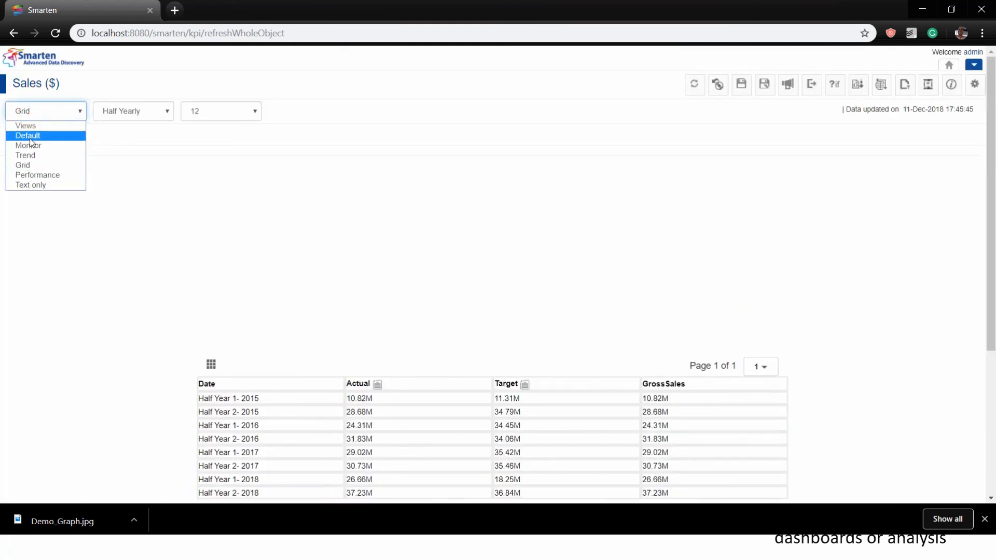
pyautogui.click(30, 155)
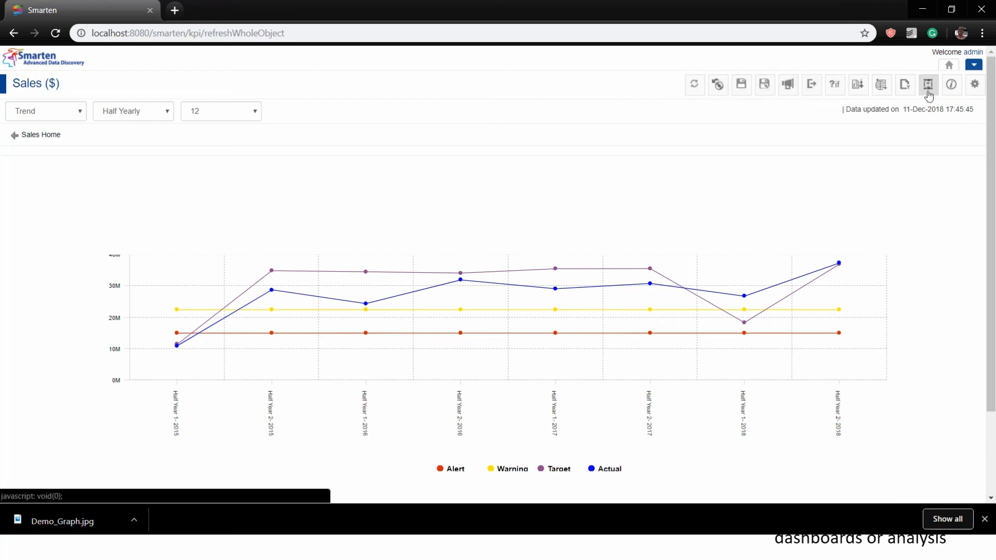
pyautogui.click(978, 90)
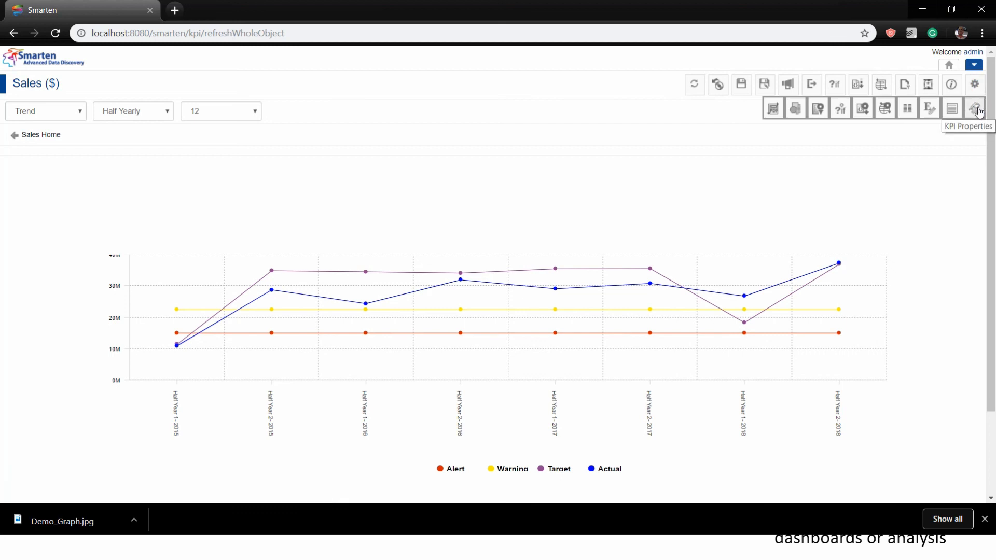
pyautogui.click(978, 110)
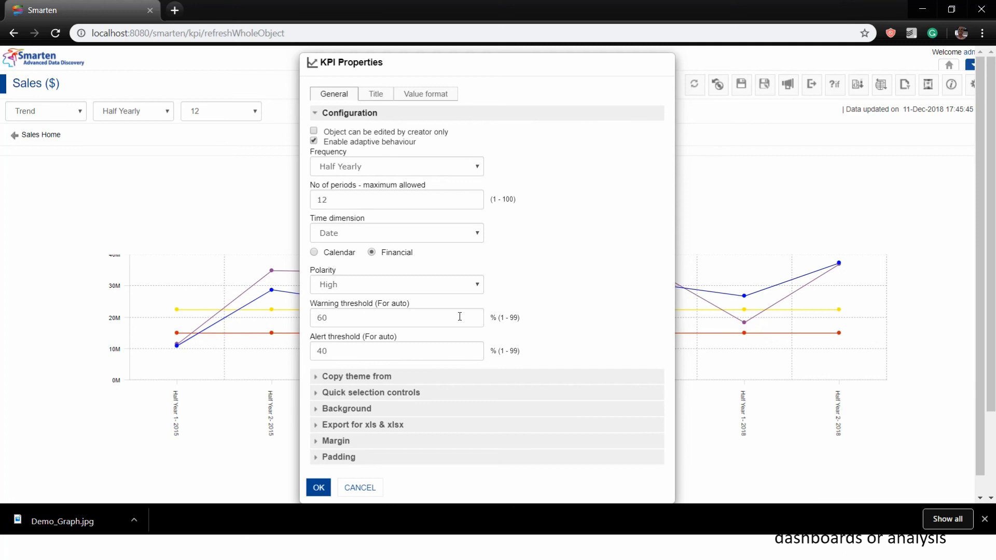
pyautogui.click(359, 488)
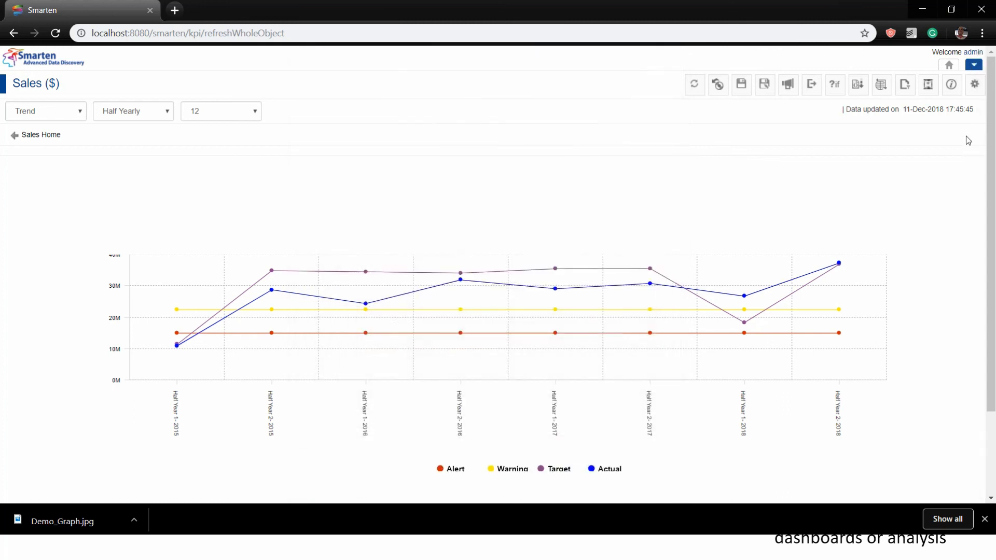
pyautogui.click(970, 90)
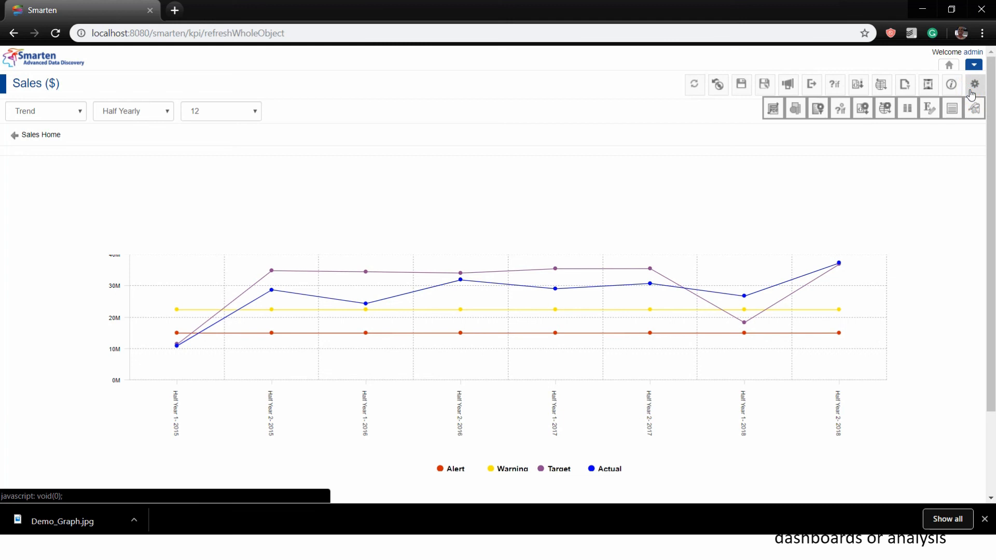
pyautogui.click(930, 88)
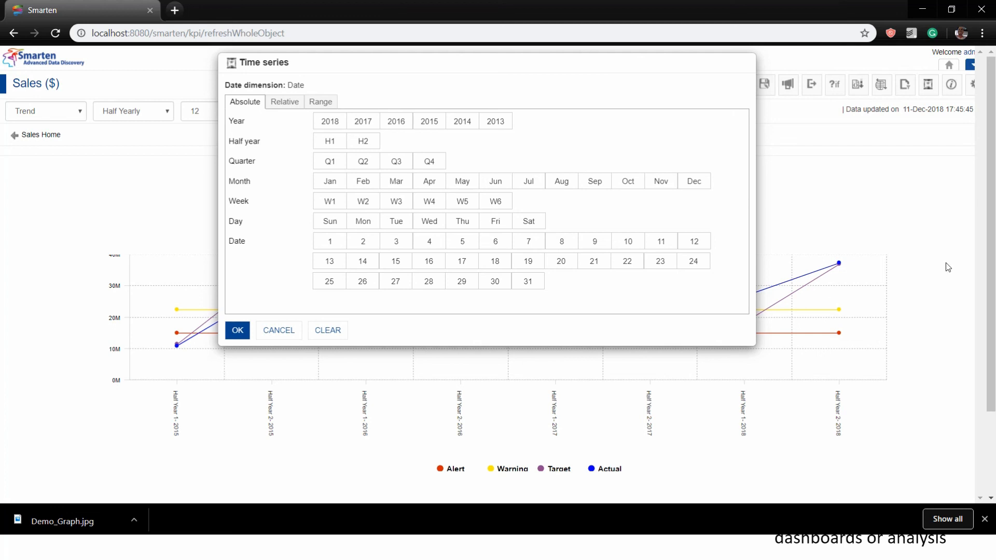
pyautogui.click(279, 330)
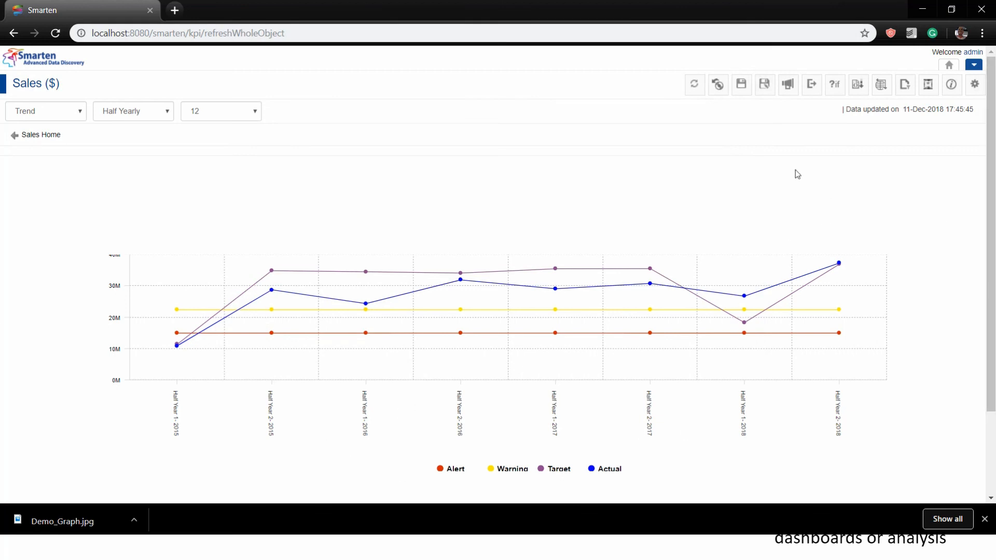
pyautogui.click(929, 90)
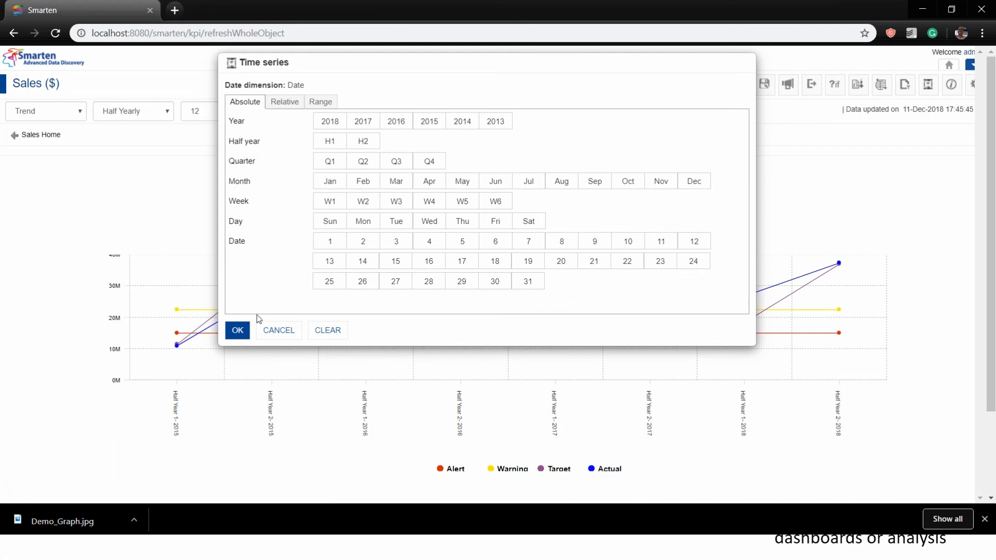
pyautogui.click(279, 103)
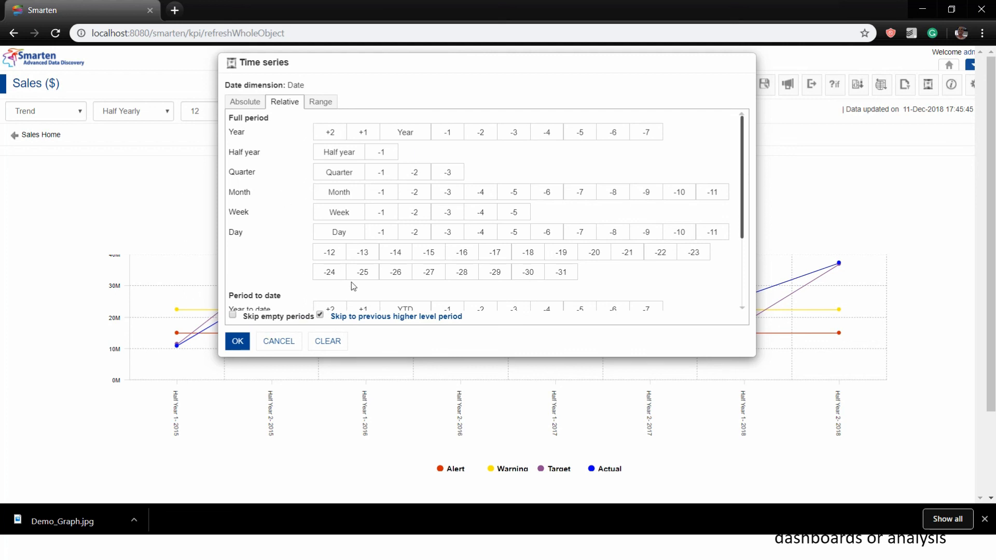
pyautogui.scroll(-1, 354, 280)
pyautogui.scroll(-2, 354, 281)
pyautogui.scroll(3, 354, 280)
pyautogui.click(322, 109)
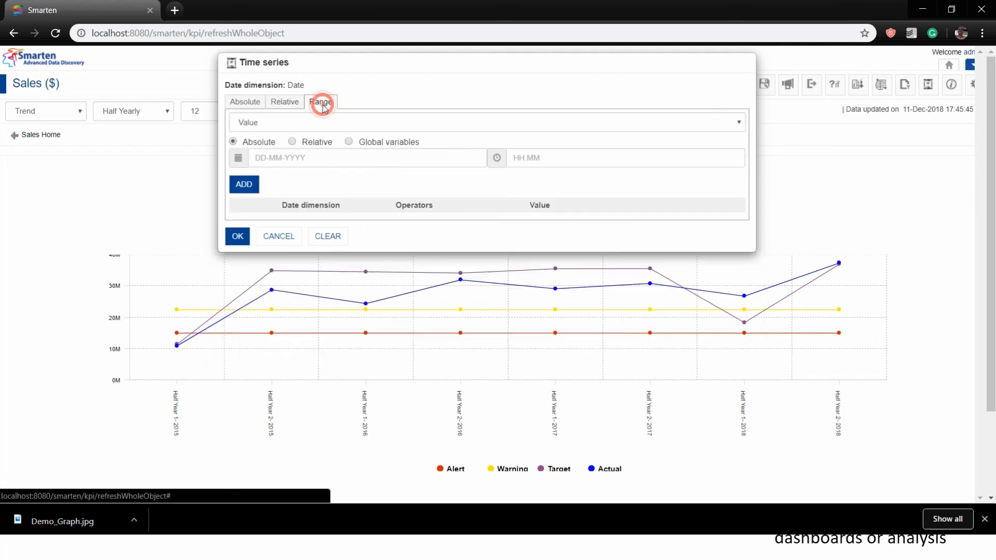
pyautogui.click(256, 103)
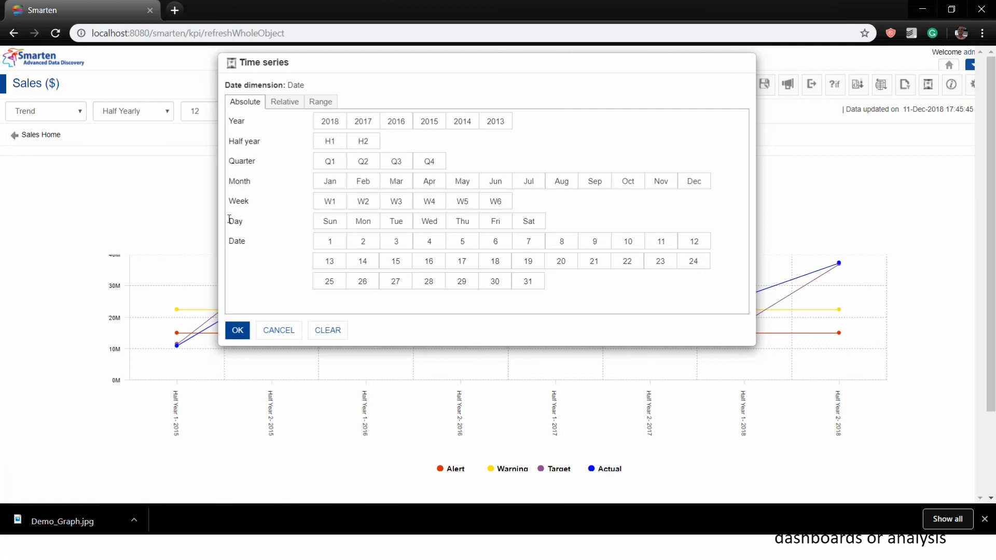
pyautogui.click(277, 332)
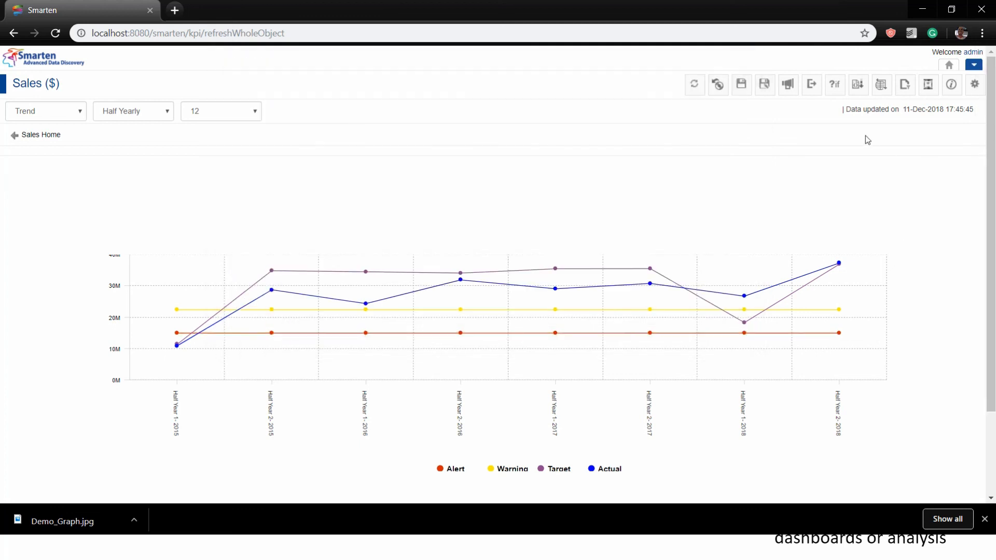
# Choose New > Dashboard from the user menu to start a new dashboard
pyautogui.click(968, 65)
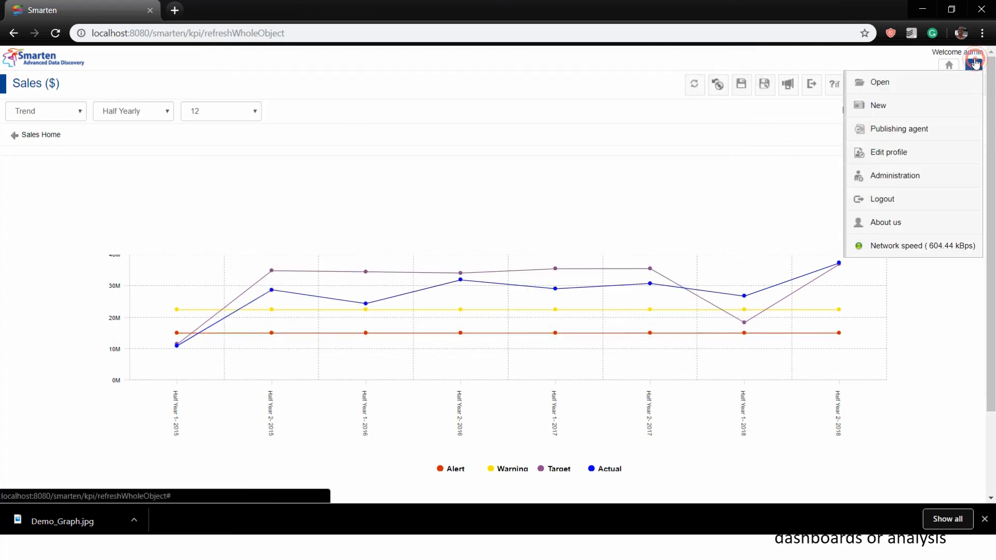
pyautogui.moveTo(850, 108)
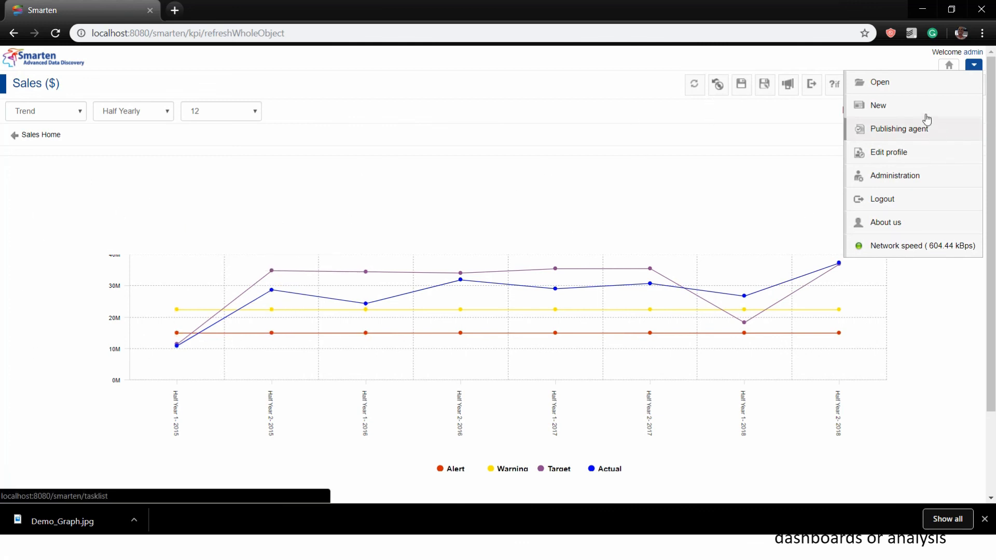
pyautogui.moveTo(925, 117)
pyautogui.click(776, 248)
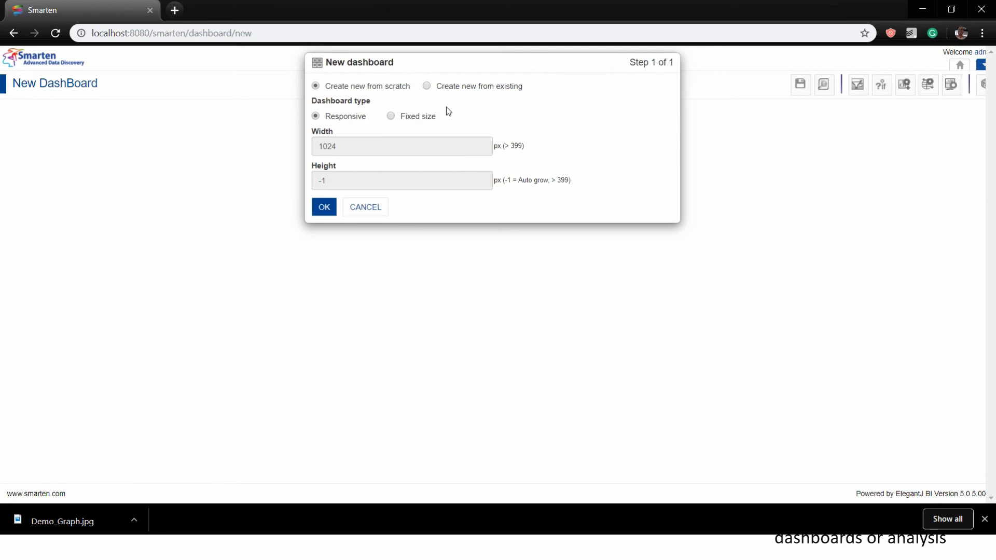
# Add a KPI group section, kpigroup-0, widen it across the canvas and open its properties
pyautogui.click(321, 212)
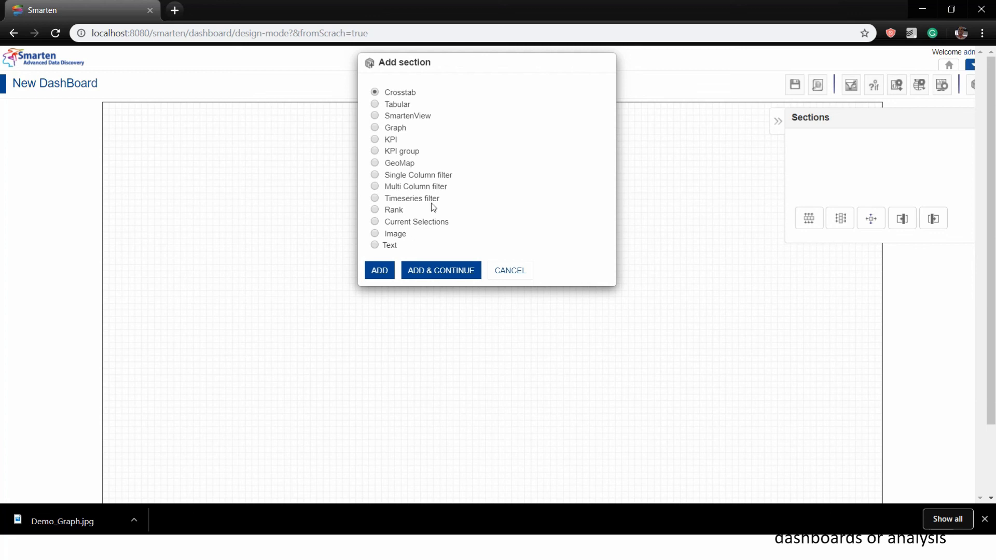
pyautogui.click(377, 151)
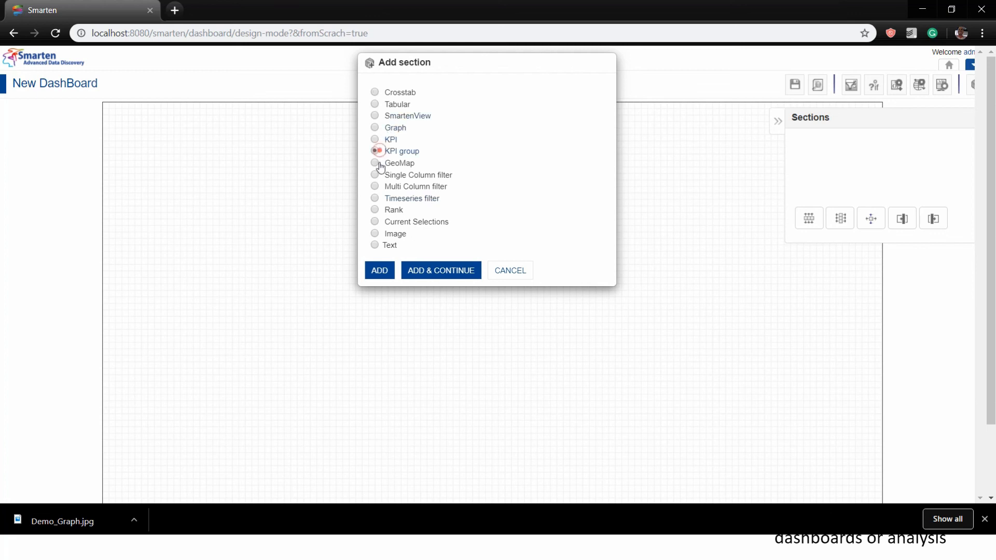
pyautogui.click(385, 275)
pyautogui.moveTo(229, 231); pyautogui.dragTo(870, 378)
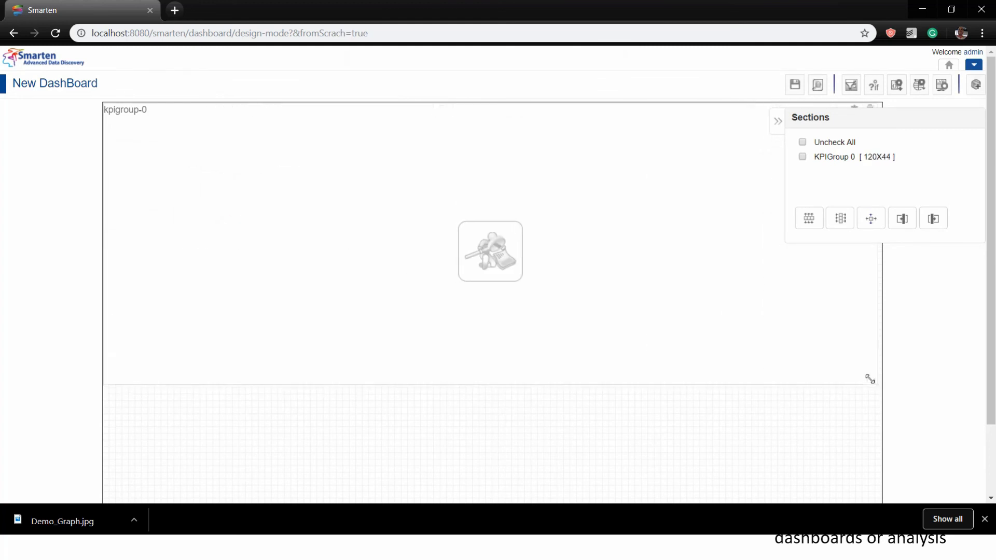
pyautogui.click(778, 121)
pyautogui.click(855, 112)
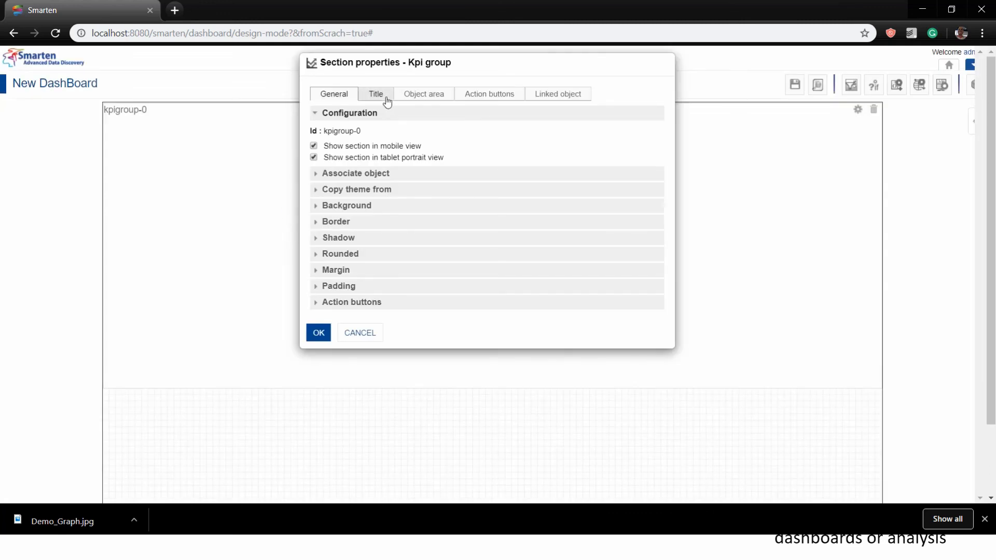
# Review the section's title, object area, action buttons and linked object settings
pyautogui.click(371, 174)
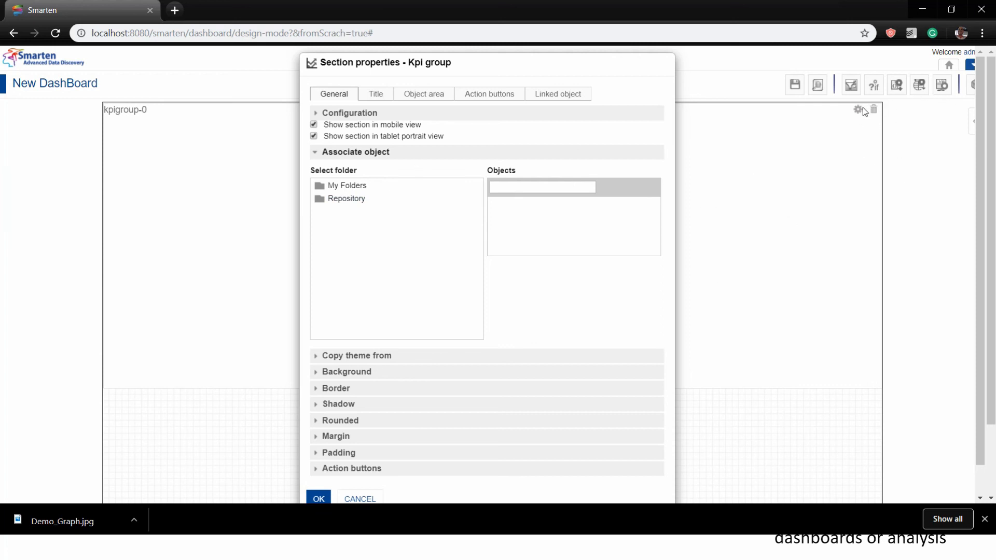
pyautogui.click(364, 96)
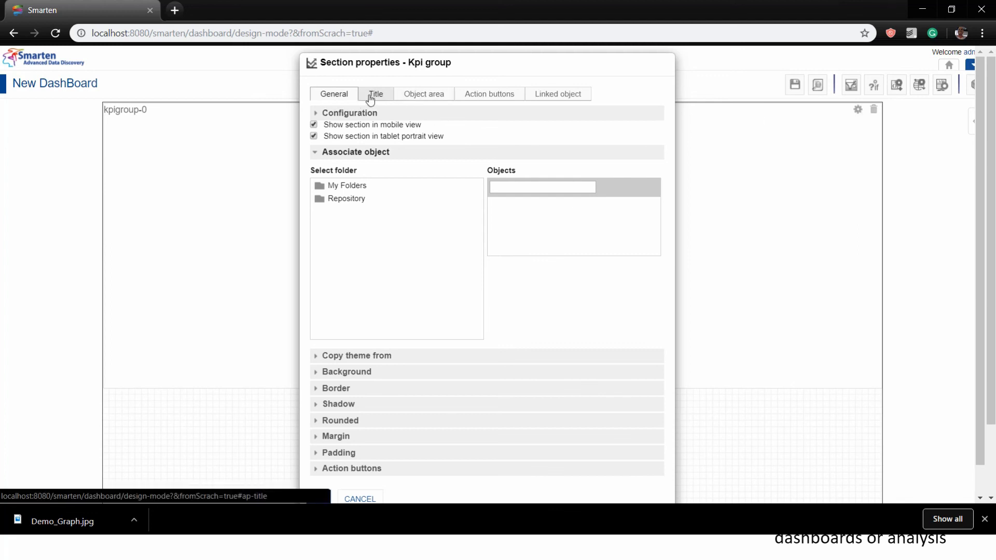
pyautogui.click(418, 95)
pyautogui.click(465, 96)
pyautogui.click(549, 101)
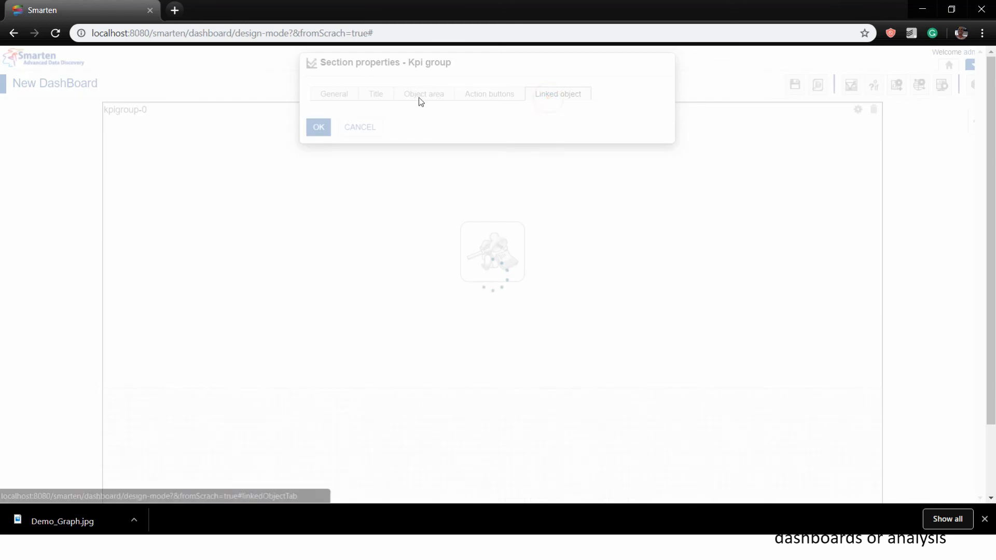
pyautogui.click(389, 98)
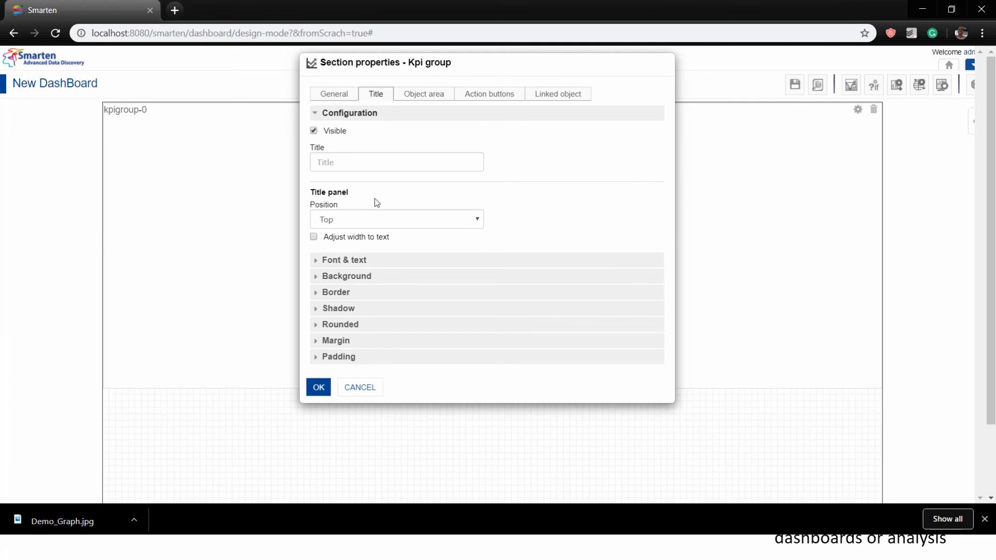
pyautogui.click(330, 95)
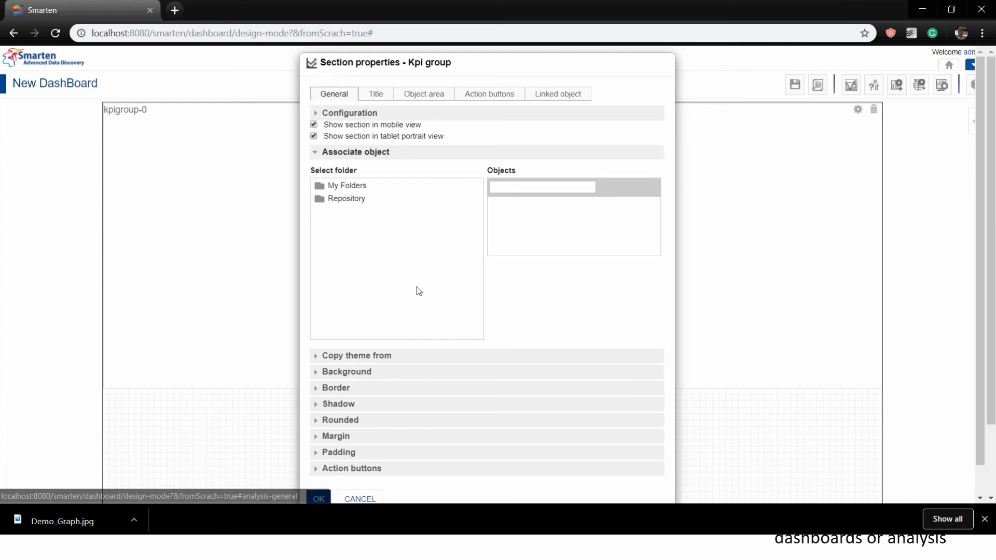
# Link Sales KPI Group from Repository > Demo App > Sales KPIs and preview the dashboard
pyautogui.click(340, 199)
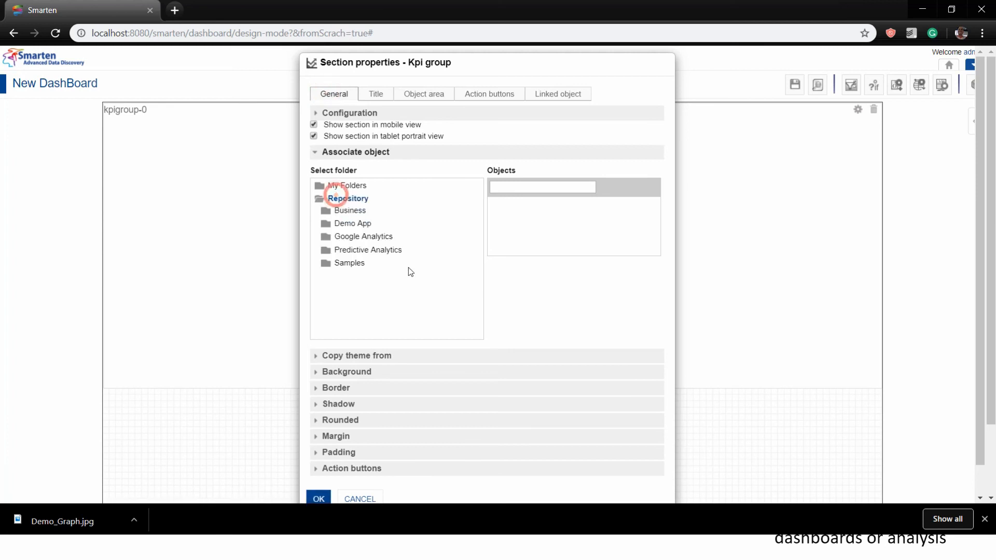
pyautogui.click(353, 224)
pyautogui.click(361, 275)
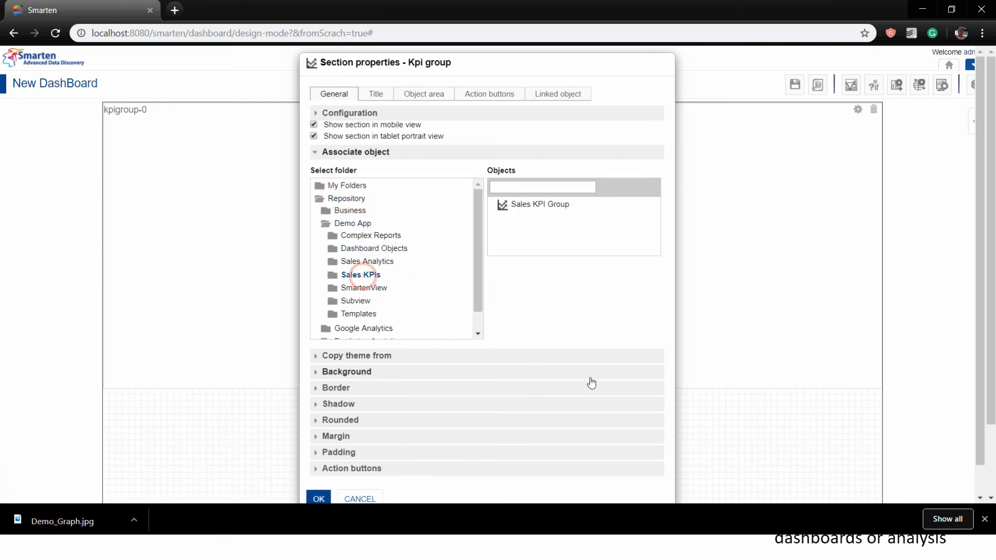
pyautogui.click(539, 204)
pyautogui.scroll(-1, 373, 447)
pyautogui.click(318, 468)
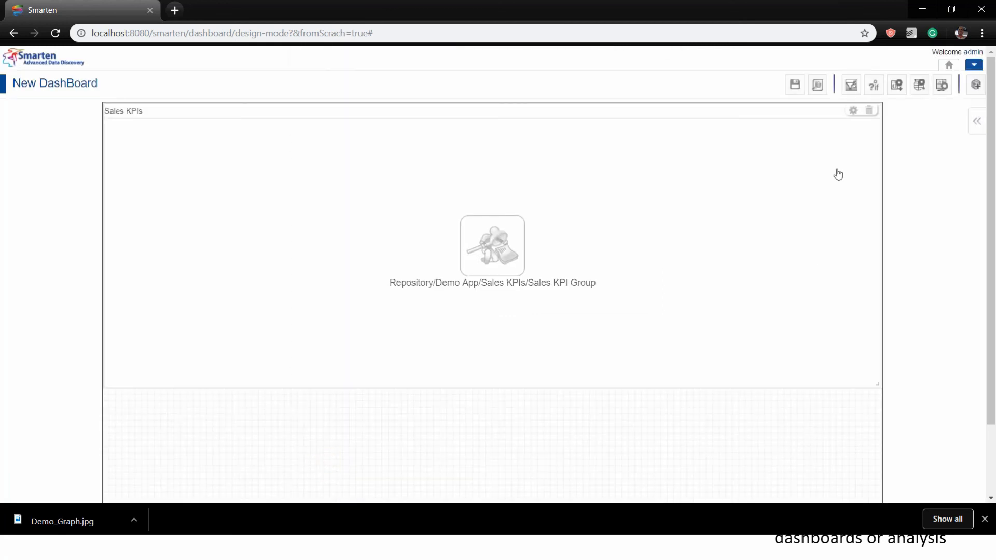
pyautogui.click(818, 86)
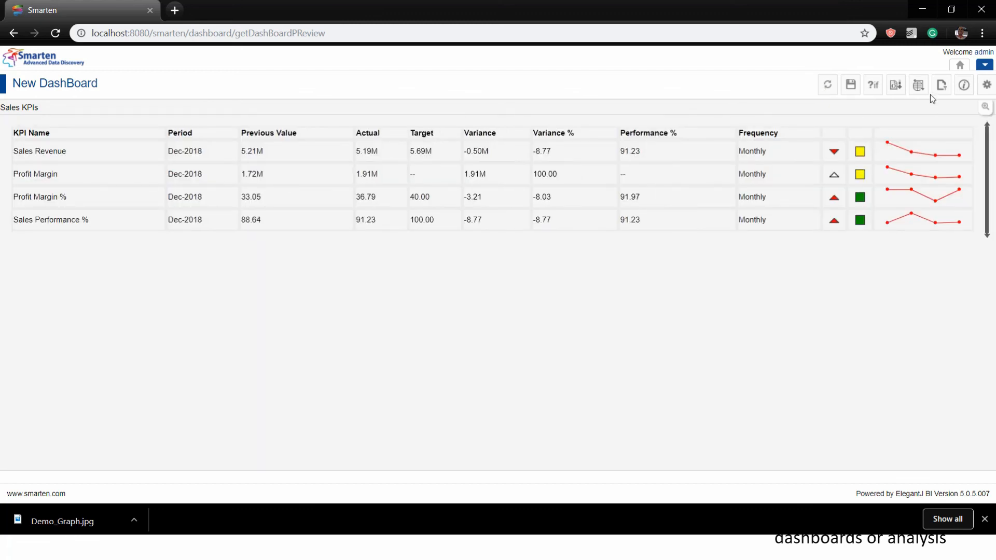
# Save the new Sales KPIs dashboard, then bring up Smarten's top-right new-item menu
pyautogui.click(857, 92)
pyautogui.hotkey('alt', 'Tab')
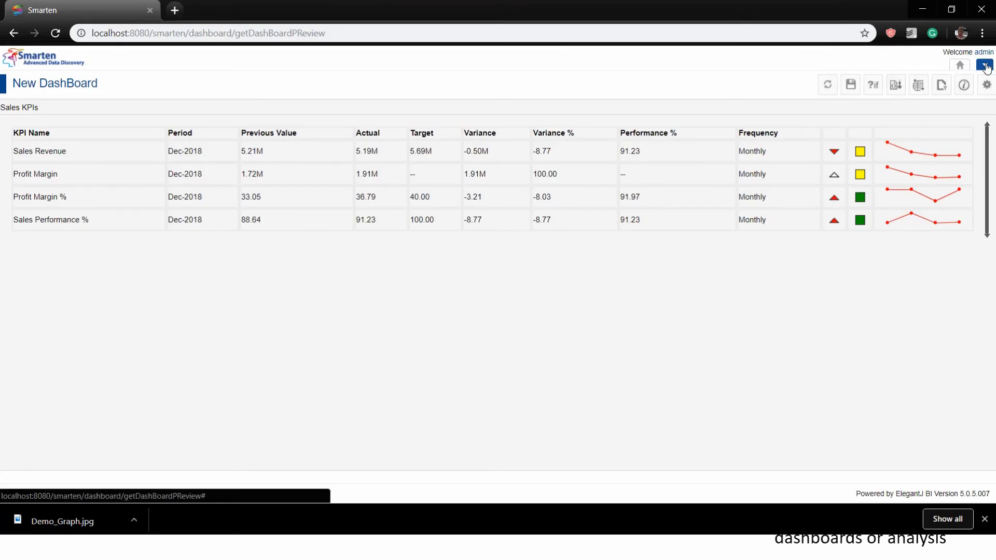
pyautogui.click(984, 66)
# Start a new crosstab with Demo_Dataset_CSV, found by searching 'csv', as its data source
pyautogui.moveTo(936, 108)
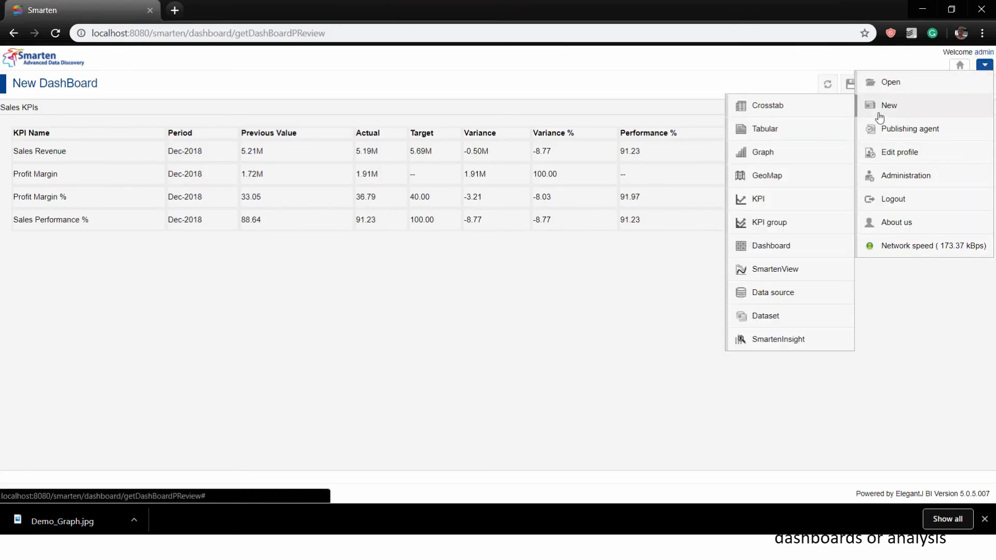
pyautogui.click(805, 117)
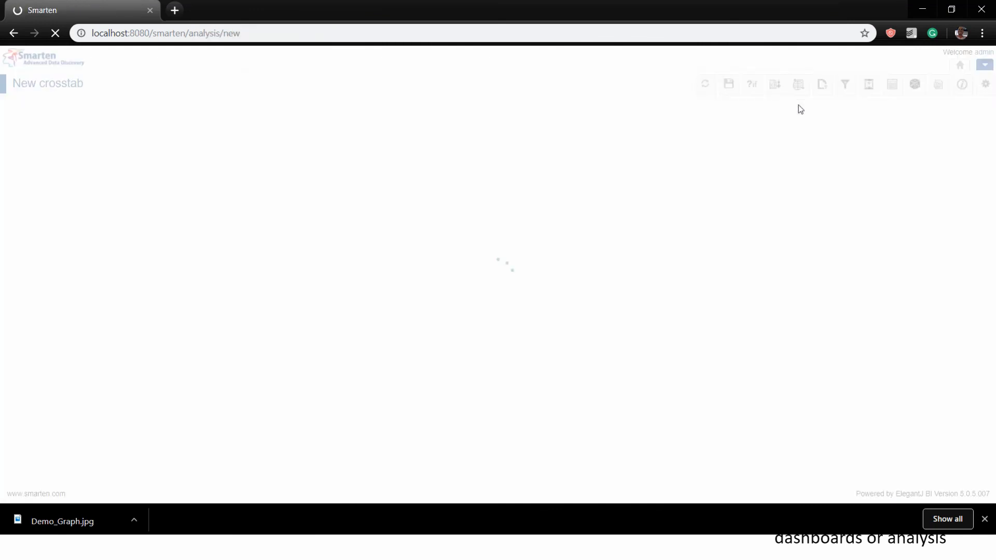
pyautogui.click(314, 101)
pyautogui.write('data')
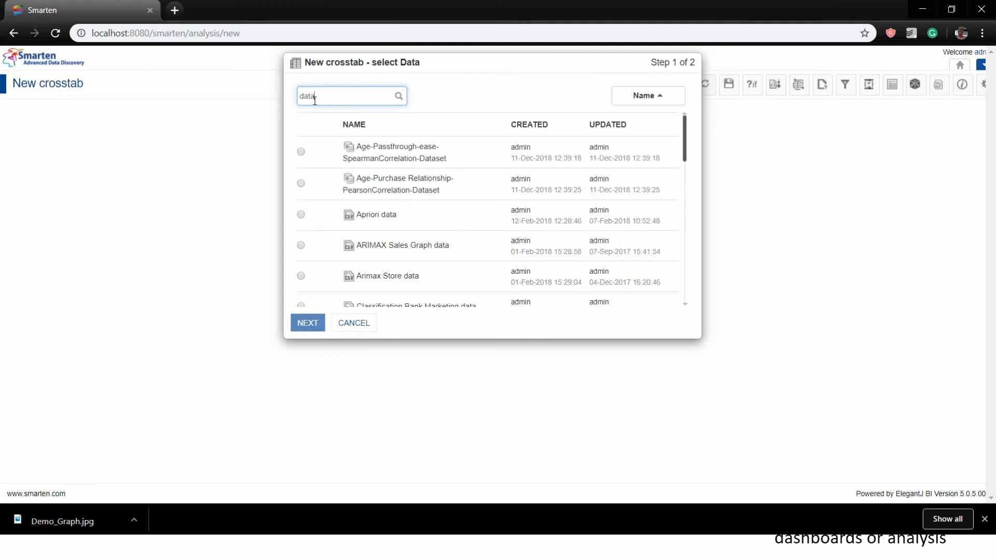
pyautogui.press('BackSpace')
pyautogui.press('BackSpace')
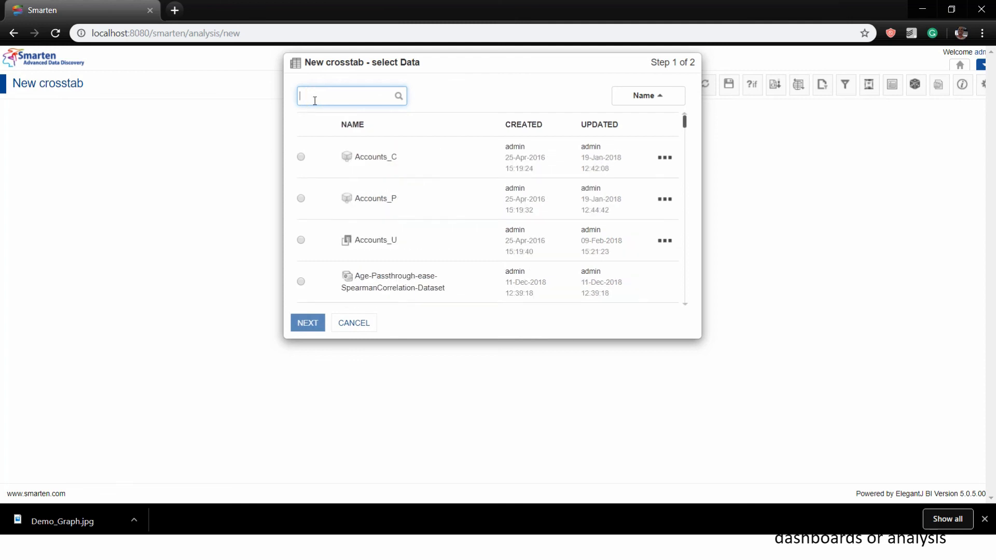
pyautogui.write('csv')
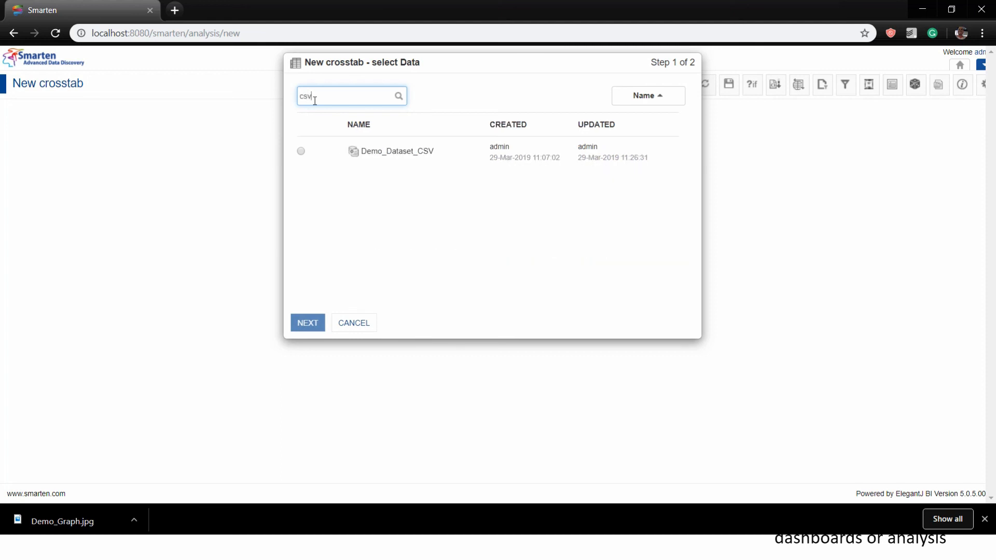
pyautogui.click(301, 151)
pyautogui.click(307, 323)
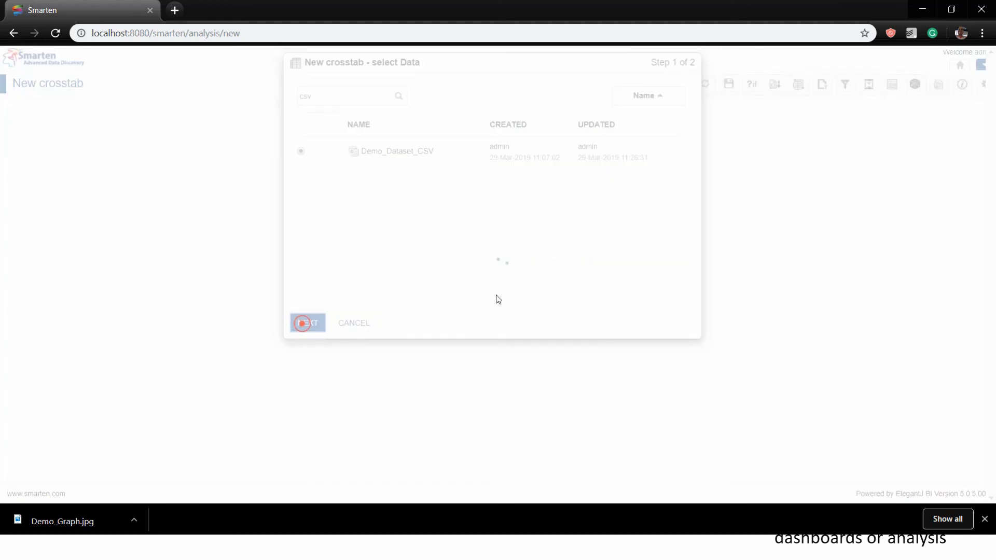
# Lay out Year as columns, State as rows and Sales_Rs_Cr as the data measure
pyautogui.click(253, 106)
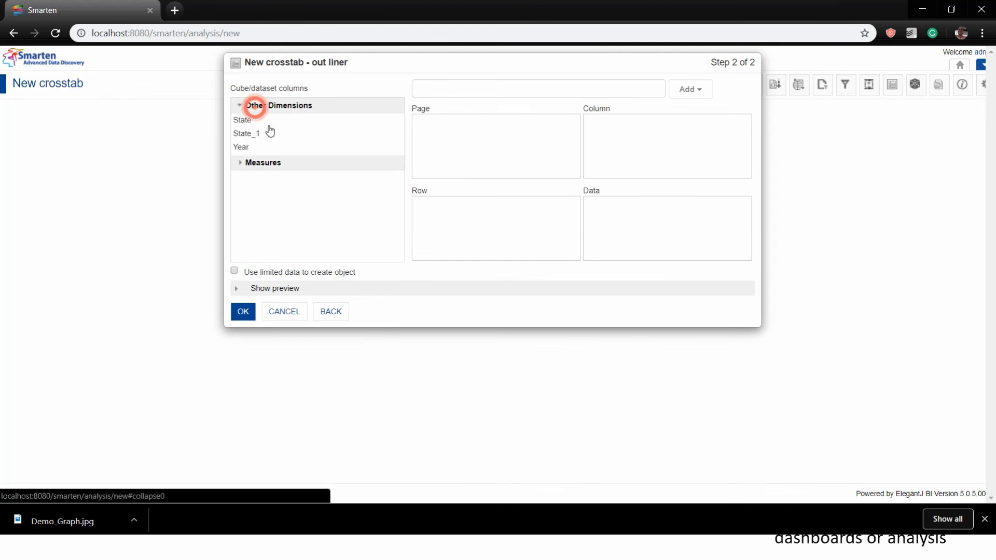
pyautogui.moveTo(246, 152); pyautogui.dragTo(666, 123)
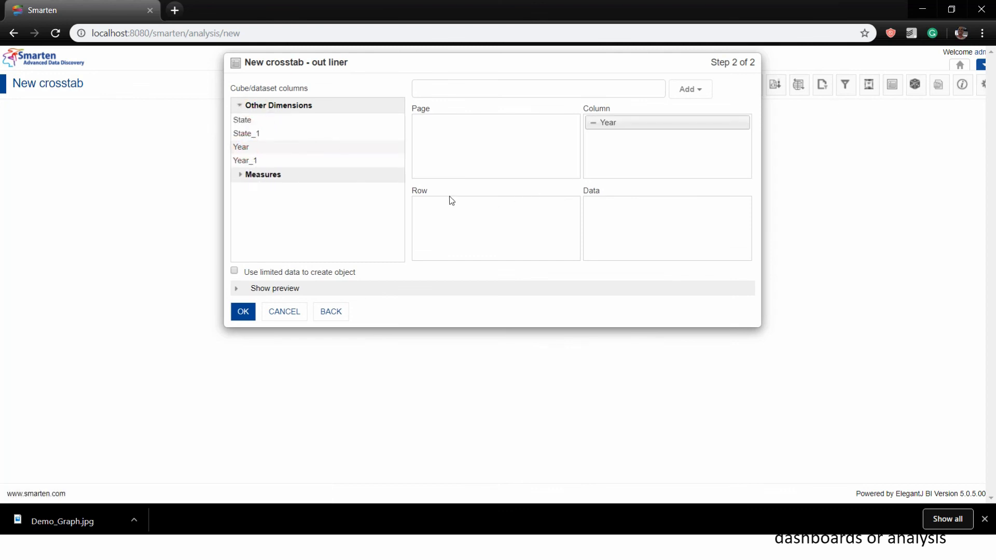
pyautogui.click(277, 178)
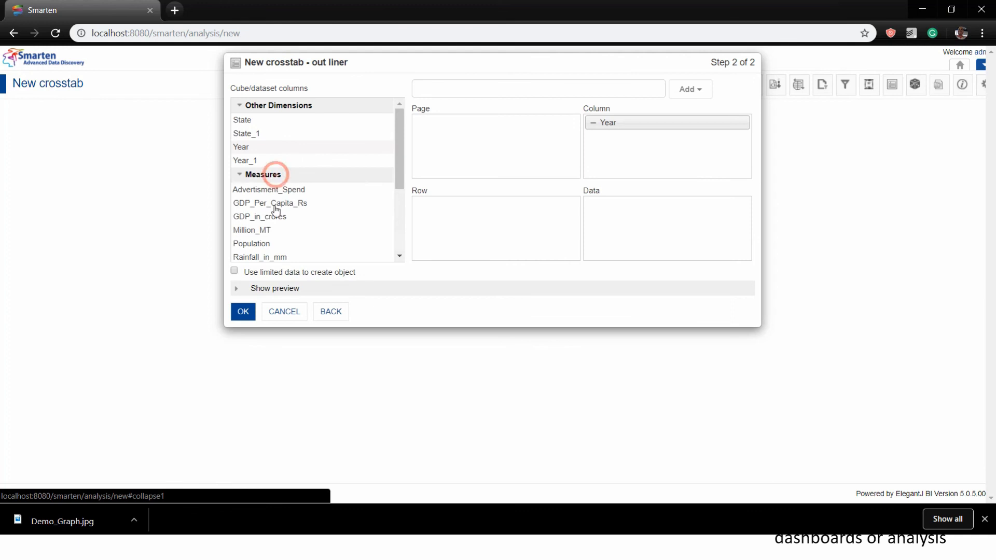
pyautogui.click(399, 255)
pyautogui.moveTo(263, 224); pyautogui.dragTo(599, 210)
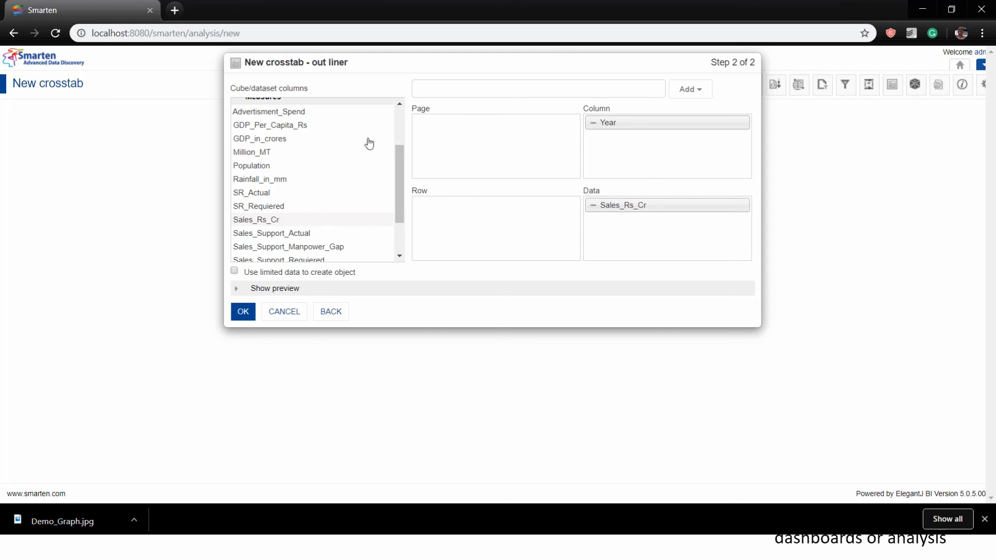
pyautogui.moveTo(400, 164); pyautogui.dragTo(401, 117)
pyautogui.moveTo(260, 120); pyautogui.dragTo(449, 217)
# Add GDP_Per_Capita_Rs as a second data measure and create the crosstab
pyautogui.click(401, 258)
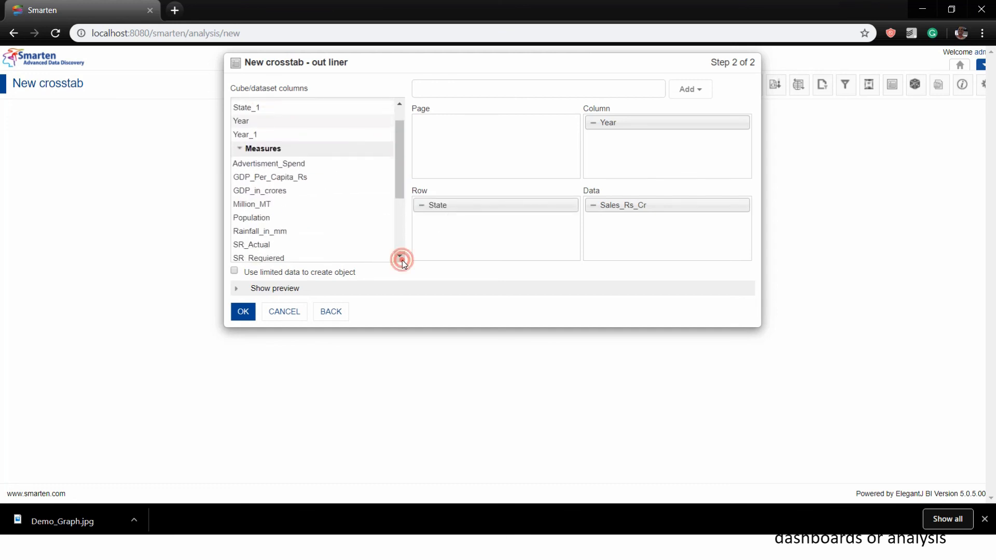
pyautogui.click(399, 257)
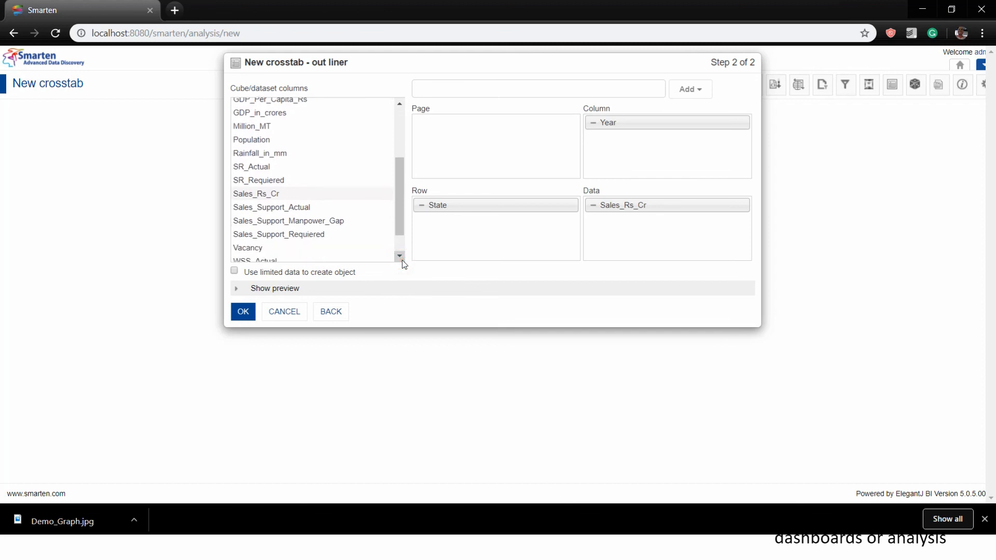
pyautogui.click(400, 256)
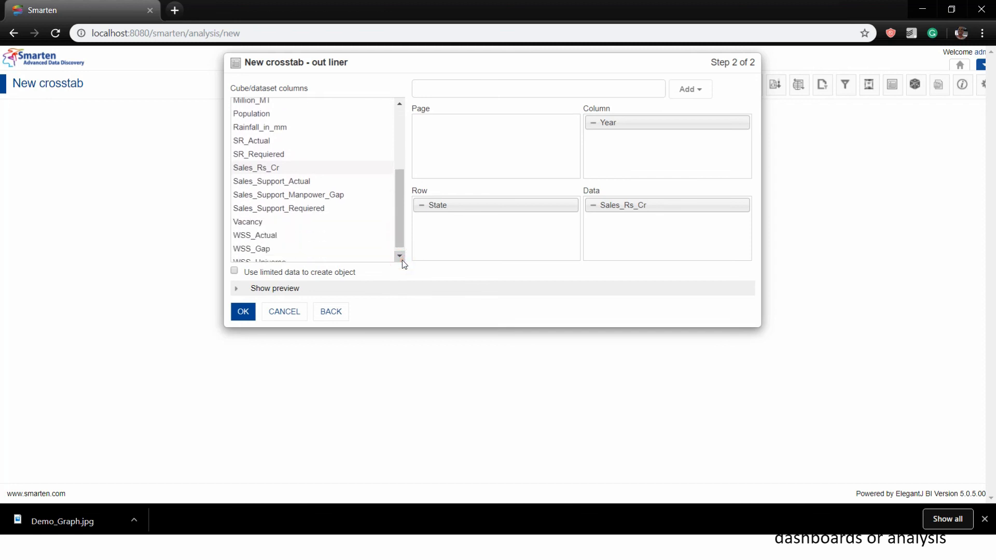
pyautogui.click(402, 258)
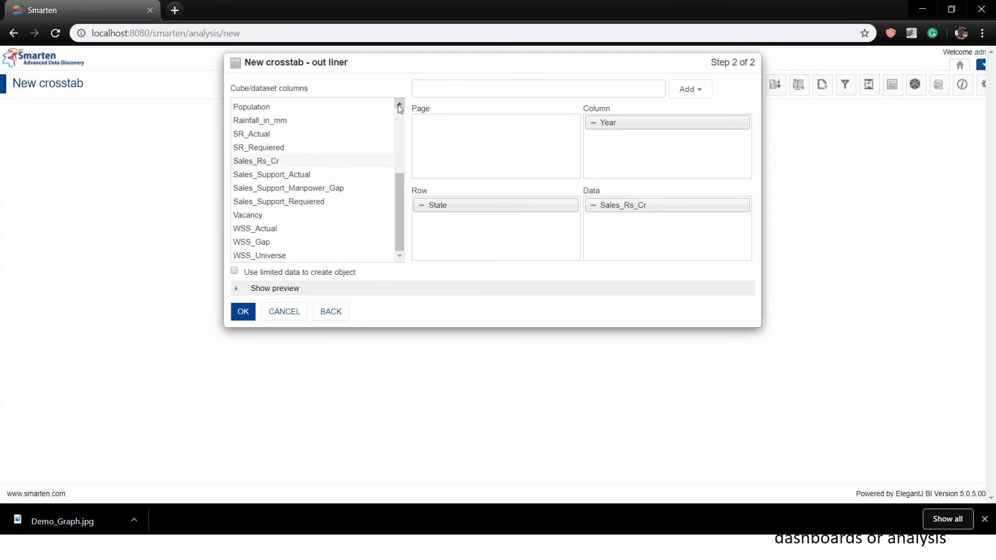
pyautogui.click(399, 105)
pyautogui.click(399, 105)
pyautogui.click(297, 145)
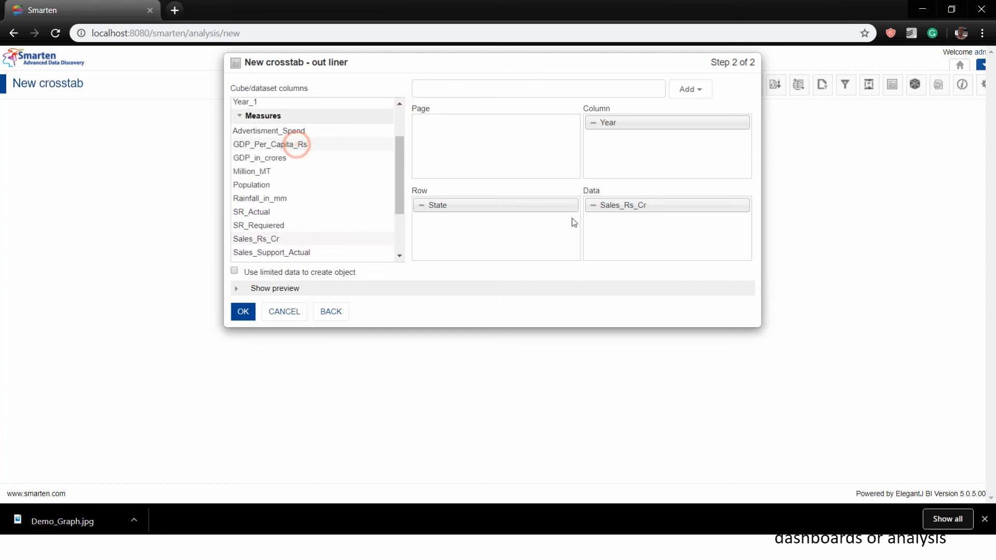
pyautogui.moveTo(574, 222); pyautogui.dragTo(614, 240)
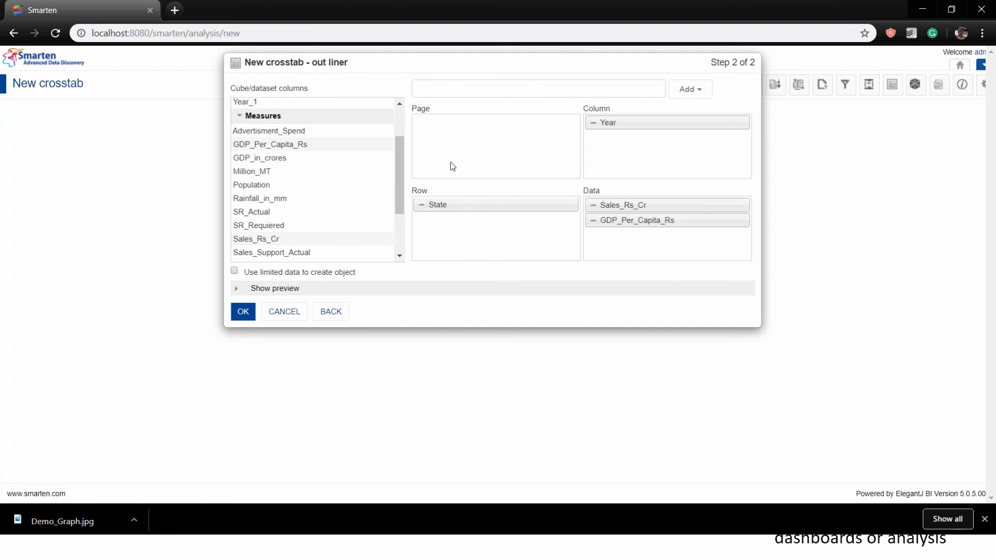
pyautogui.click(397, 128)
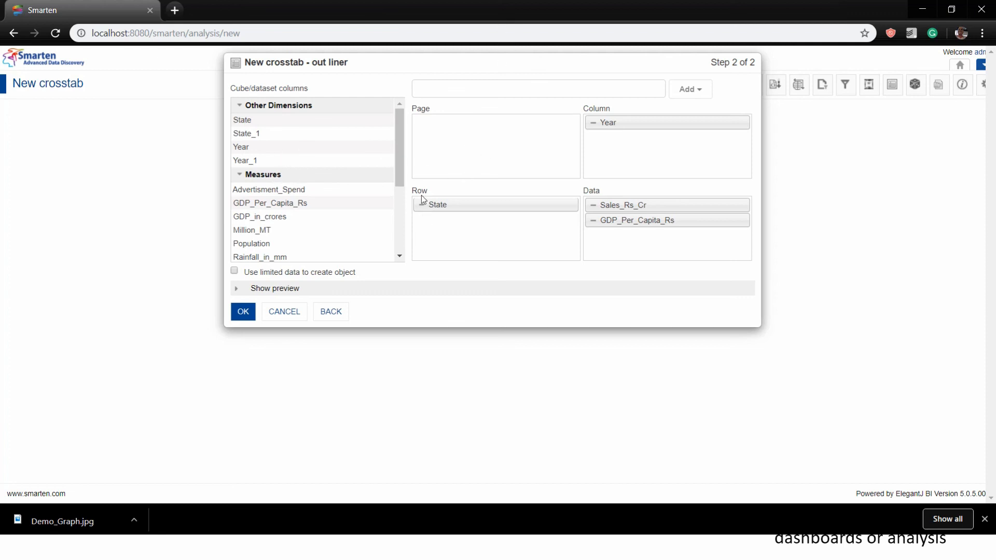
pyautogui.moveTo(270, 204); pyautogui.dragTo(268, 234)
pyautogui.scroll(-3, 353, 234)
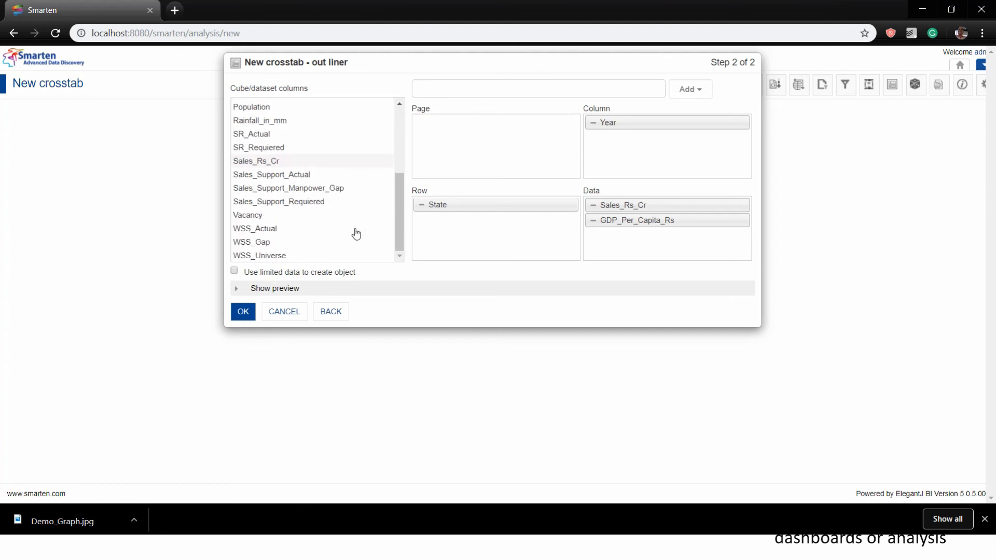
pyautogui.click(243, 312)
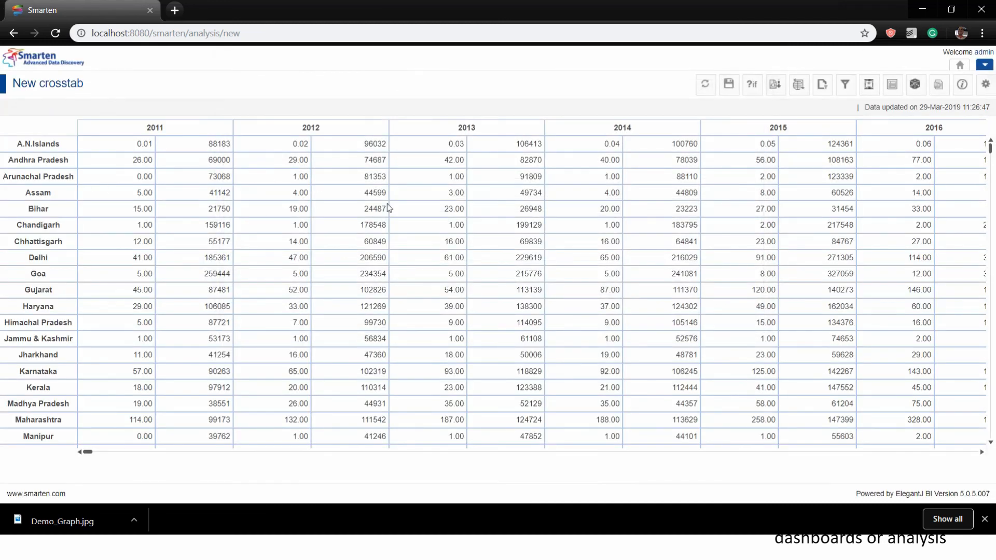
# Add a Summary row to the crosstab using the Default summary operation for each measure
pyautogui.rightClick(270, 187)
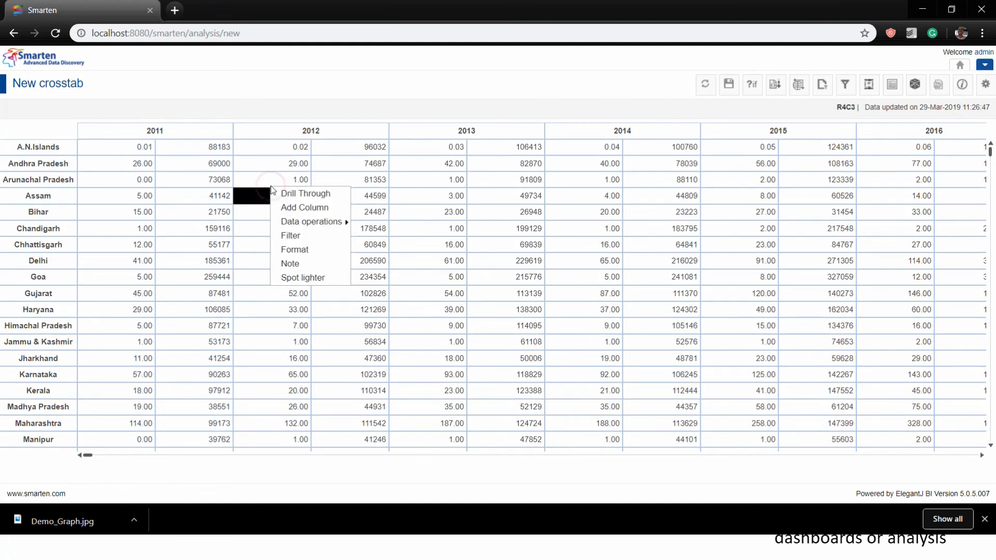
pyautogui.click(62, 160)
pyautogui.rightClick(61, 160)
pyautogui.moveTo(93, 270)
pyautogui.moveTo(104, 222)
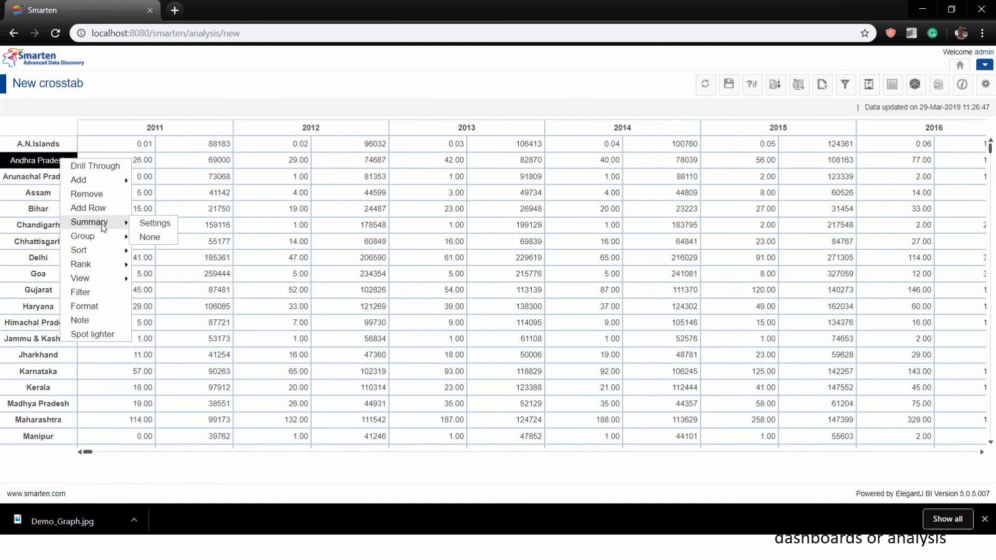
pyautogui.click(154, 224)
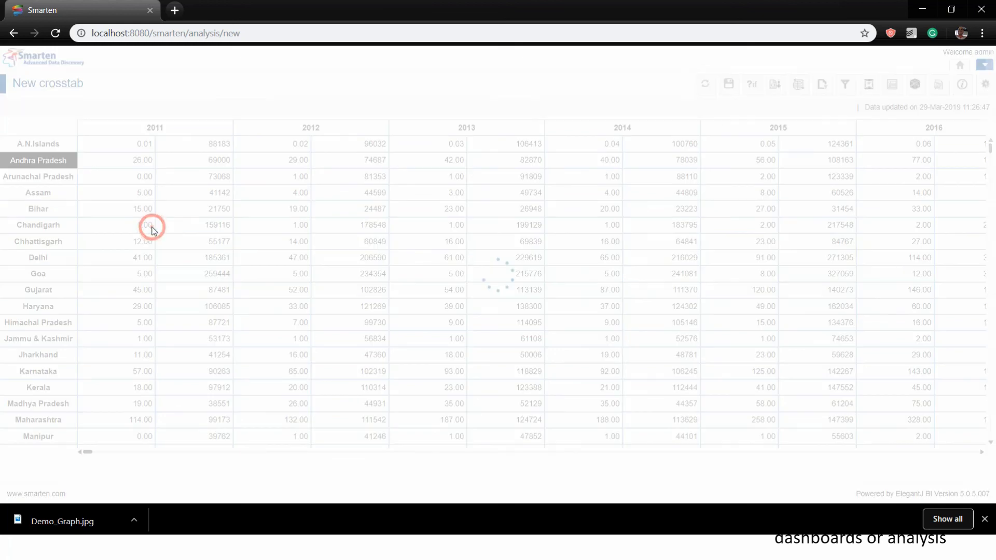
pyautogui.click(545, 121)
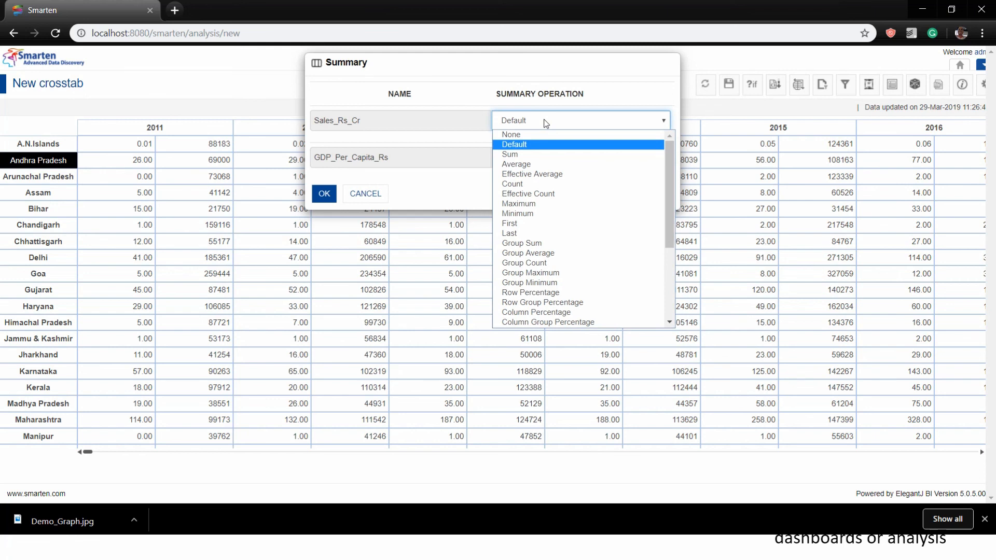
pyautogui.click(545, 123)
pyautogui.click(325, 194)
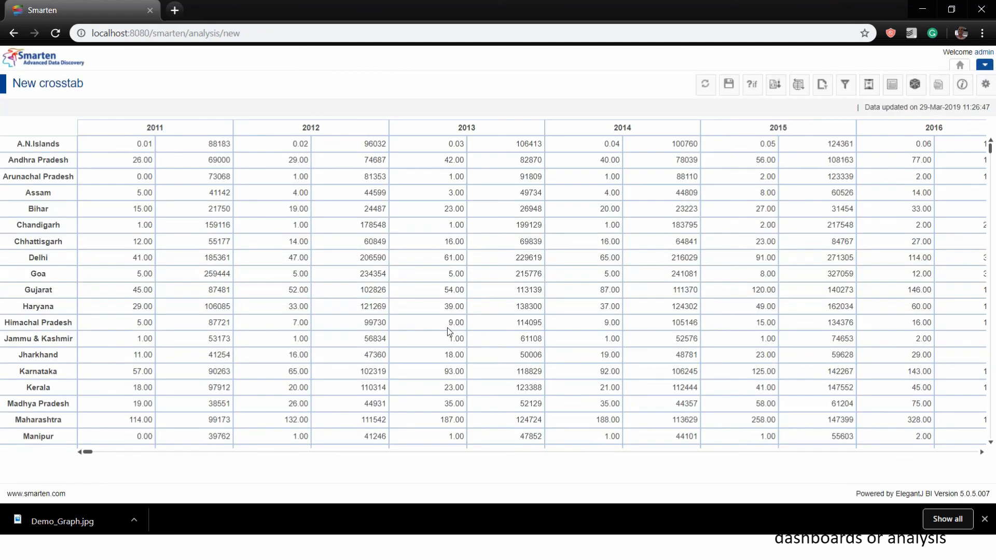
pyautogui.scroll(-5, 447, 328)
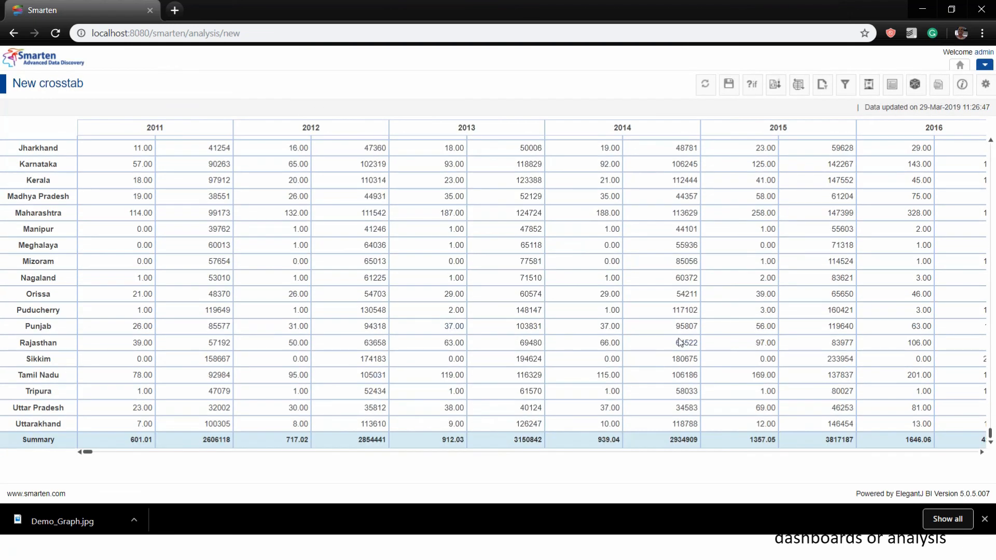
pyautogui.scroll(5, 403, 299)
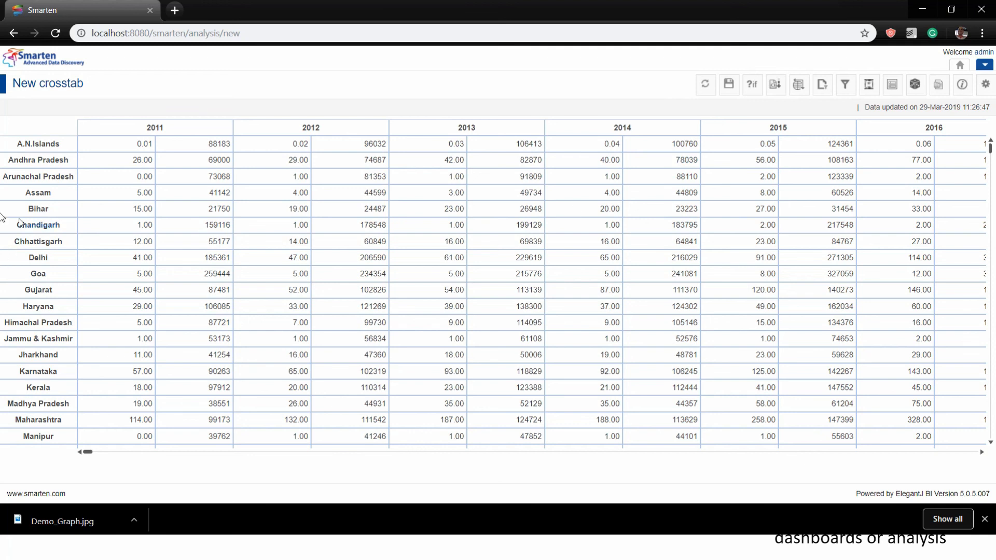
# Launch the New KPI wizard from the top-right New menu
pyautogui.click(985, 69)
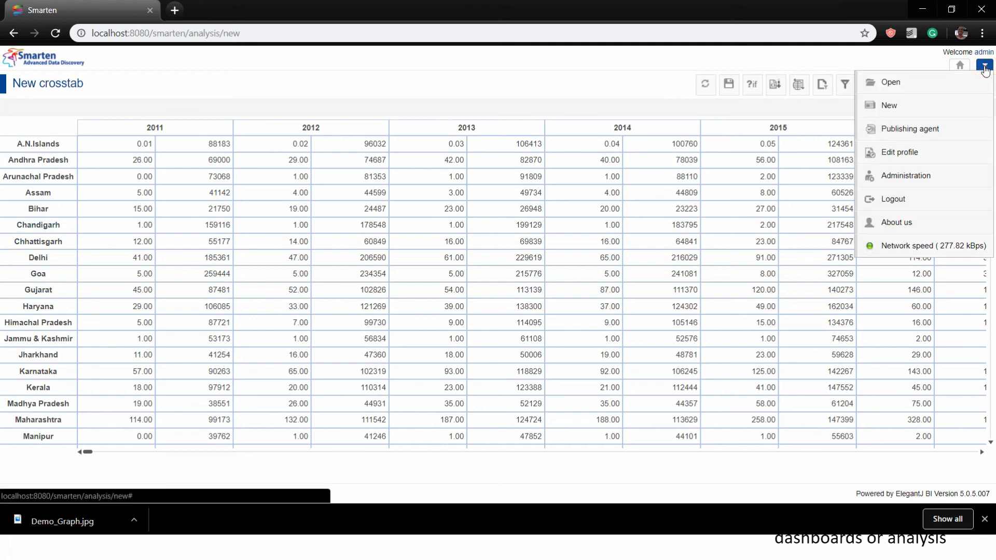
pyautogui.moveTo(952, 109)
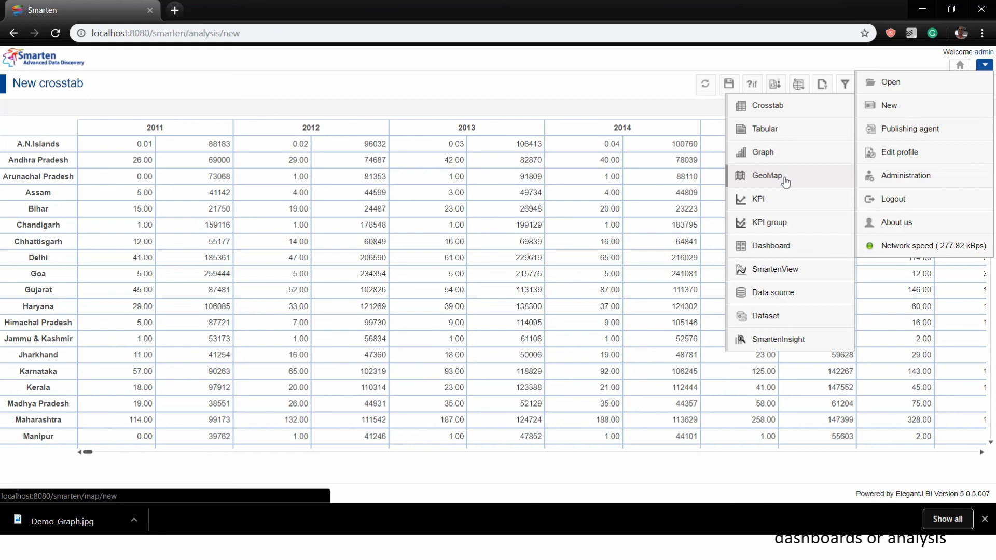
pyautogui.click(776, 208)
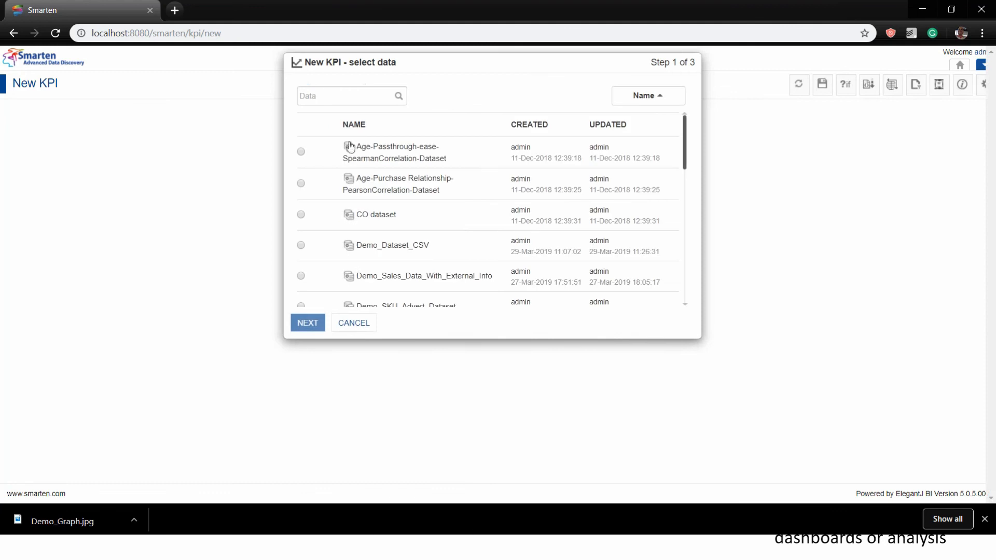
# Base the new KPI on the Sales_Demo dataset, found by searching 'Sales'
pyautogui.click(327, 95)
pyautogui.write('Sales')
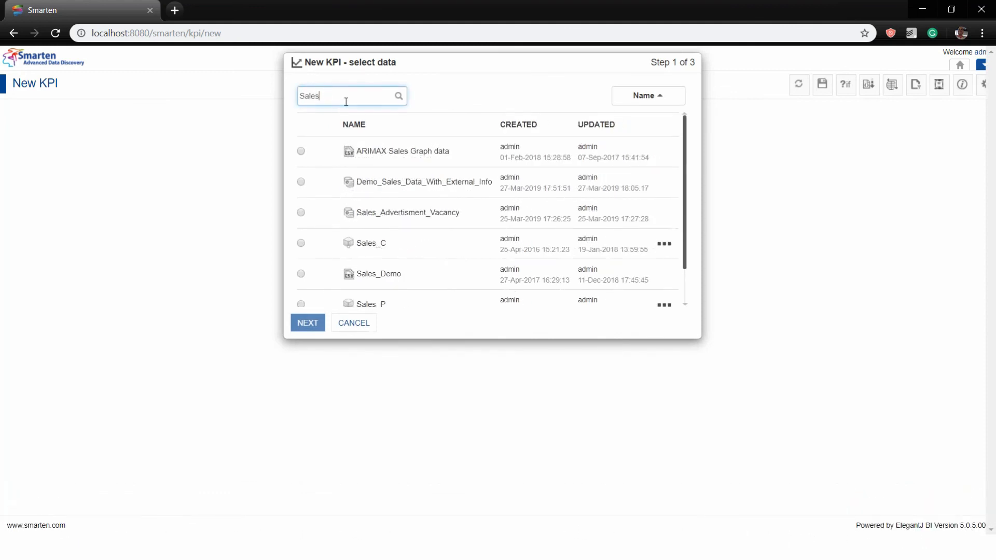
pyautogui.click(301, 274)
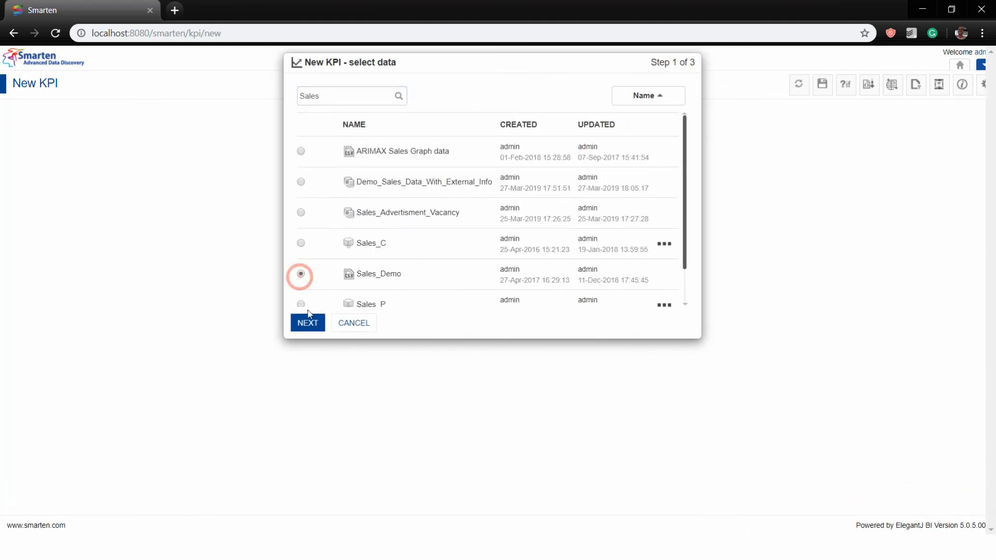
pyautogui.click(307, 322)
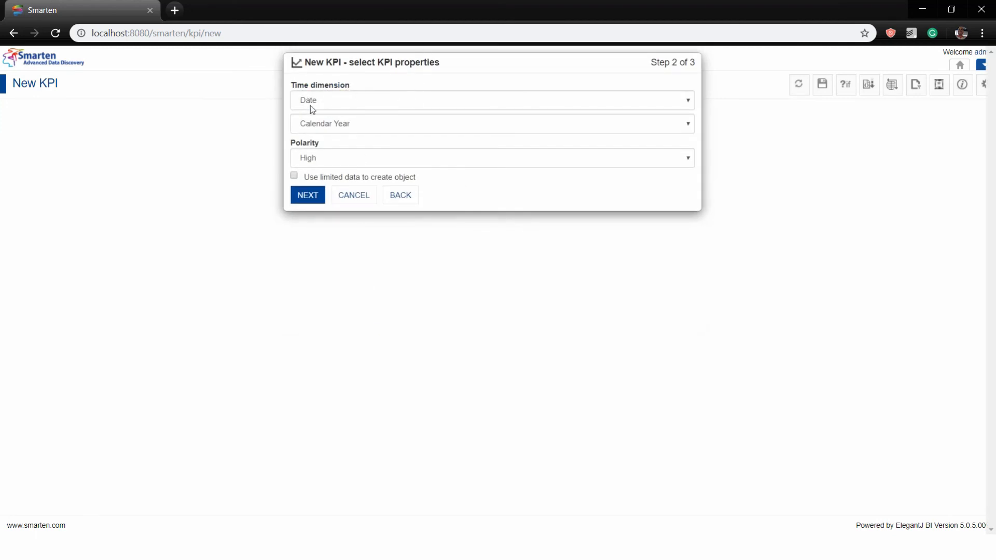
# Keep Calendar Year as the year type and High as the KPI polarity
pyautogui.click(309, 124)
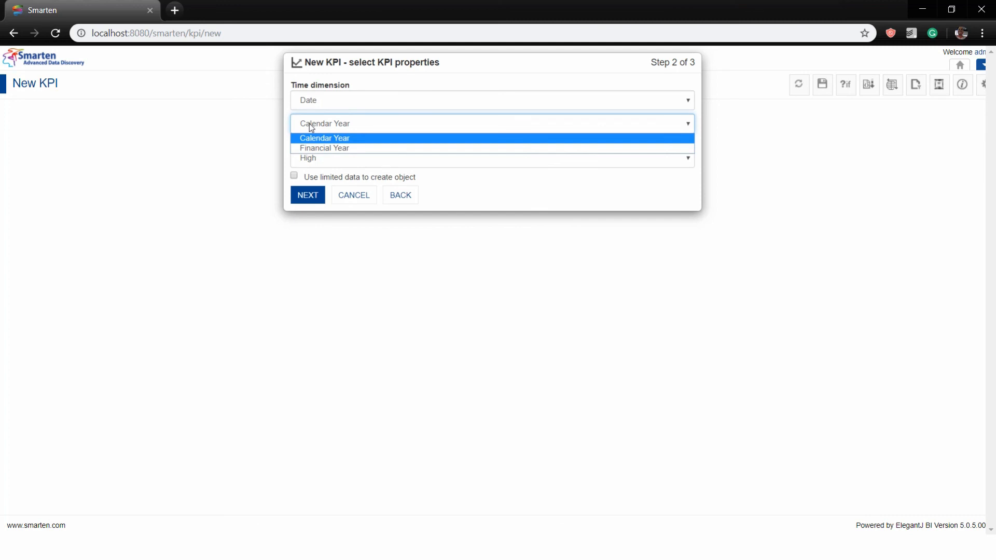
pyautogui.click(309, 124)
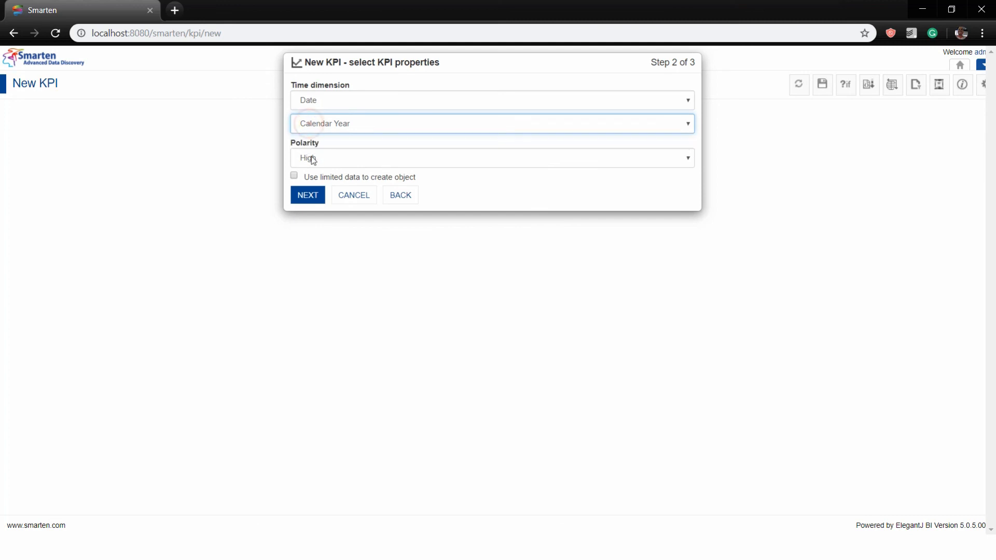
pyautogui.click(313, 158)
pyautogui.click(311, 167)
pyautogui.click(308, 196)
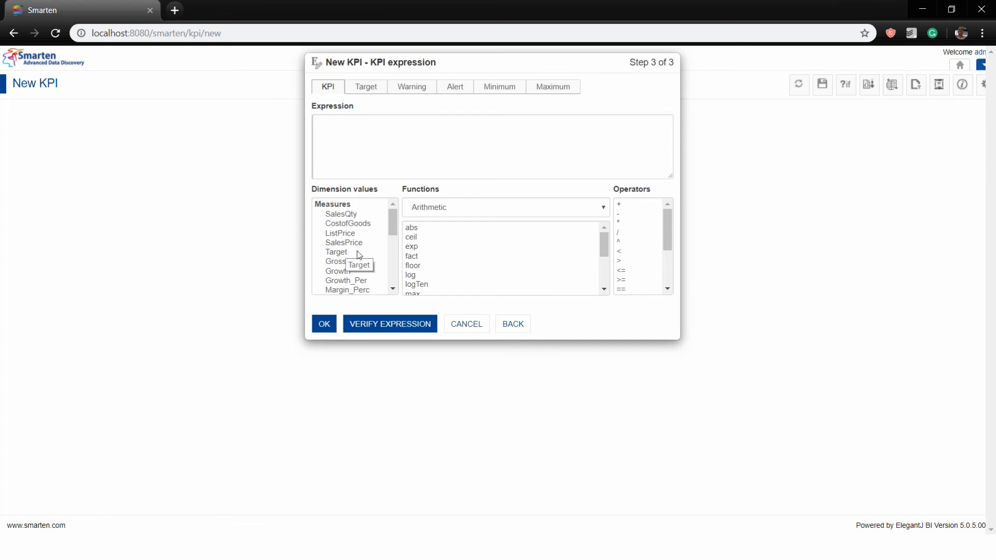
# Set GrossSales as the KPI expression and Target as its target expression
pyautogui.doubleClick(356, 267)
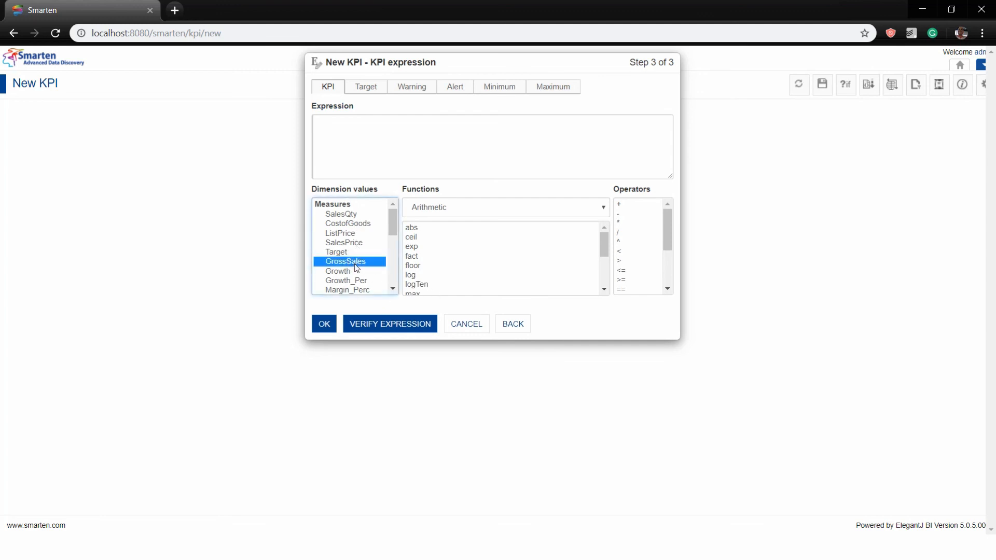
pyautogui.click(361, 87)
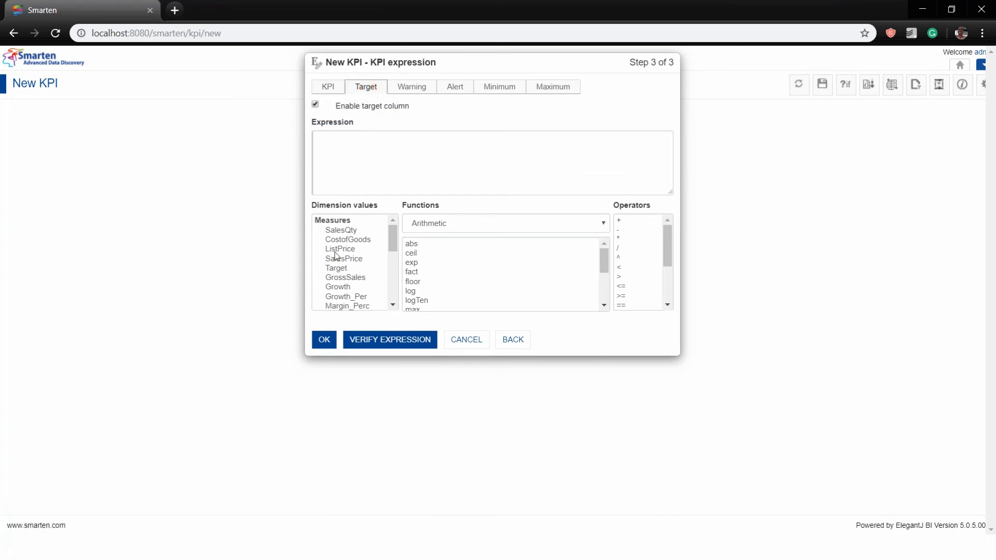
pyautogui.click(341, 268)
pyautogui.doubleClick(341, 269)
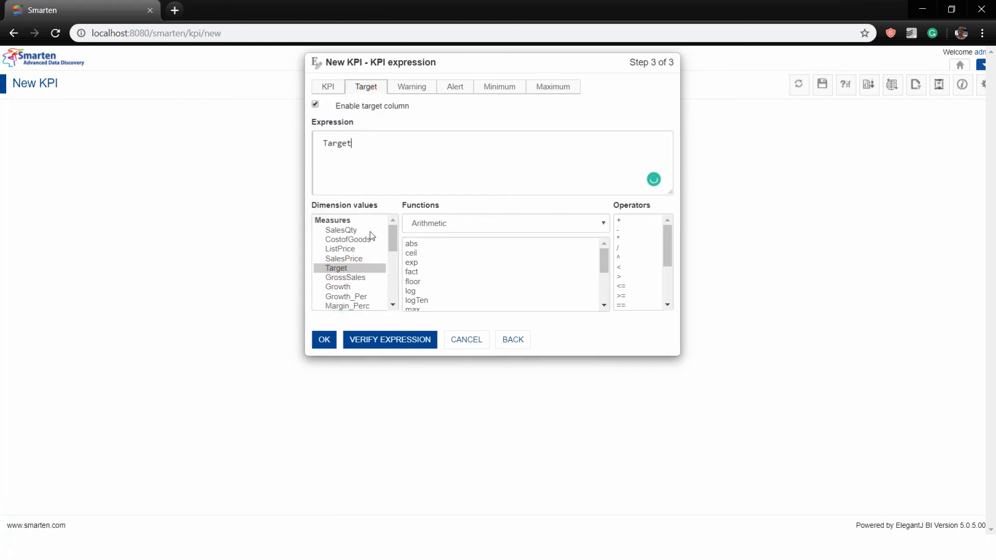
pyautogui.click(415, 87)
pyautogui.click(453, 87)
pyautogui.click(500, 87)
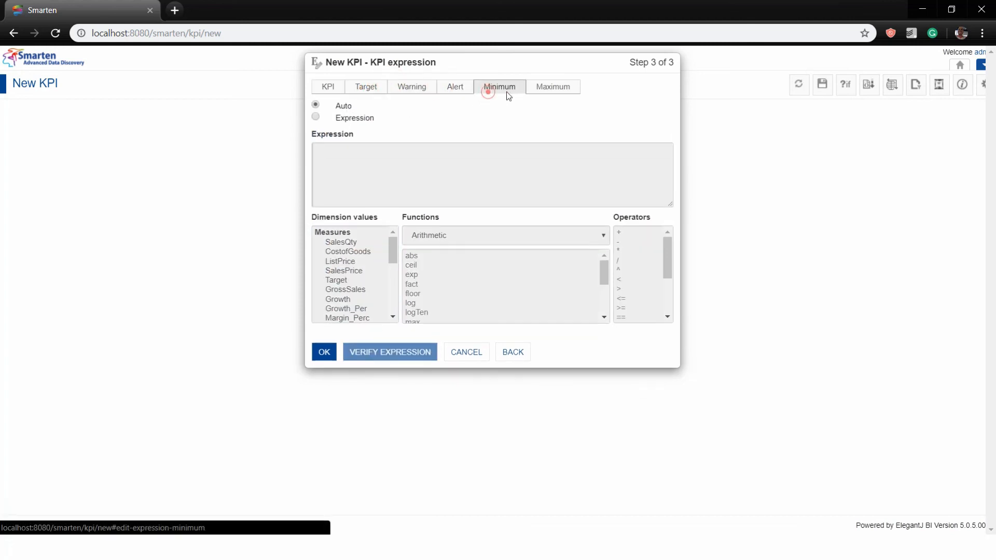
pyautogui.click(552, 87)
pyautogui.click(333, 86)
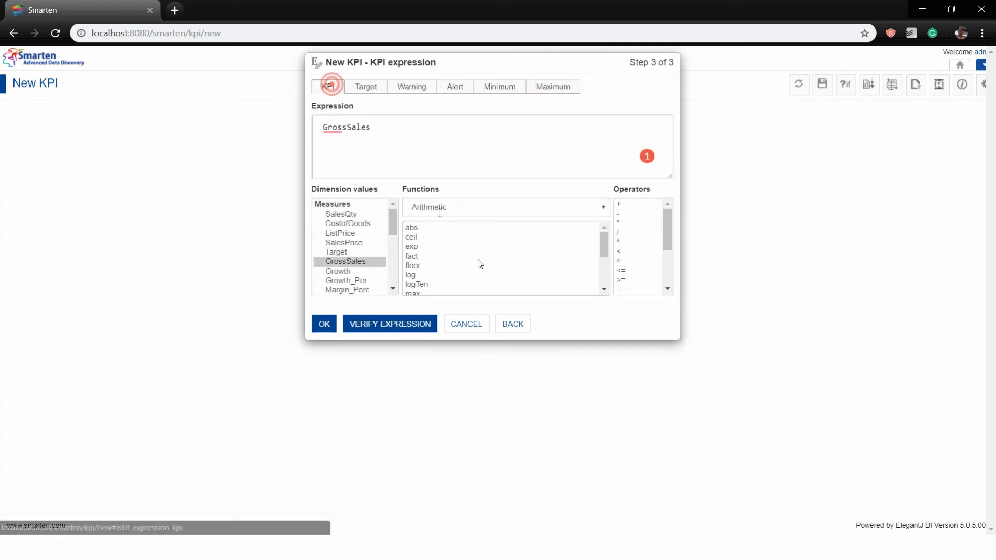
# Verify the GrossSales KPI expression is valid, keeping the Arithmetic function category
pyautogui.click(502, 208)
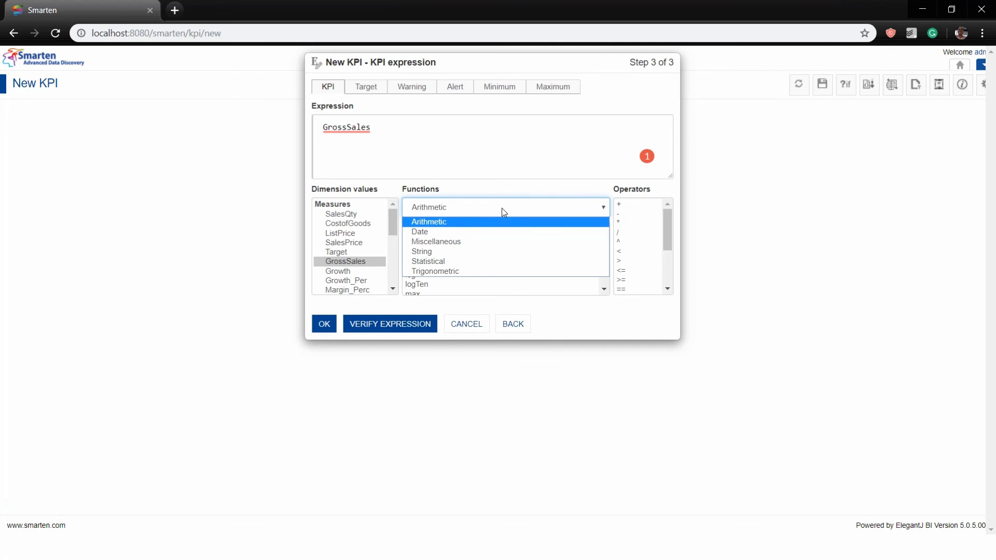
pyautogui.click(502, 208)
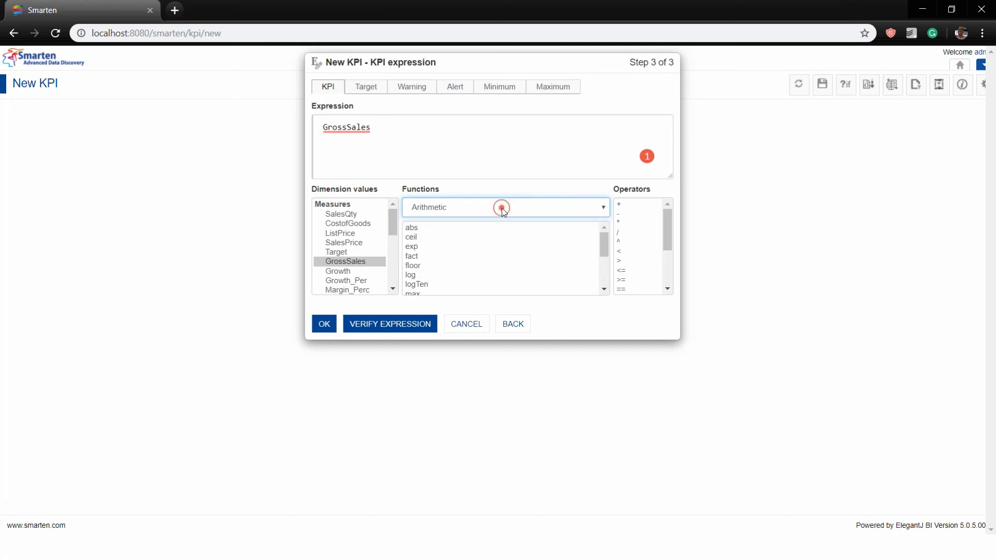
pyautogui.click(383, 334)
pyautogui.click(383, 103)
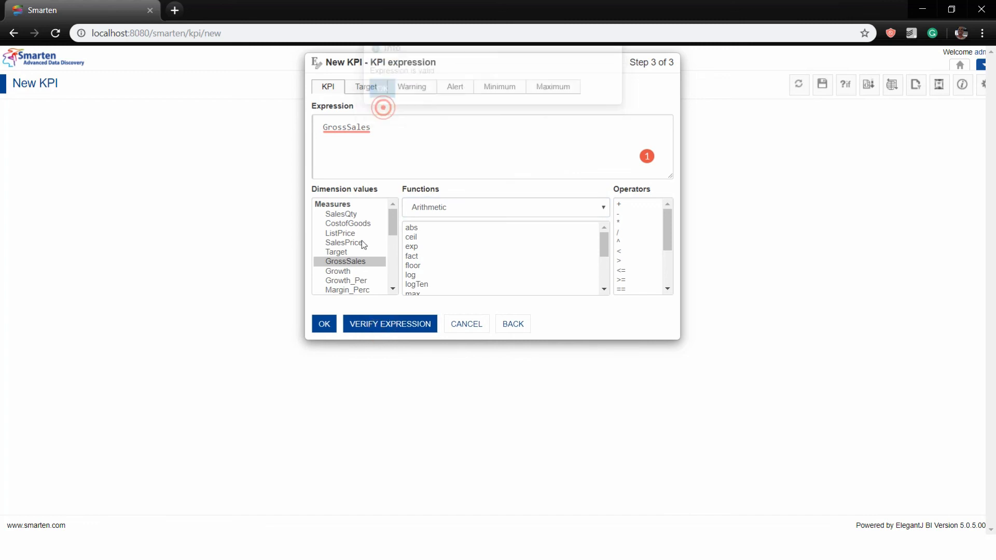
# Create the GrossSales KPI as monthly gauges and return to the home Performance dashboard
pyautogui.click(329, 331)
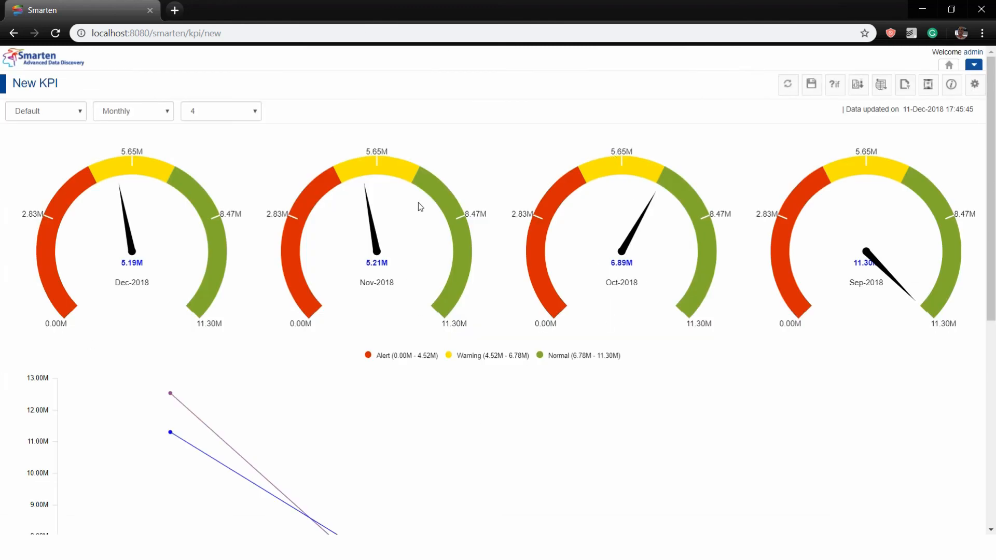
pyautogui.click(948, 65)
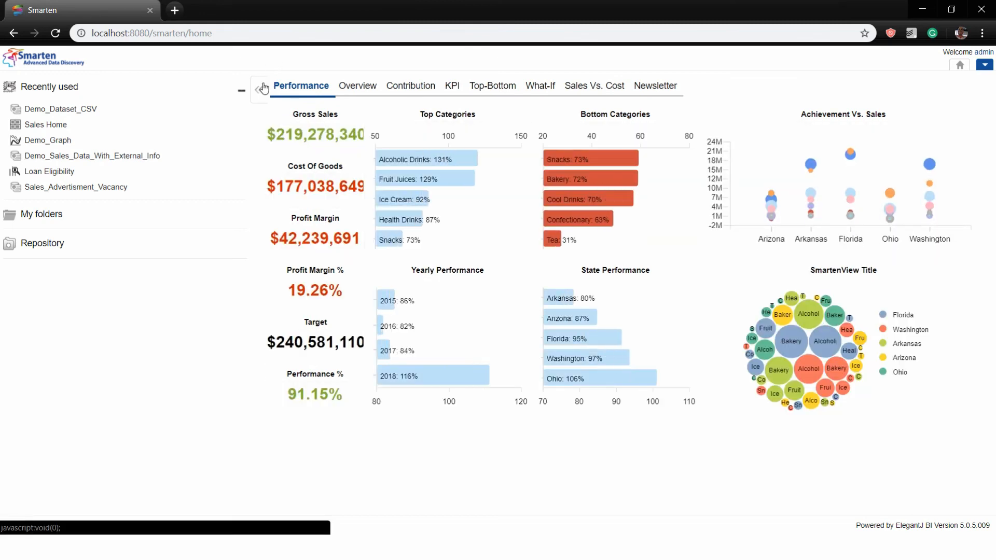
# Collapse the Recently used panel, show the full-width Performance dashboard, then bring up Task View
pyautogui.click(262, 89)
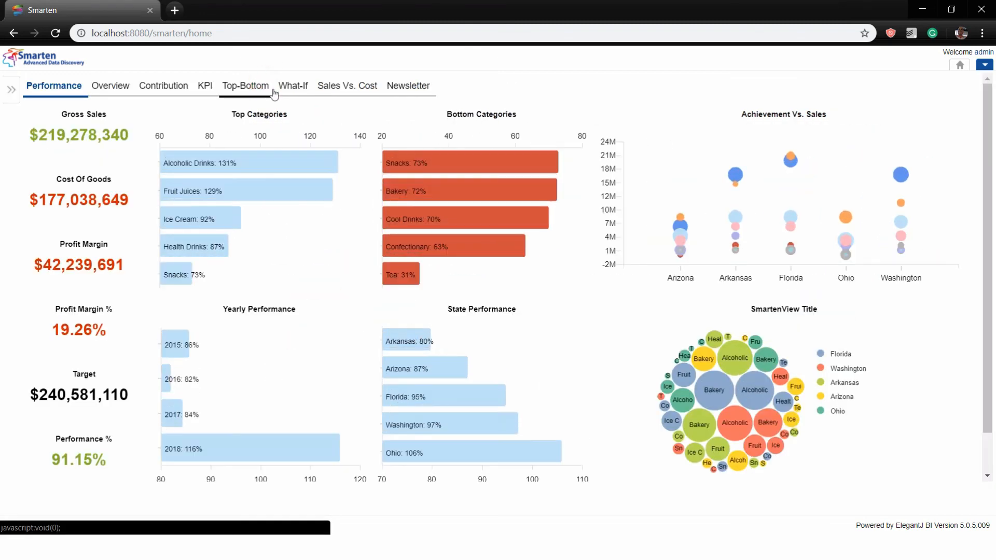
pyautogui.click(984, 64)
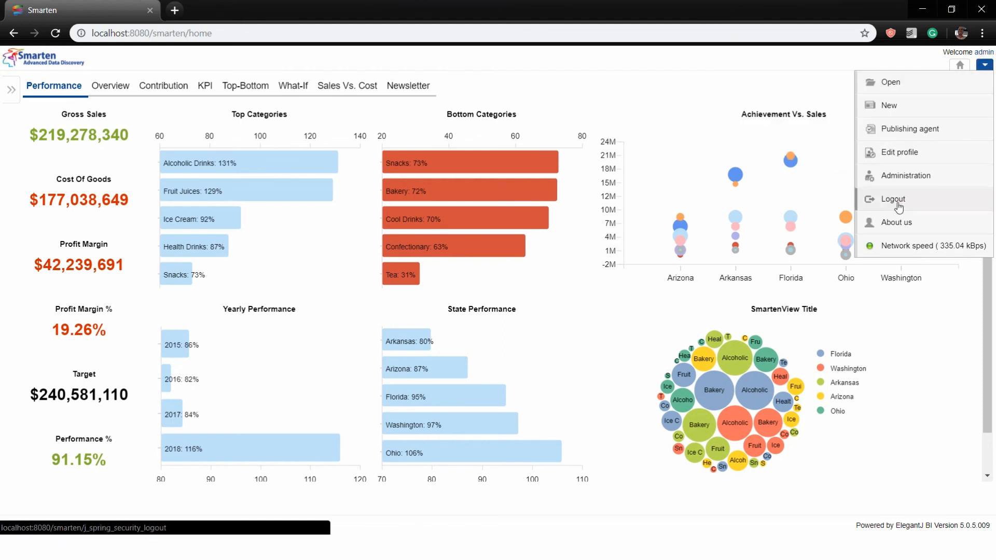
pyautogui.moveTo(877, 83)
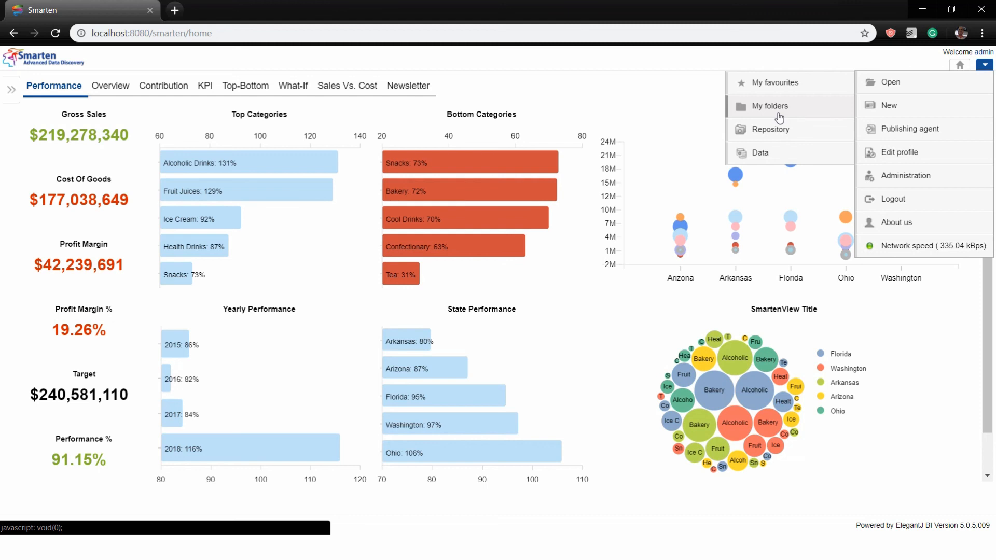
pyautogui.click(557, 99)
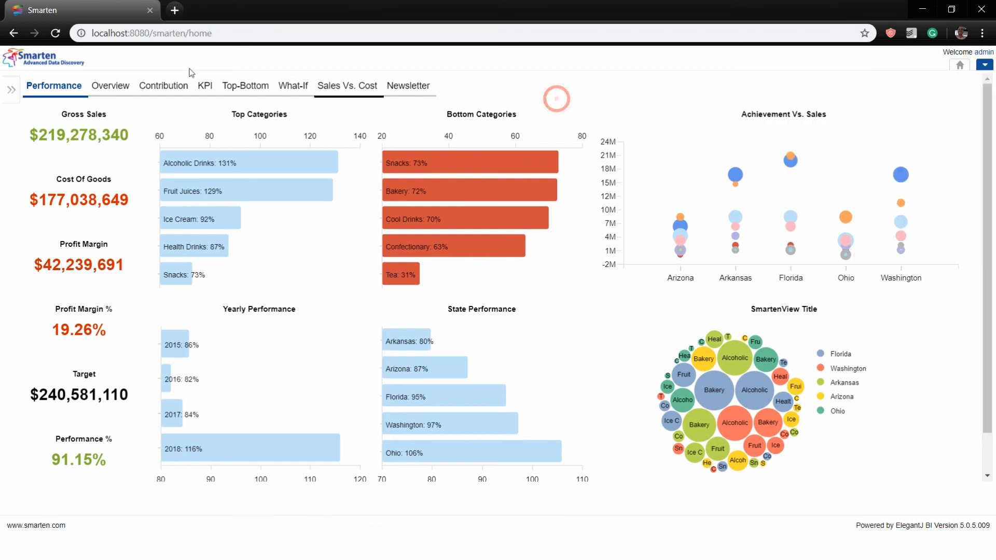
pyautogui.click(70, 98)
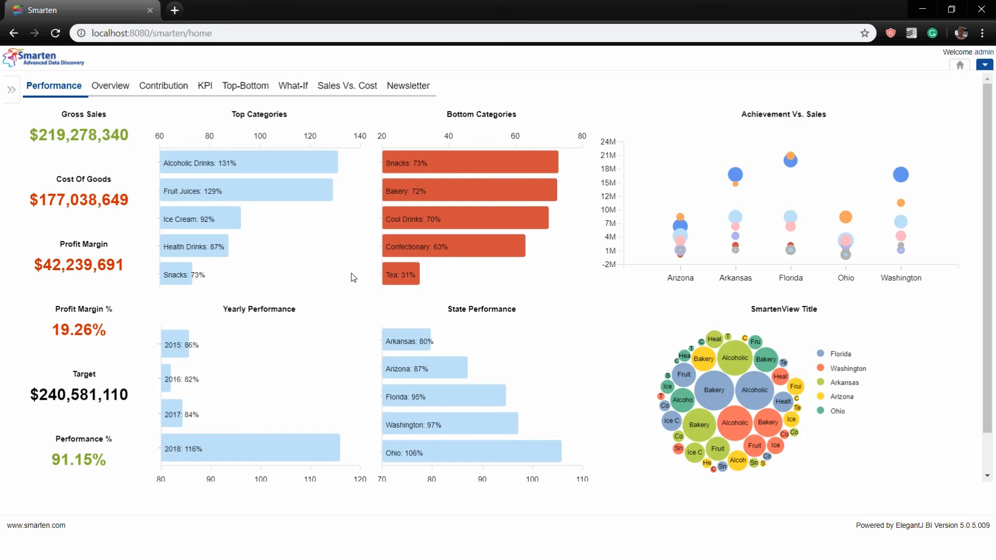
pyautogui.press('super+Tab')
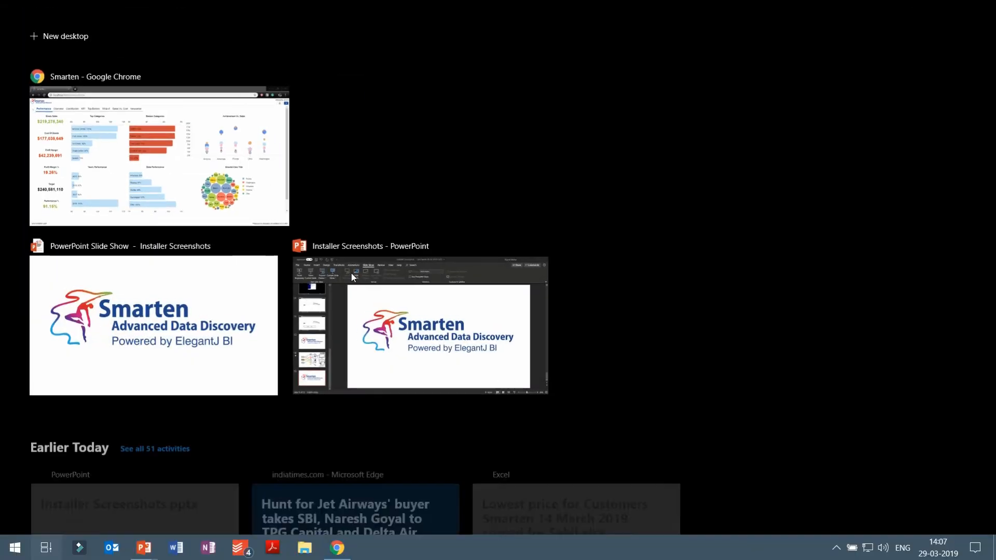
# Switch to the PowerPoint slide show and advance to the closing support-contacts slide
pyautogui.click(154, 319)
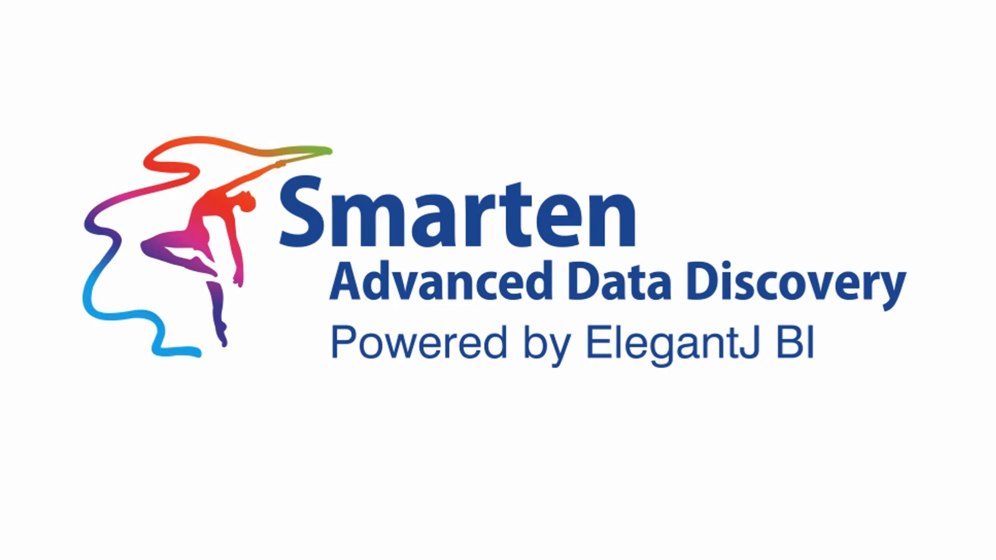
pyautogui.press('Right')
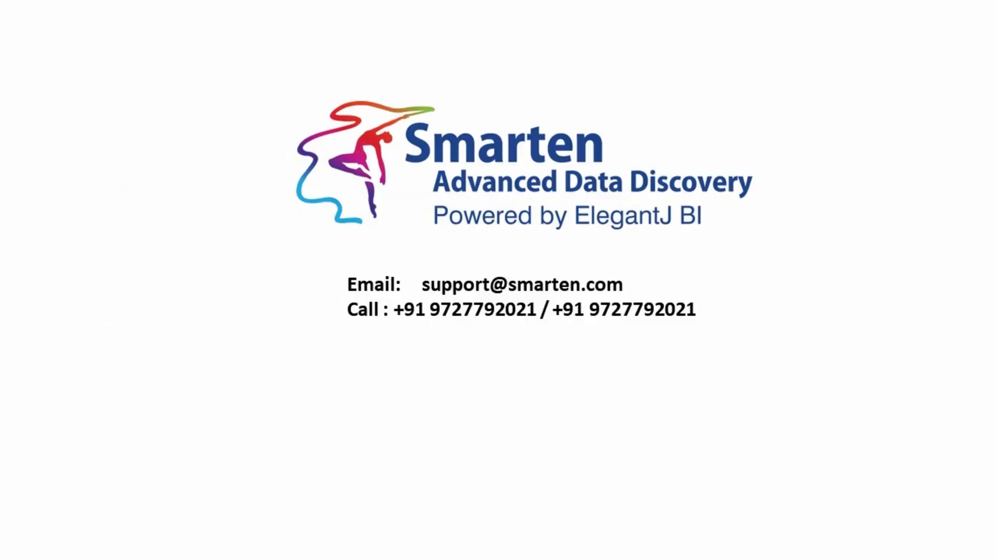